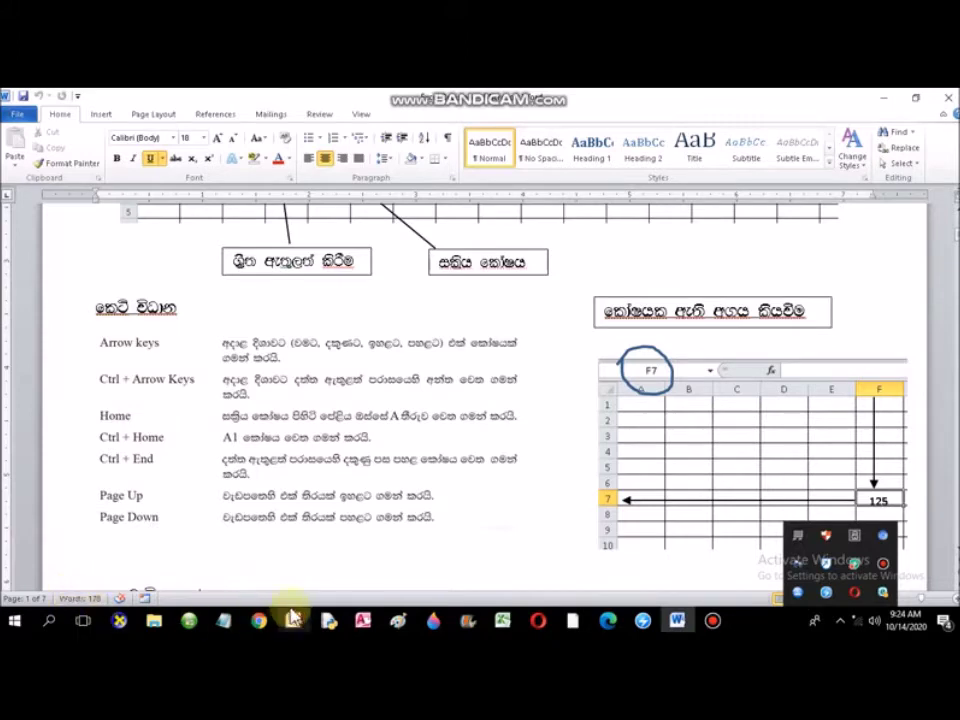
Open Excel with a blank workbook and dismiss the Office activation notice
left_click(505, 621)
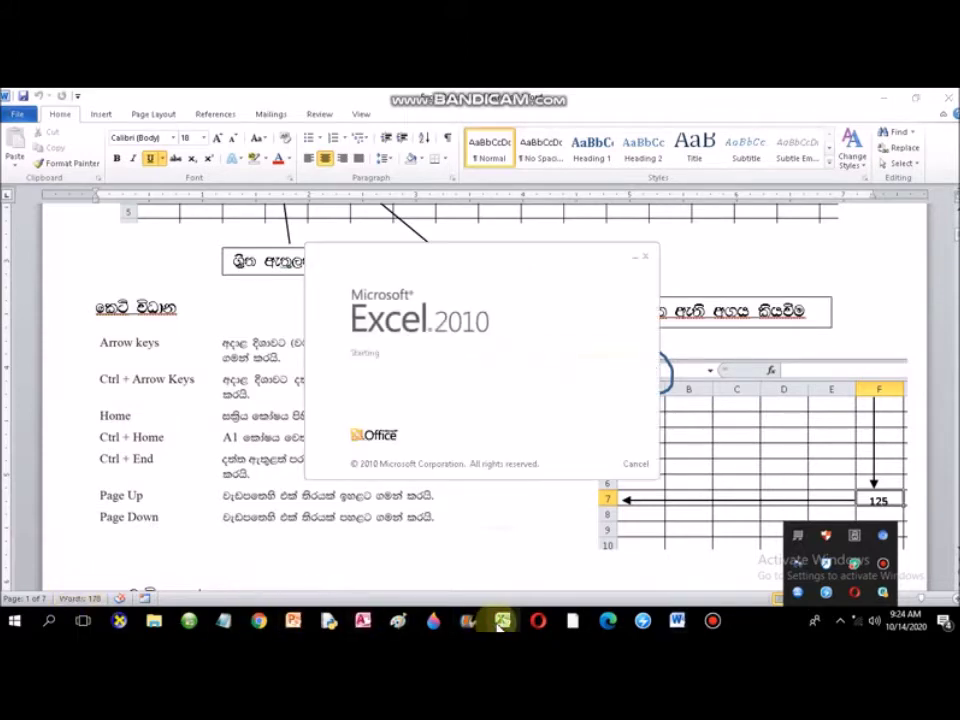
left_click(131, 296)
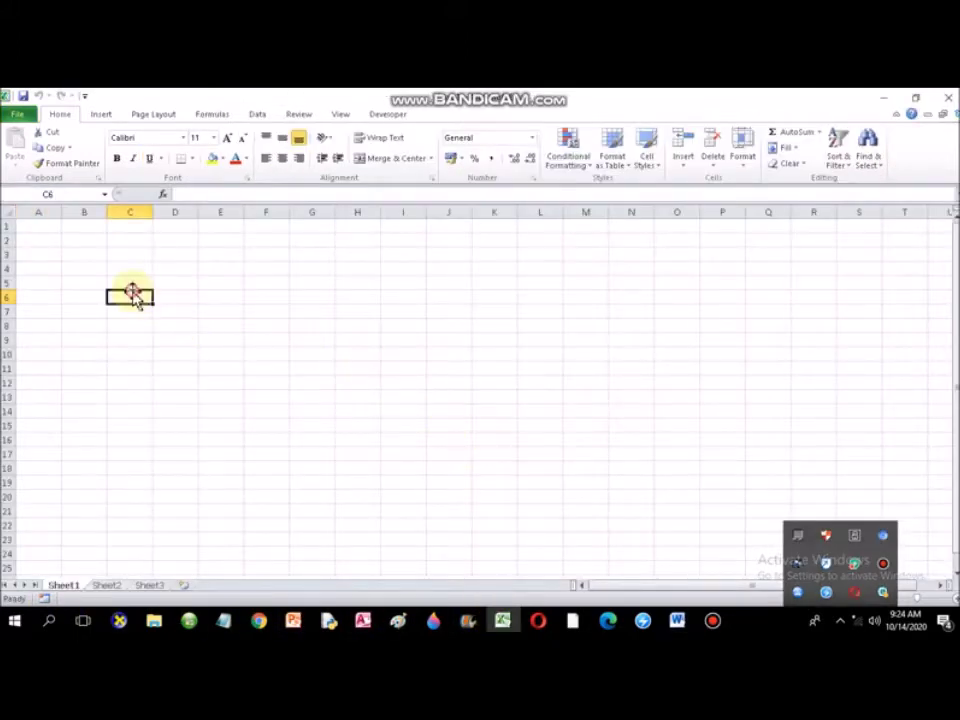
key("Right")
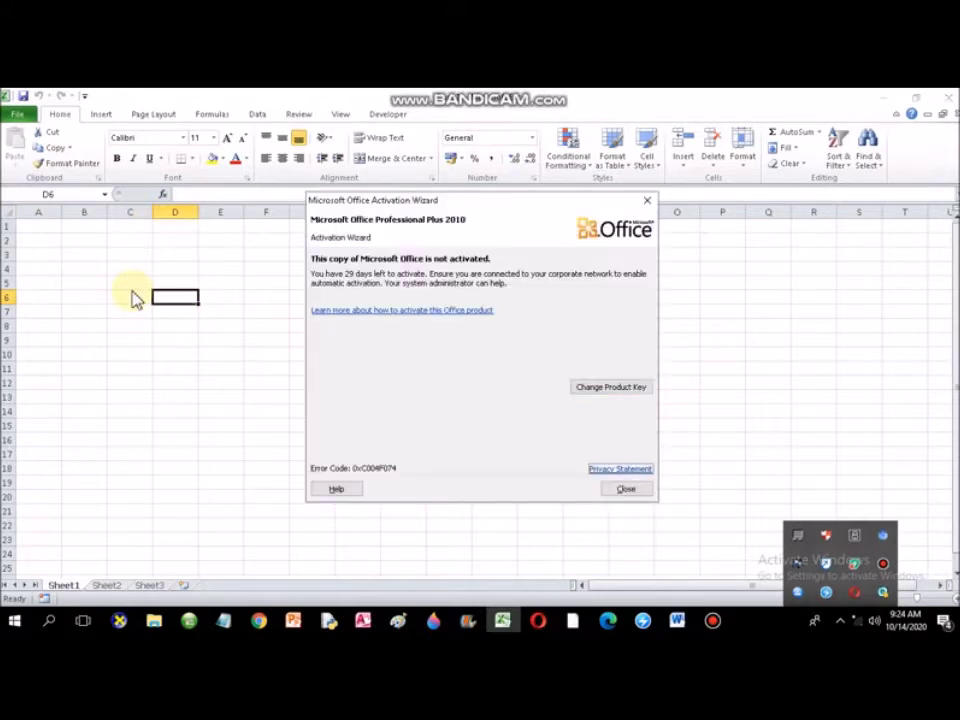
left_click(640, 488)
Move the active cell one cell at a time across and down the empty sheet, ending at B10
key("Left")
key("Left")
key("Up")
key("Up")
key("Down")
key("Down")
key("Down")
key("Down")
key("Down")
key("Down")
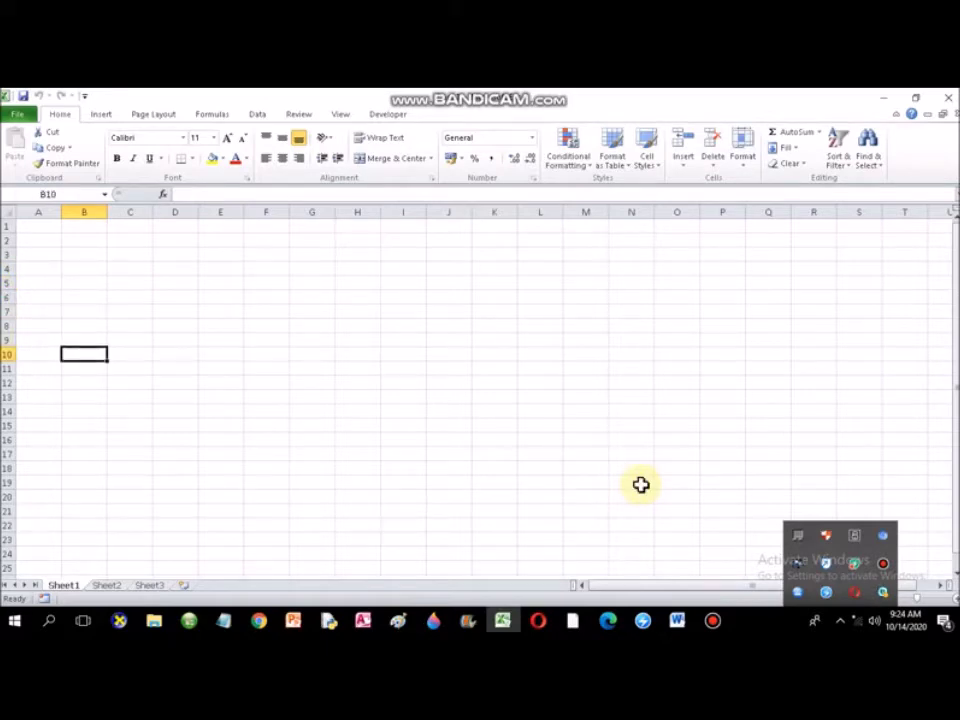
Consult the shortcut notes in Word, and in Excel jump from A1 to the last column and last row, returning to A1 each time
left_click(677, 621)
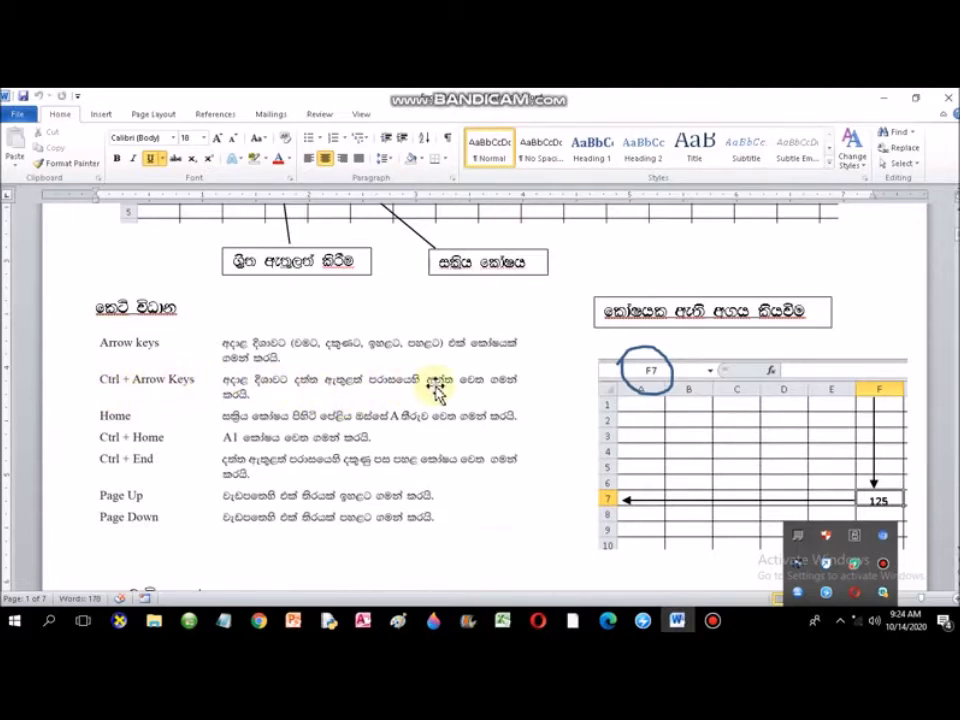
left_click(503, 618)
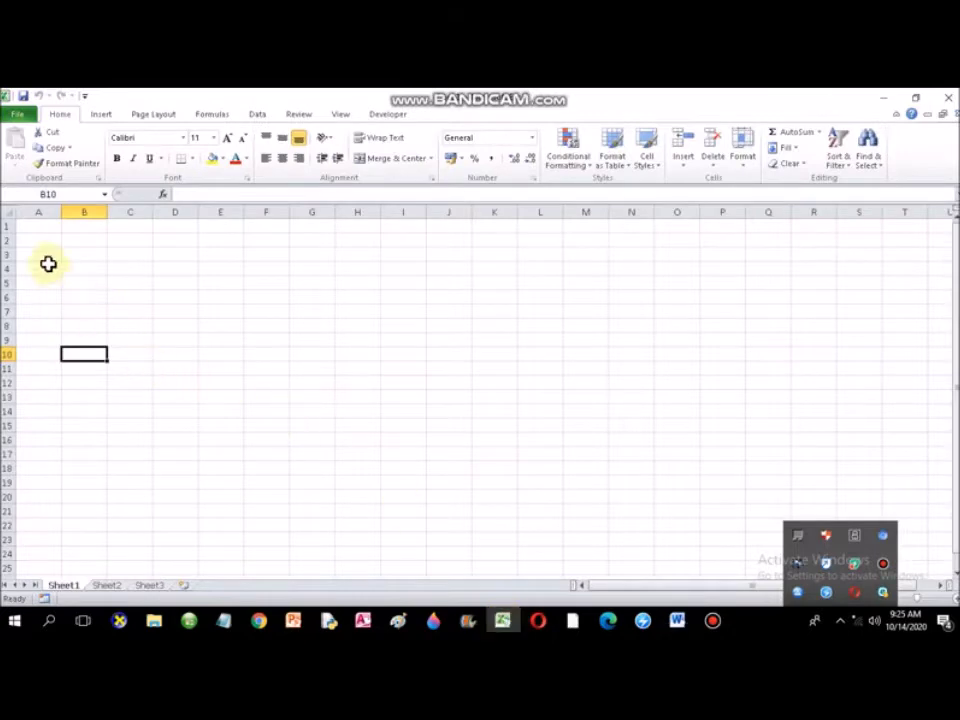
left_click(39, 225)
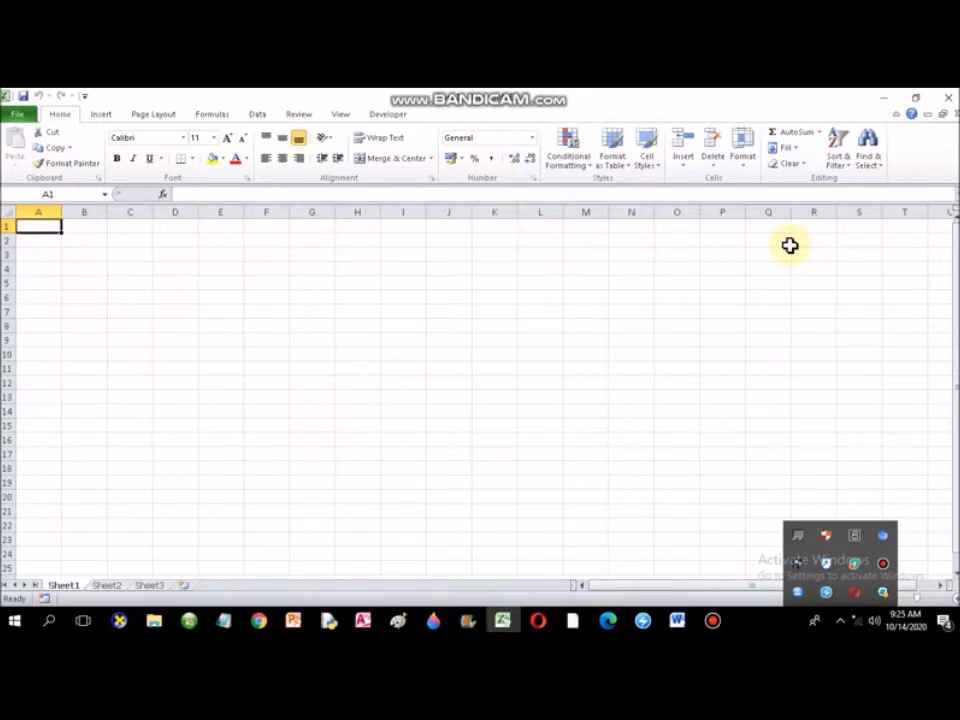
key("ctrl+Right")
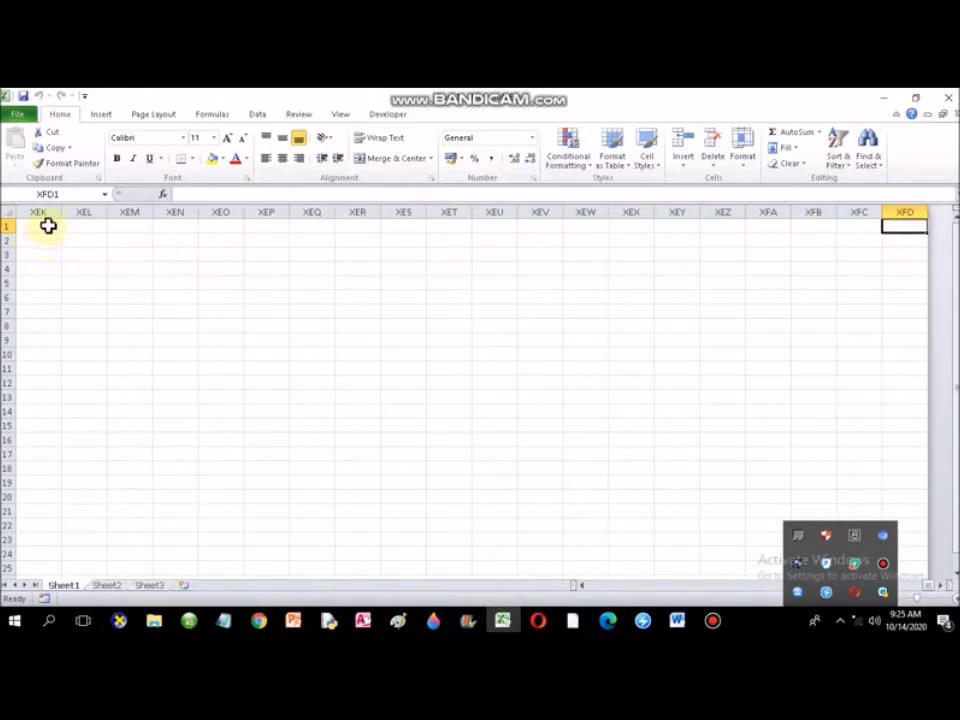
key("ctrl+Home")
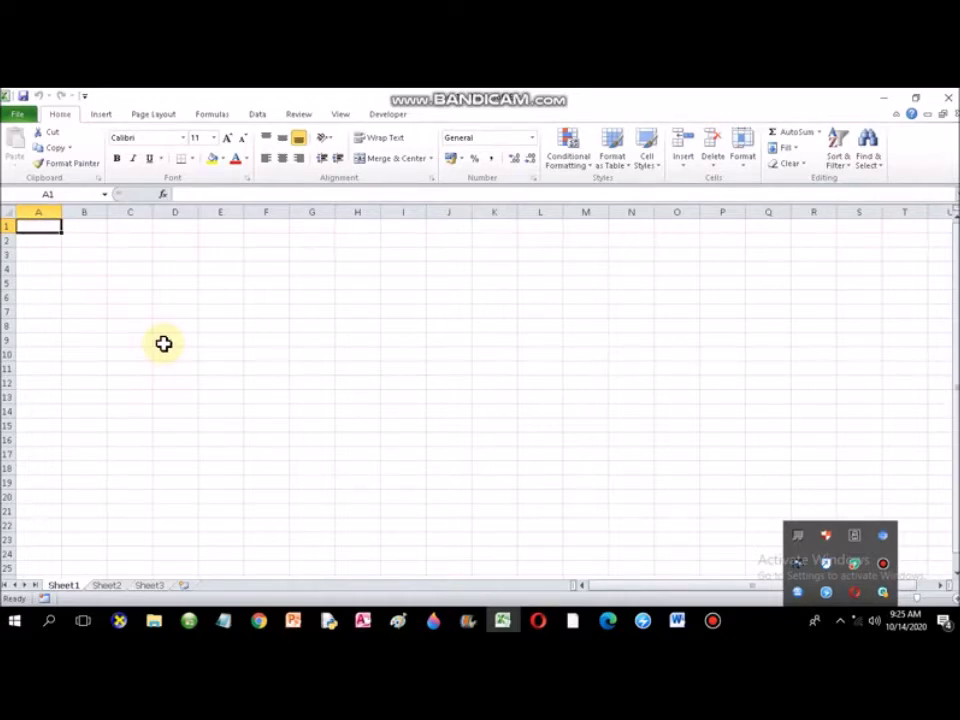
key("ctrl+Down")
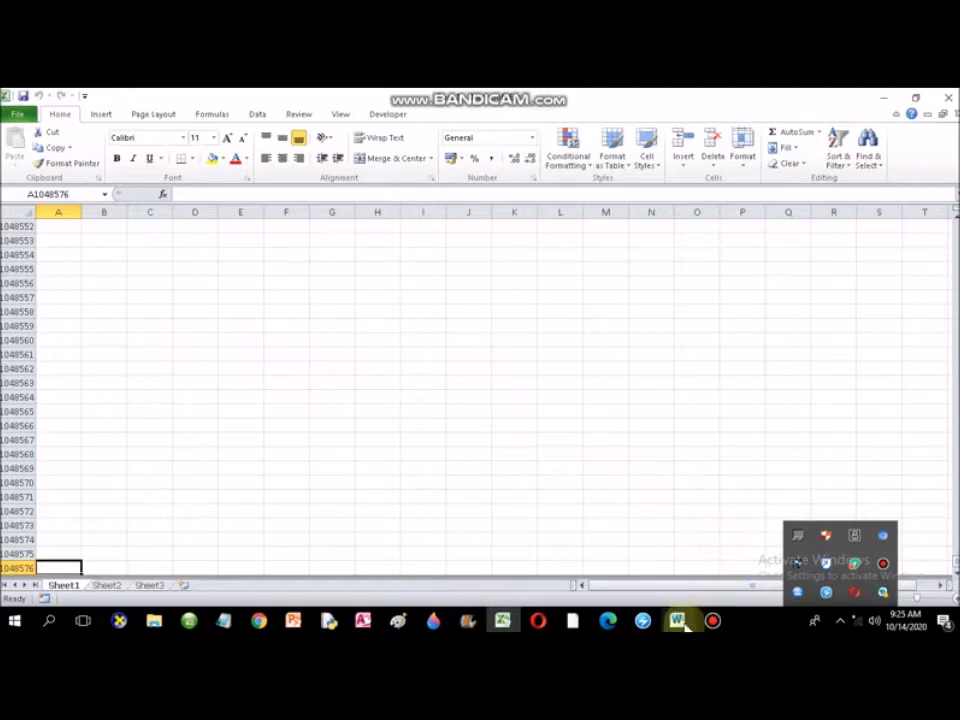
key("ctrl+Home")
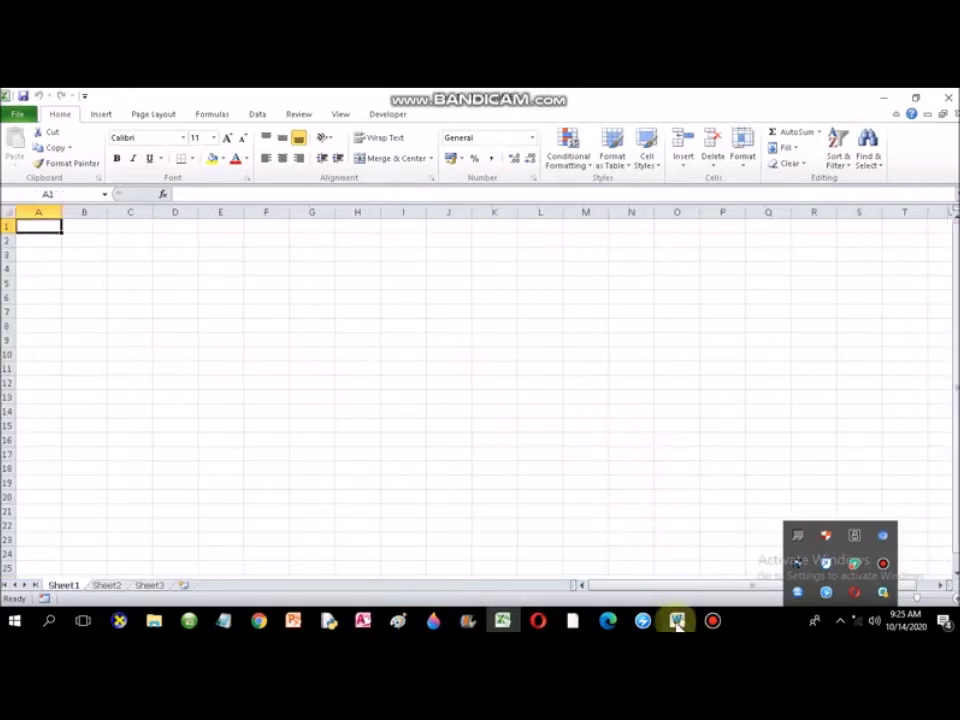
Check the notes in Word, and in Excel move from N15 and from R8 to column A of the same row
left_click(677, 620)
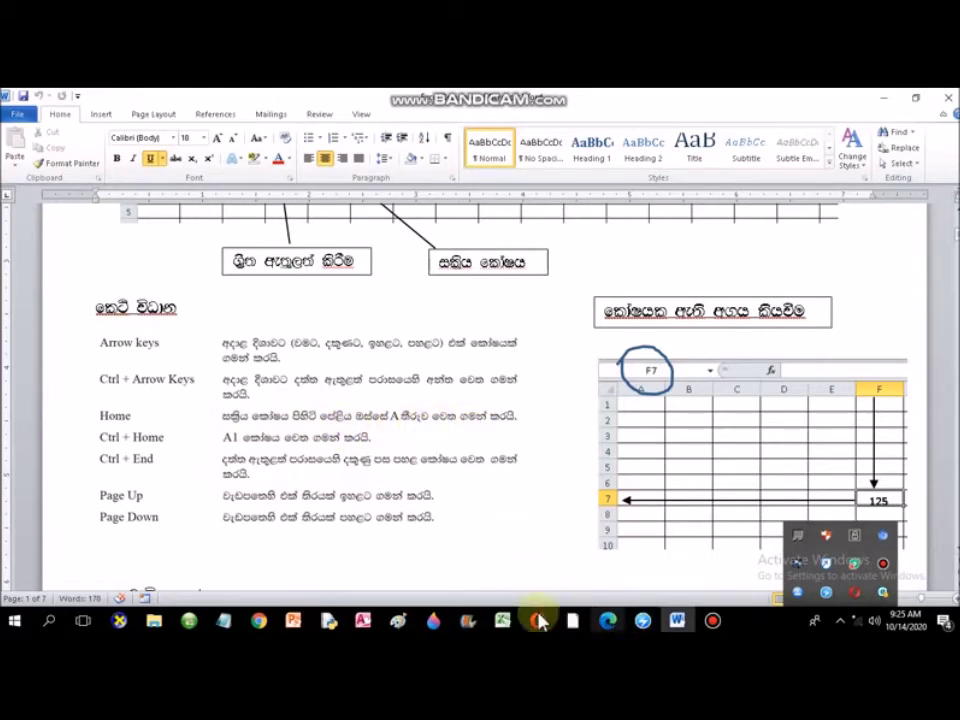
left_click(504, 622)
left_click(615, 425)
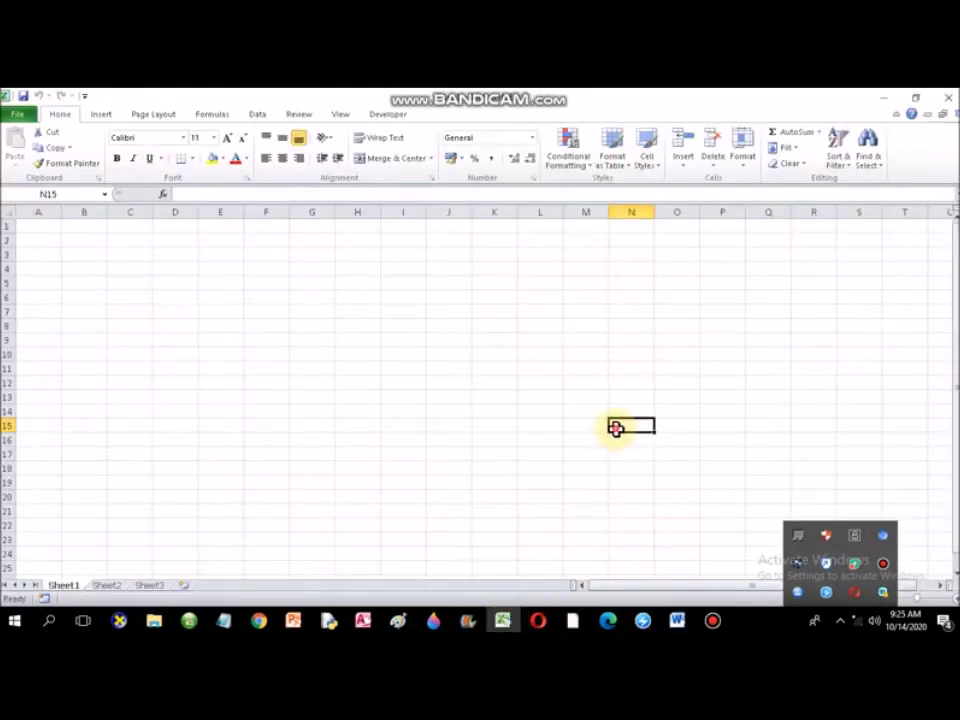
key("Home")
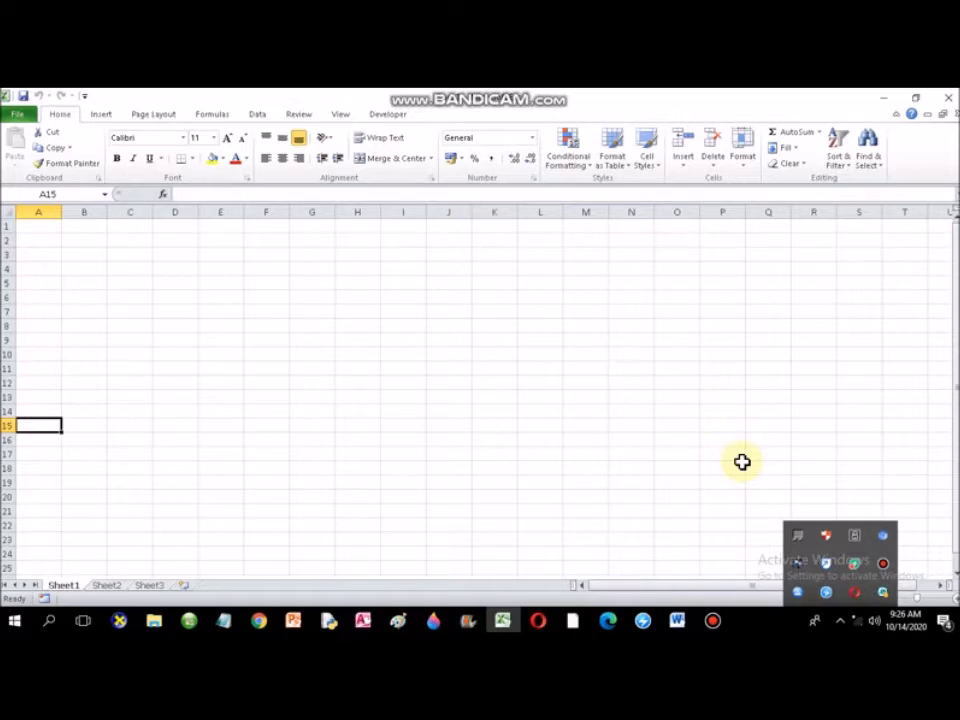
left_click(822, 329)
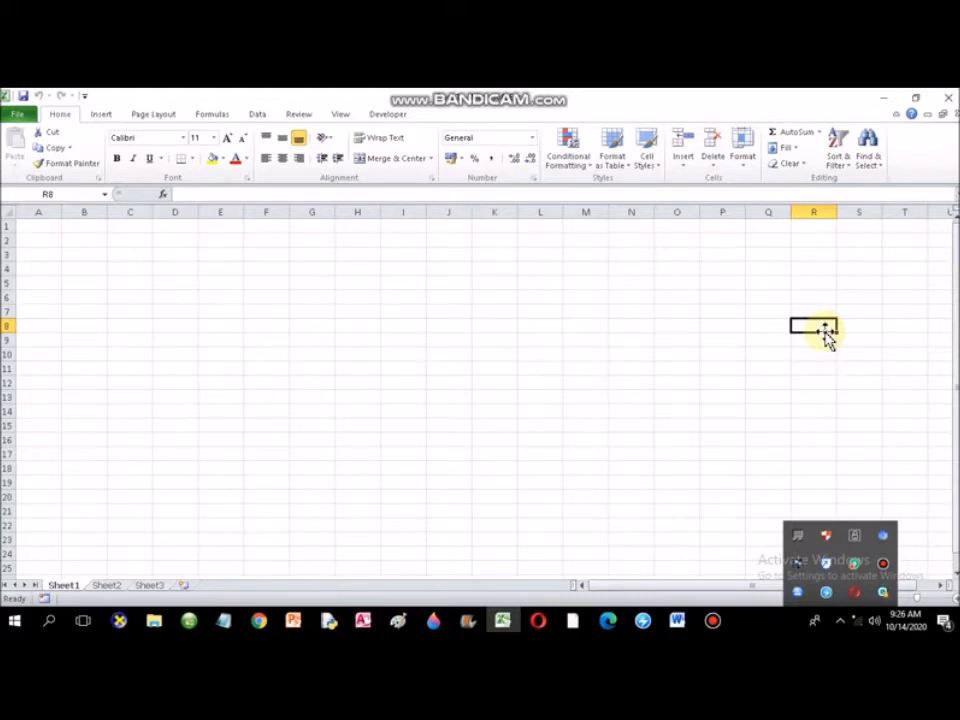
key("Home")
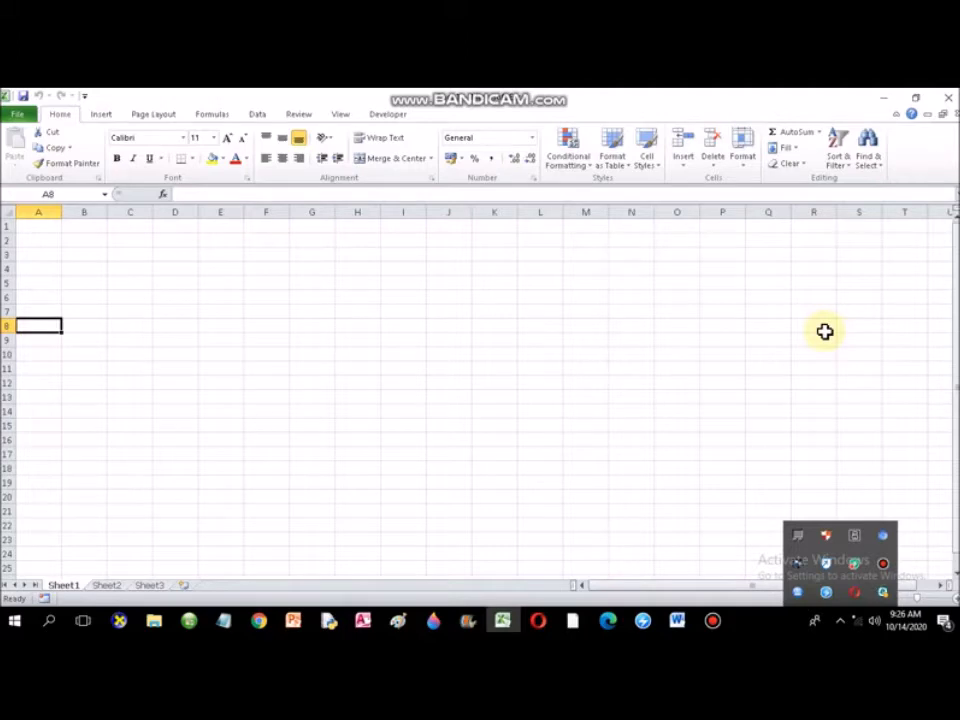
Read the next shortcut note in Word, and in Excel return to cell A1 from P16, Q17 and Q7
left_click(677, 621)
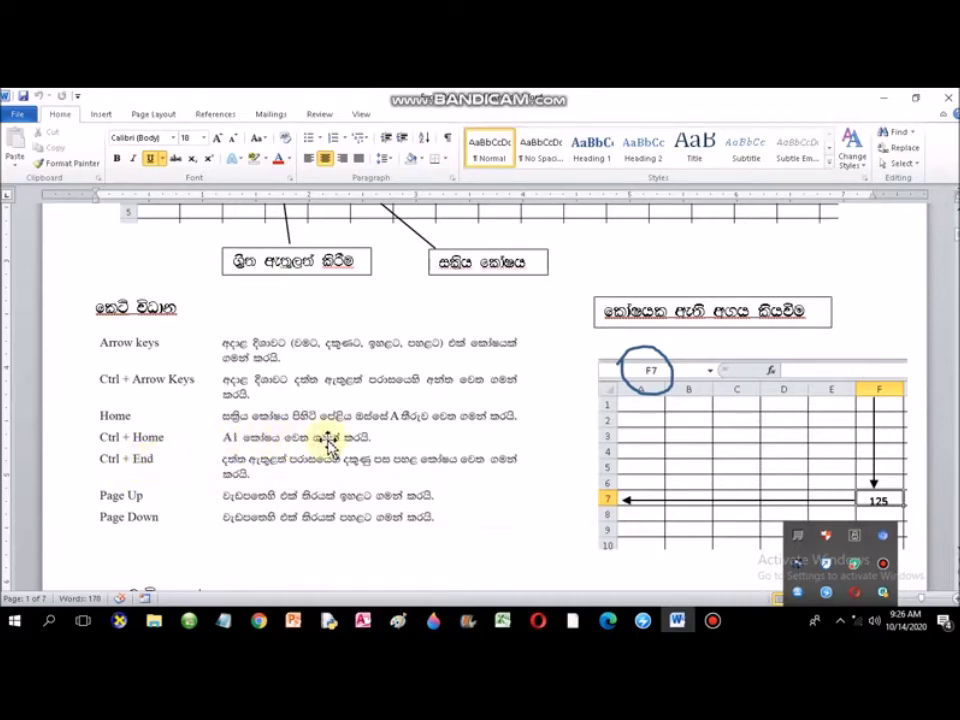
key("alt+Tab")
left_click(707, 440)
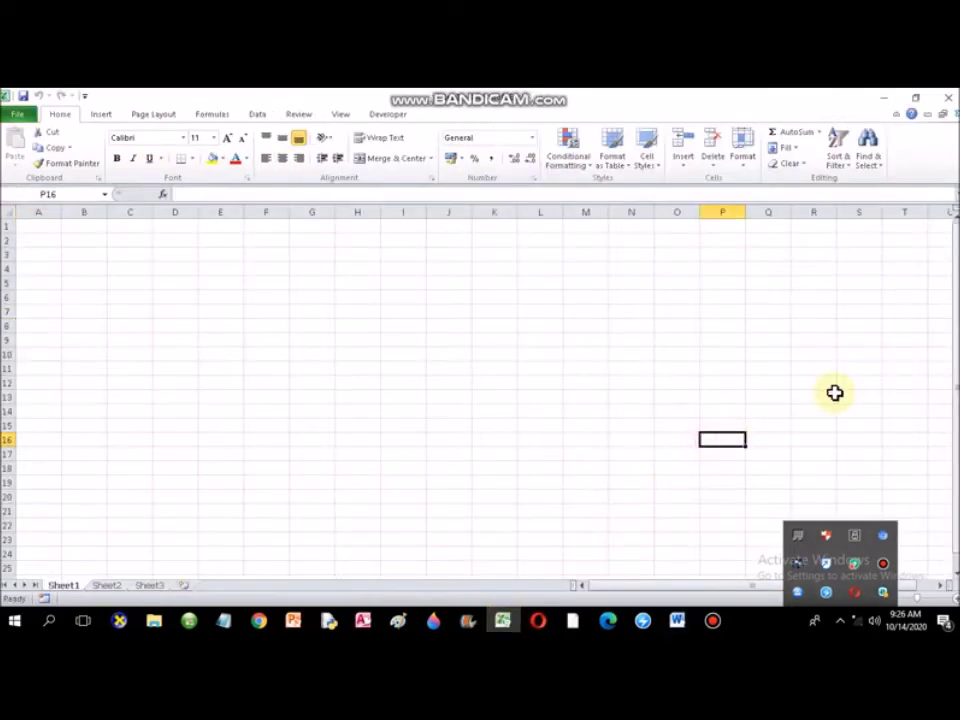
left_click(47, 227)
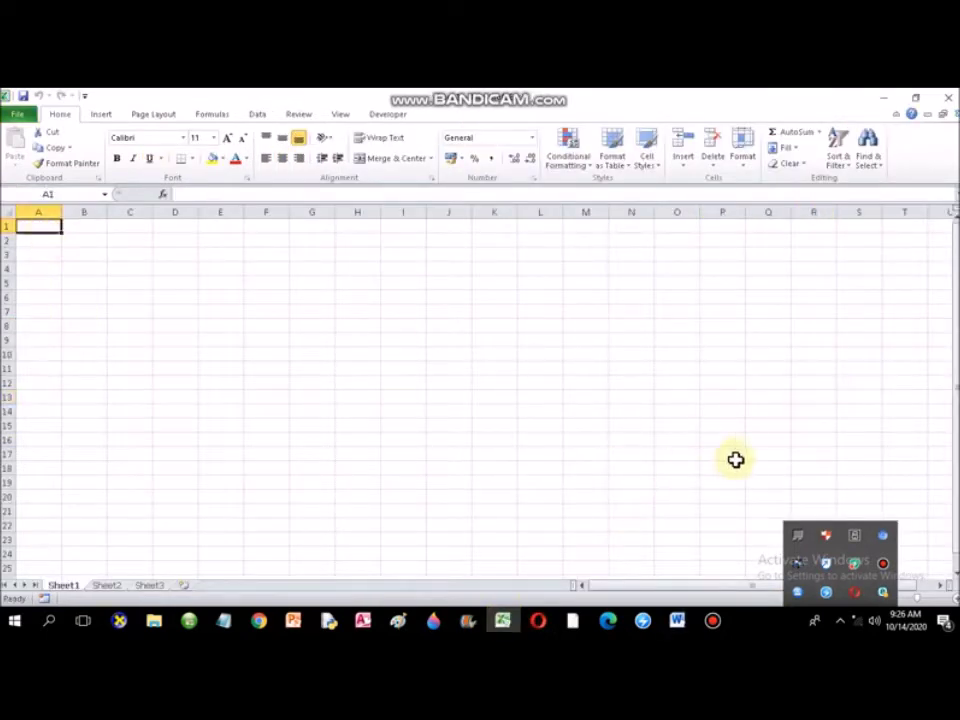
left_click(766, 455)
key("ctrl+Home")
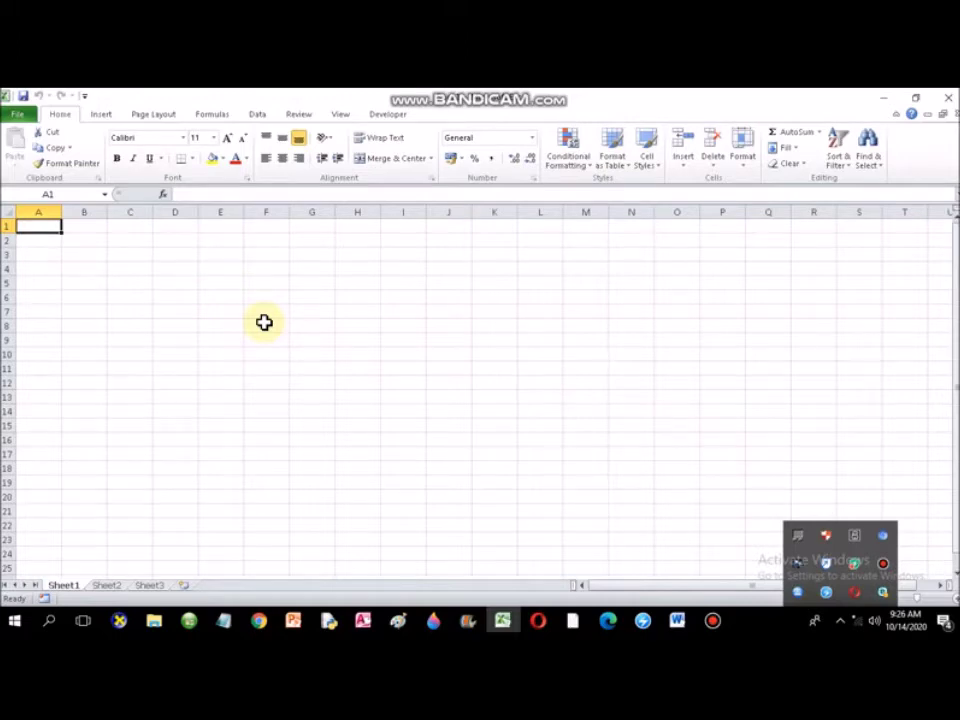
left_click(787, 310)
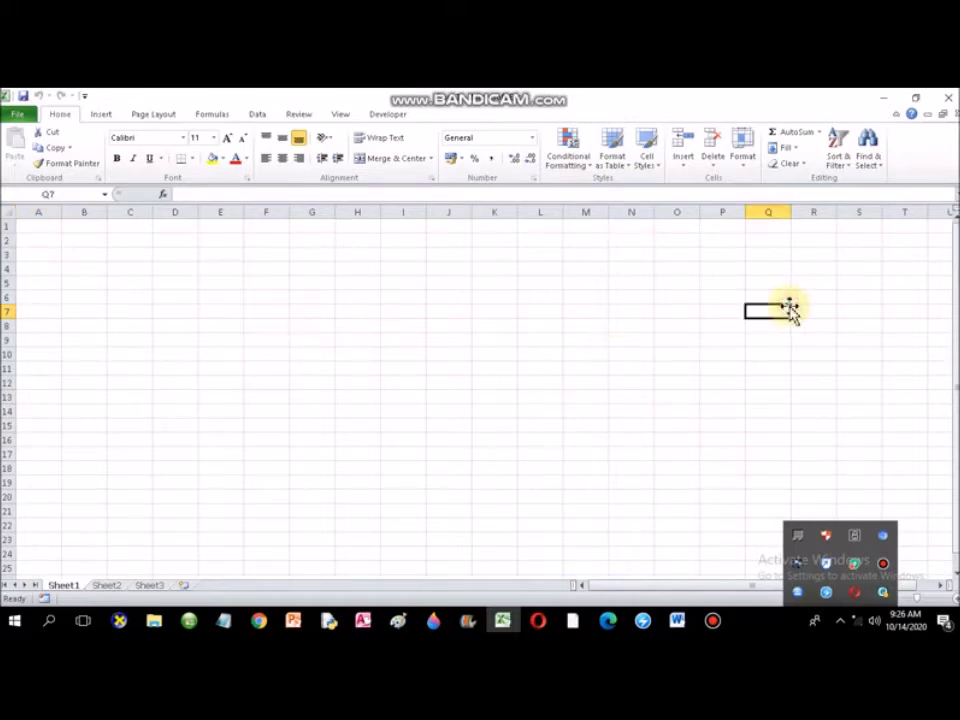
key("ctrl+Home")
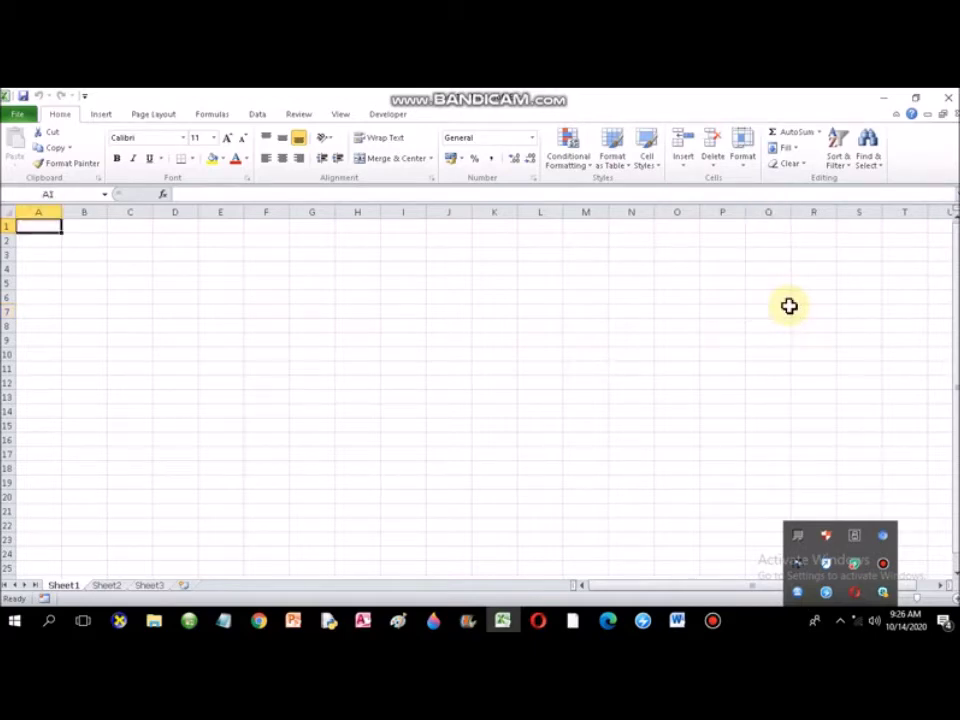
Review the next shortcut note in Word, switch back to Excel and enter 45, 69 and 368 in cells E6 to E8
left_click(677, 621)
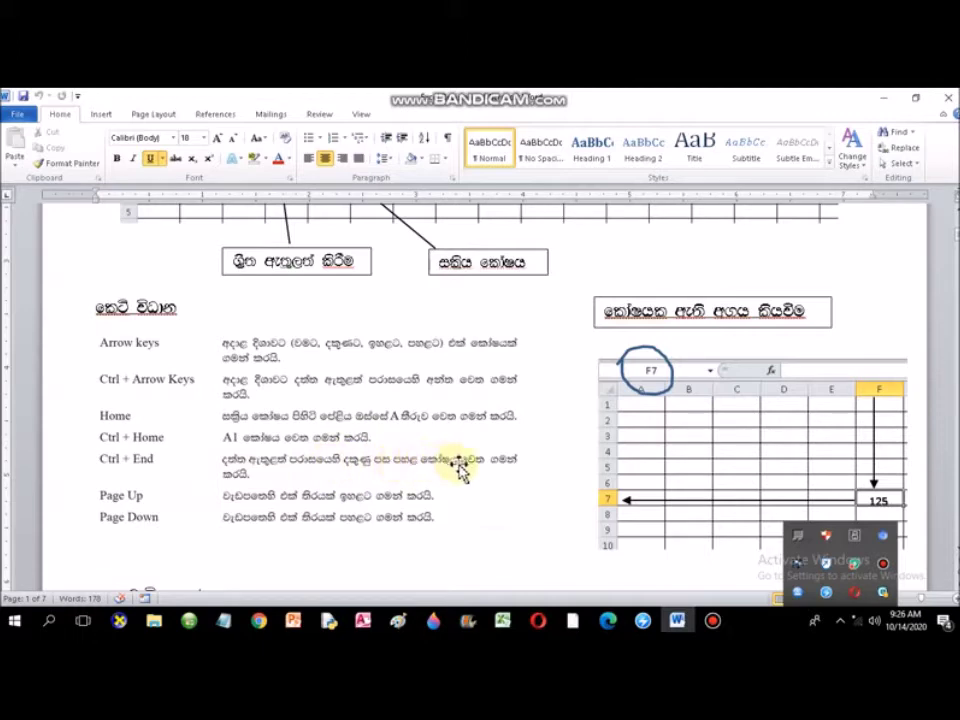
left_click(500, 620)
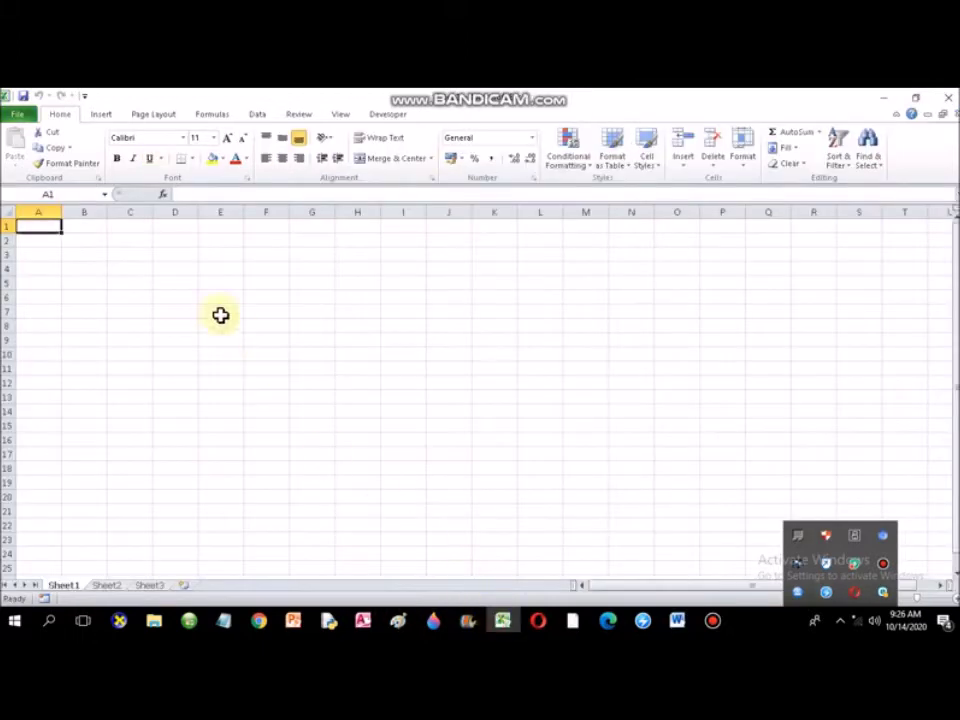
left_click(212, 298)
type("45")
key("Return")
type("69")
key("Return")
type("36")
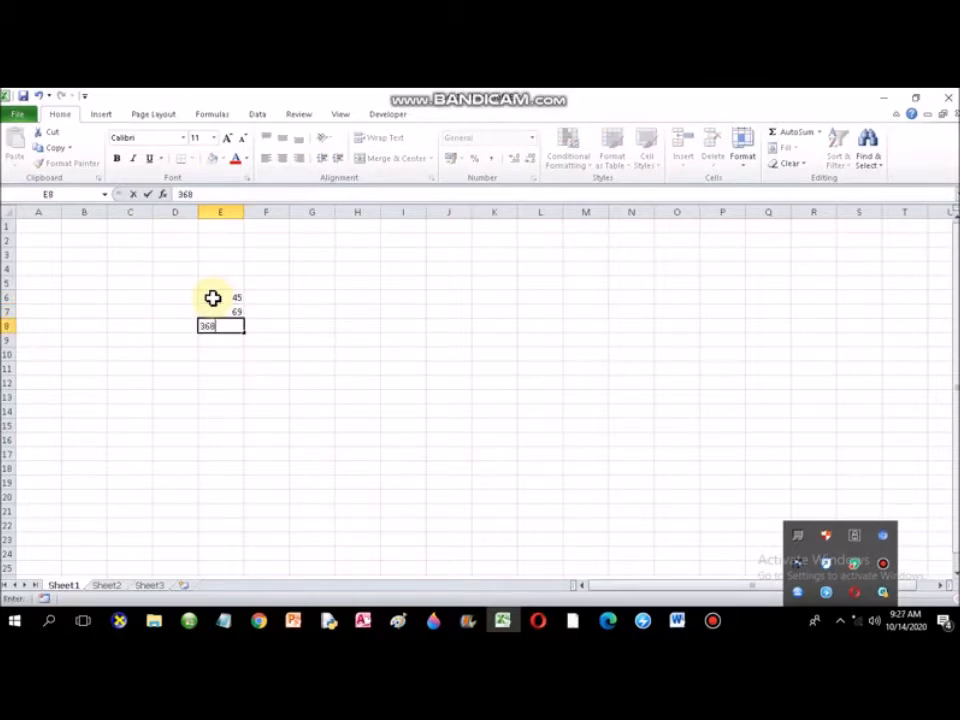
type("8")
key("Return")
Enter 45 in cells F9 and G8, and select cell G9
key("Right")
type("45")
key("Right")
key("Up")
type("45")
key("Right")
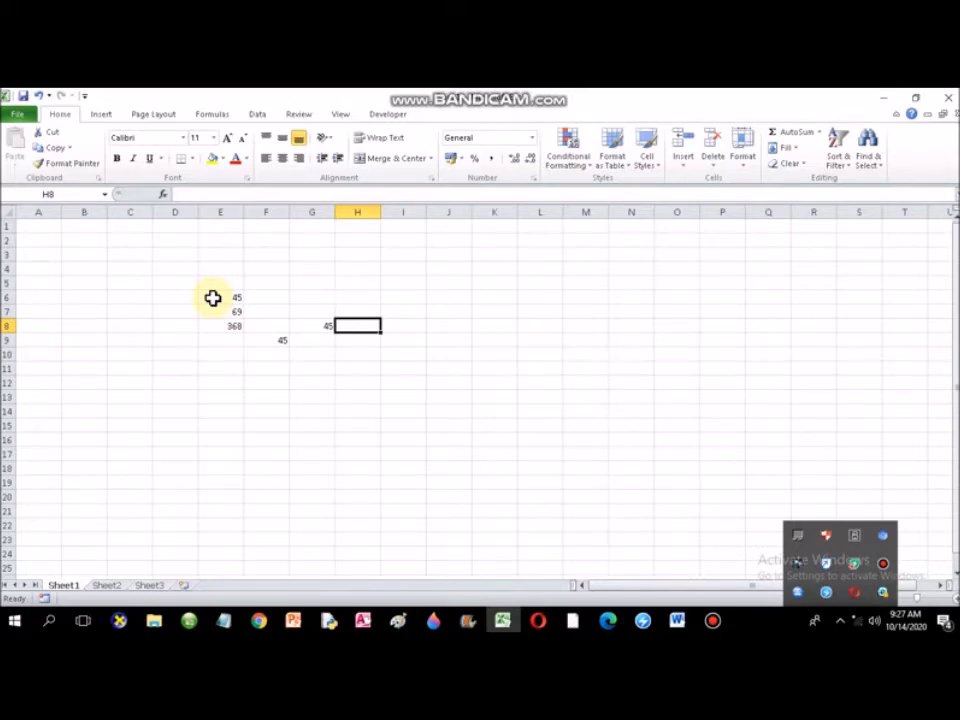
key("Down")
key("Left")
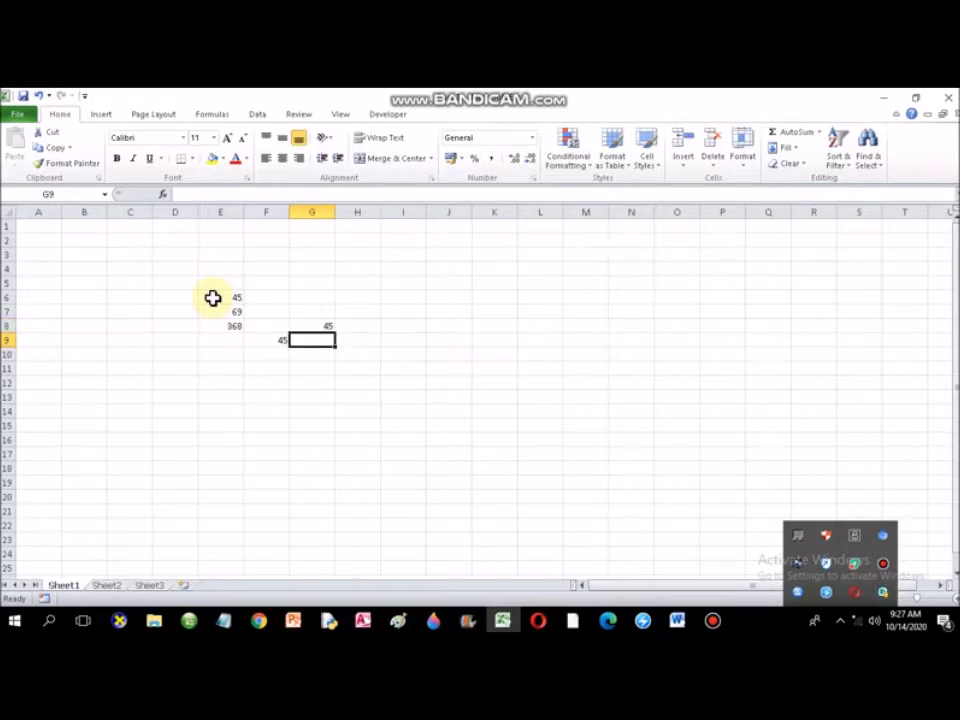
Increase the font size of the range E6:G9 to 22
left_click_drag(226, 297, 315, 339)
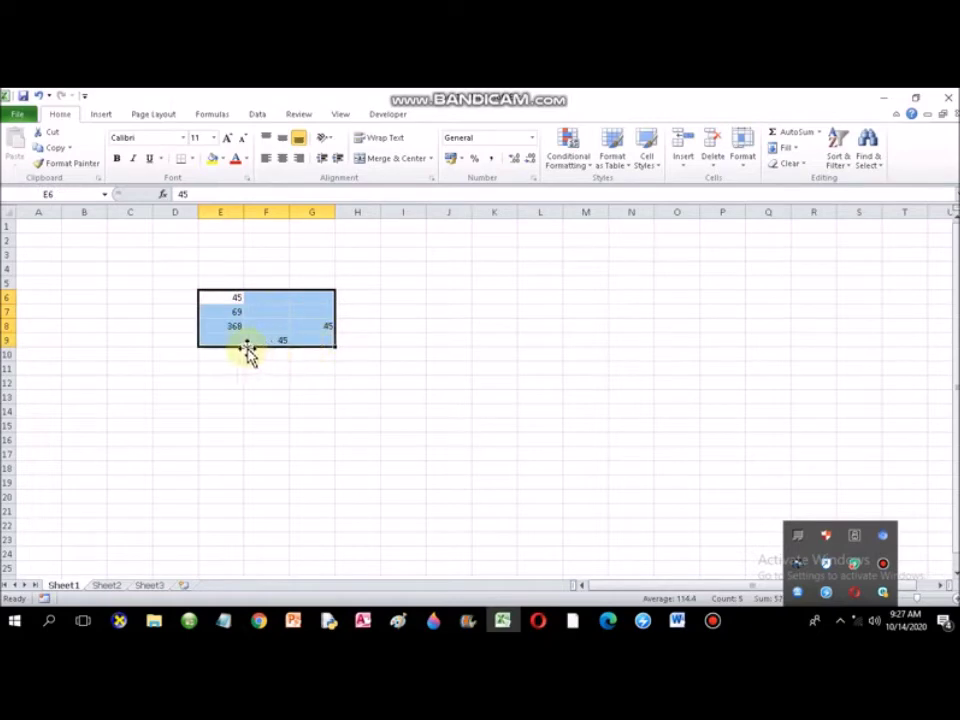
left_click(484, 364)
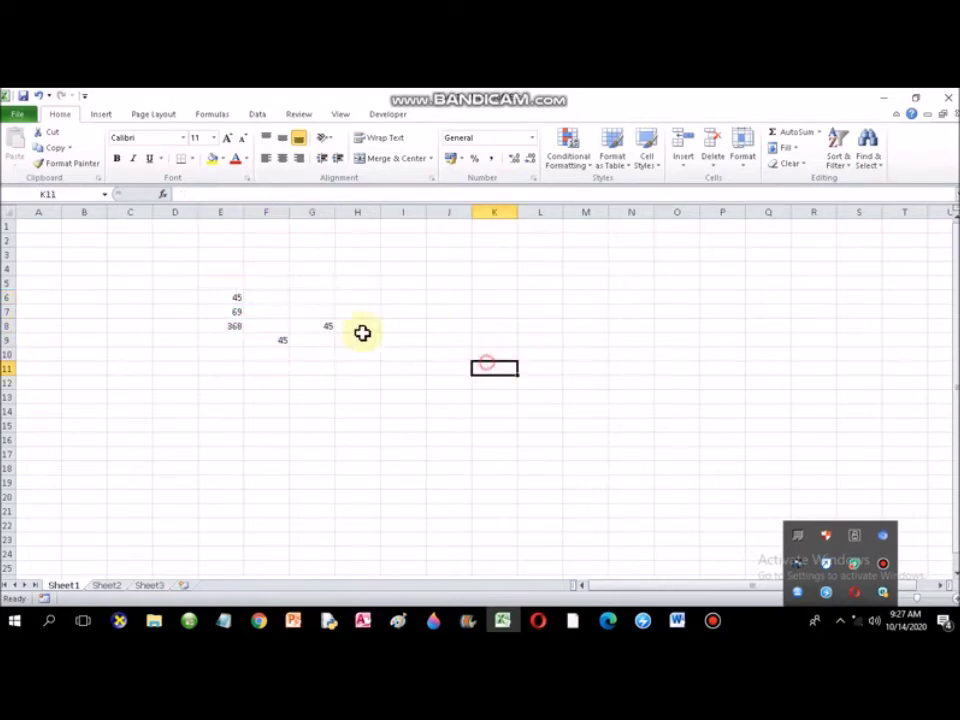
left_click(222, 297)
left_click_drag(262, 301, 315, 341)
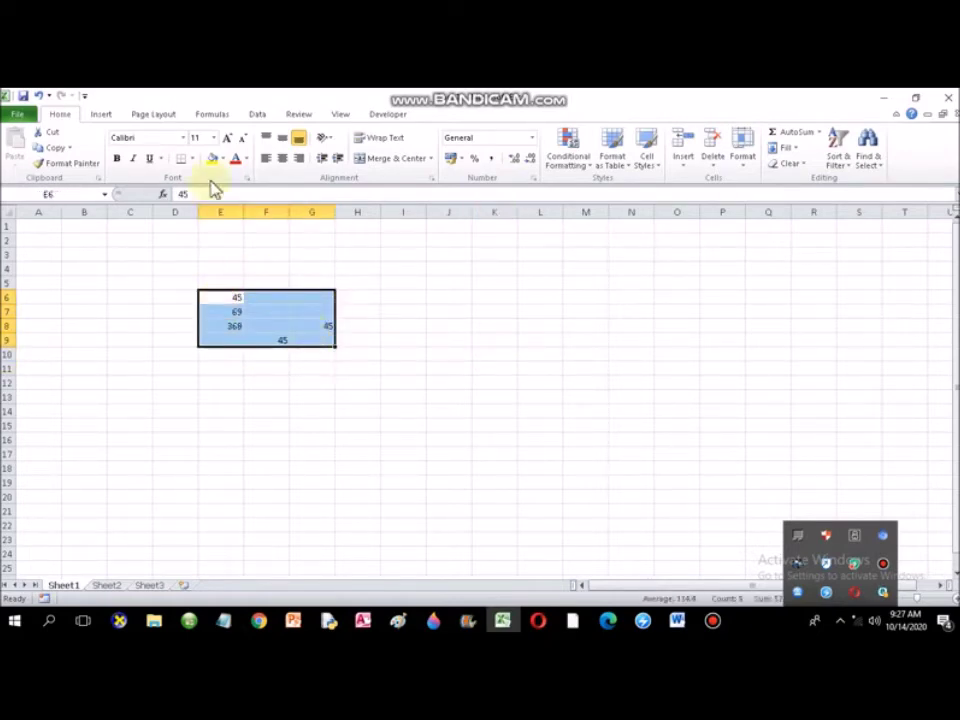
left_click(228, 137)
left_click(228, 137)
left_click(228, 137)
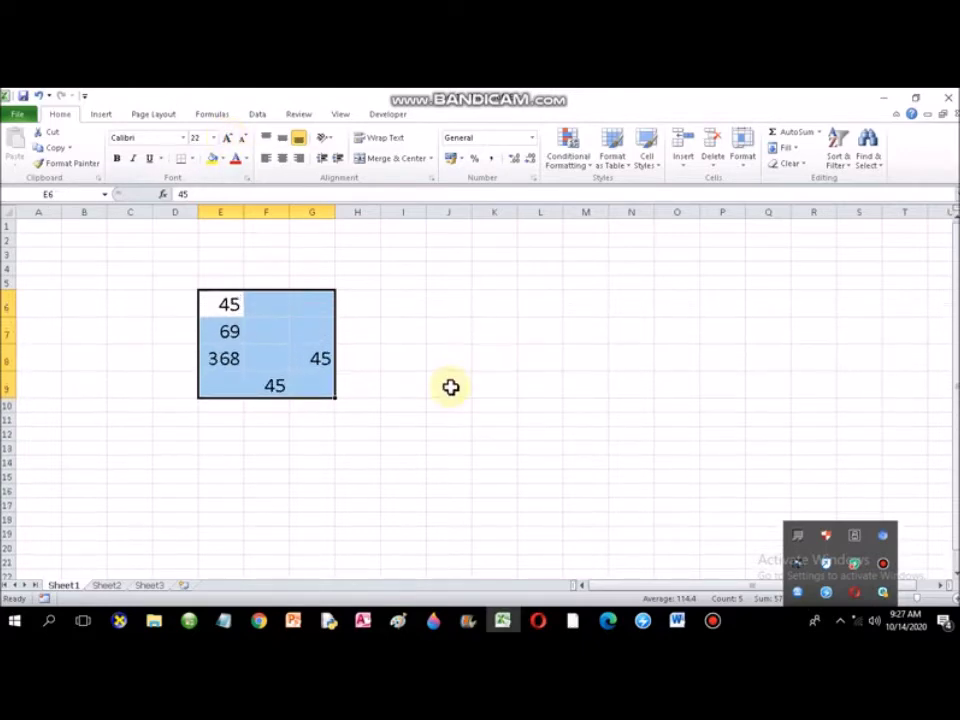
Apply all borders to the range E6:G9 and select its lower-right corner cell, G9
left_click(450, 386)
left_click_drag(225, 307, 306, 379)
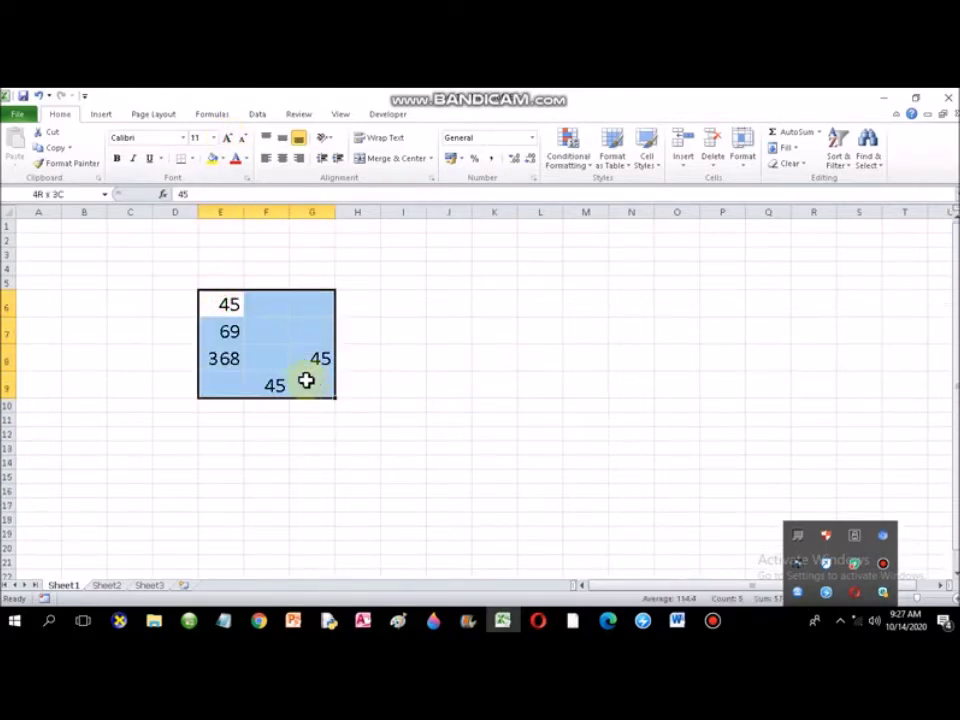
left_click(192, 160)
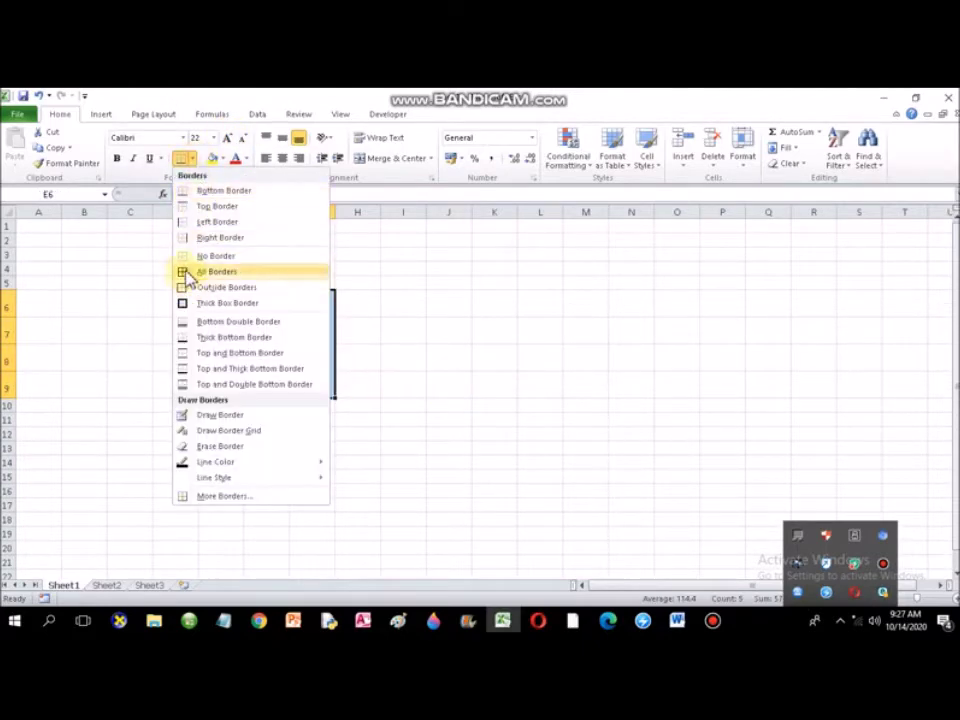
left_click(186, 272)
left_click(311, 418)
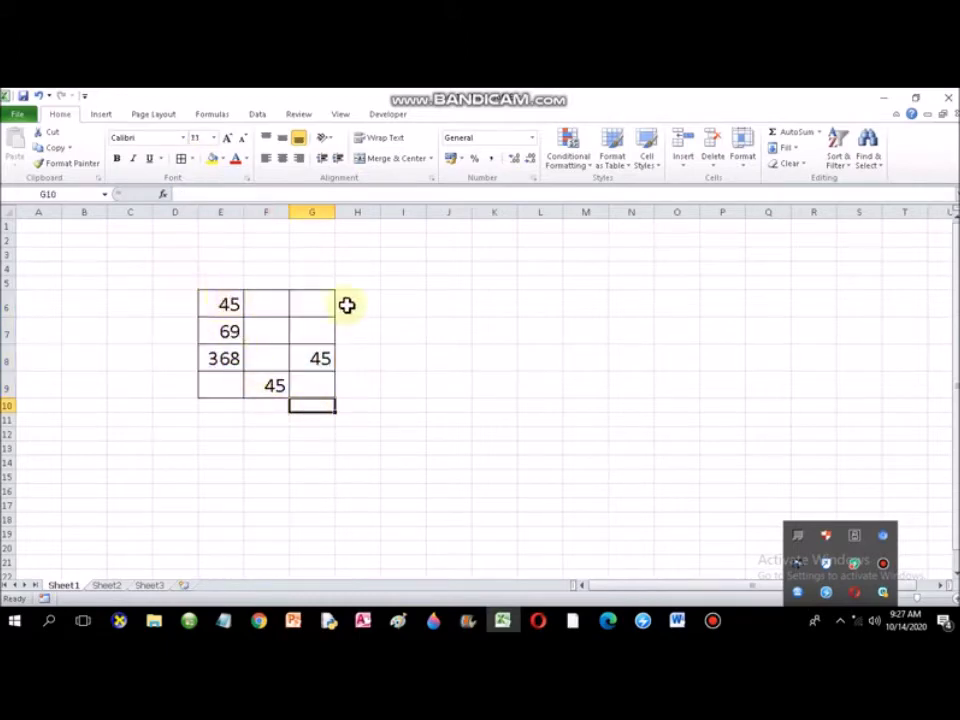
left_click(311, 389)
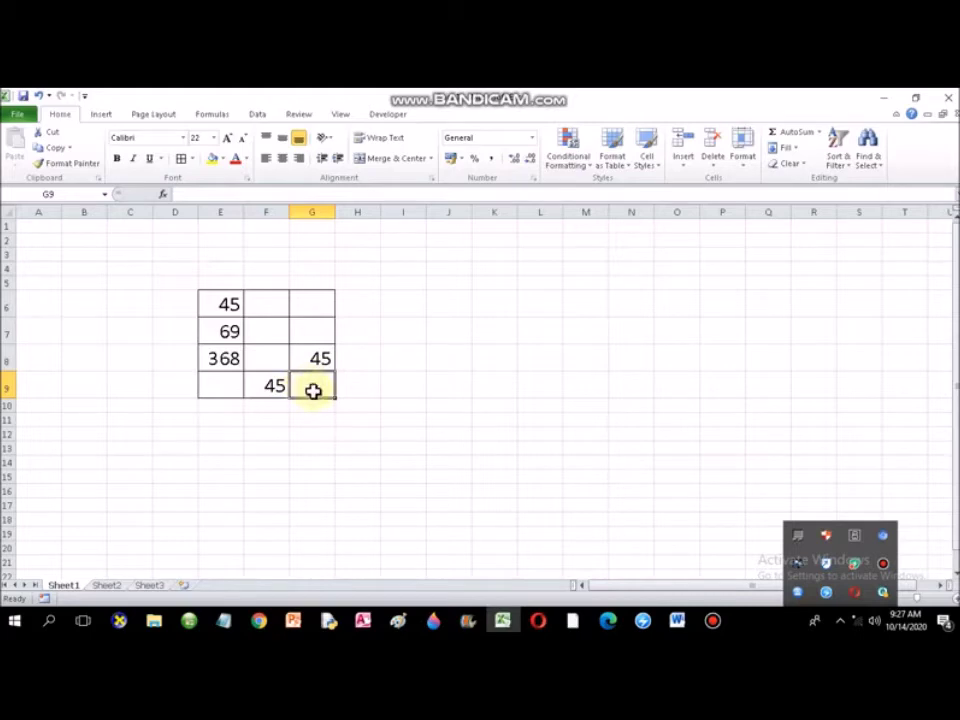
Select cell M6, jump from there to the last used cell, and enter 56 in cell G13
left_click(572, 312)
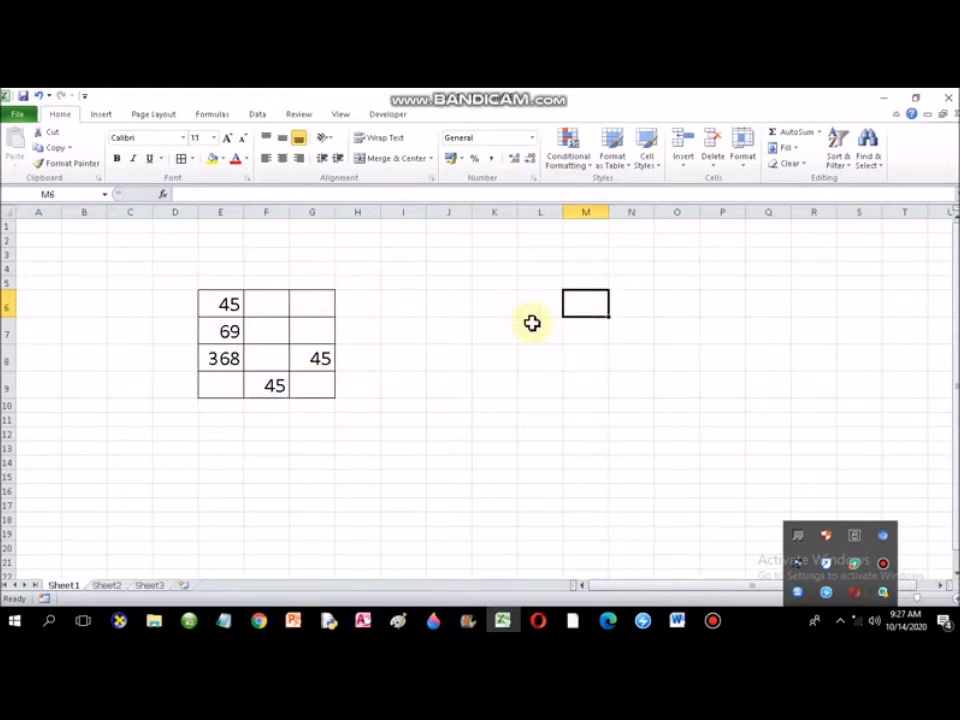
key("ctrl+z")
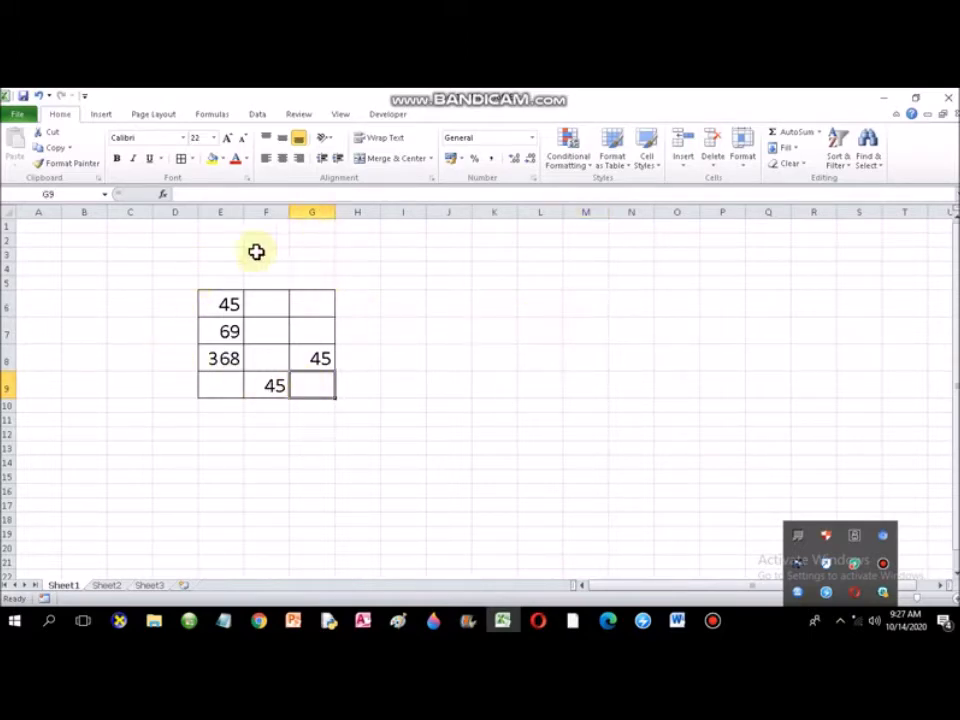
left_click(322, 448)
type("56")
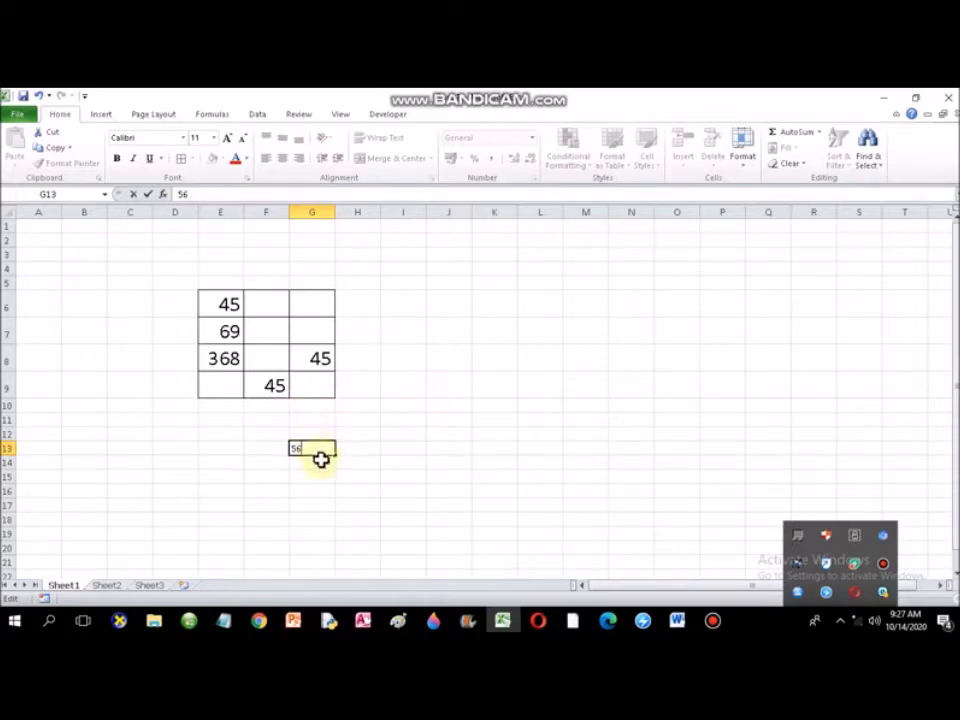
left_click(301, 492)
Increase the font size of the range E6:G13 to 24
left_click_drag(216, 311, 328, 448)
left_click(228, 139)
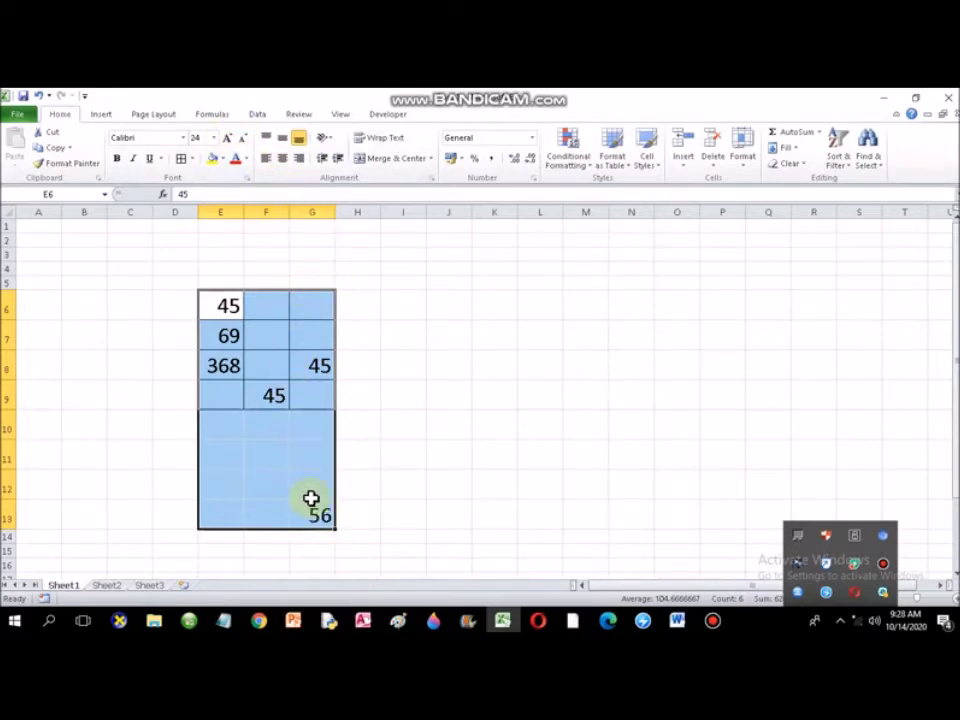
left_click(488, 465)
Highlight the data range E6:G13, select the empty cell J8, and jump from there to the last used cell
left_click_drag(223, 306, 321, 514)
left_click(446, 369)
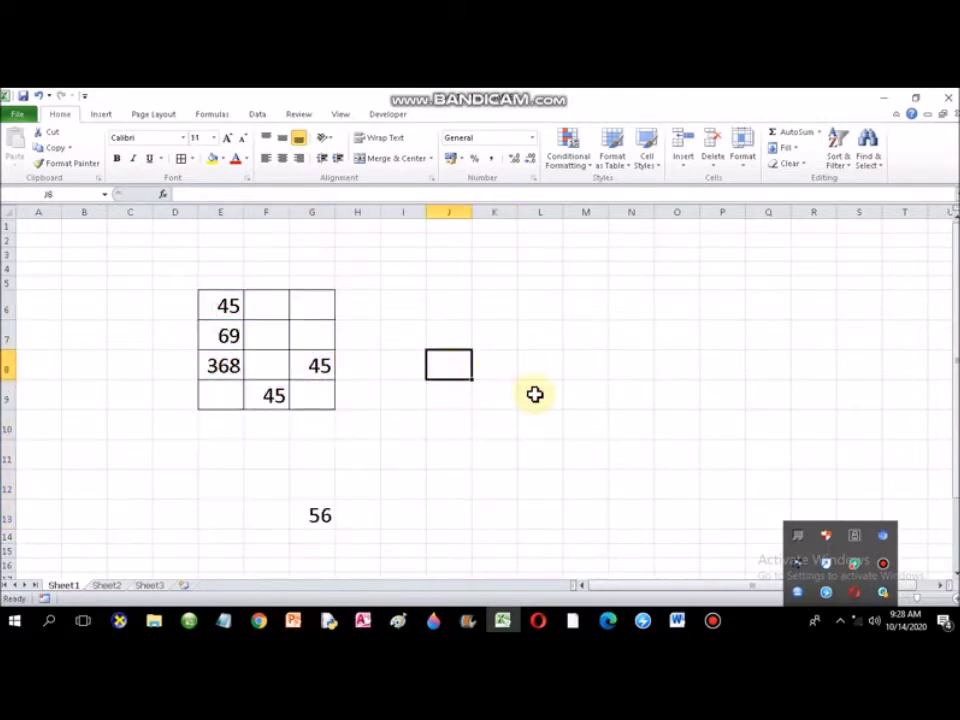
key("ctrl+End")
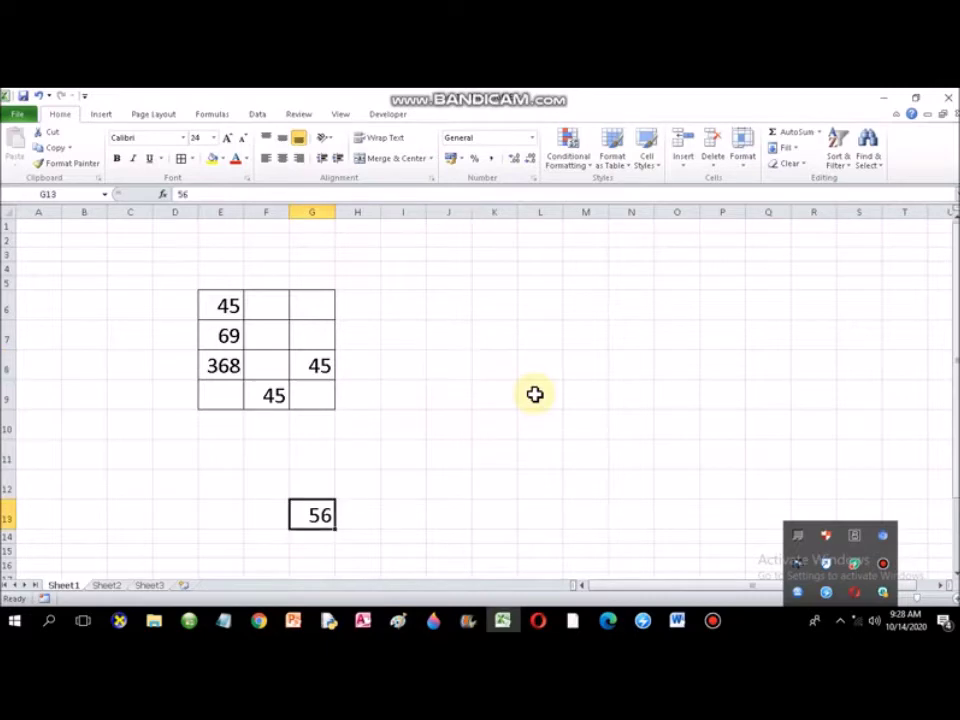
Apply all borders to the range E6:G13 and deselect it by selecting cell J10
mouse_move(210, 297)
left_mouse_down()
mouse_move(272, 349)
mouse_move(311, 510)
left_mouse_up()
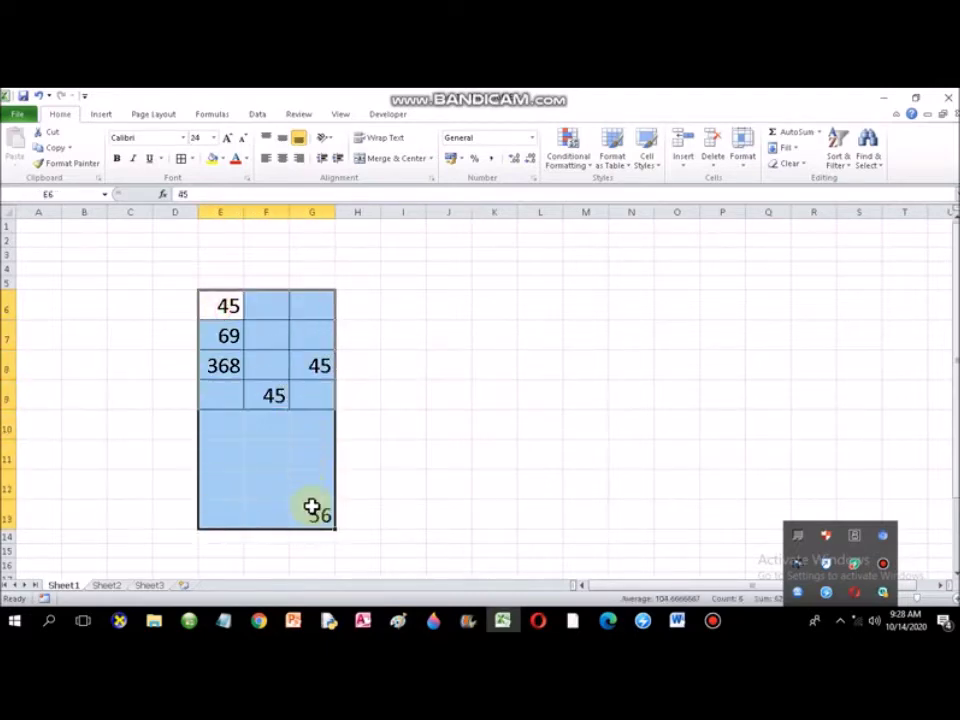
left_click(181, 158)
left_click(460, 433)
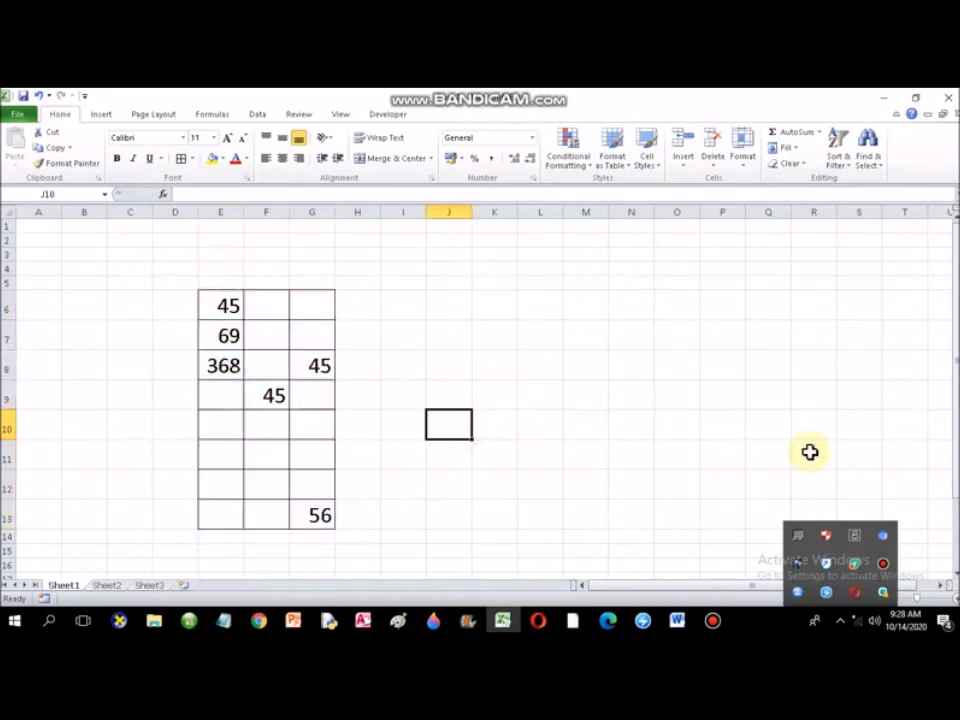
Review the Page Up and Page Down notes in the Word lesson and return to Excel
left_click(679, 621)
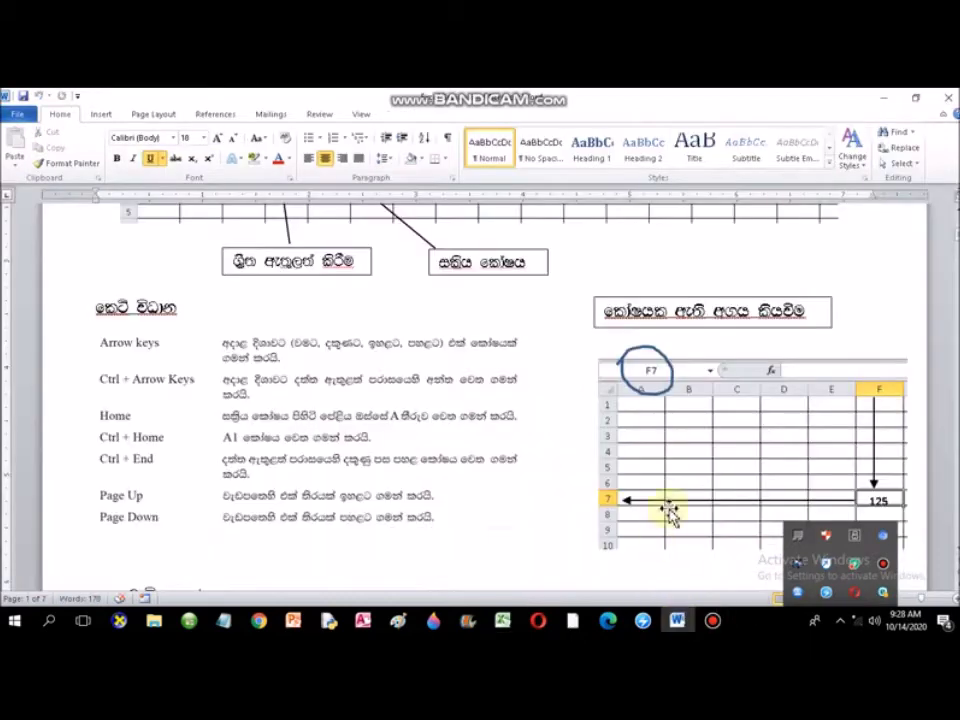
scroll(231, 446, "down", 2)
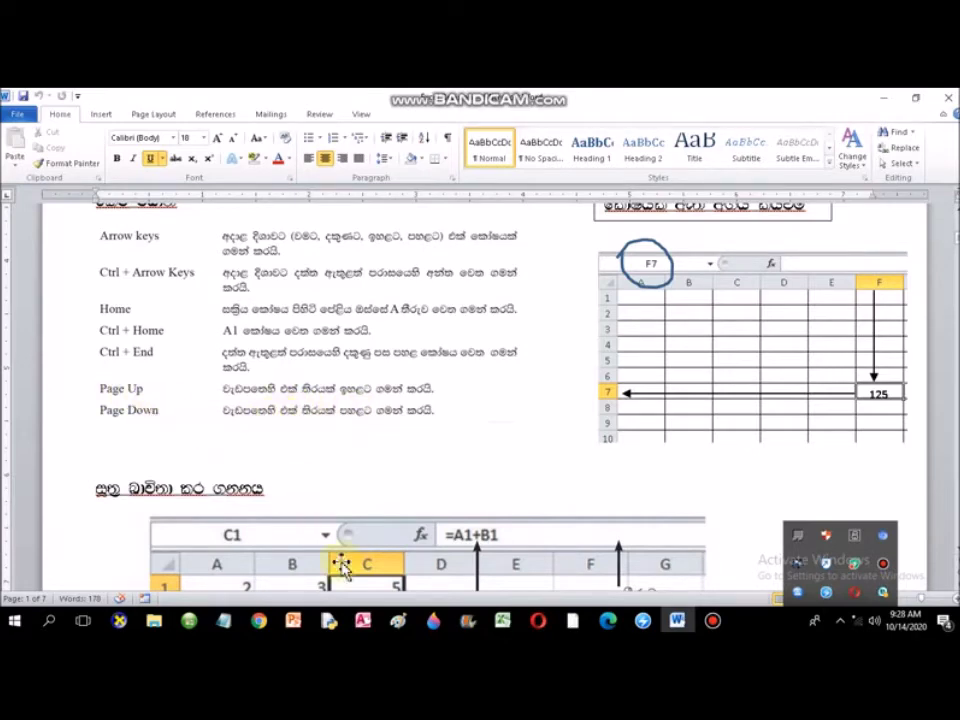
left_click(502, 621)
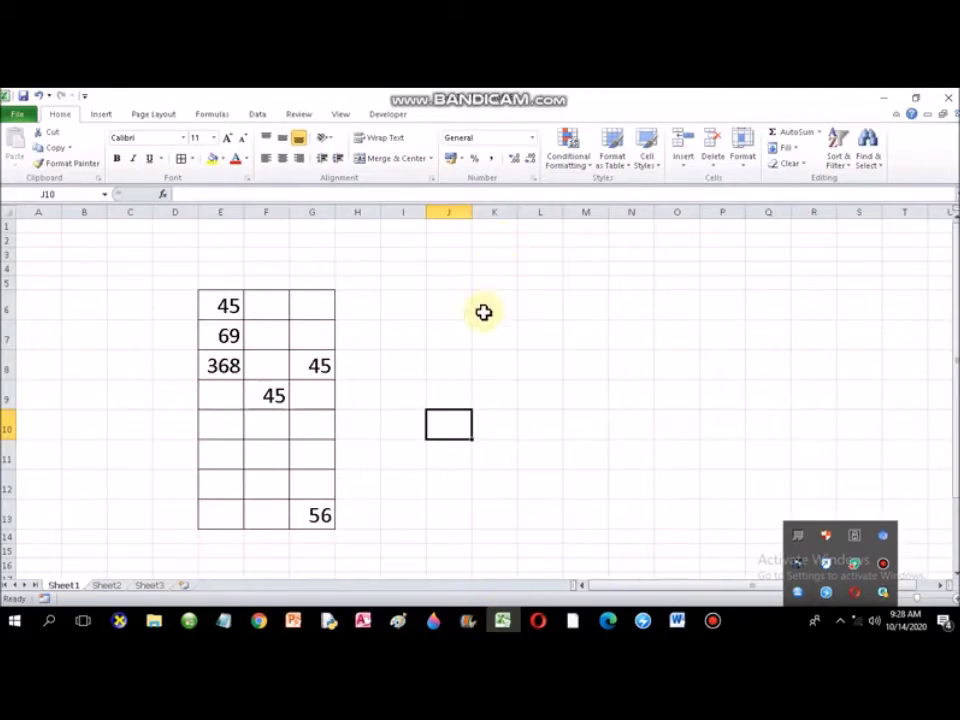
Move the active cell from K8 up to K1 in column K and go to the next worksheet, Sheet2
left_click(495, 364)
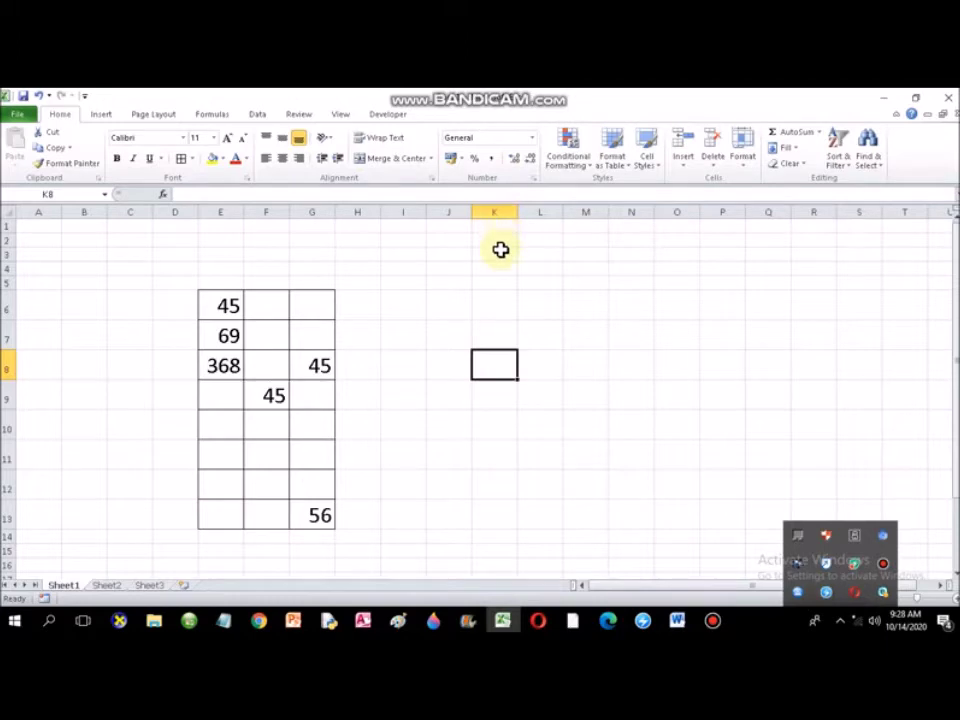
left_click(500, 312)
left_click(495, 225)
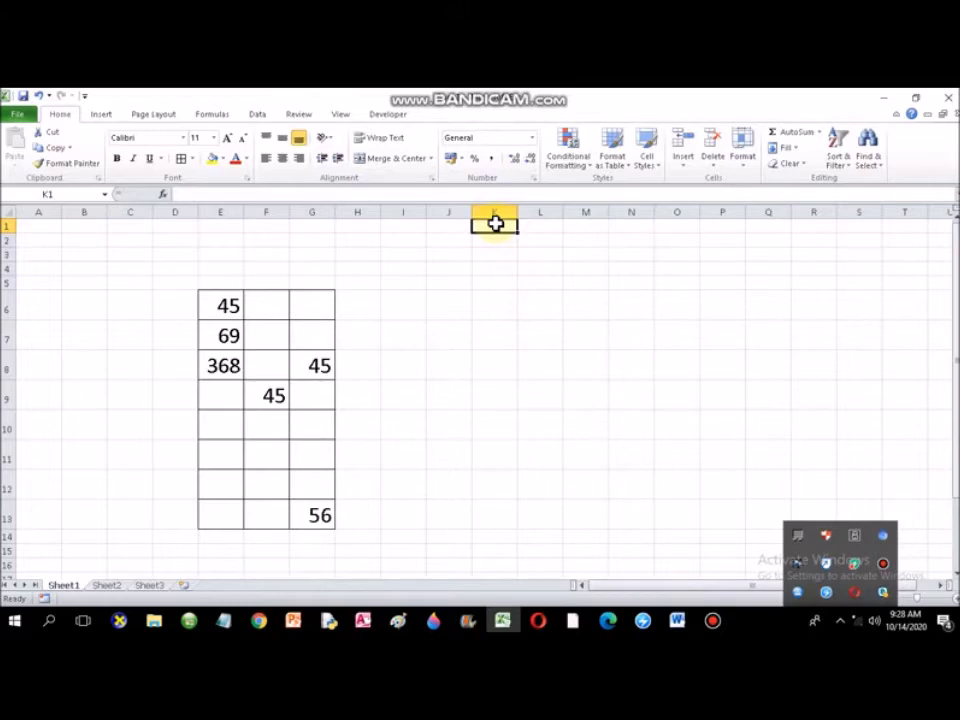
key("ctrl+Page_Down")
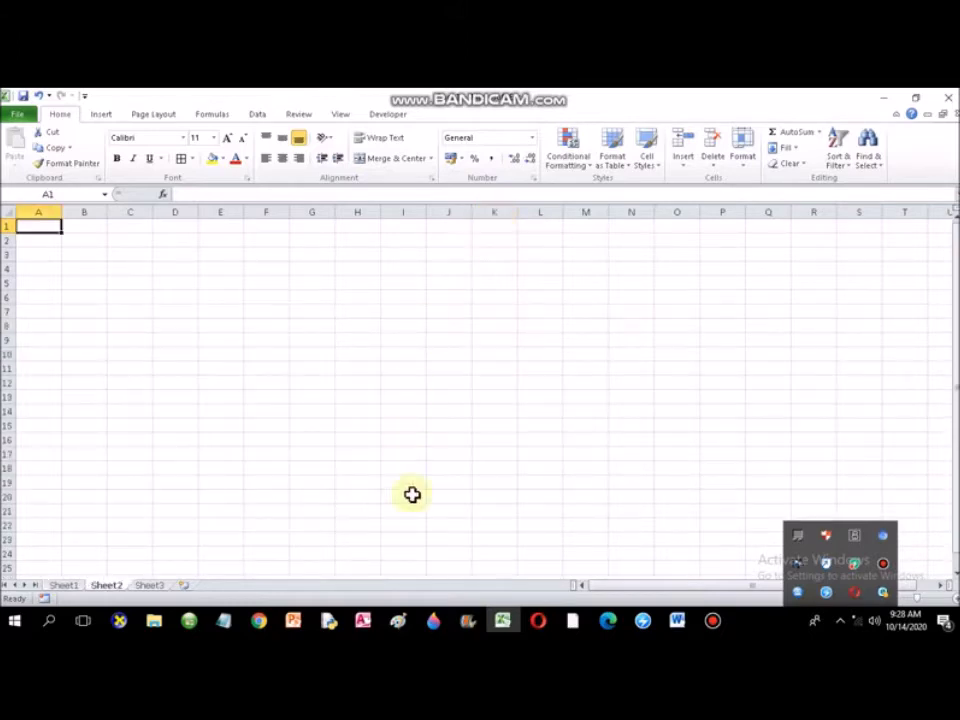
Switch to Word and read through the formula example, arithmetic operators and operator precedence sections down to the formula exercises
left_click(505, 622)
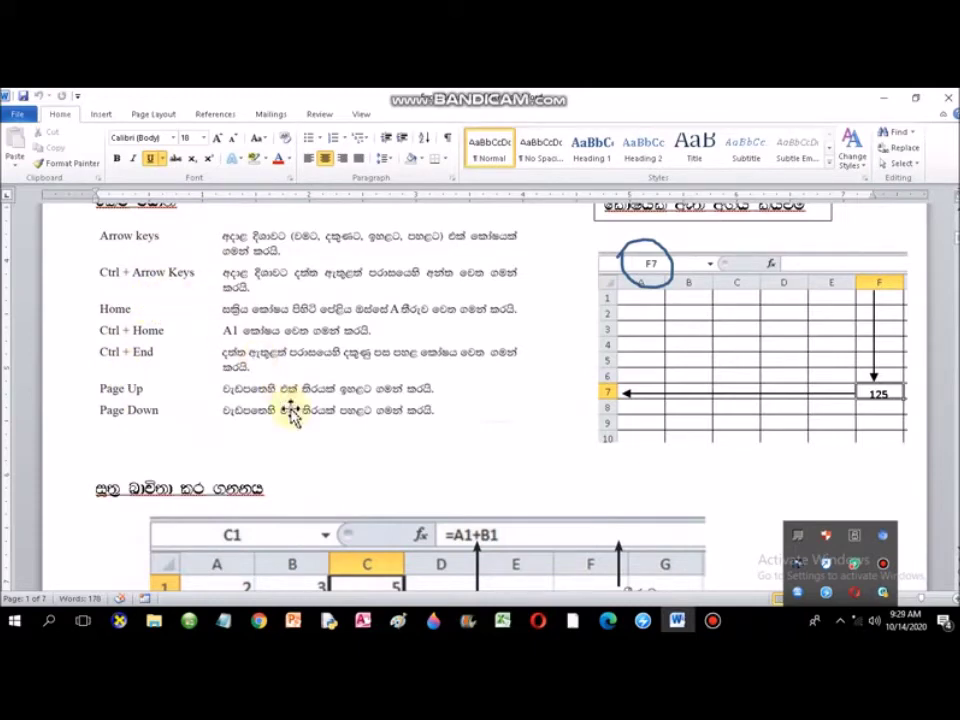
left_click(712, 622)
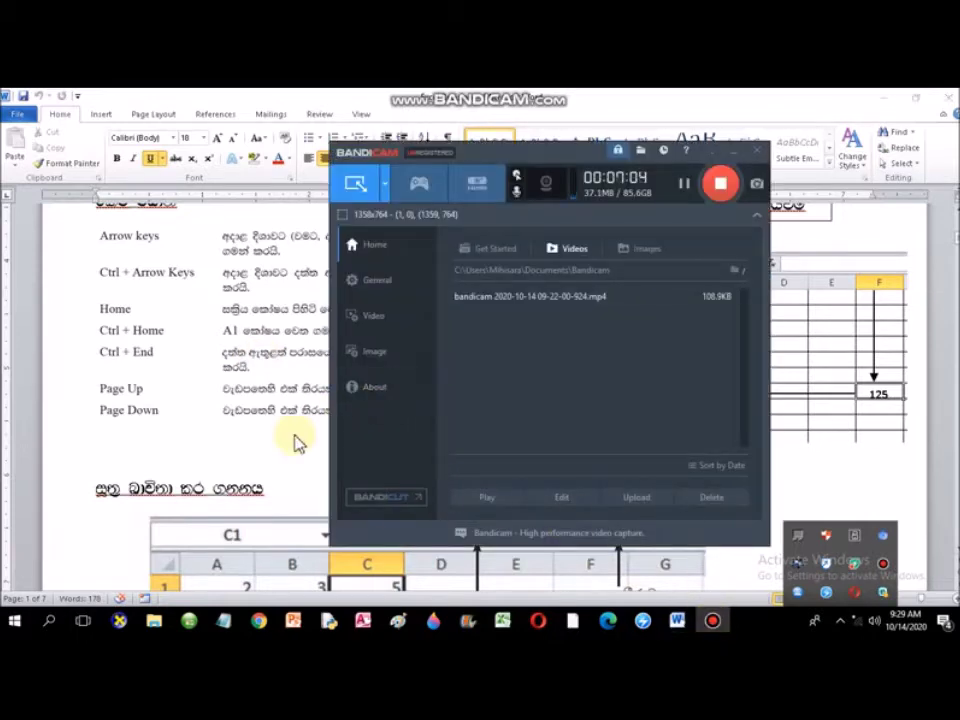
left_click(273, 459)
scroll(295, 424, "down", 5)
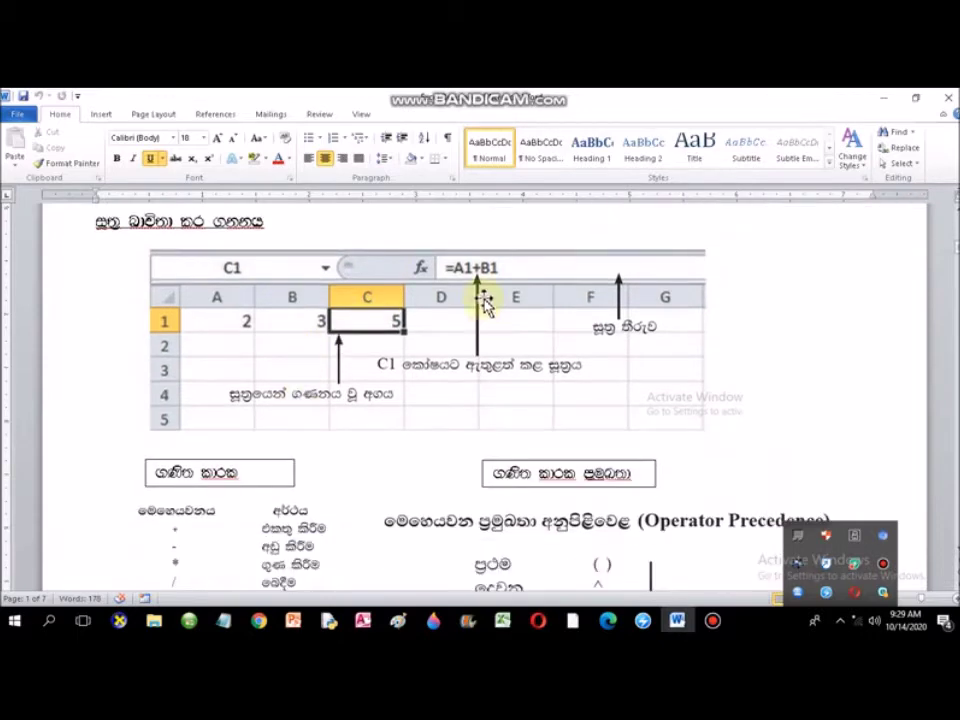
scroll(488, 299, "down", 3)
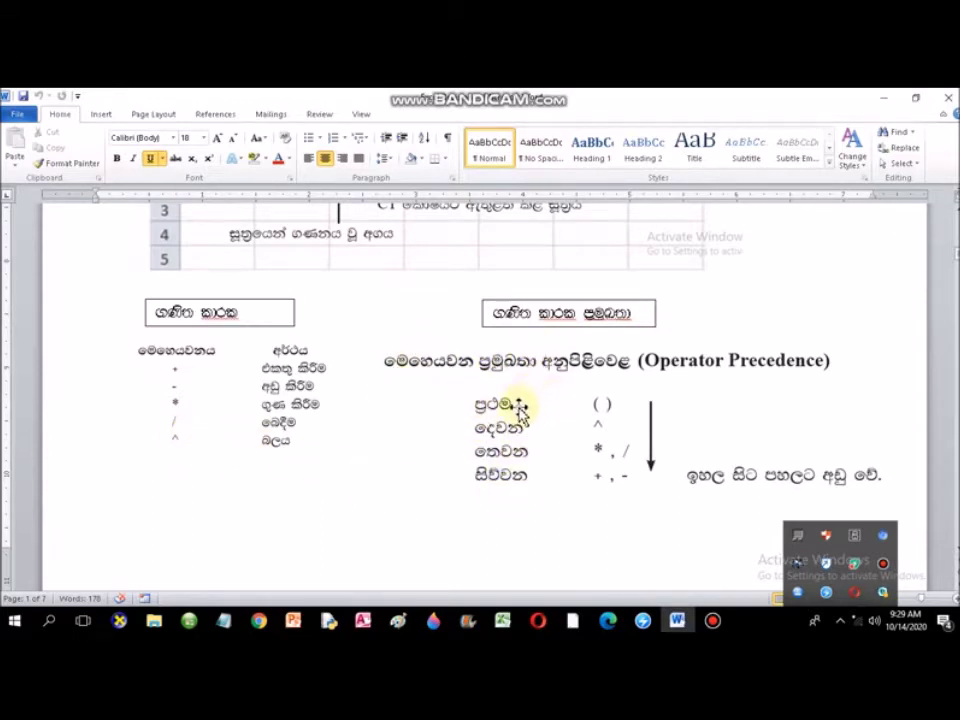
scroll(521, 386, "down", 1)
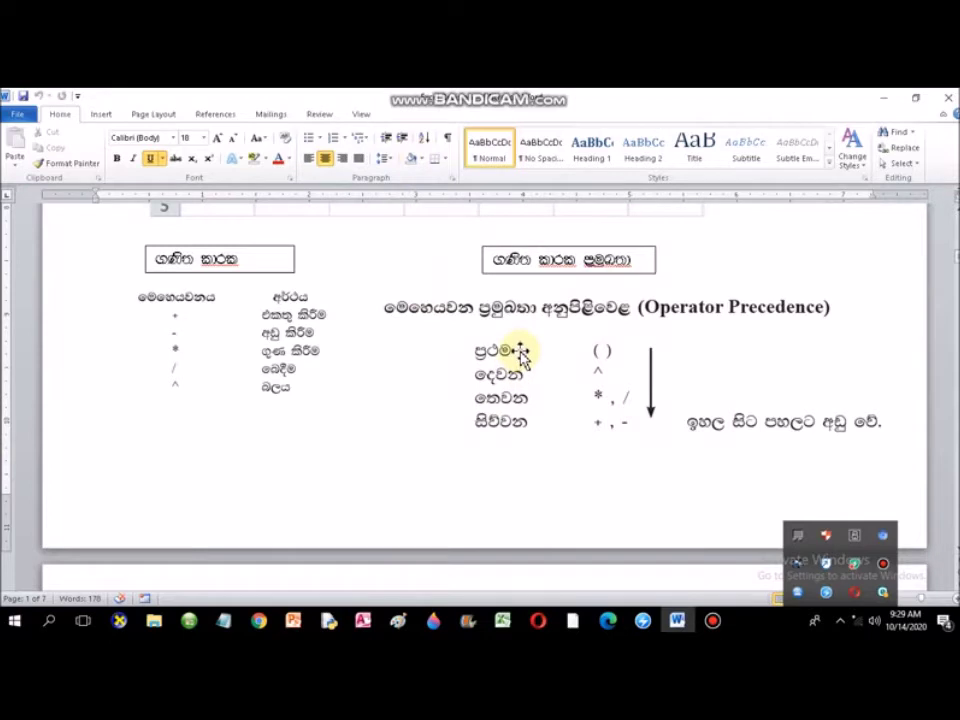
scroll(521, 351, "down", 2)
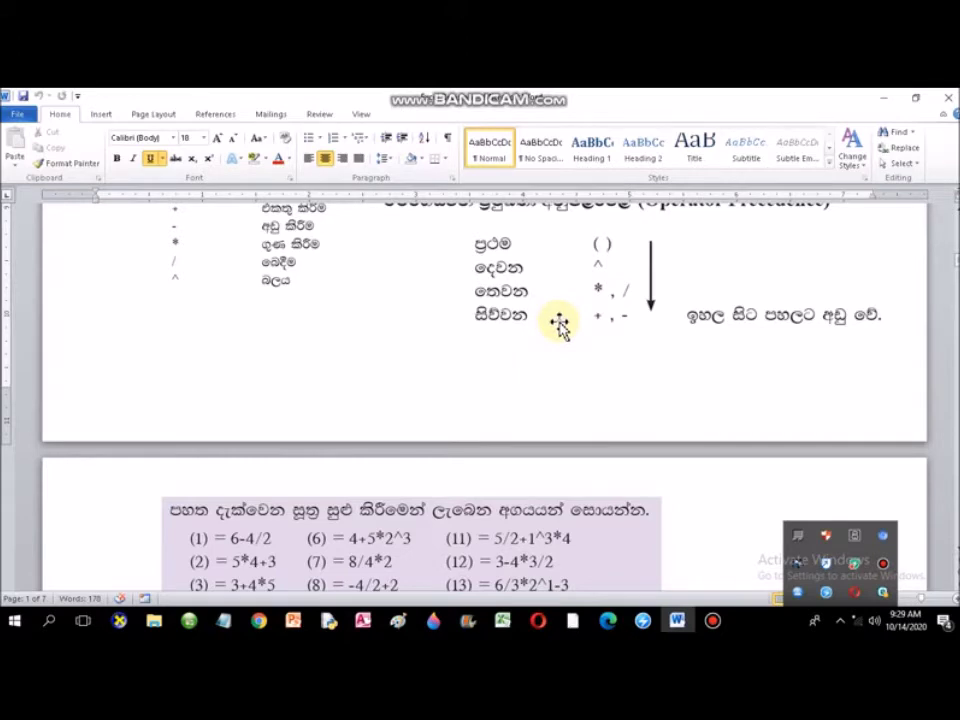
scroll(559, 322, "down", 4)
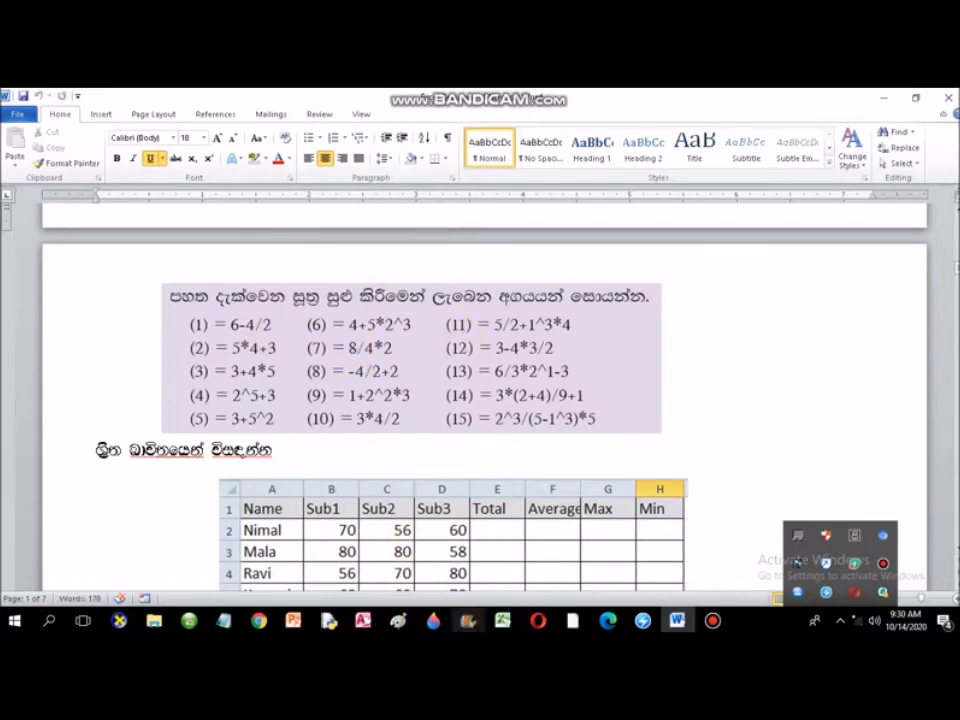
Switch to Excel and format the range B2:G12 on Sheet2 with font size 22 and all borders
mouse_move(503, 625)
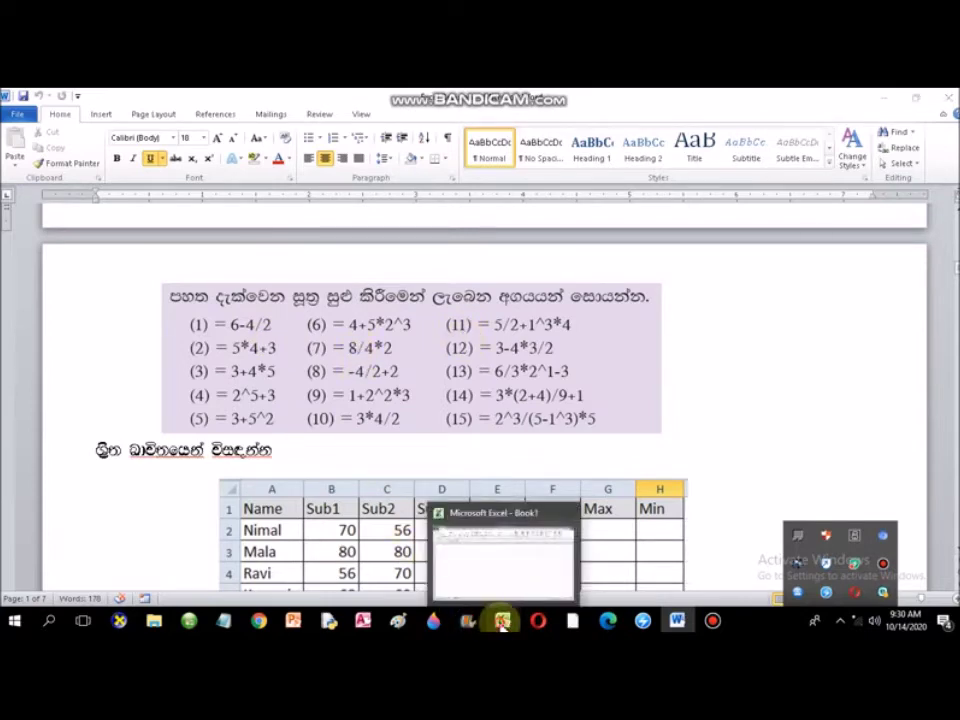
left_click(503, 622)
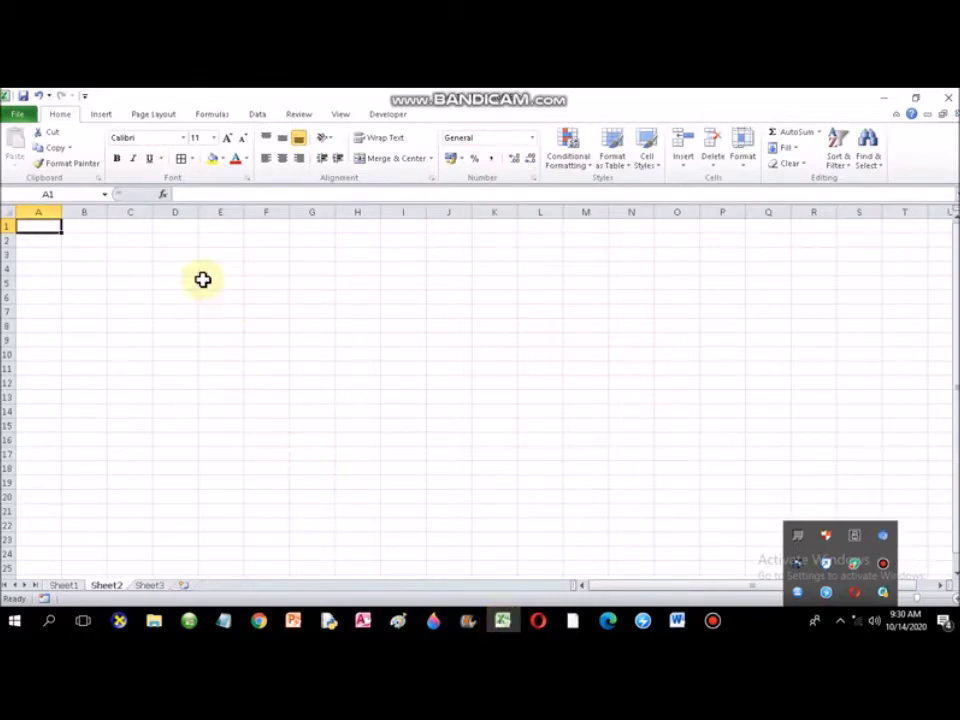
left_click_drag(96, 240, 318, 385)
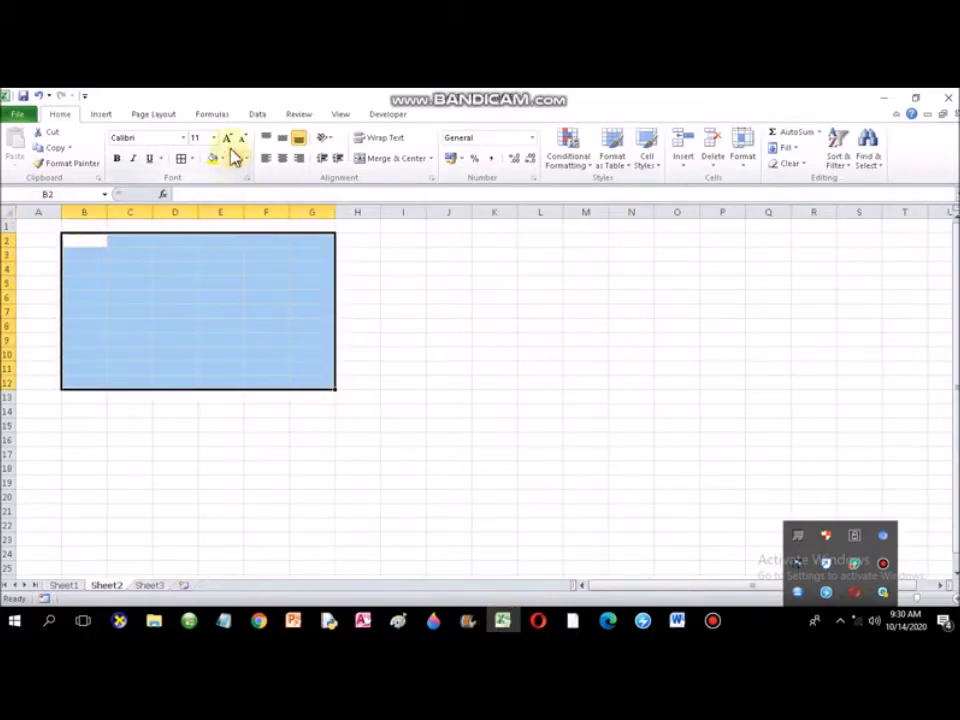
left_click(227, 138)
left_click(227, 138)
left_click(227, 138)
left_click(227, 138)
left_click(227, 138)
left_click(227, 138)
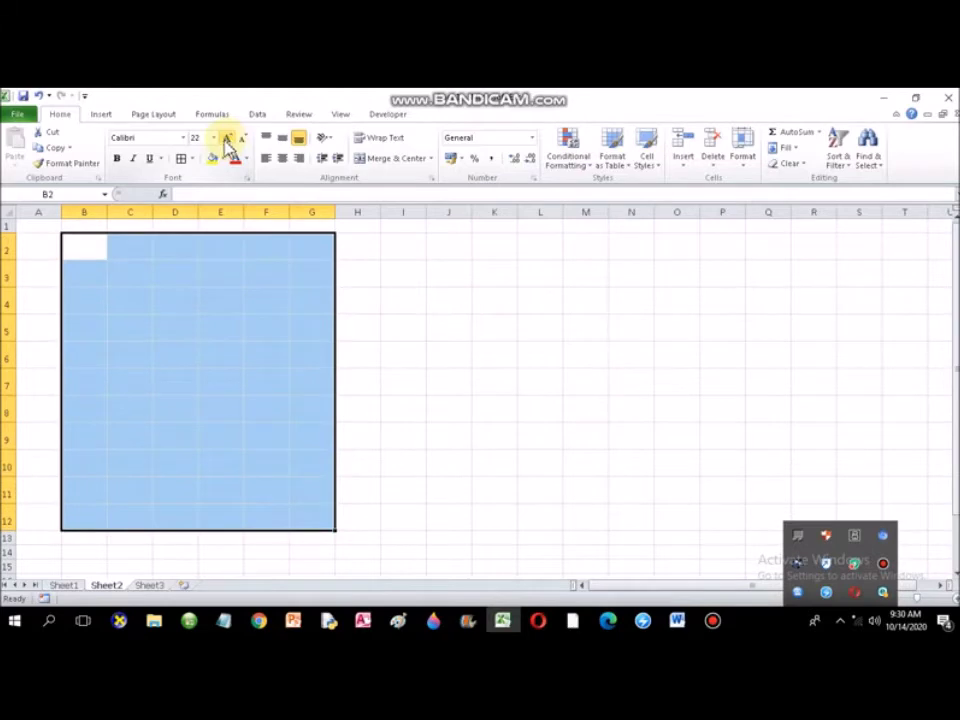
left_click(181, 159)
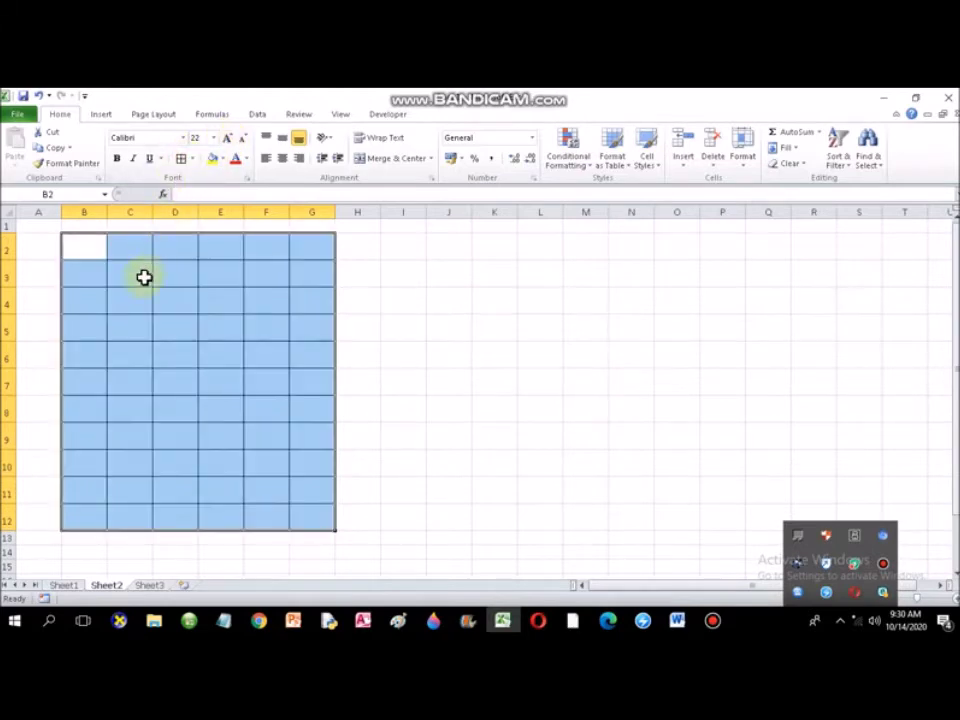
Enter the first exercise formula, =6-4/2, in cell C3
left_click(141, 277)
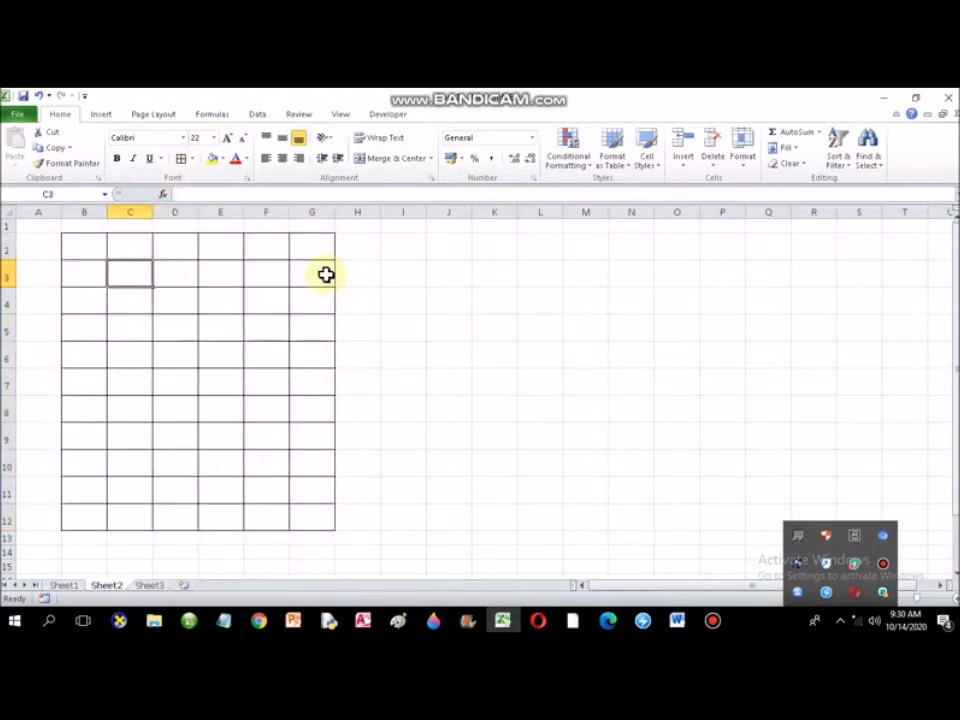
type("=6-4/2")
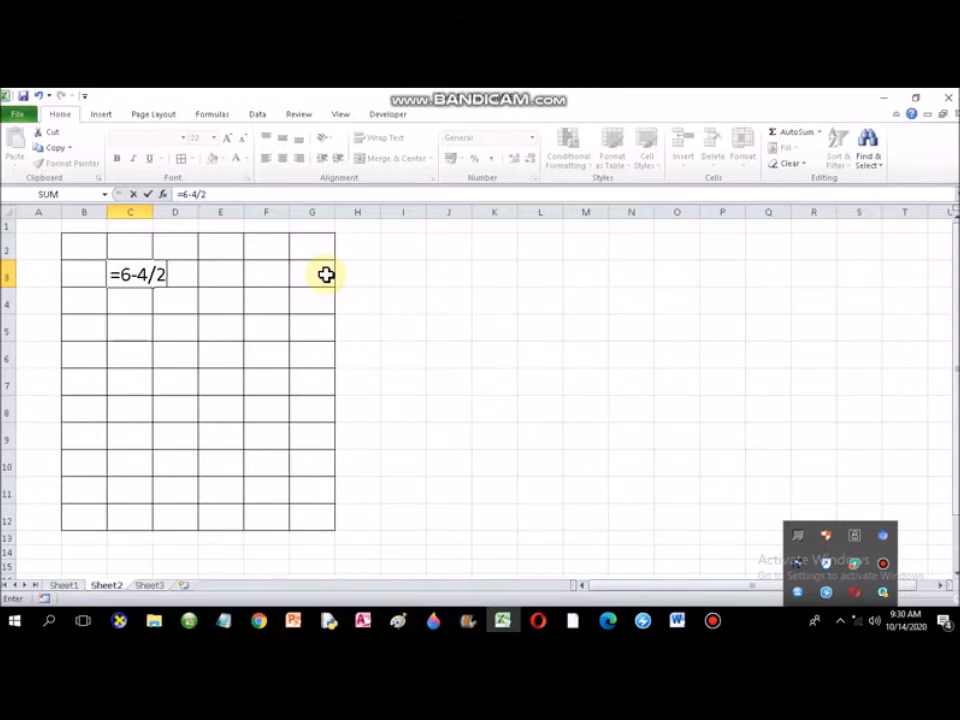
key("Return")
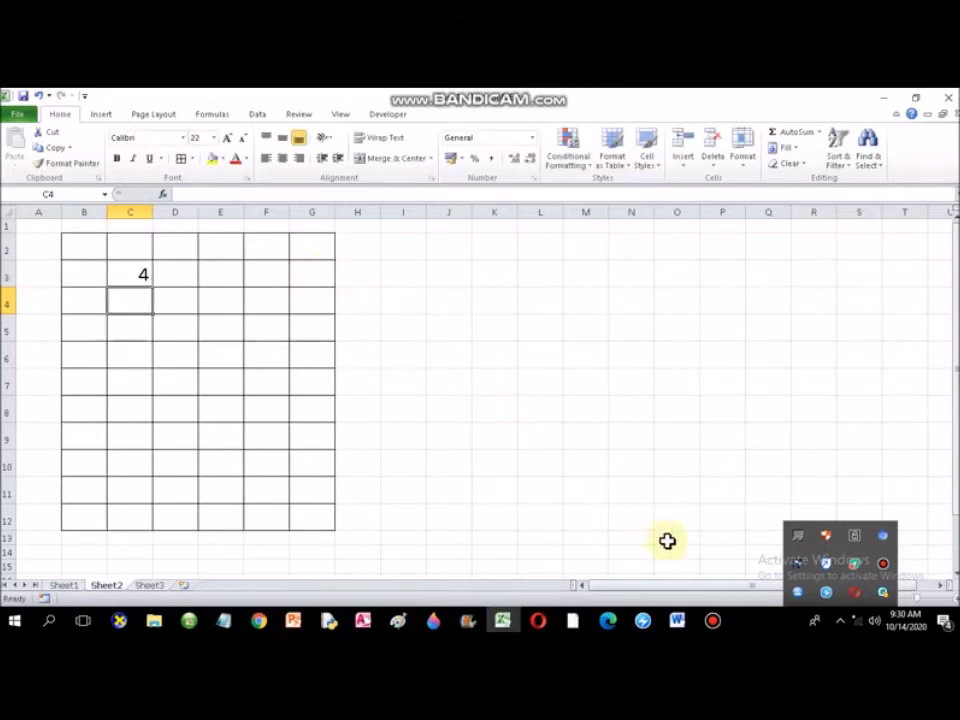
left_click(712, 621)
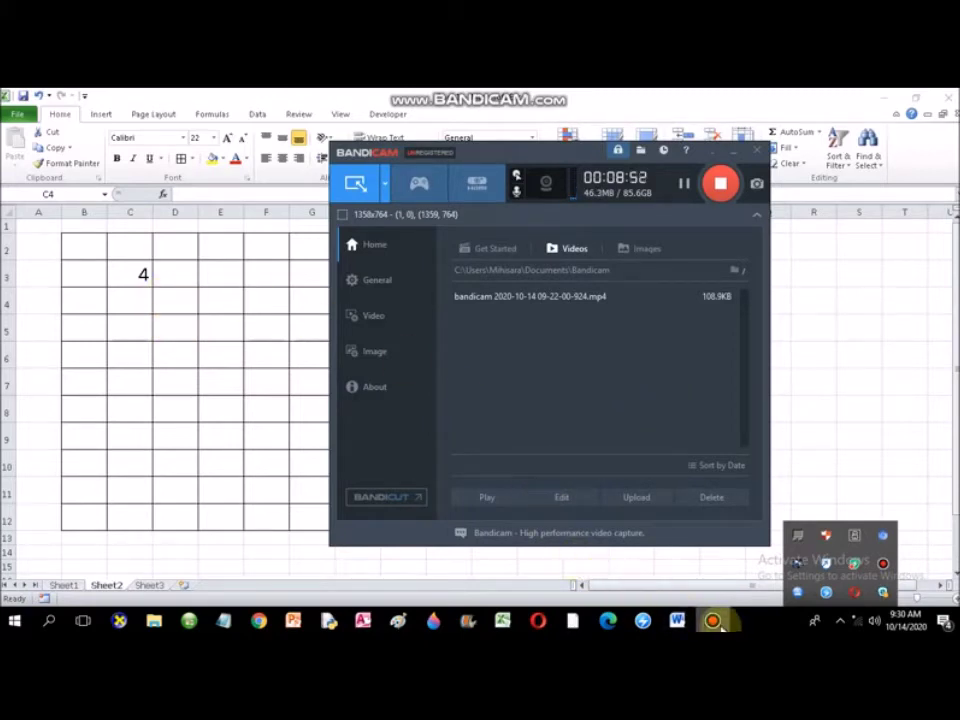
mouse_move(716, 612)
left_click(722, 186)
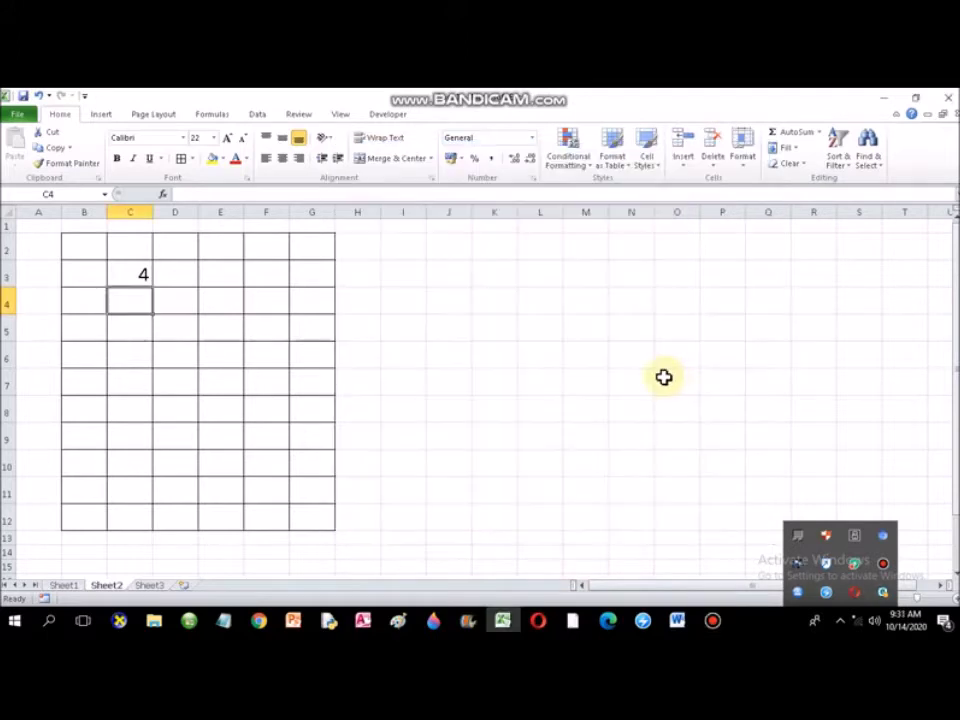
Check the formula exercises in Word, return to Excel and widen column E to about two and a half times its width
left_click(676, 620)
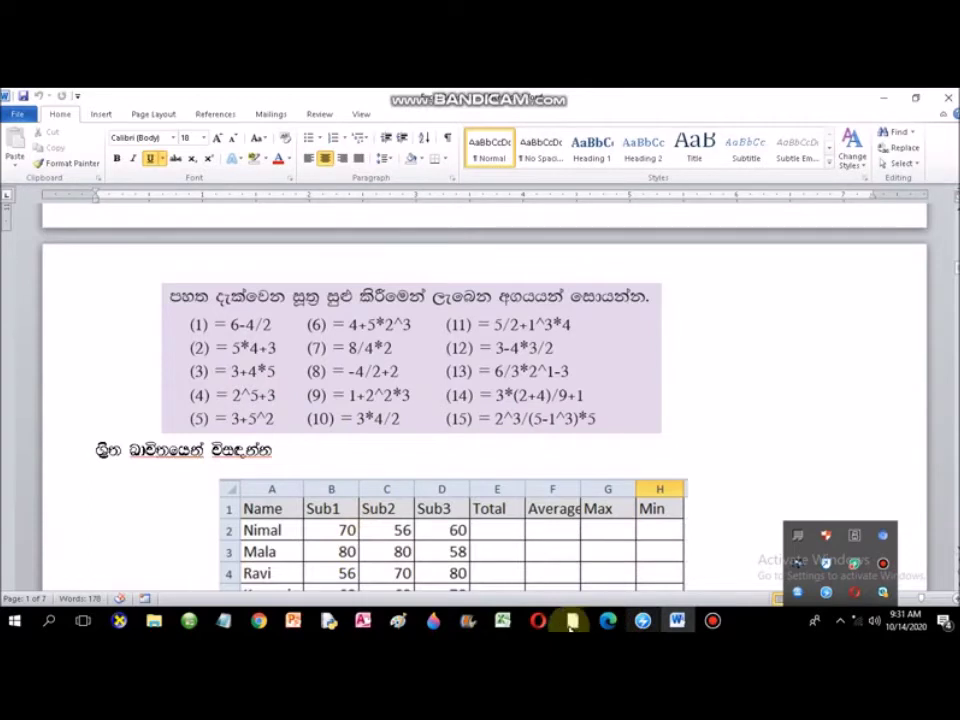
left_click(503, 622)
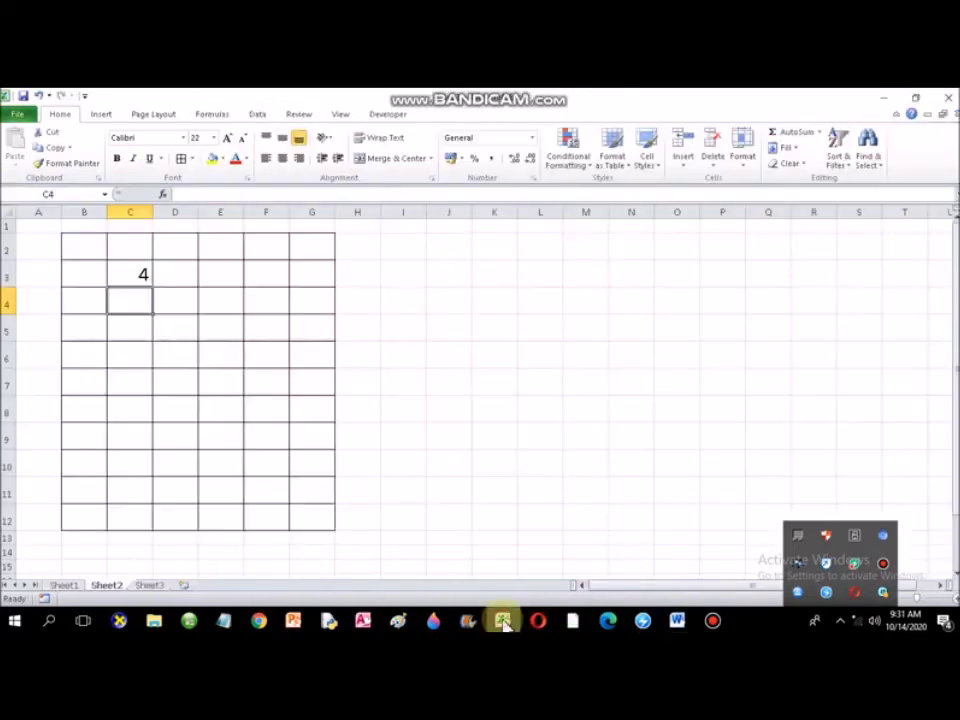
left_click(230, 330)
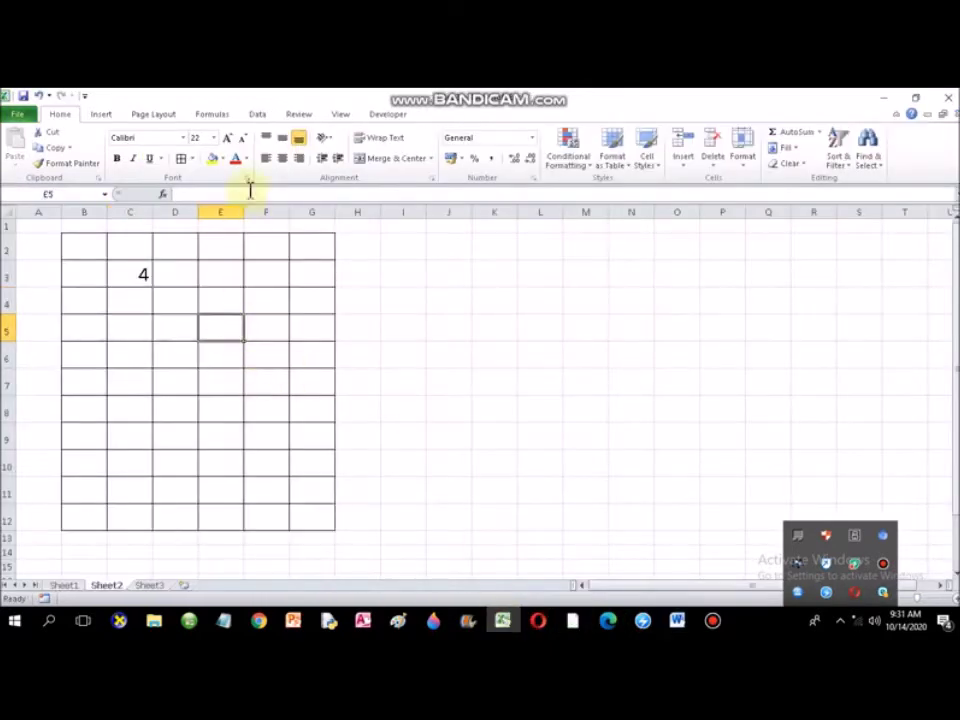
left_click_drag(243, 212, 311, 222)
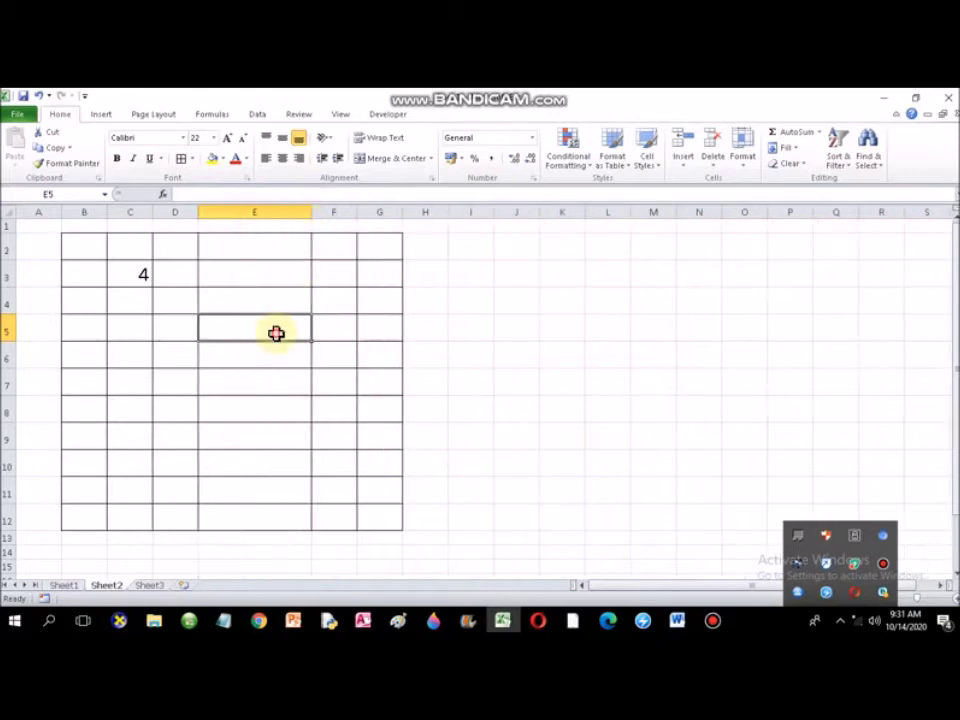
Check exercise 15 in Word and enter its formula, =2^3/(5-1^3)*5, in cell E5 of Sheet2 in Excel
left_click(677, 621)
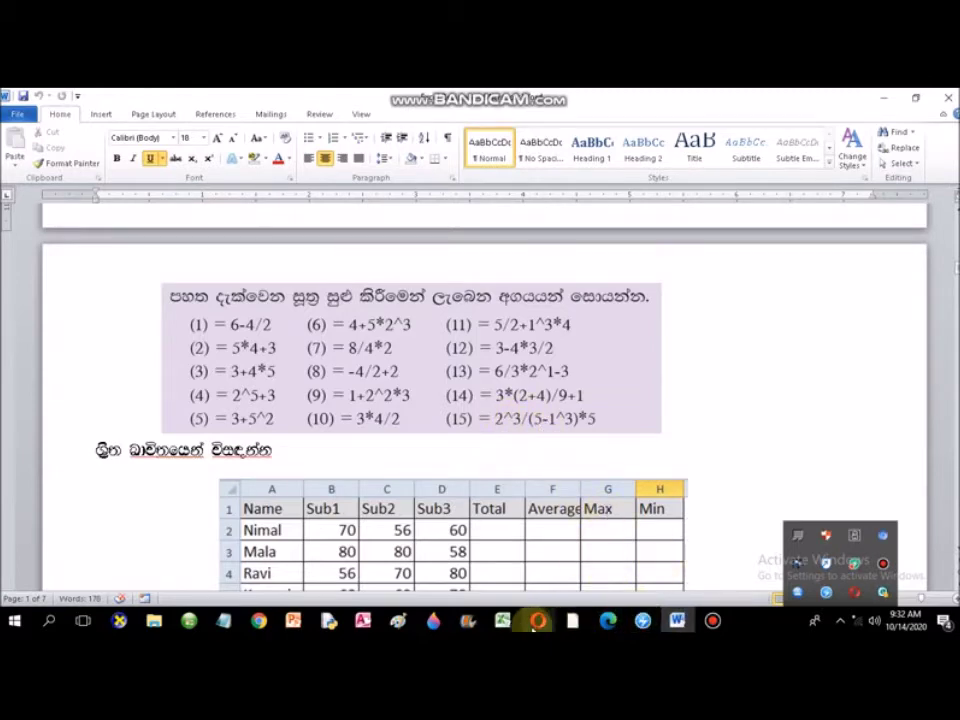
left_click(502, 621)
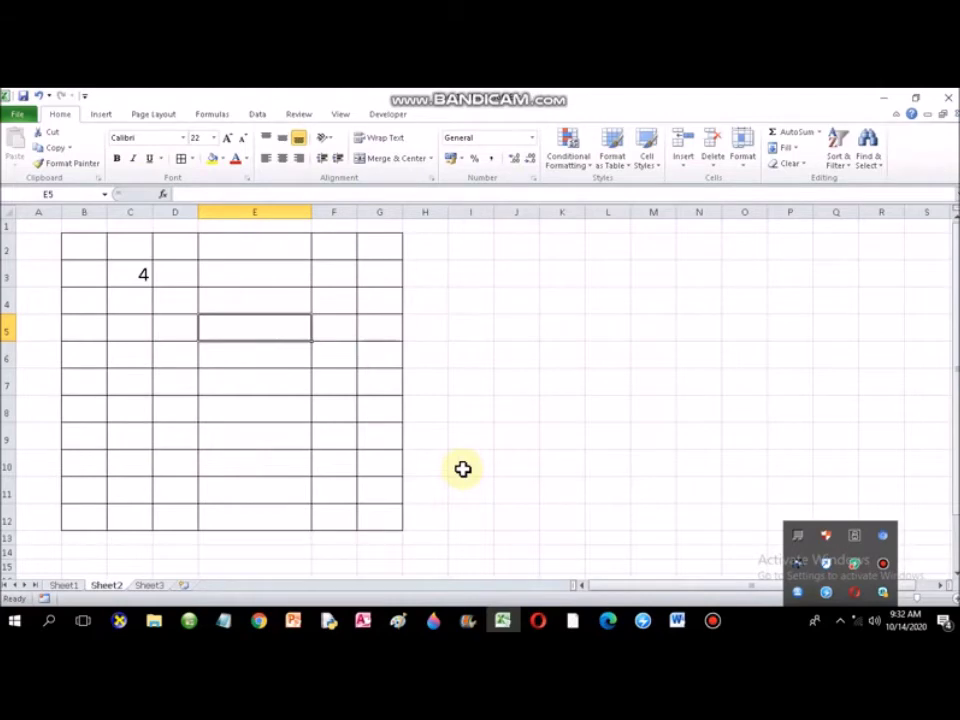
type("=")
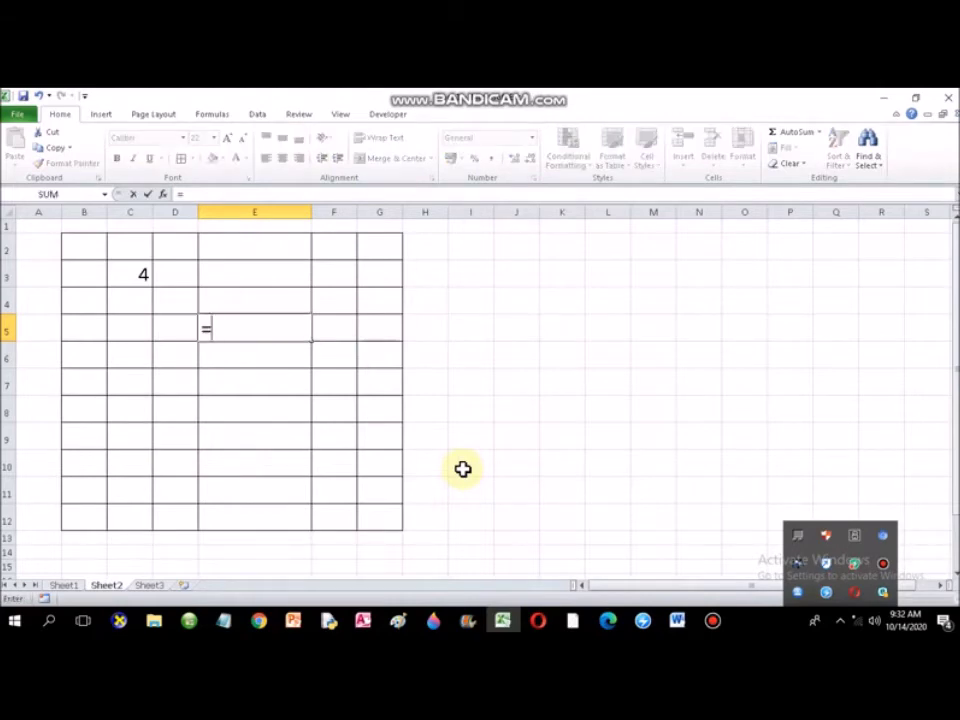
type("2^3")
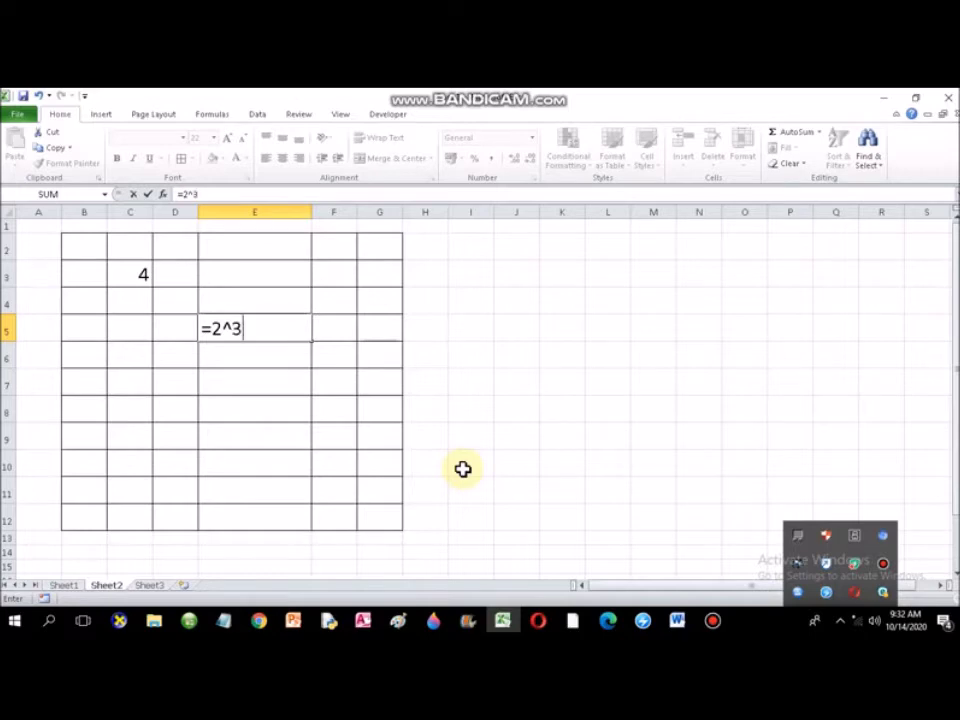
left_click(678, 621)
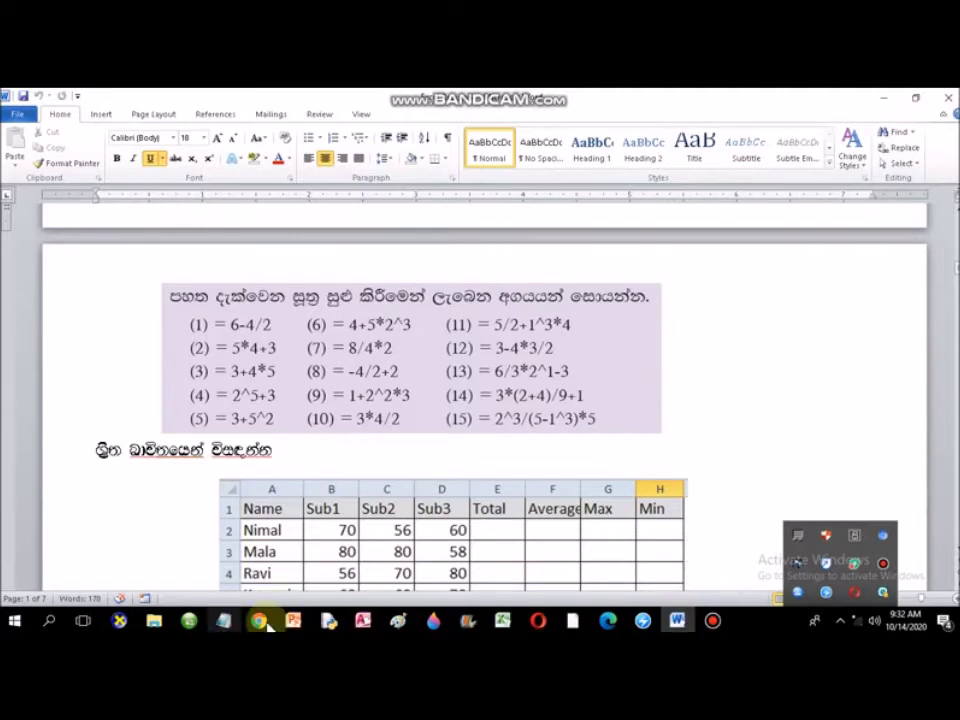
left_click(505, 622)
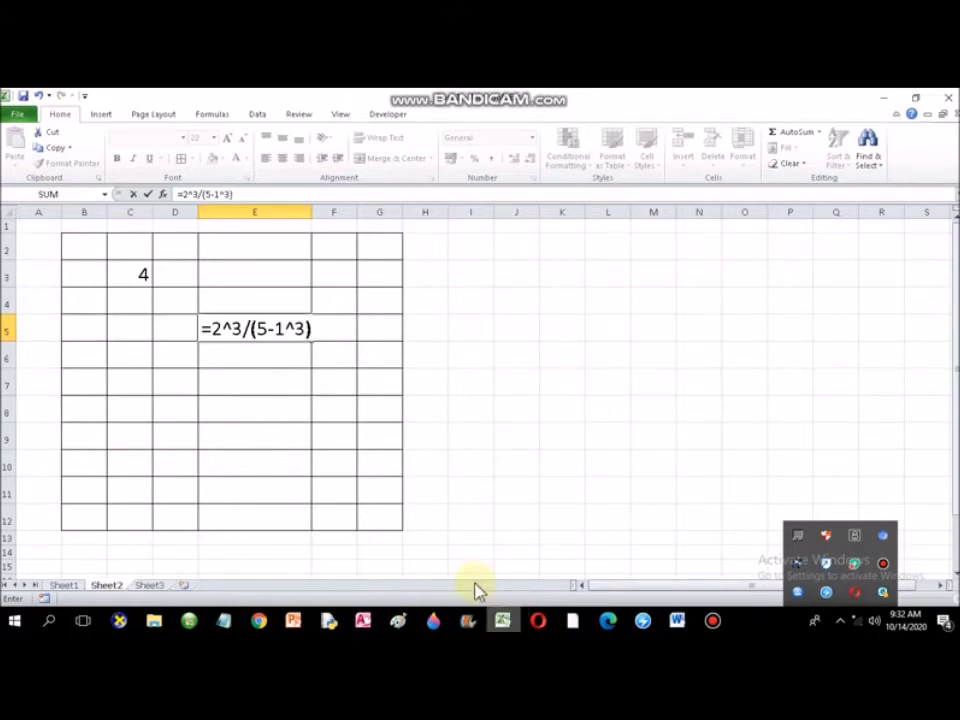
left_click(677, 622)
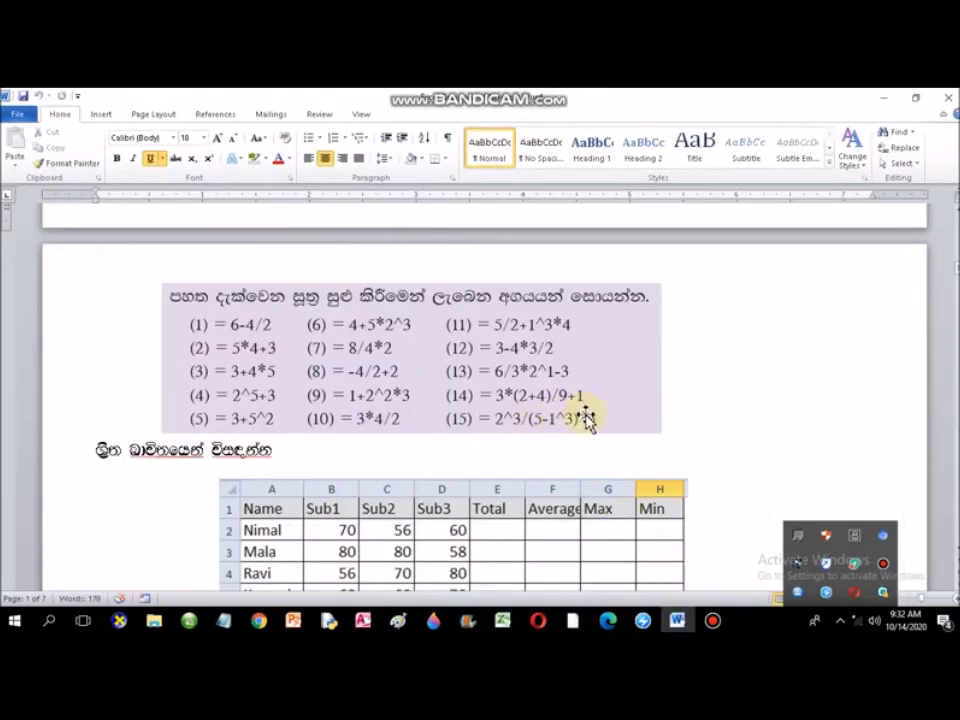
left_click(509, 622)
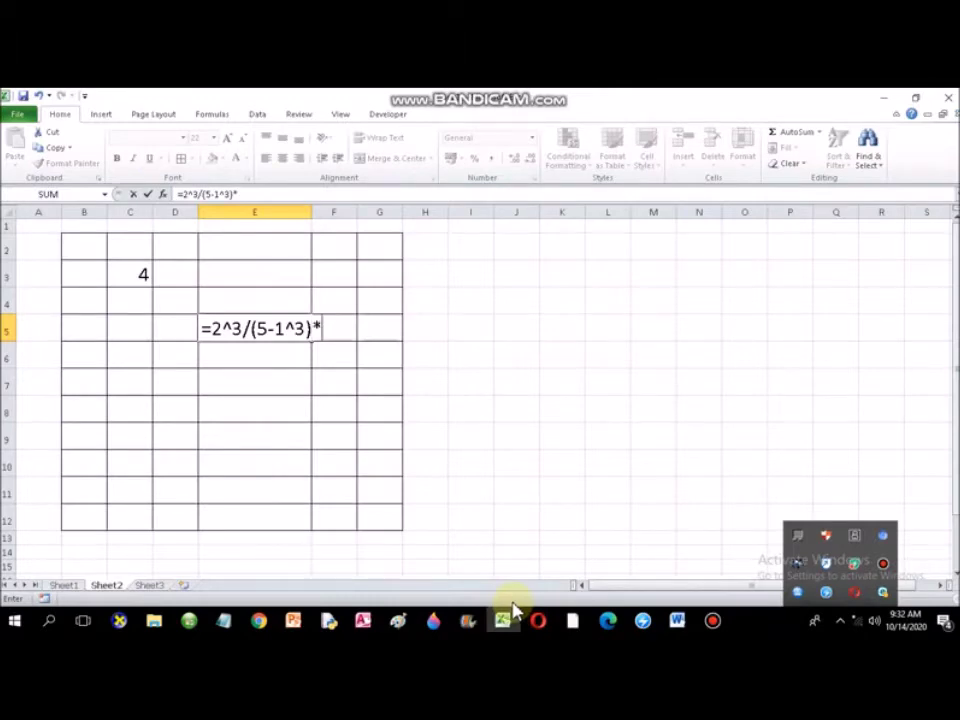
type("*5")
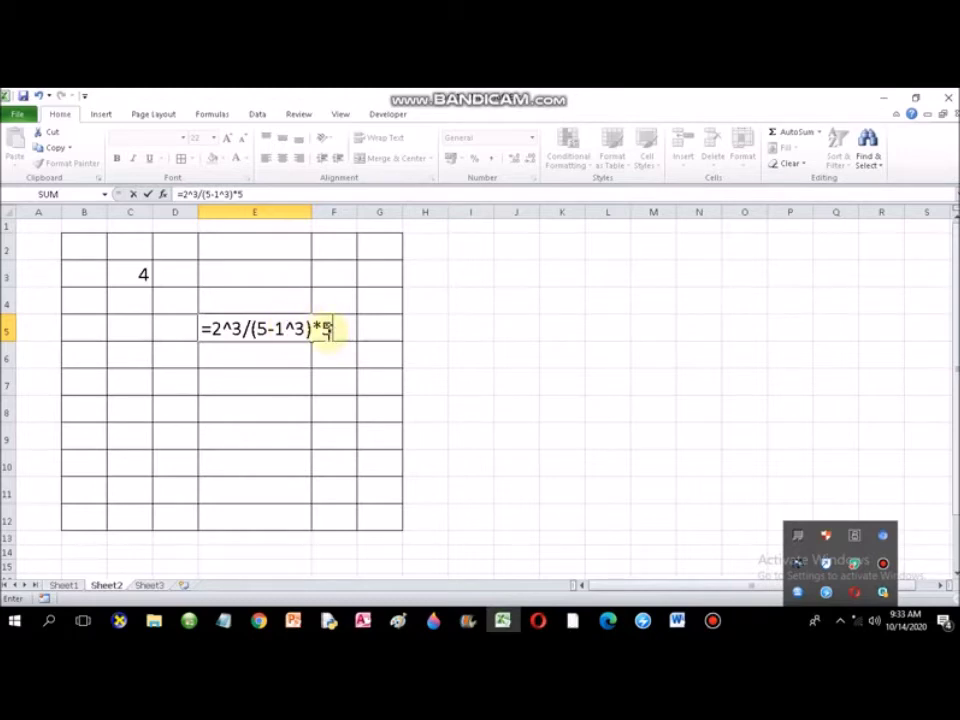
key("Return")
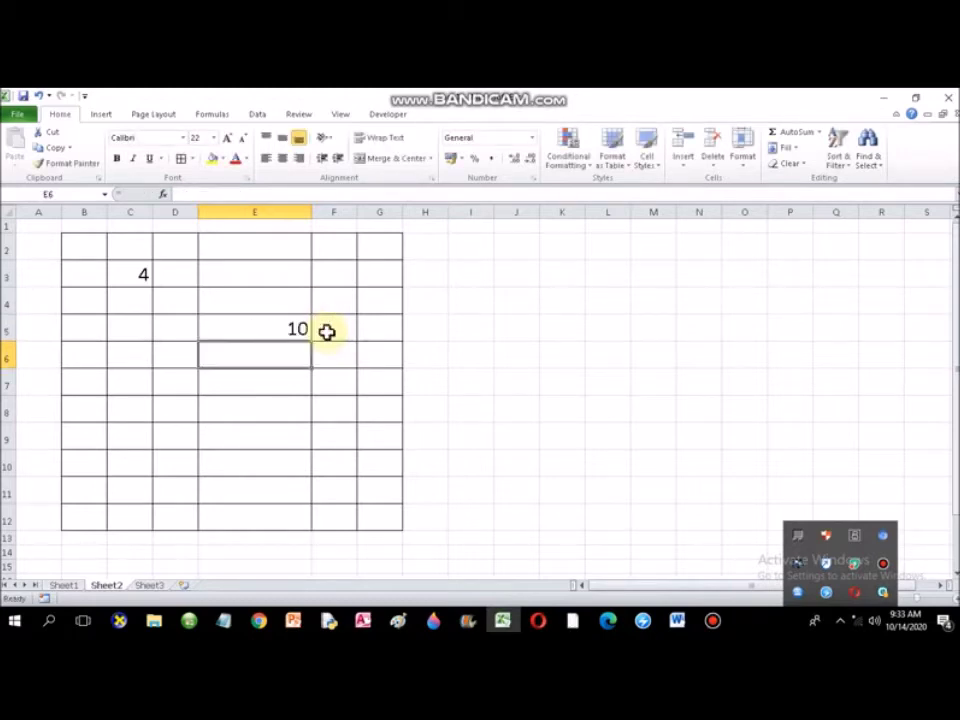
left_click(297, 329)
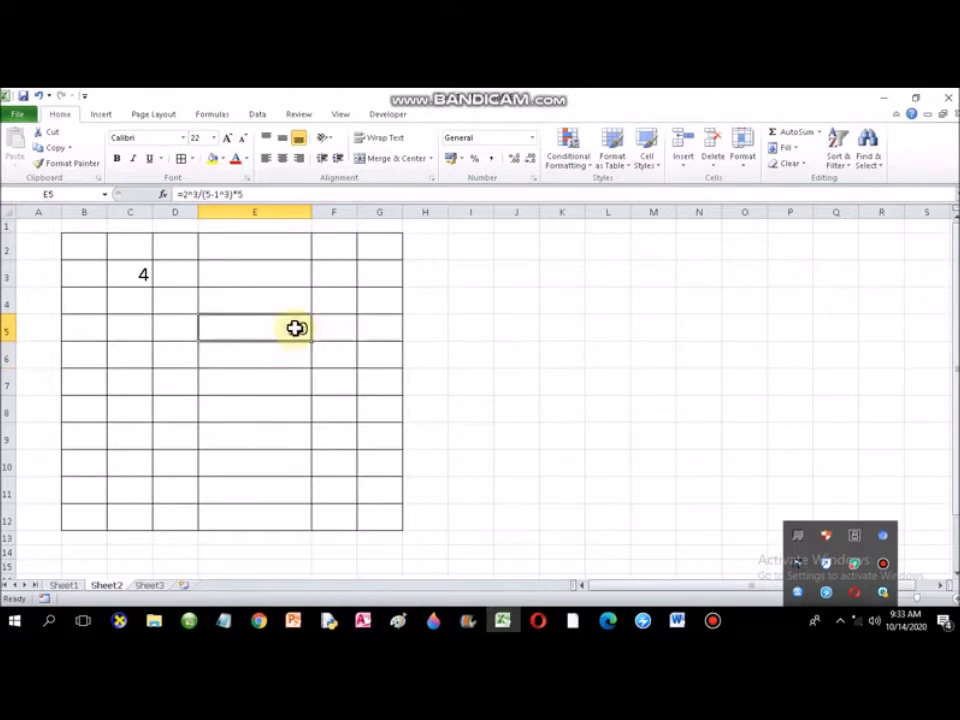
Switch to Word and read the student marks table and the function questions below it
left_click(677, 621)
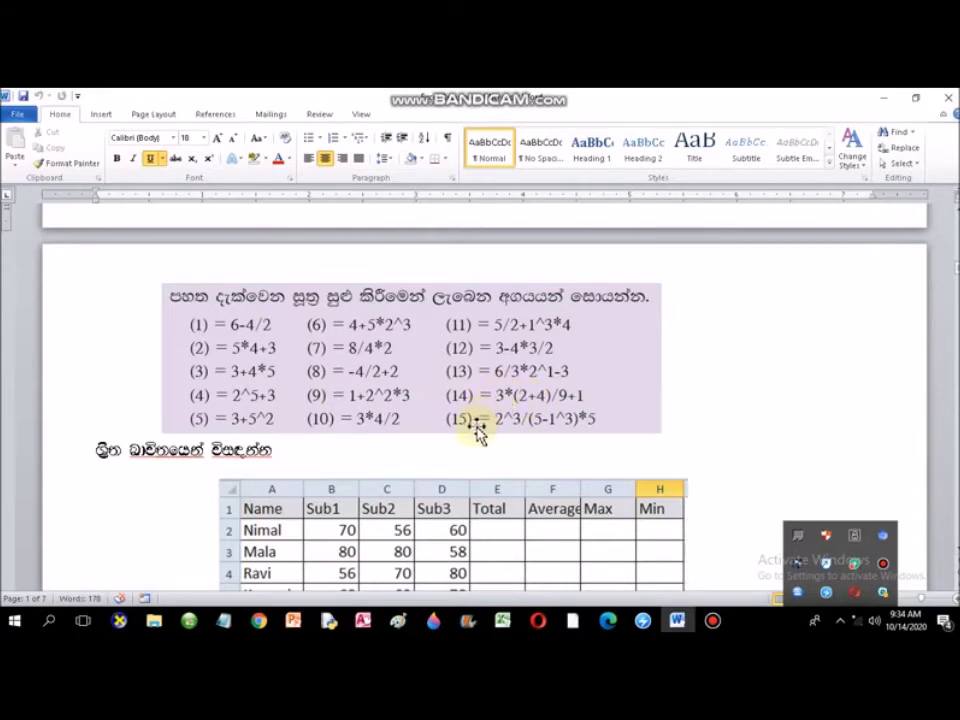
scroll(563, 476, "down", 5)
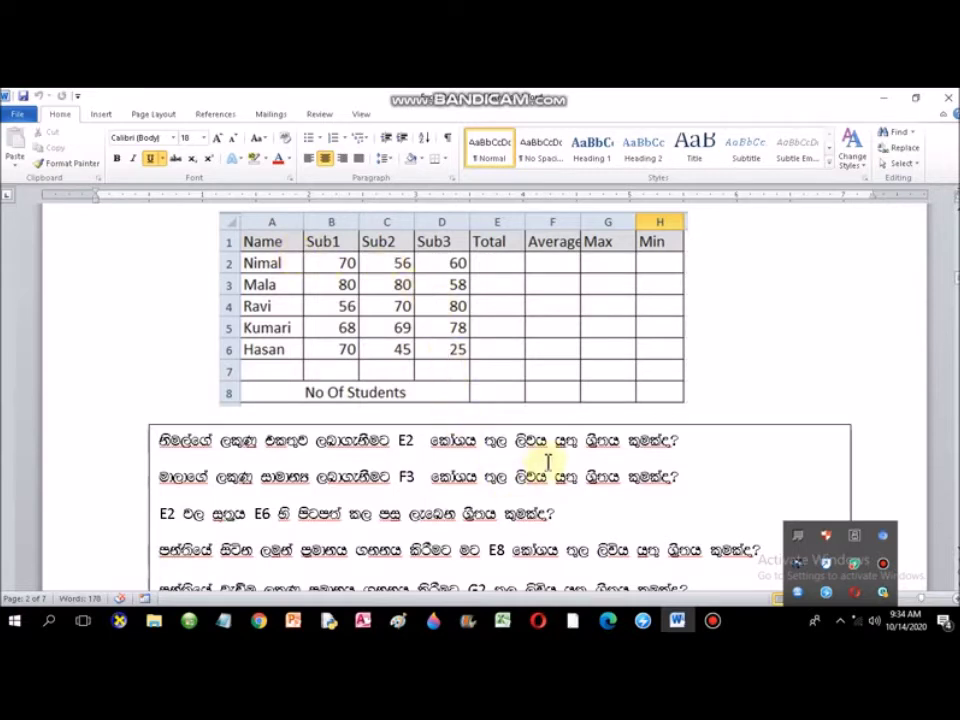
scroll(401, 350, "down", 1)
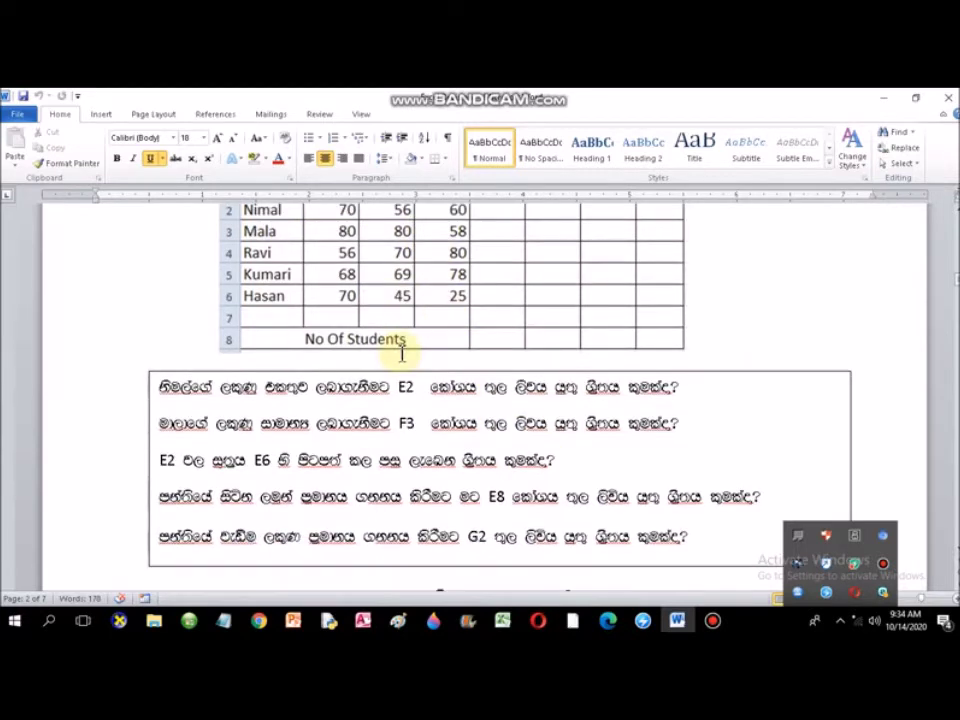
scroll(450, 326, "up", 1)
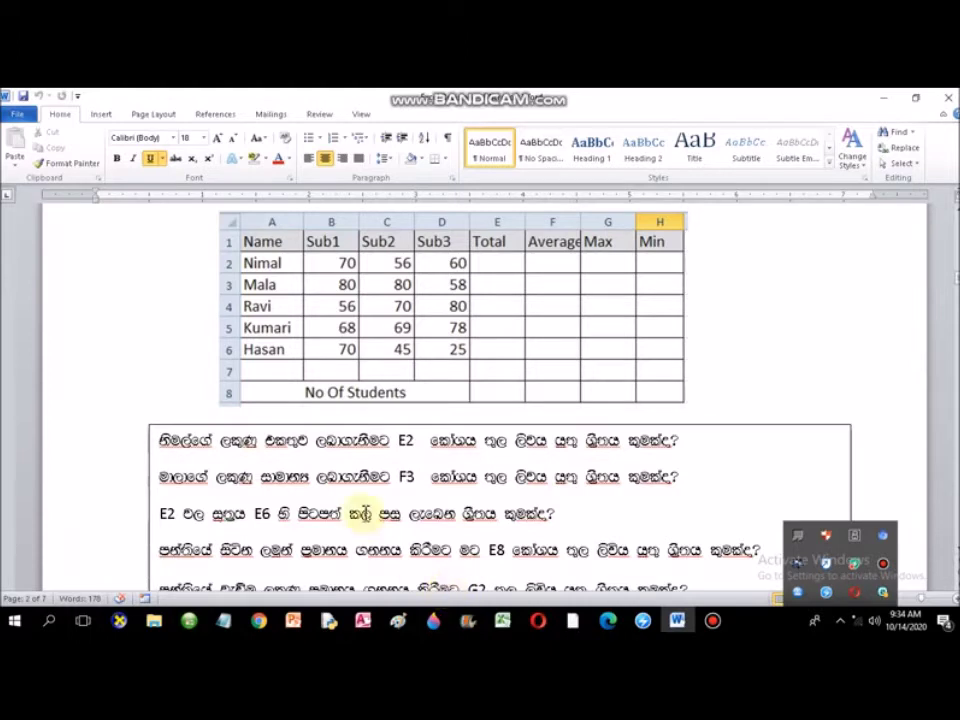
mouse_move(715, 622)
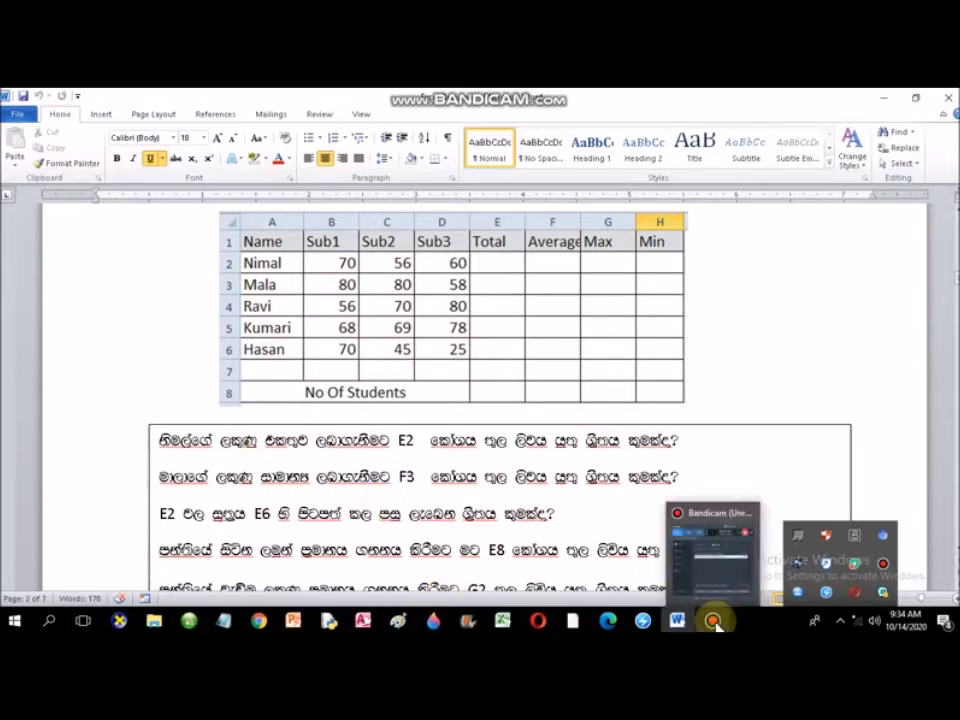
mouse_move(682, 624)
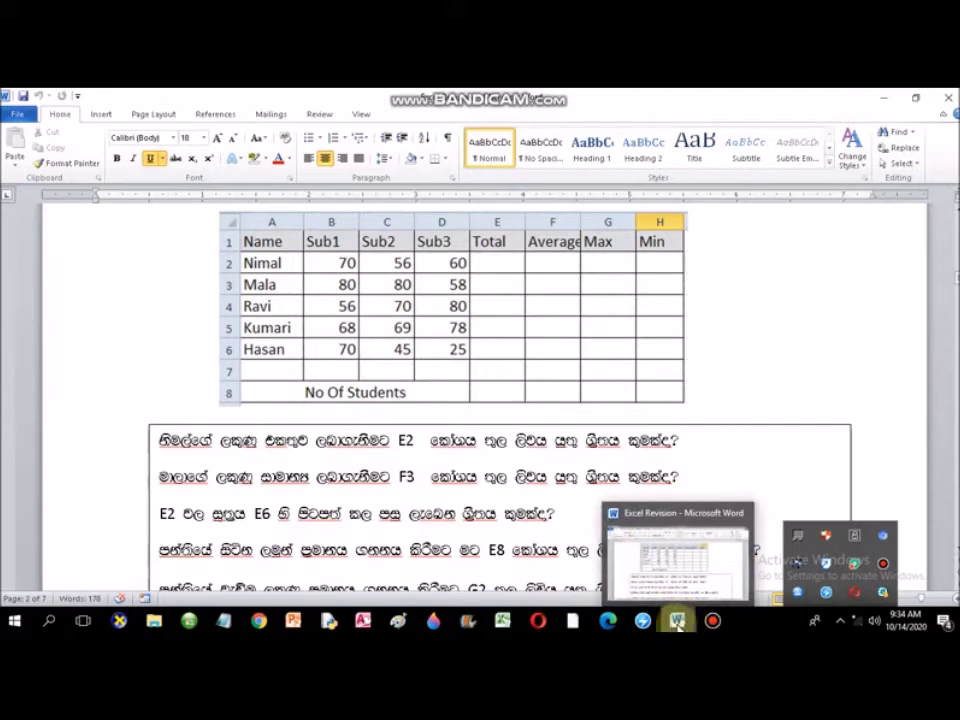
left_click(718, 625)
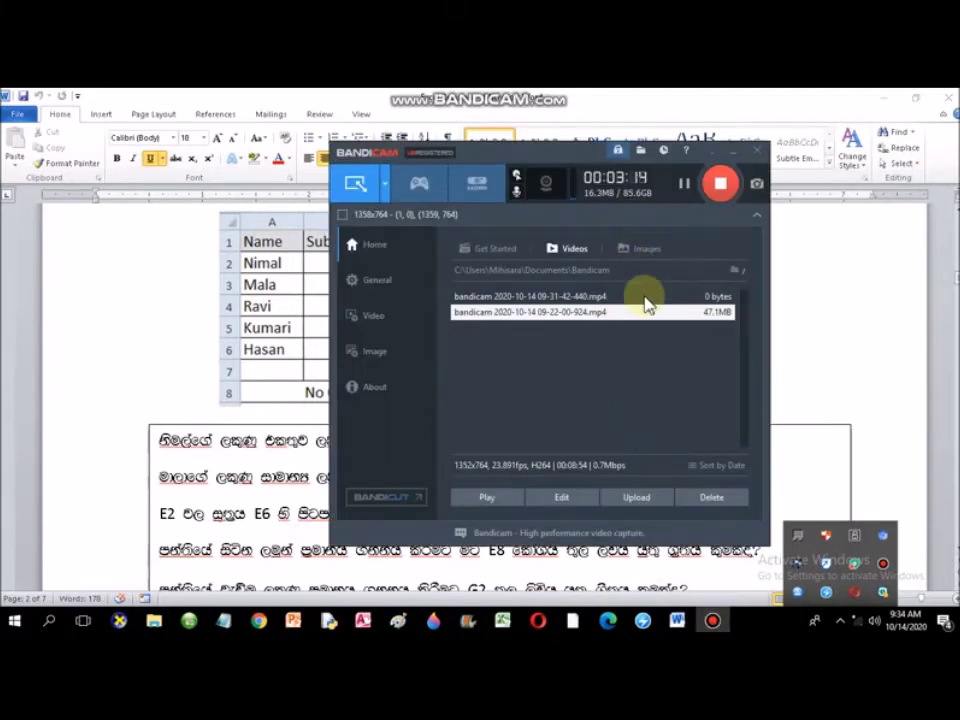
left_click(720, 184)
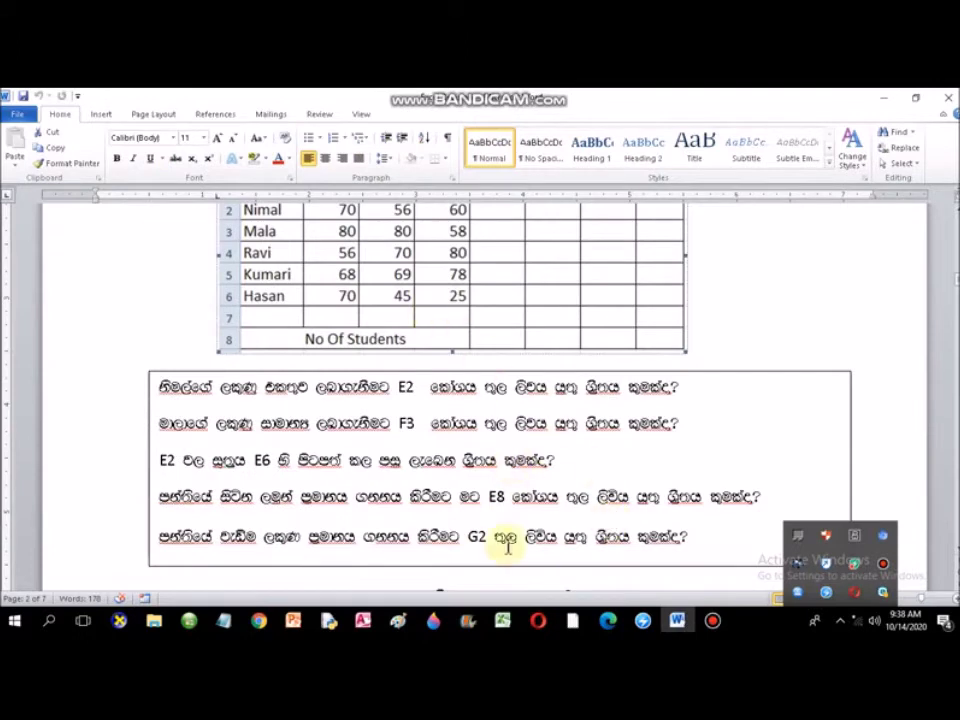
Switch to the marks table on Excel's Sheet1, select Total cell E2, and check the matching question in Word before returning to Excel
left_click(506, 621)
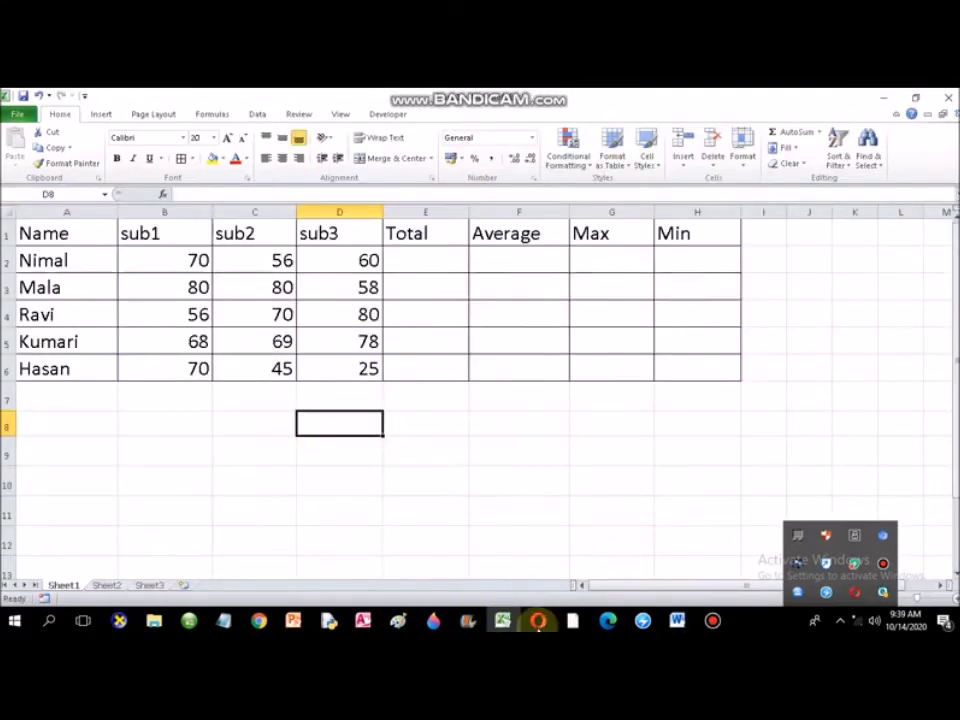
mouse_move(680, 622)
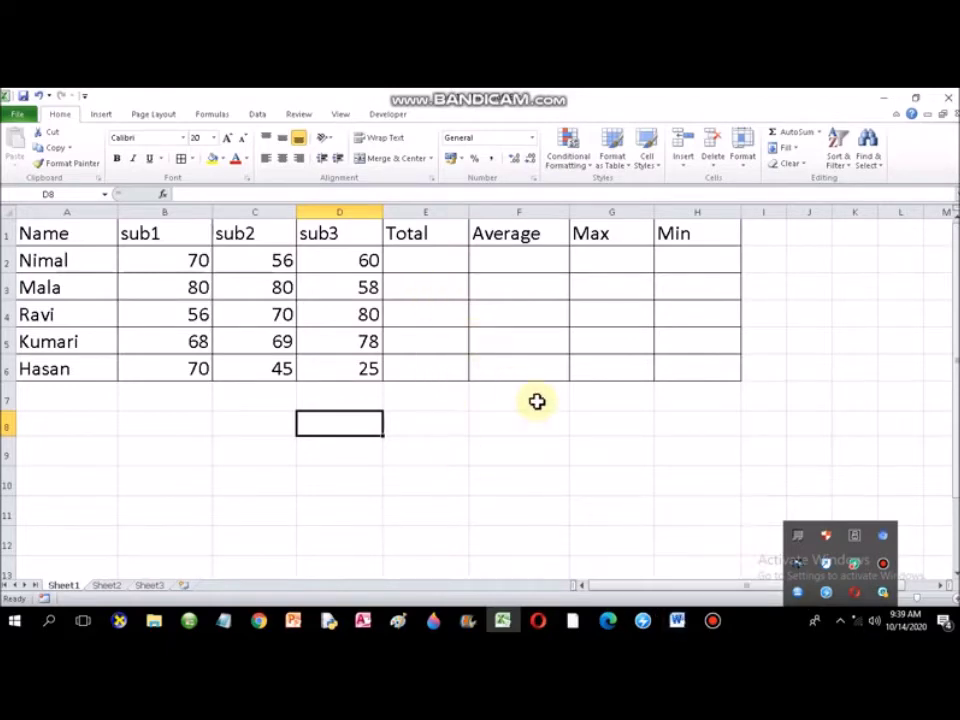
left_click(433, 264)
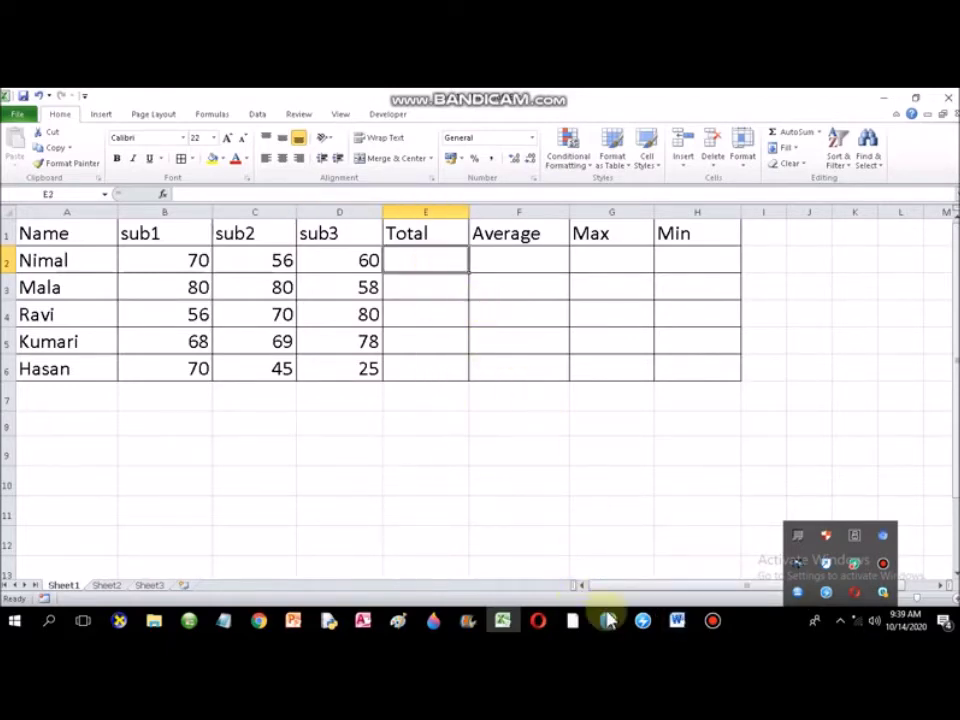
left_click(677, 621)
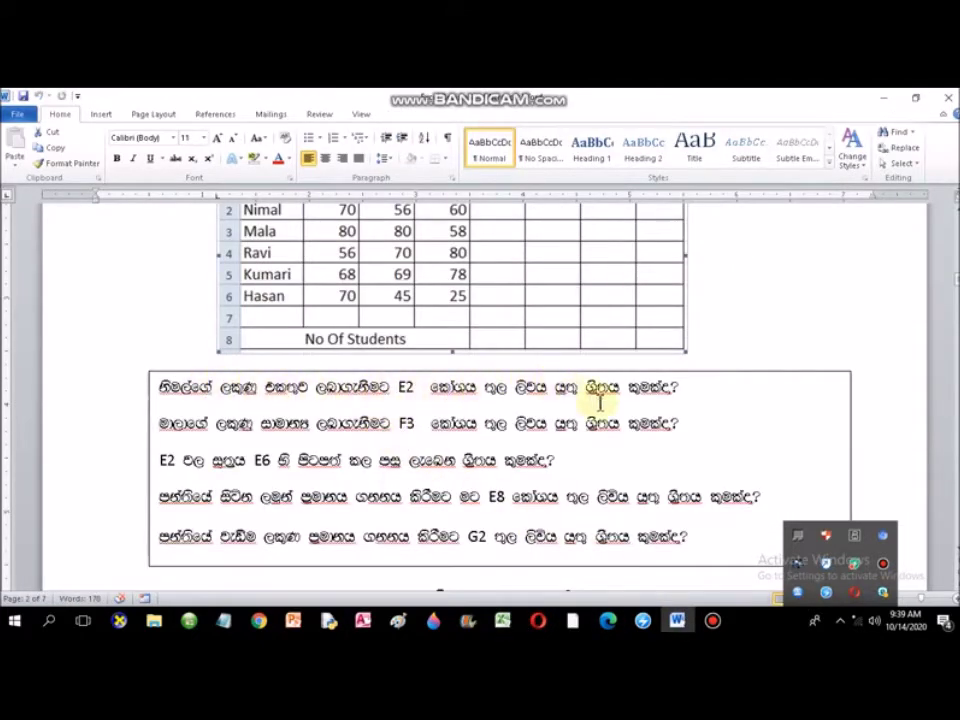
left_click(503, 621)
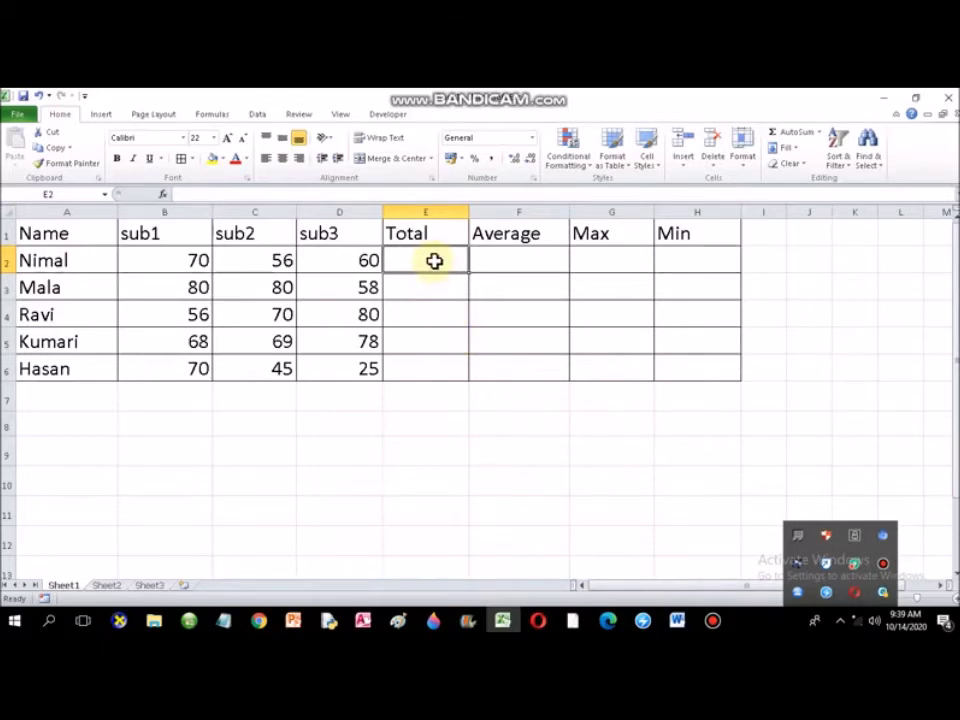
Enter the first student's total in E2 by adding the three subject cells with =B2+C2+D2
type("=")
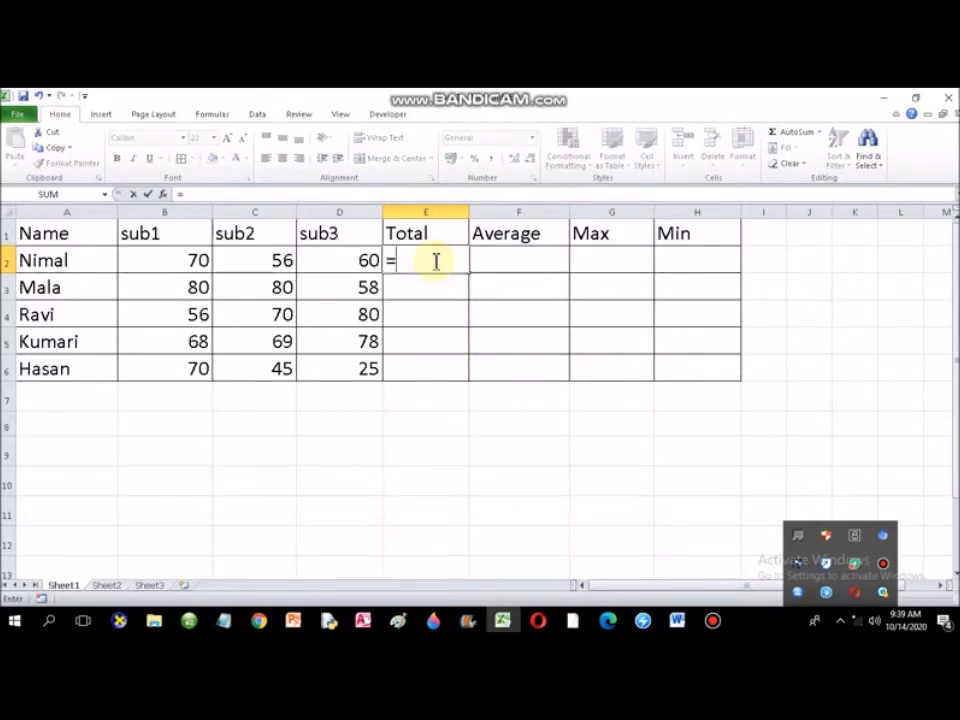
left_click(190, 261)
type("+")
left_click(265, 262)
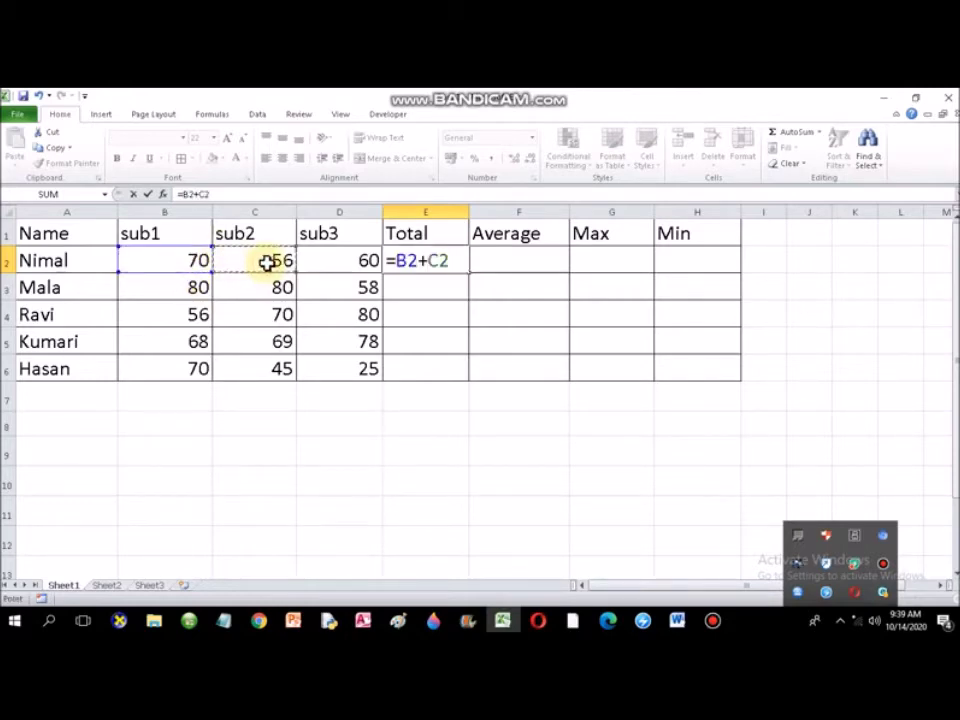
type("+")
left_click(330, 260)
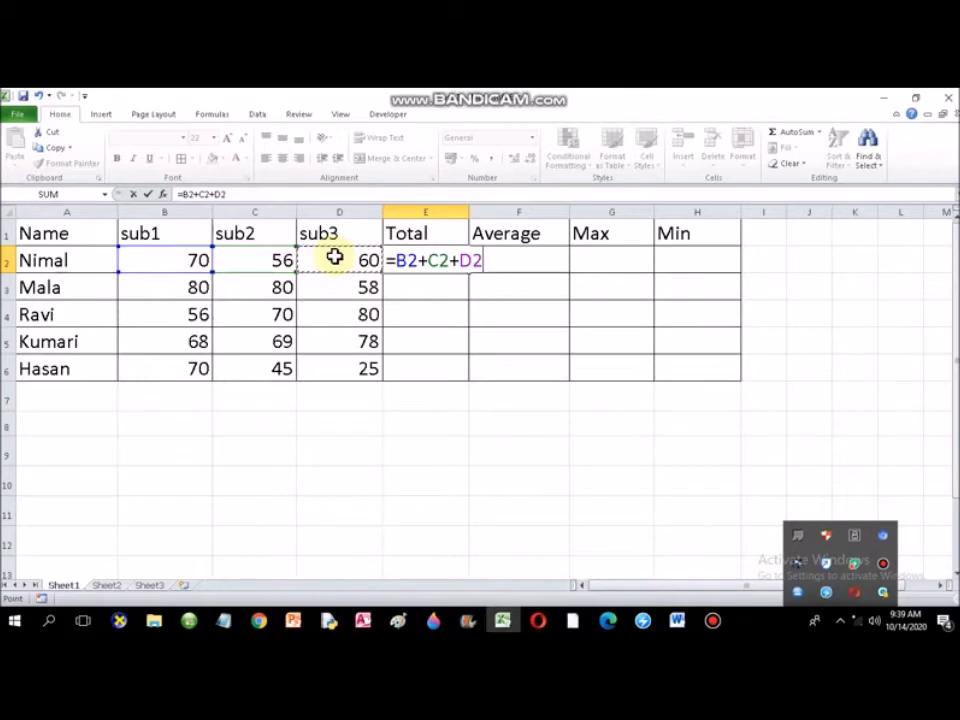
key("Return")
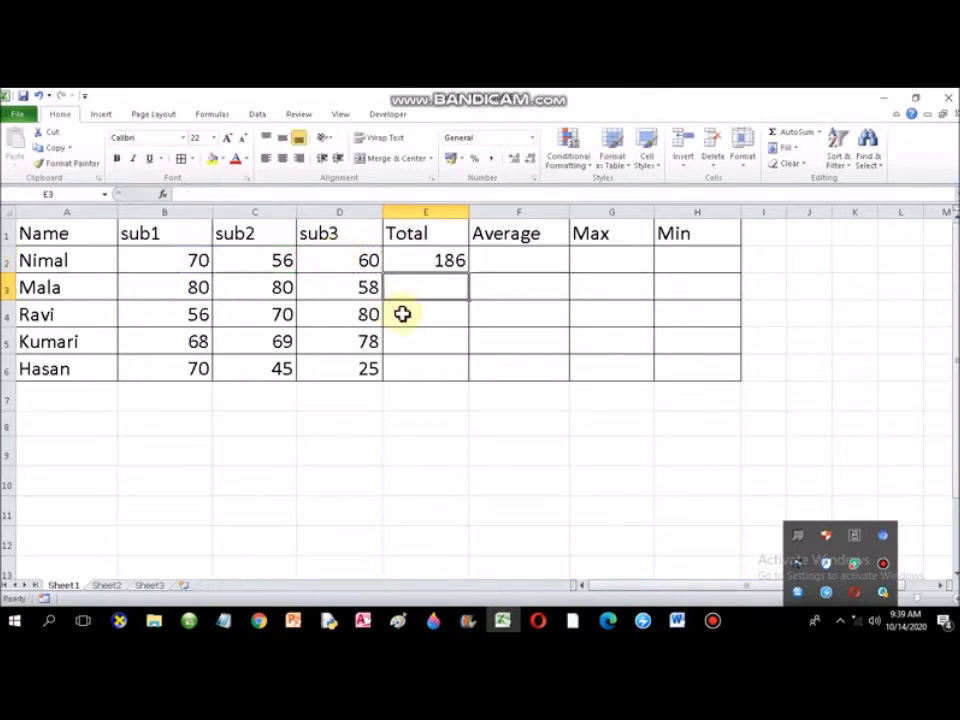
Enclose the cell additions in E2 in parentheses, making the formula =(B2+C2+D2)
double_click(435, 260)
left_click(397, 263)
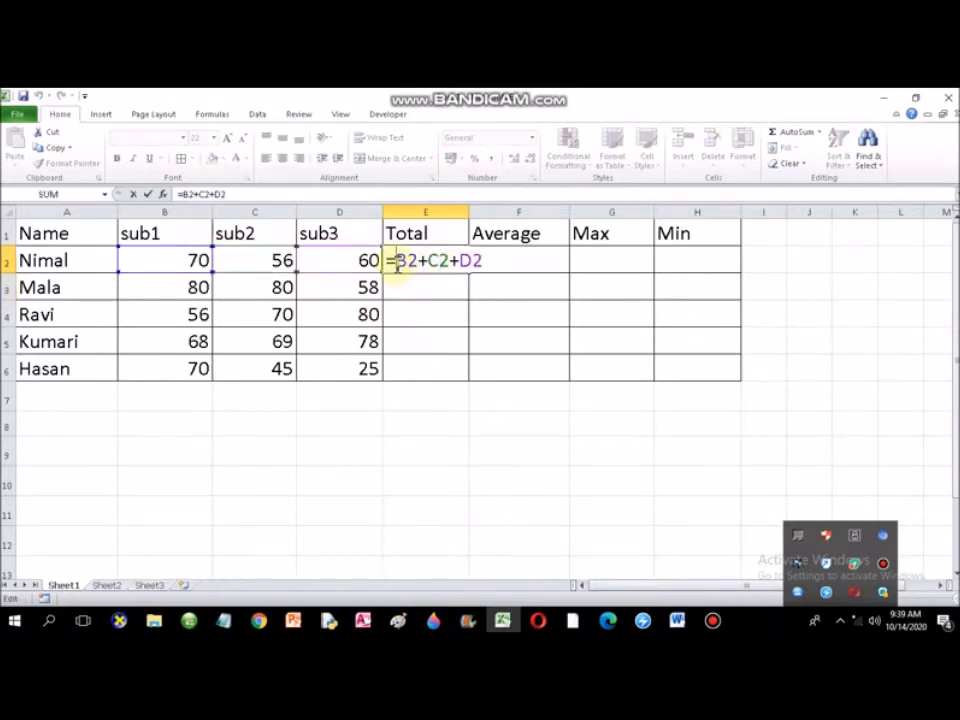
type("(")
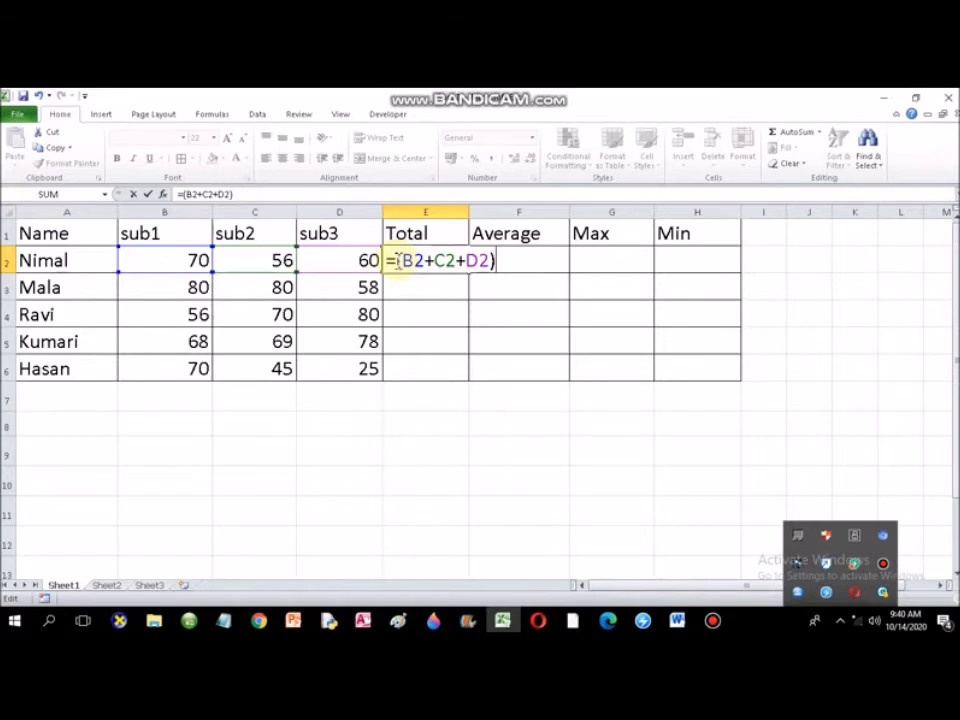
key("Return")
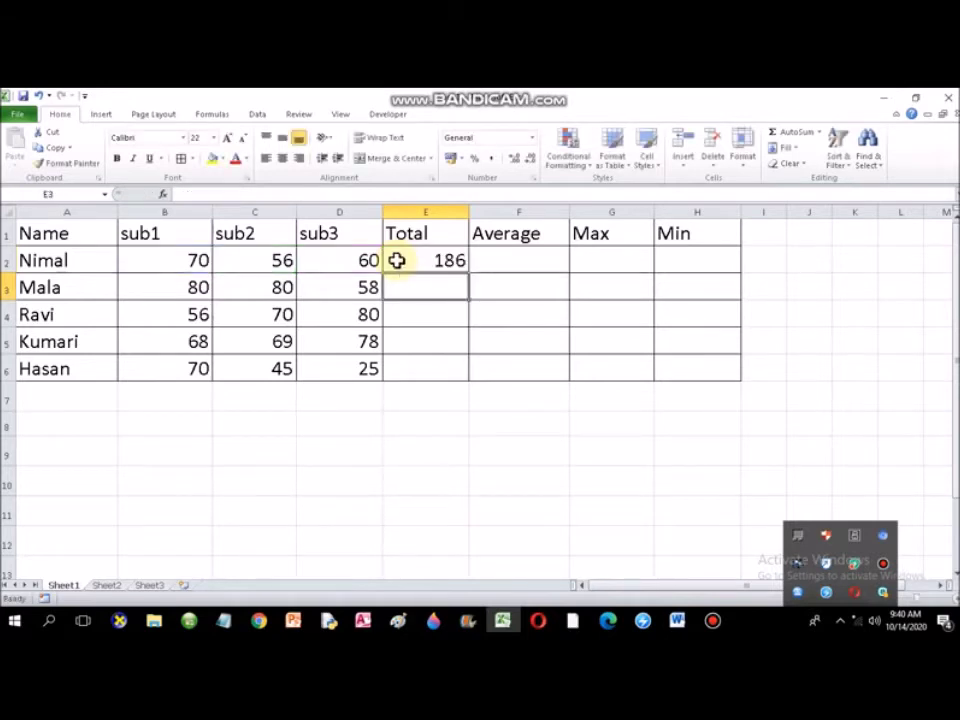
Replace the formula in Total cell E2 with =SUM(B2,C2,D2), listing the three subject cells as separate arguments
left_click(397, 260)
double_click(397, 260)
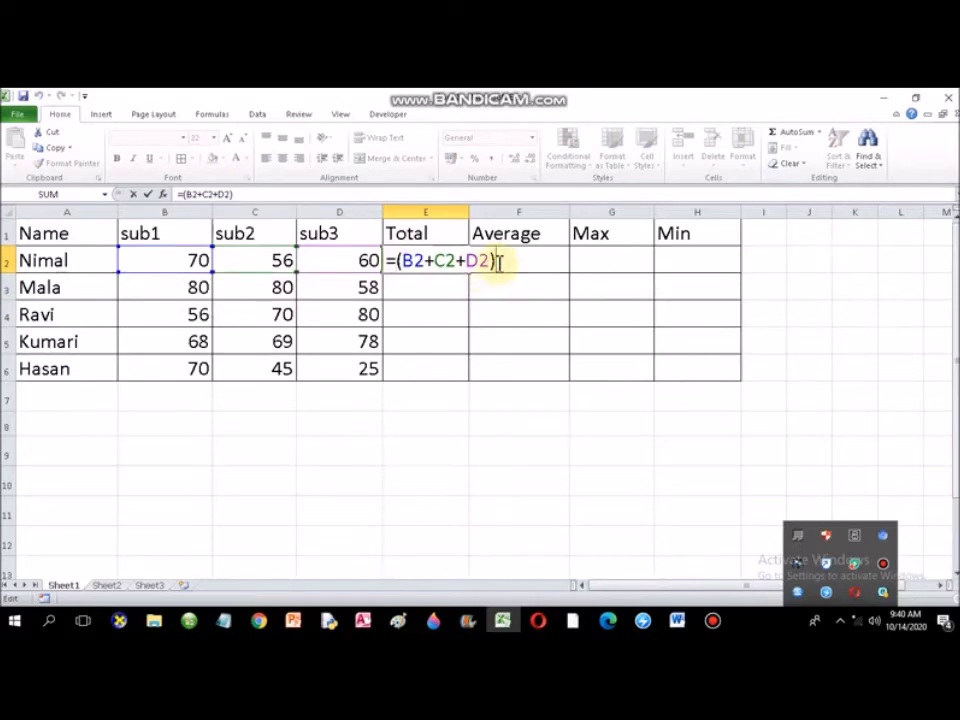
key("BackSpace")
key("BackSpace")
key("BackSpace")
key("BackSpace")
key("BackSpace")
key("BackSpace")
key("BackSpace")
key("BackSpace")
key("BackSpace")
key("BackSpace")
type("su")
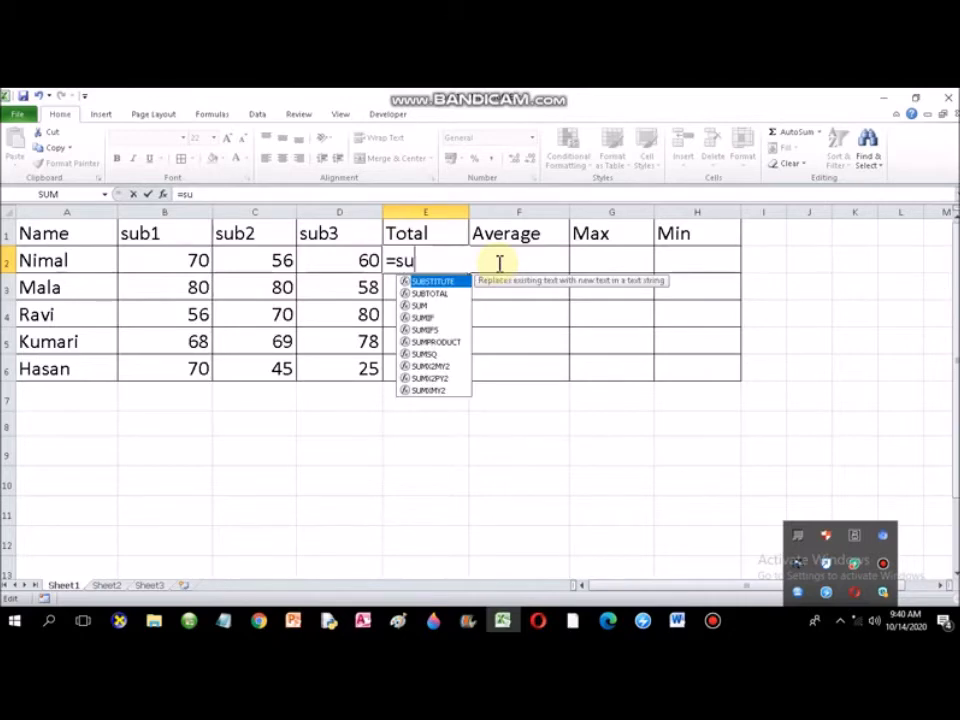
type("m")
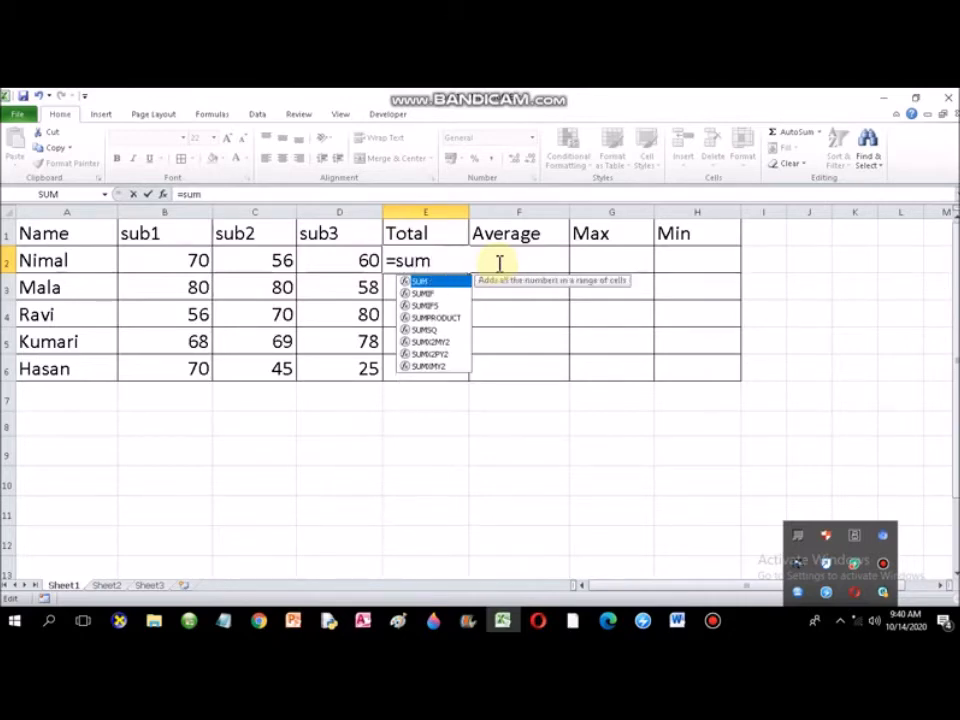
type("(")
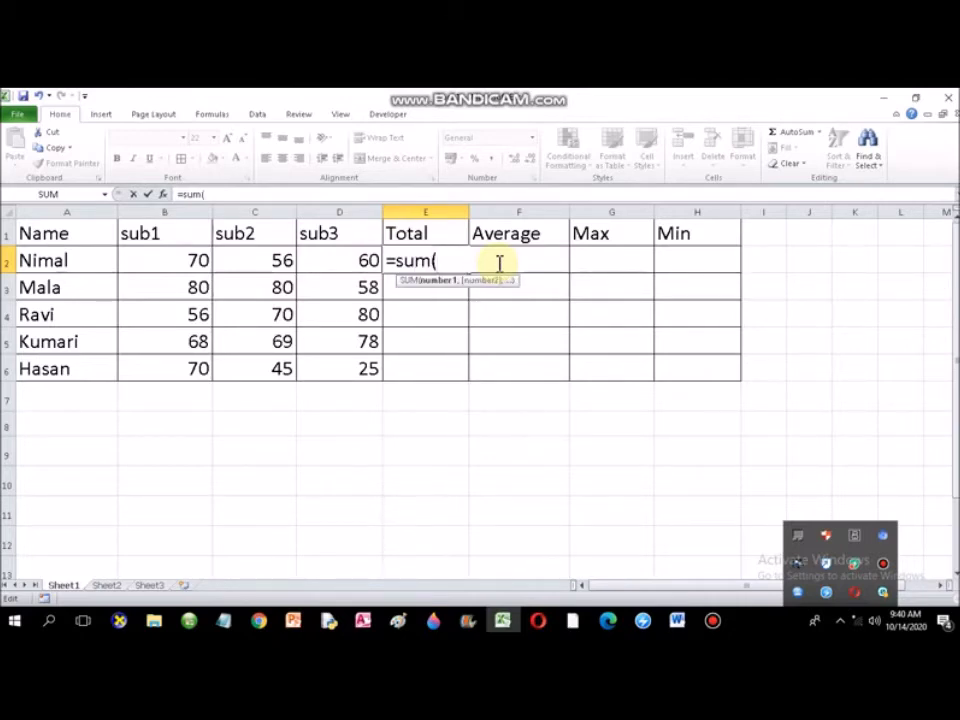
left_click(199, 261)
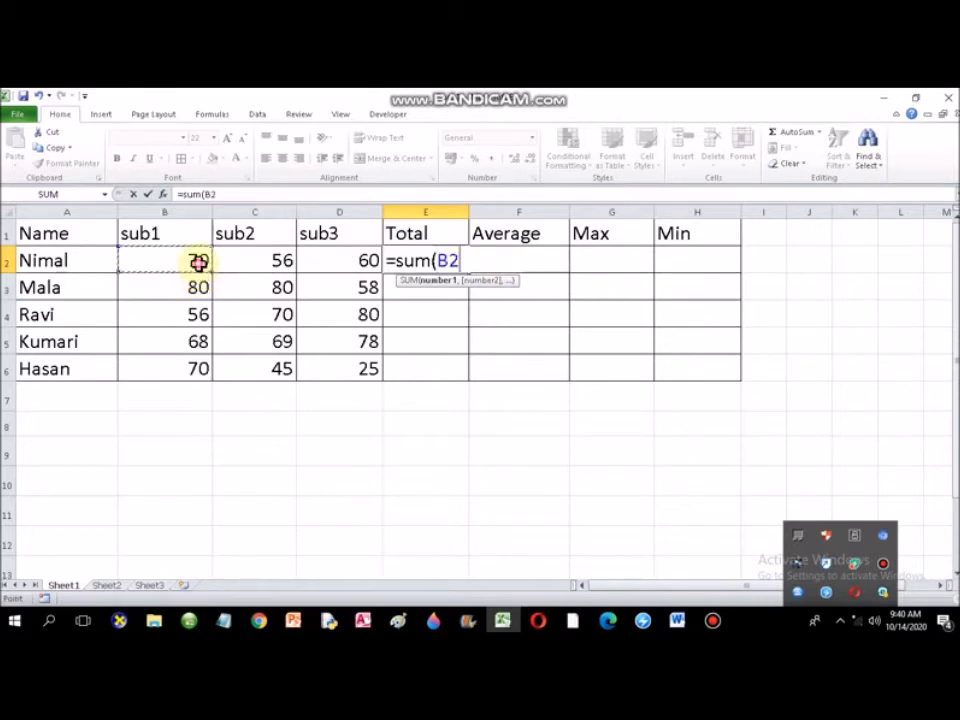
type(",")
left_click(271, 261)
type(",")
left_click(341, 260)
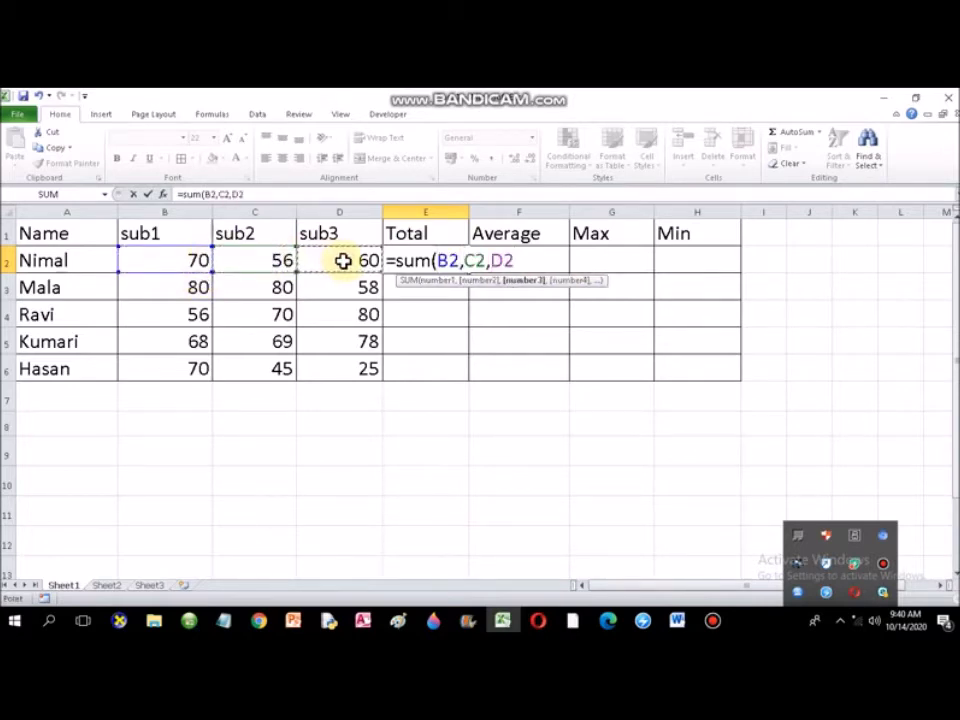
type(")")
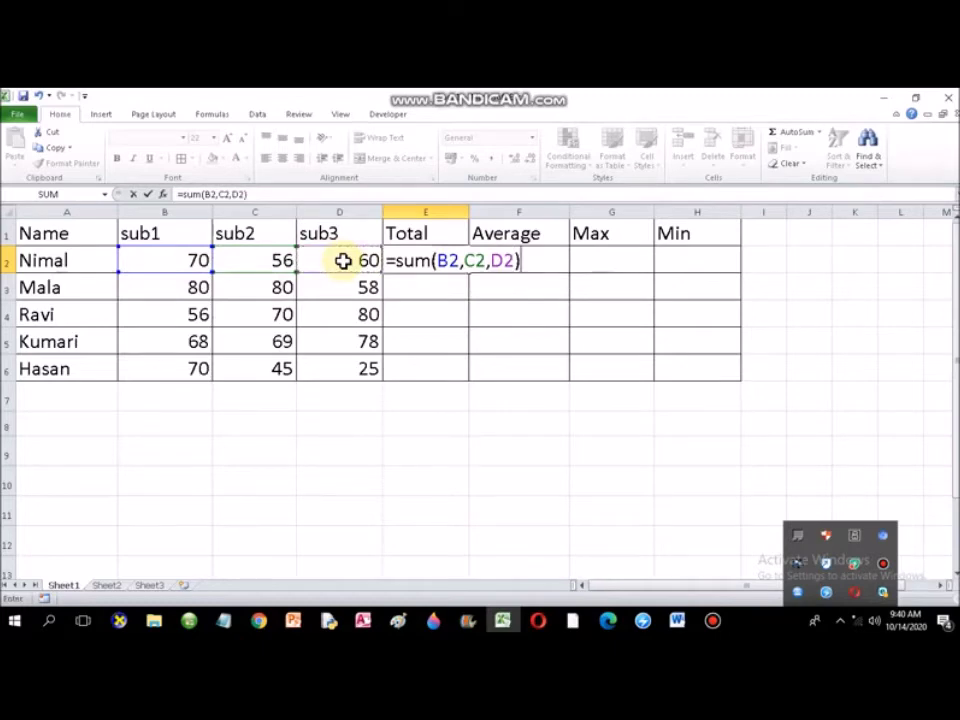
key("Return")
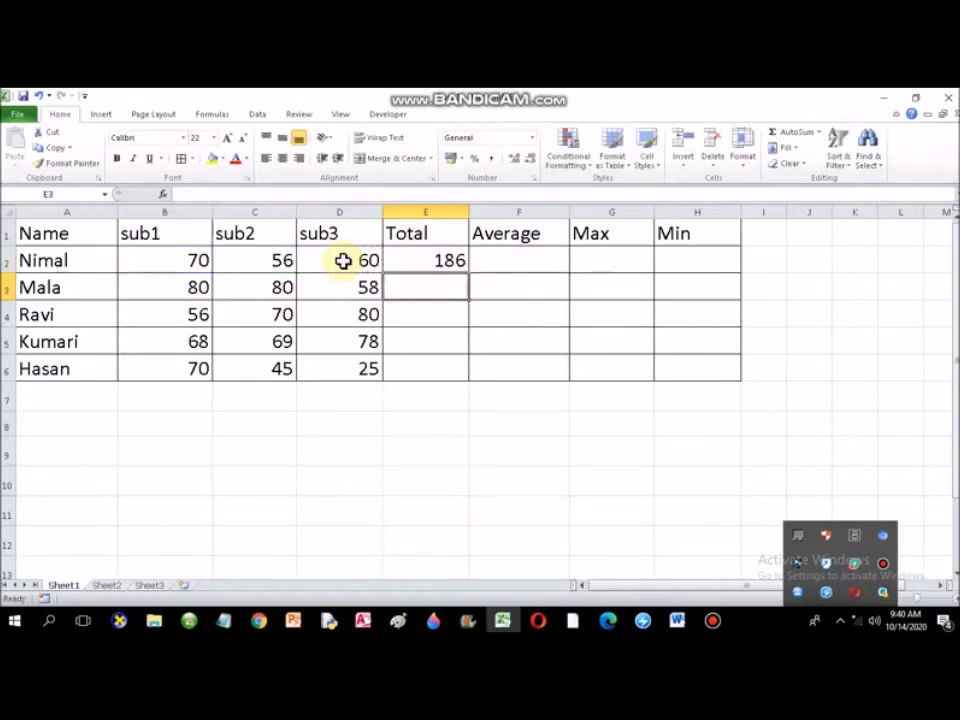
Rewrite the SUM arguments in E2 as one continuous range, making the formula =SUM(B2:D2)
left_click(411, 265)
double_click(411, 265)
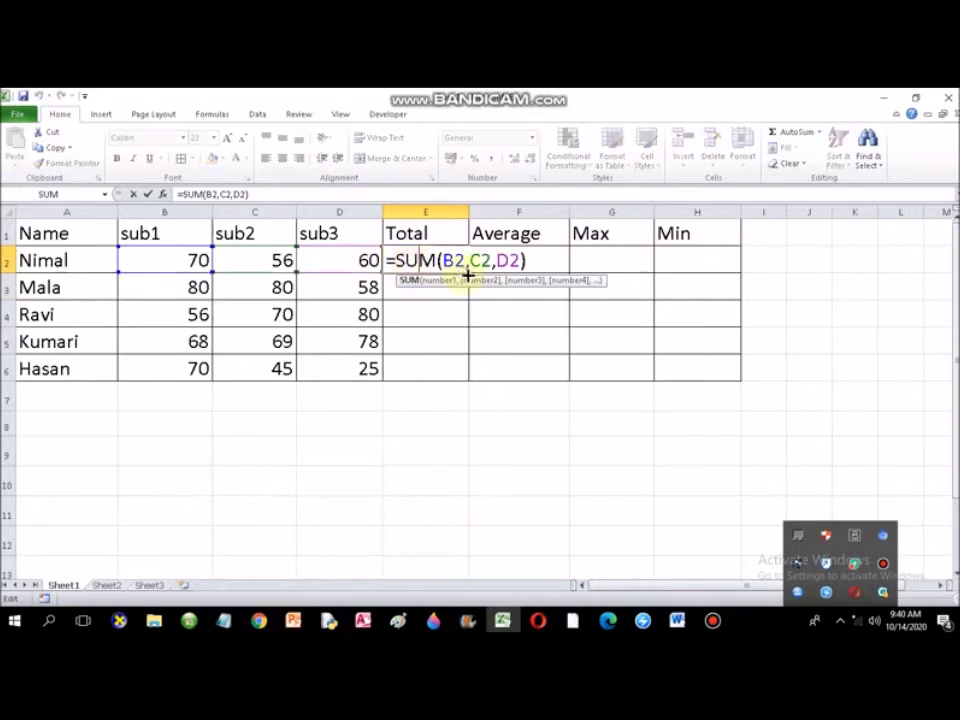
left_click_drag(519, 260, 463, 258)
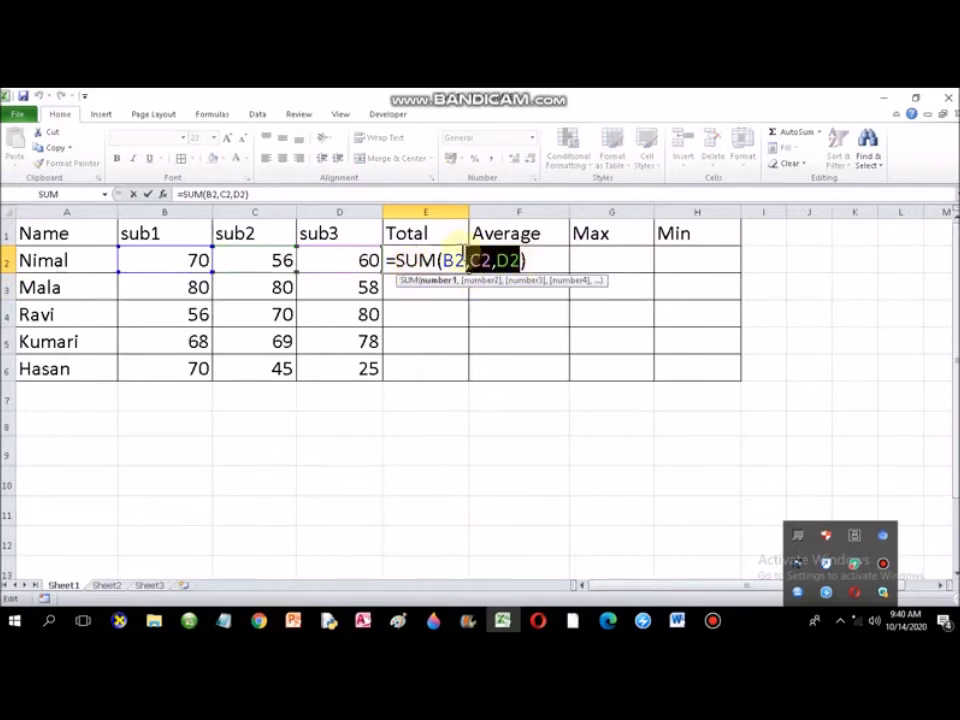
key("BackSpace")
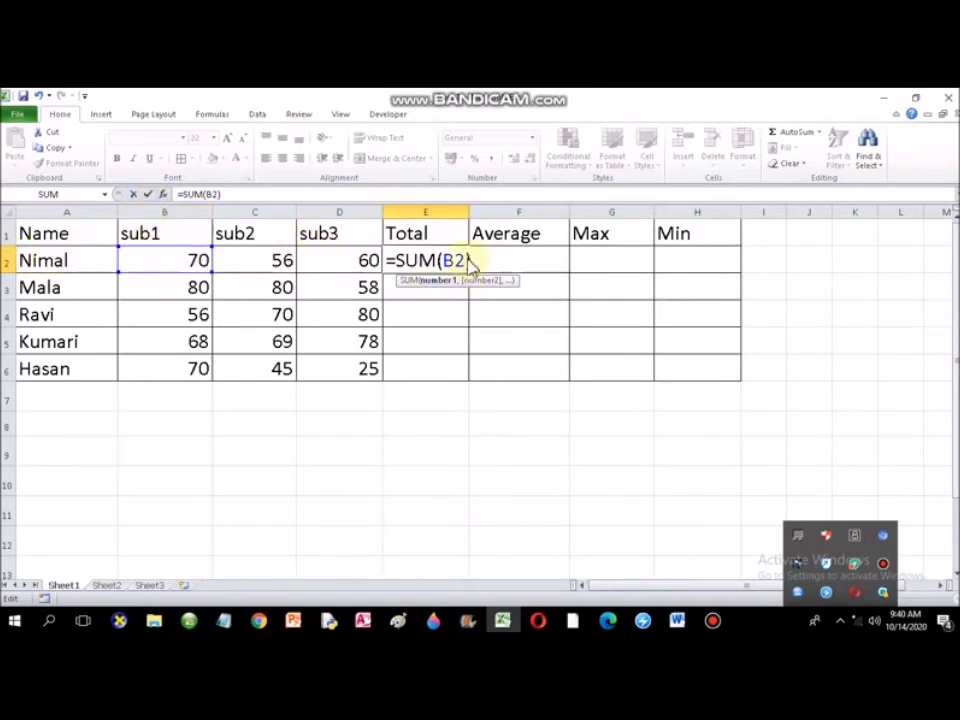
type(":")
left_click(360, 260)
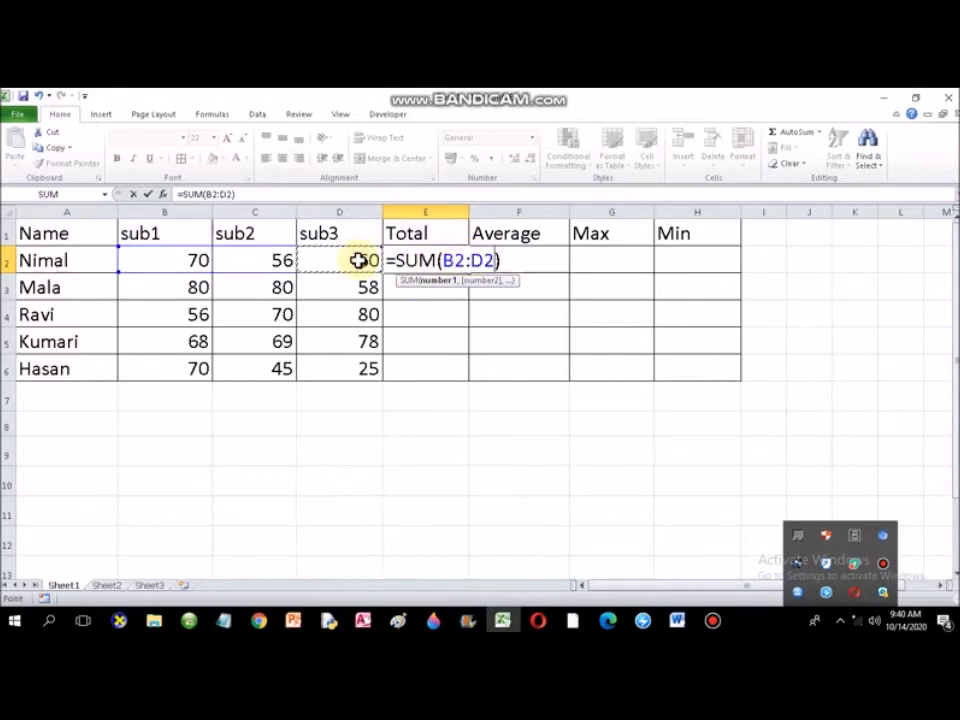
key("Return")
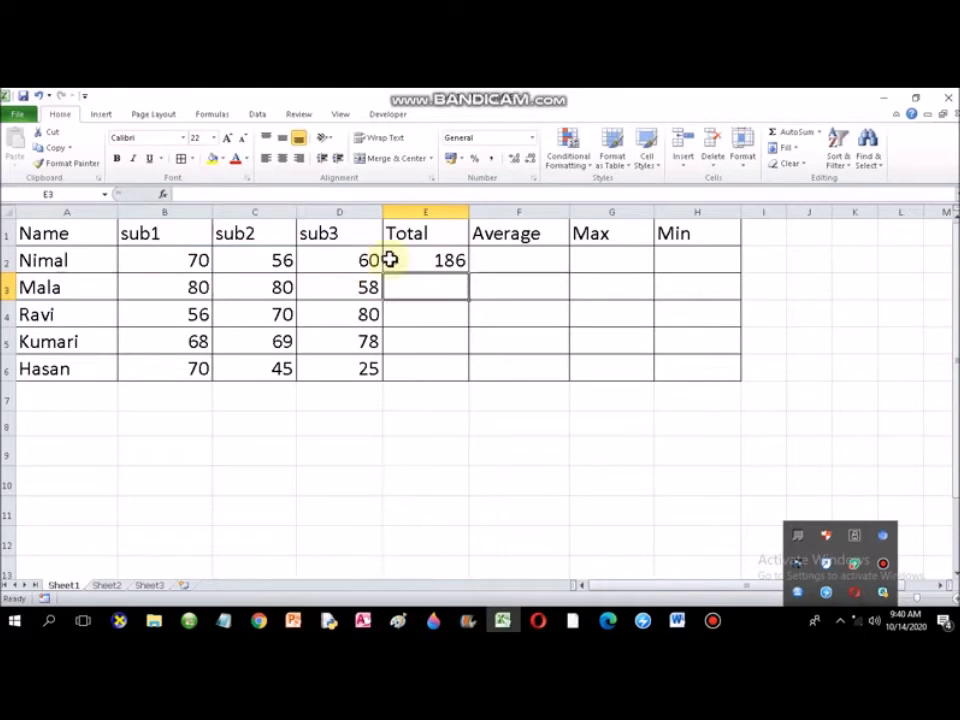
Change the total formula in E2 to combine a single cell and a range, =SUM(B2,C2:D2), and review it
left_click(424, 260)
double_click(424, 260)
left_click(490, 260)
key("BackSpace")
key("BackSpace")
key("BackSpace")
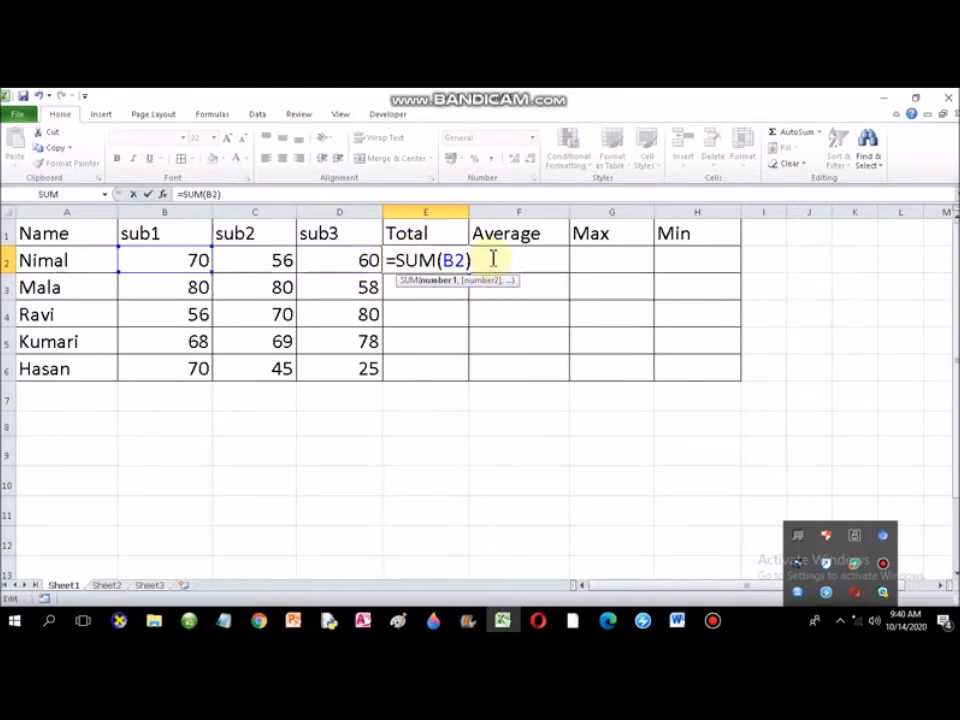
type(",")
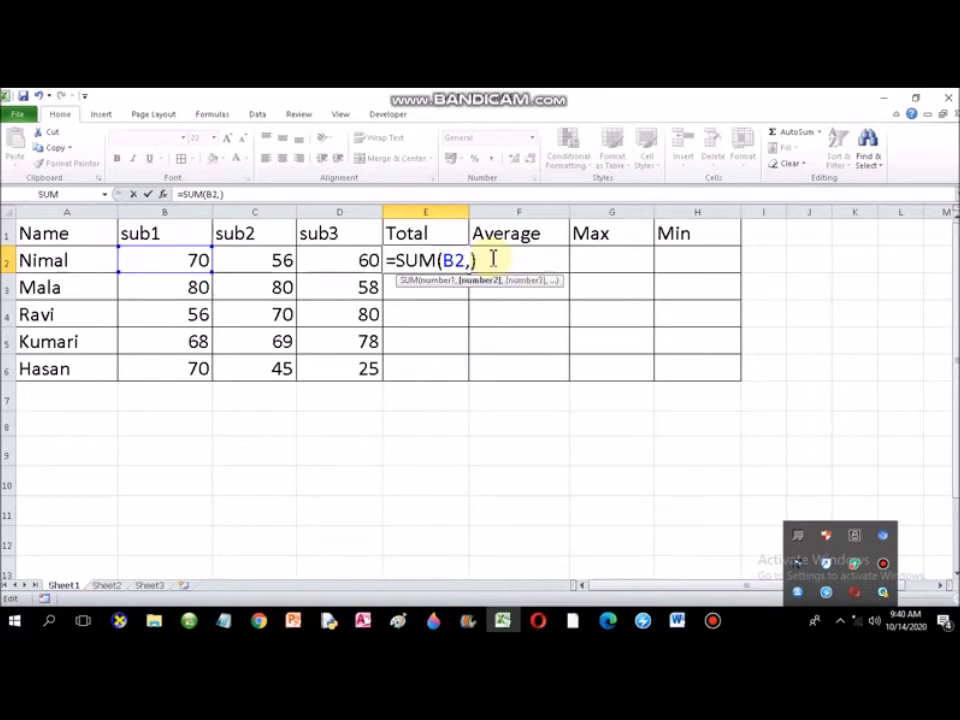
left_click(274, 261)
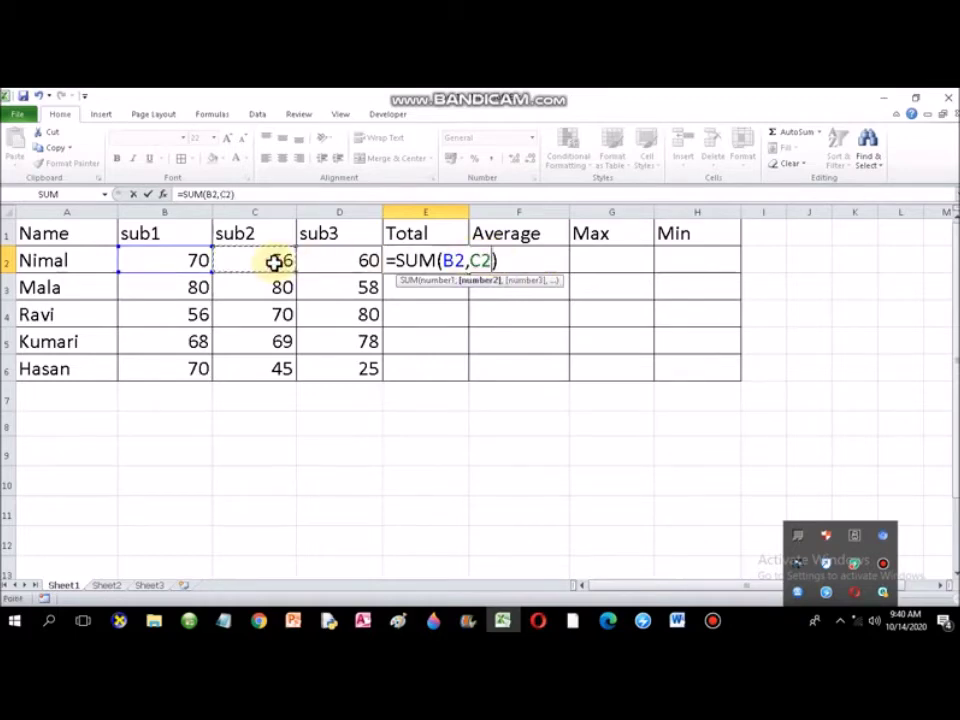
key("F8")
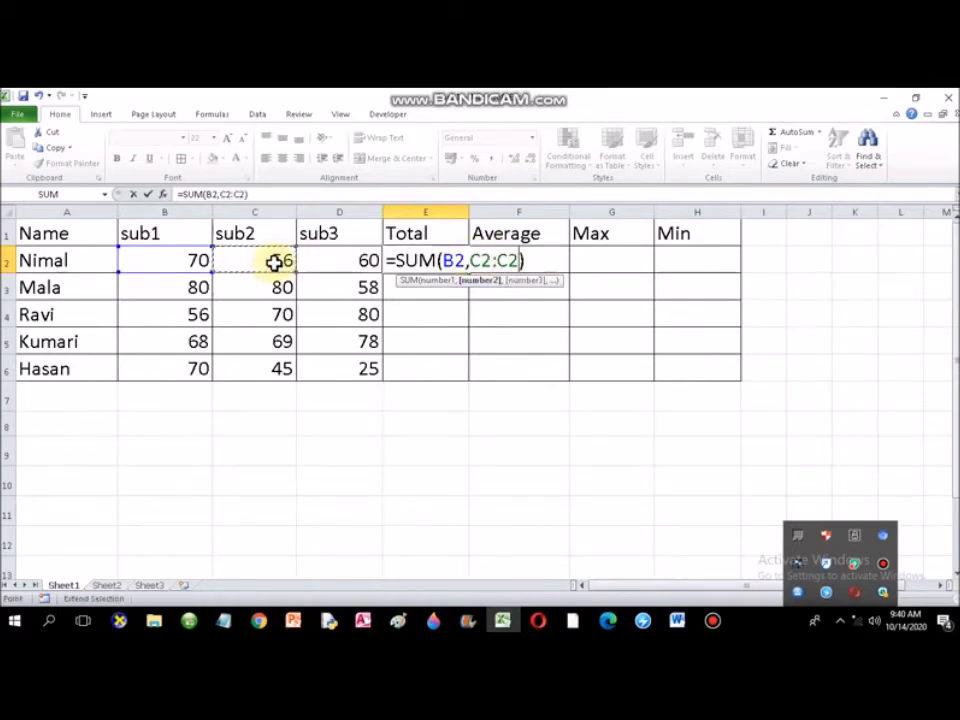
left_click(349, 262)
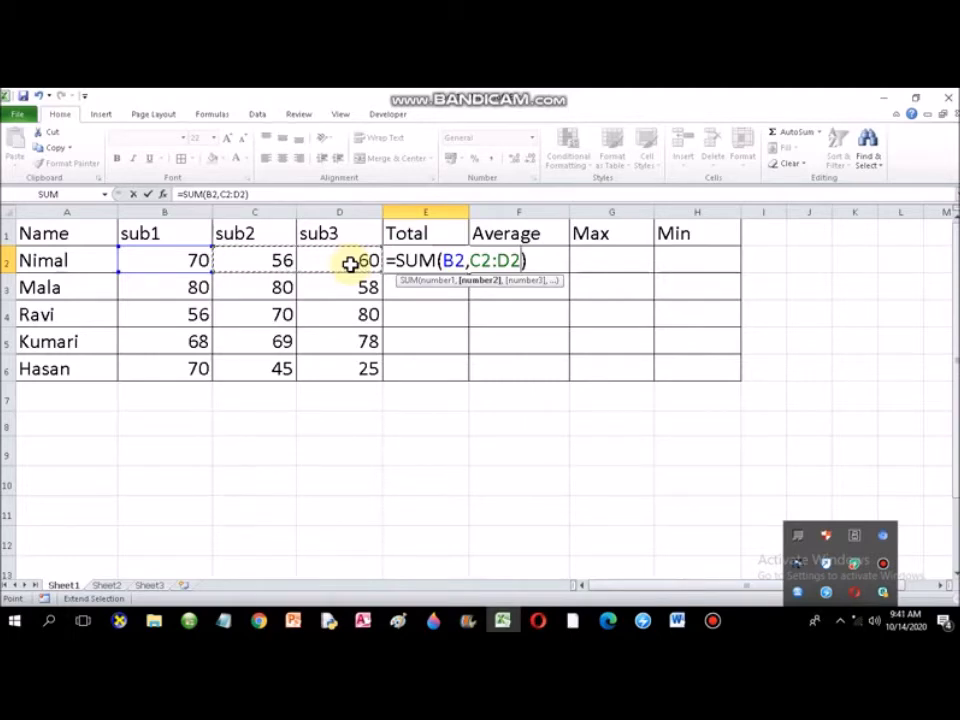
key("Return")
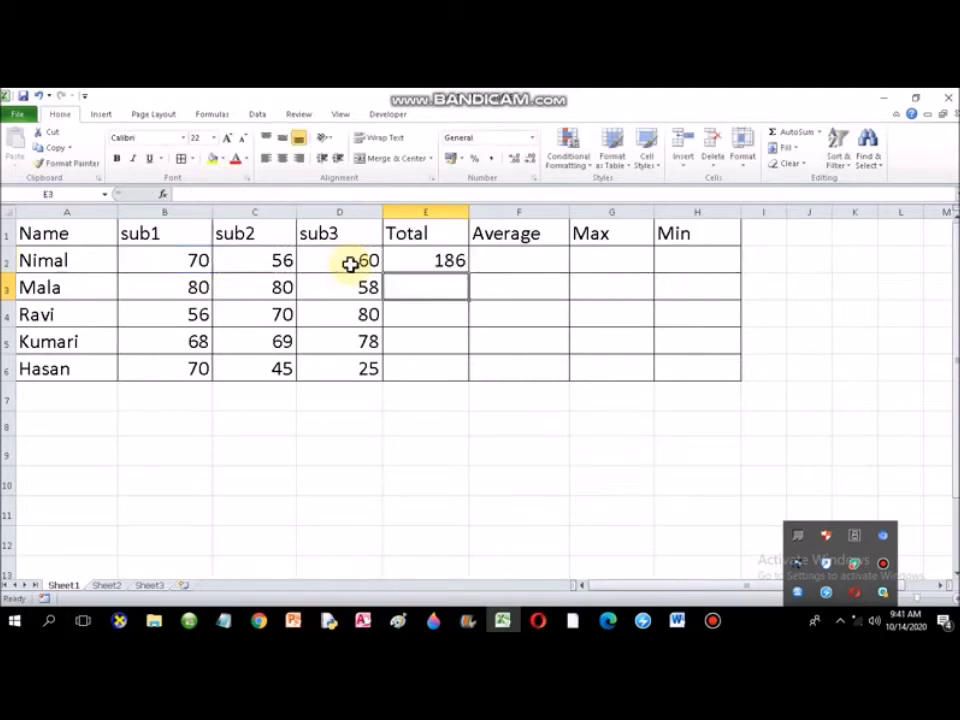
left_click(420, 265)
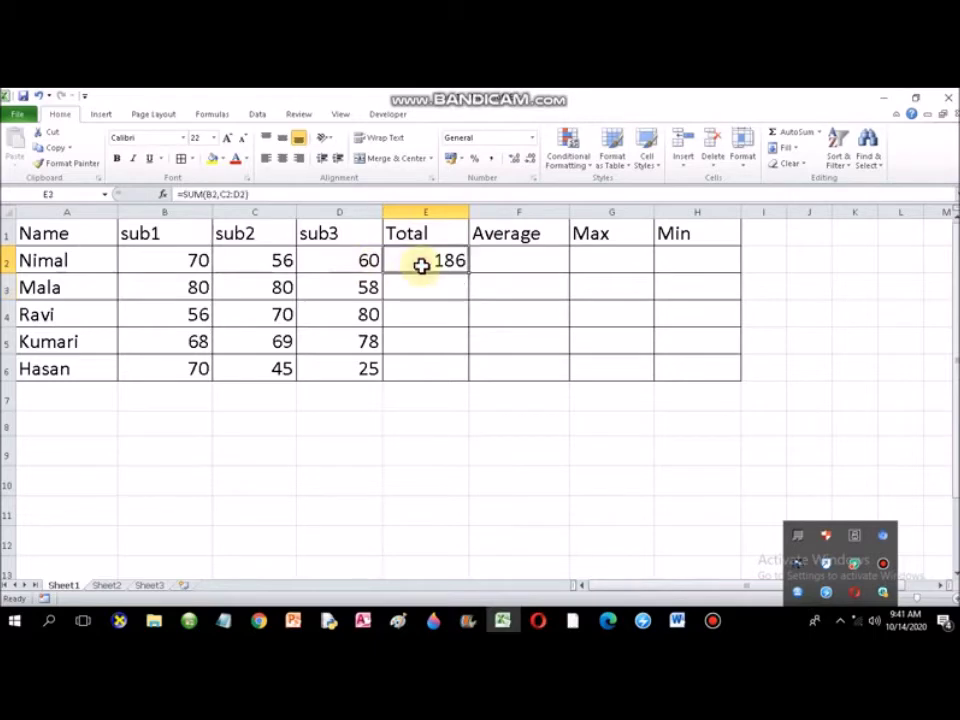
double_click(430, 263)
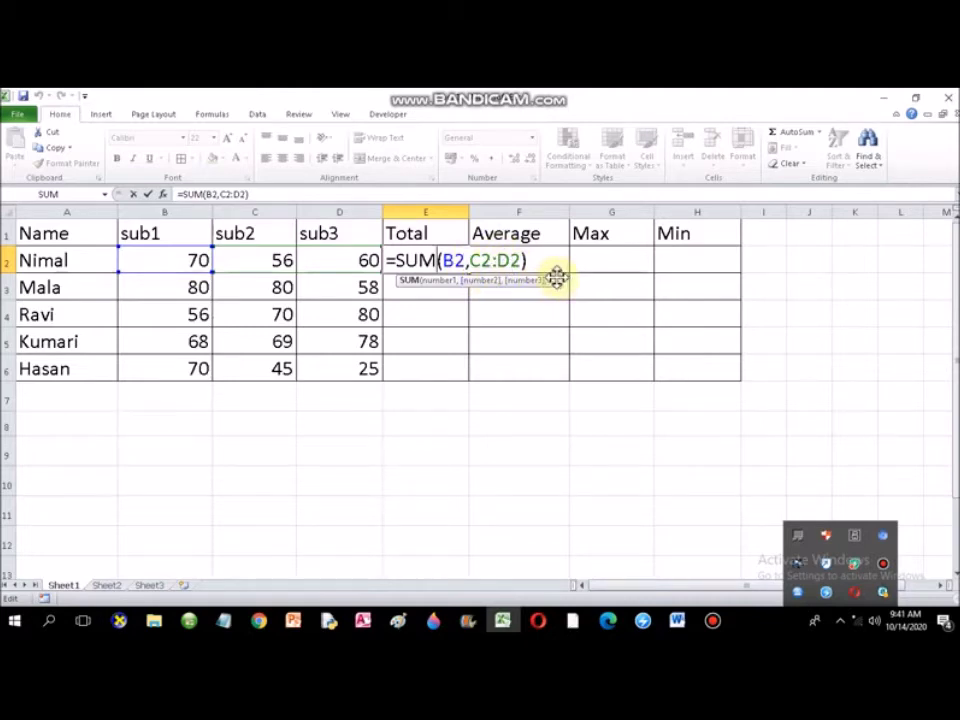
key("Return")
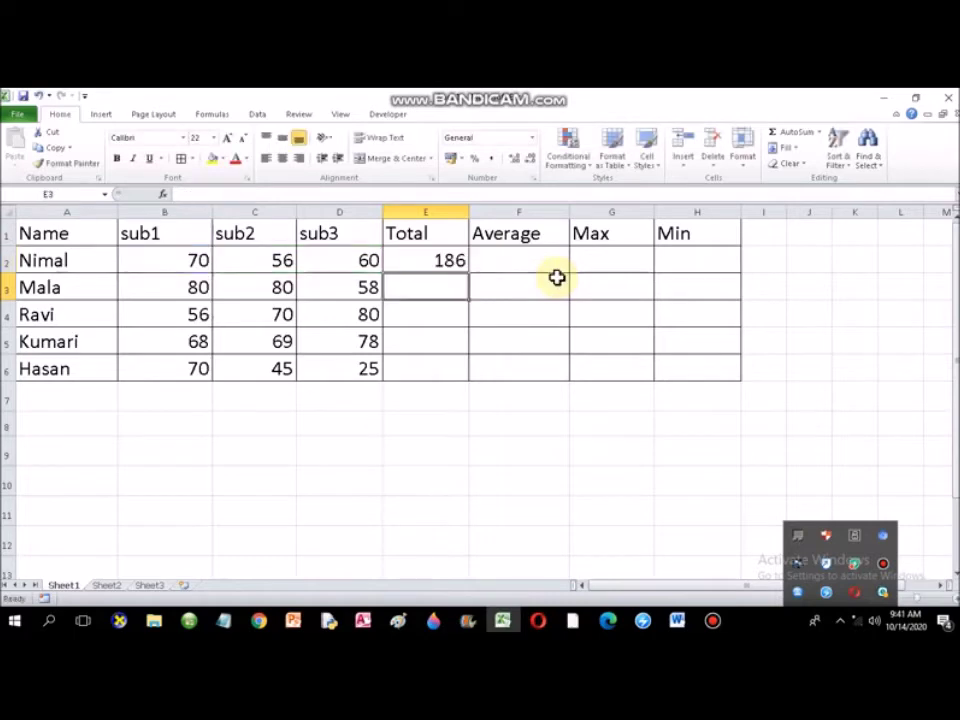
Return the total formula in E2 to the single-range form =SUM(B2:D2)
double_click(431, 260)
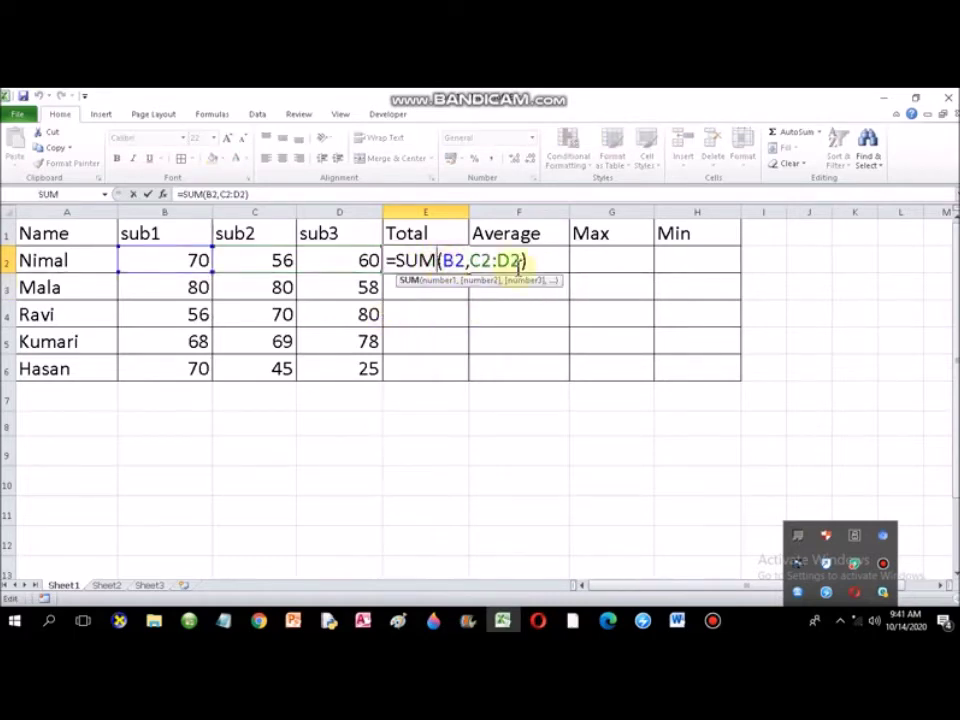
key("BackSpace")
key("BackSpace")
key("BackSpace")
key("BackSpace")
key("BackSpace")
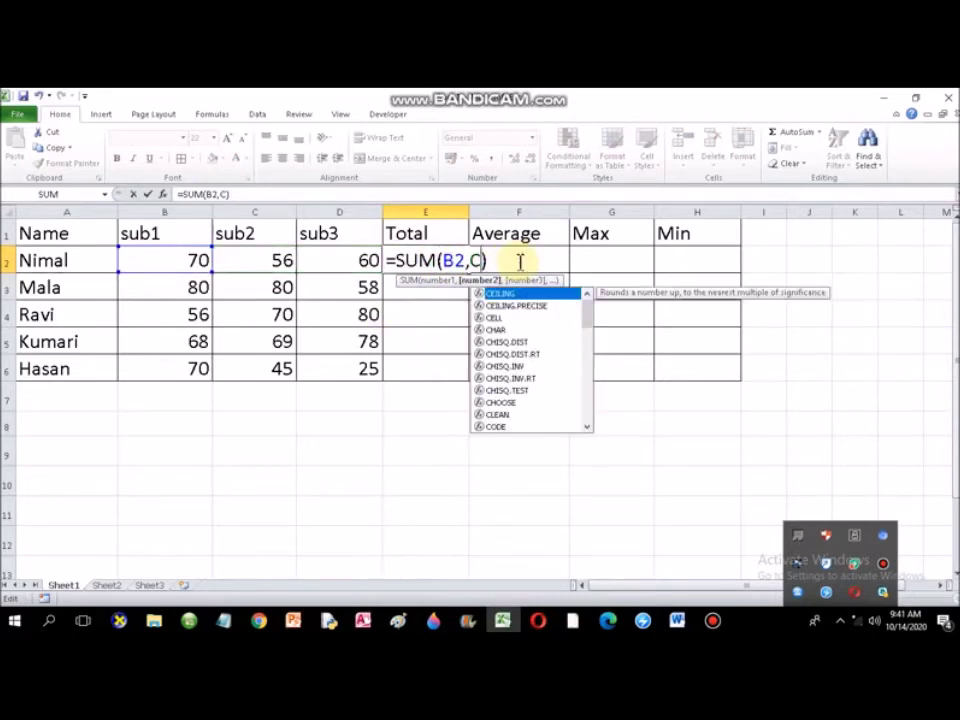
key("BackSpace")
type(":")
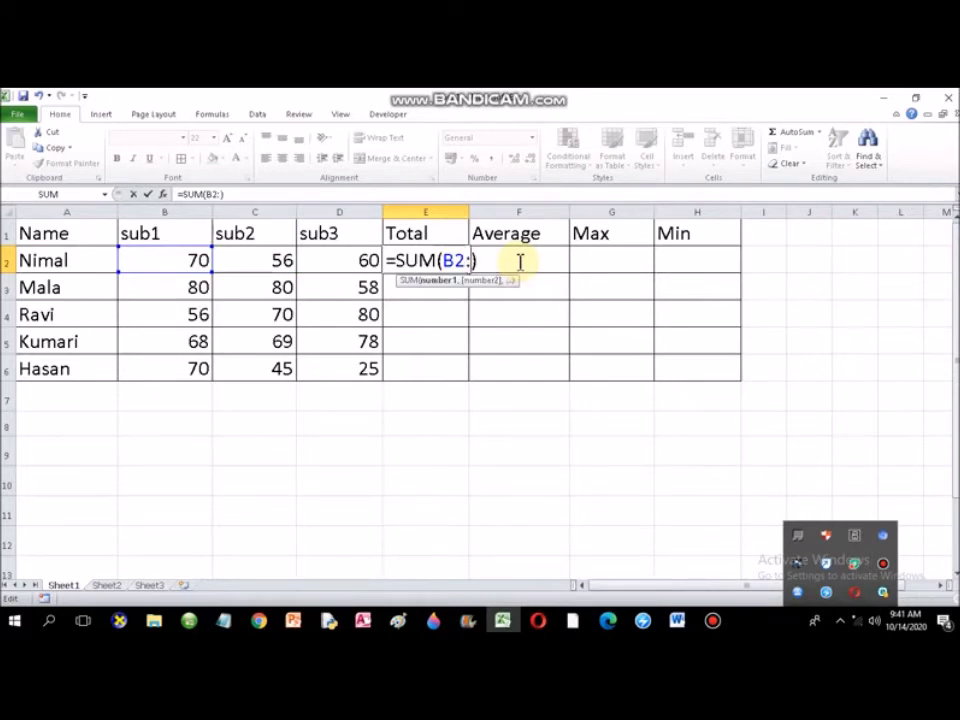
left_click(366, 261)
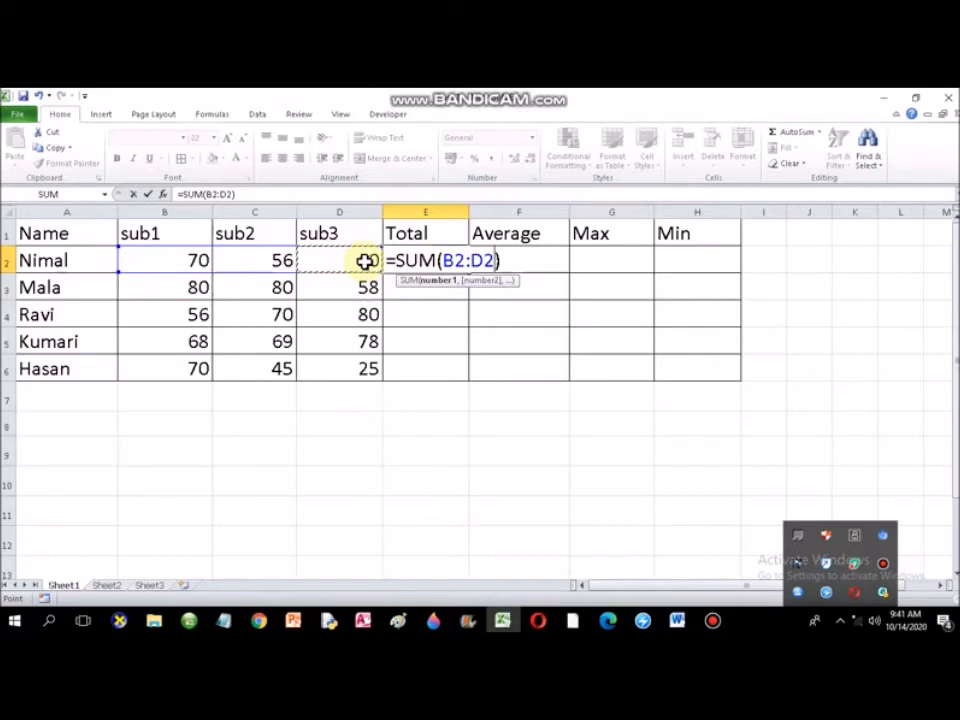
key("Return")
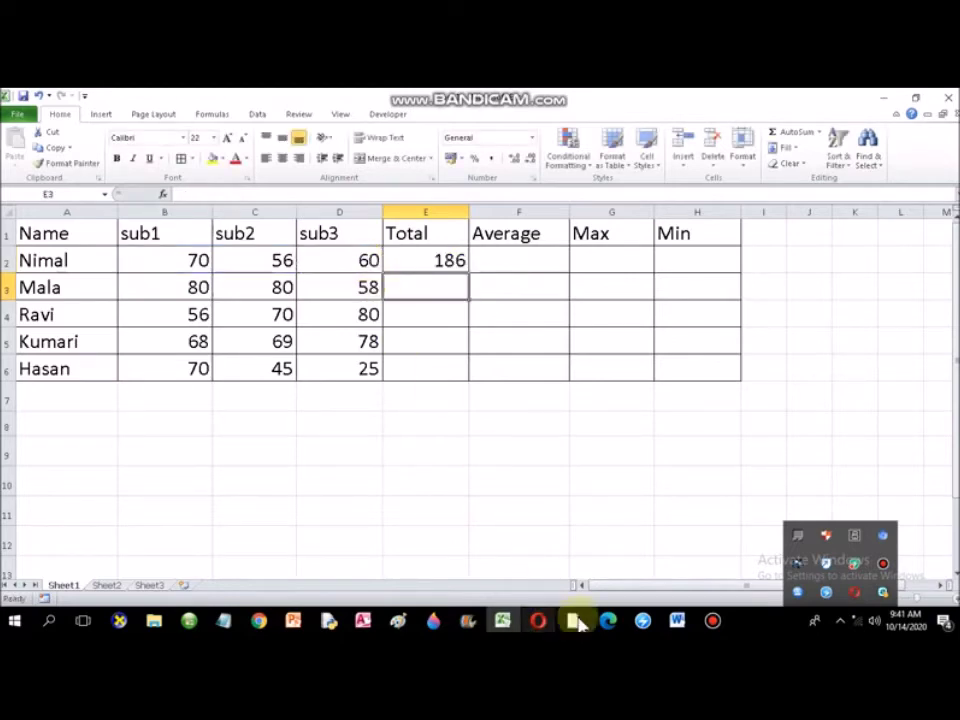
Check the F3 average question in Word and return to Excel to select Average cell F3
left_click(677, 621)
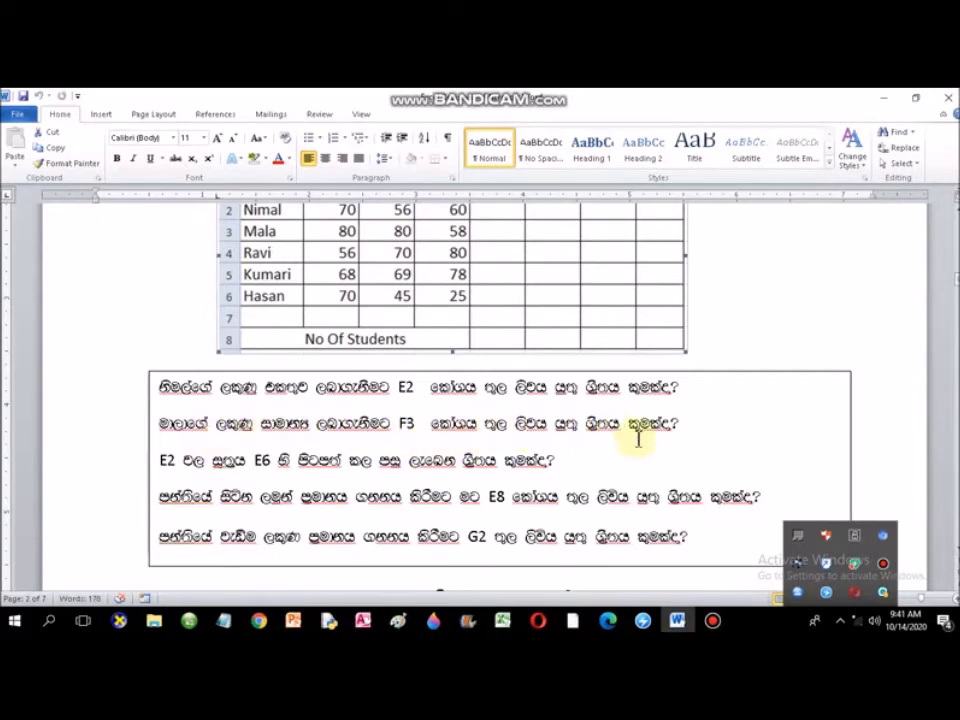
left_click(503, 621)
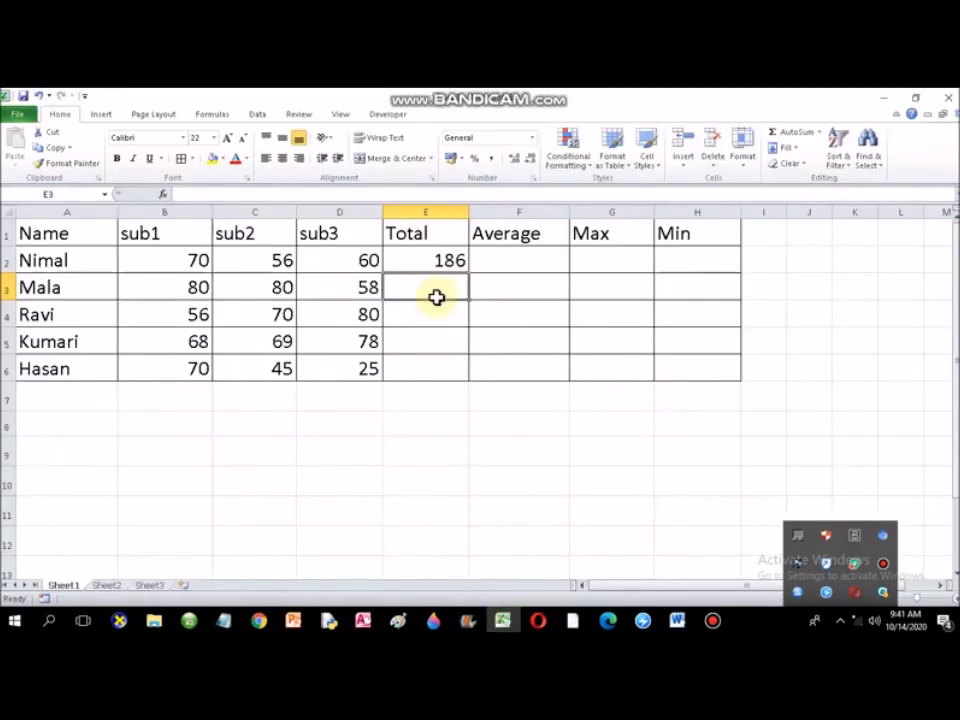
left_click(501, 294)
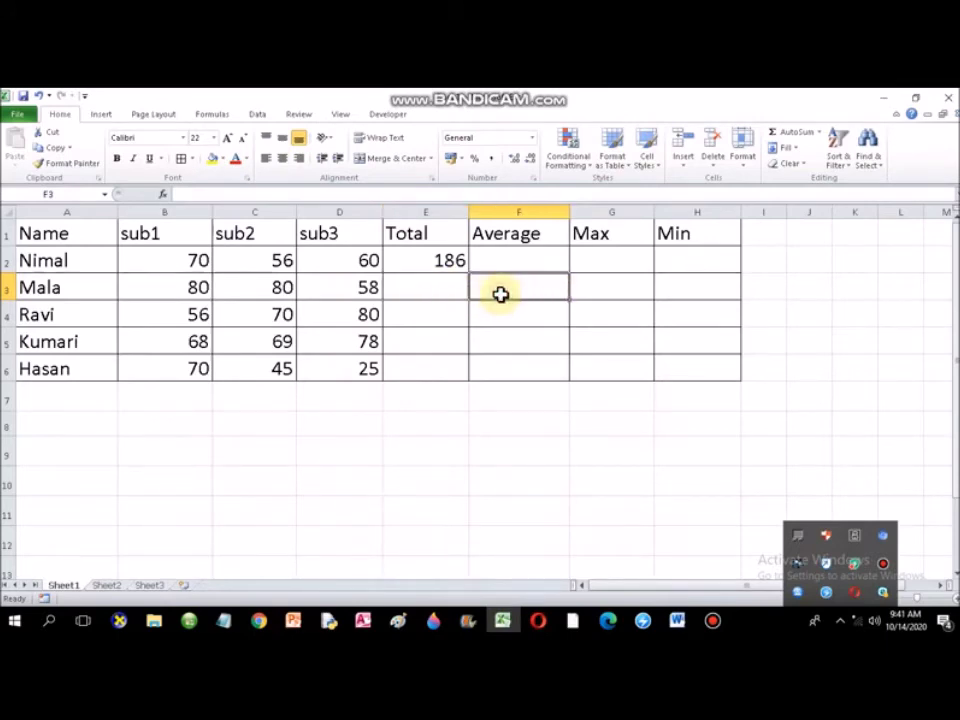
Enter =(B3+C3+D3) in F3 to add the second student's three subject marks
type("=")
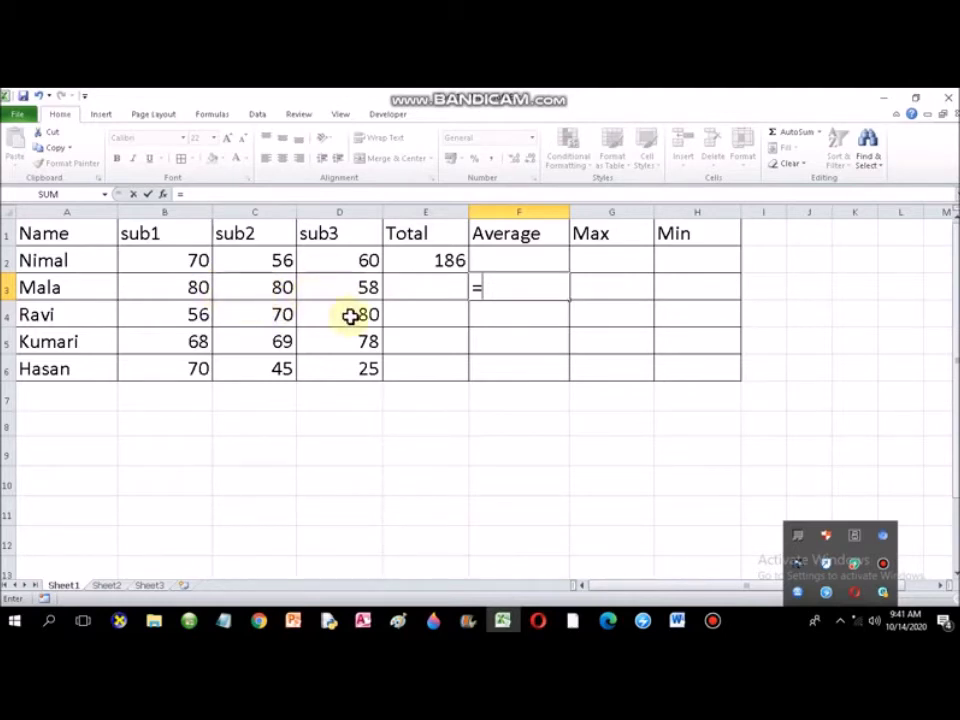
type("(")
left_click(185, 289)
type("+")
left_click(261, 286)
type("+")
left_click(325, 288)
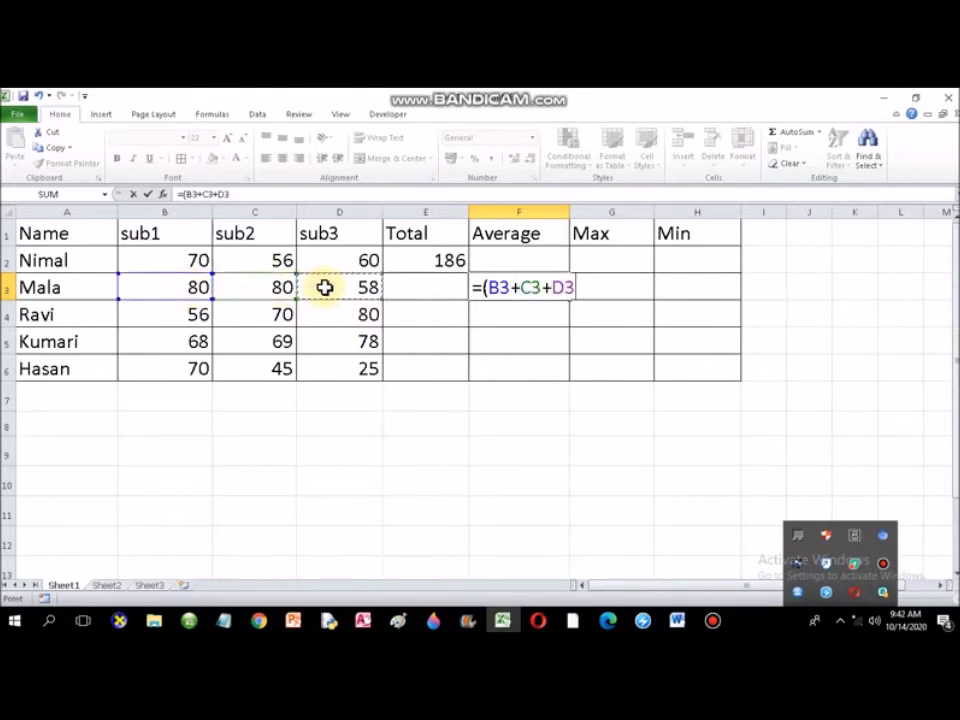
type(")")
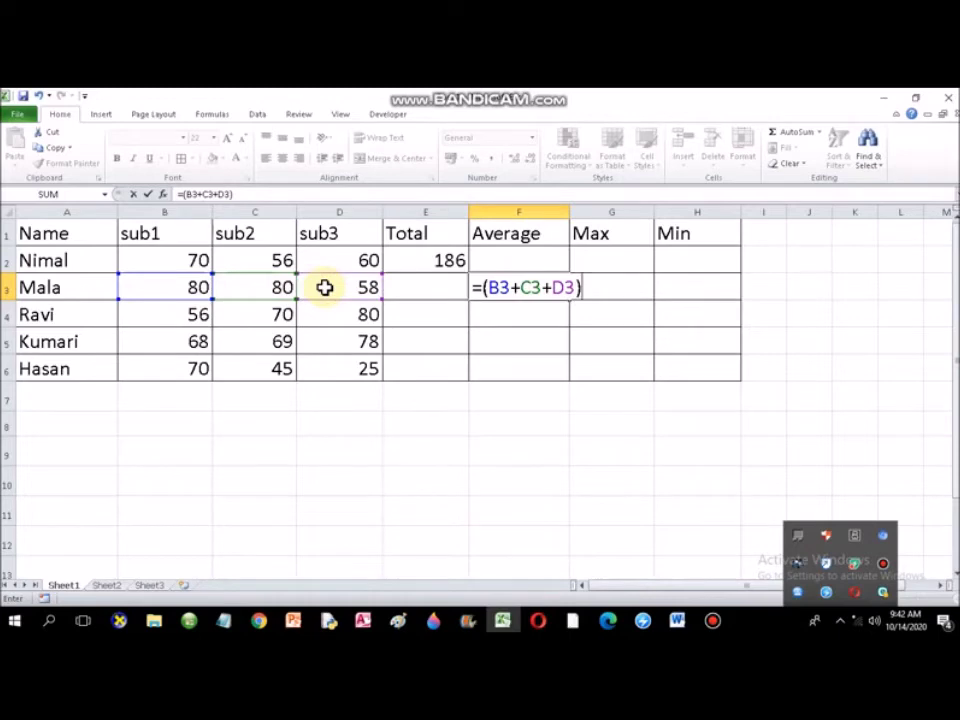
key("Return")
Complete the average formula in F3 by dividing the bracketed sum by 3, giving =(B3+C3+D3)/3
double_click(514, 293)
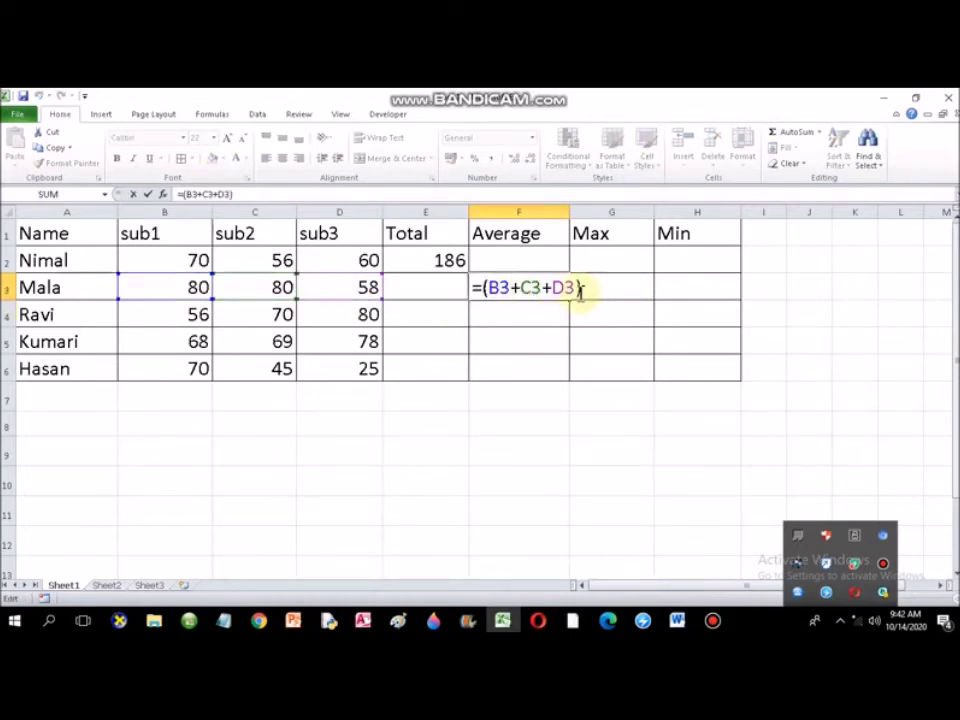
left_click(589, 287)
type("/")
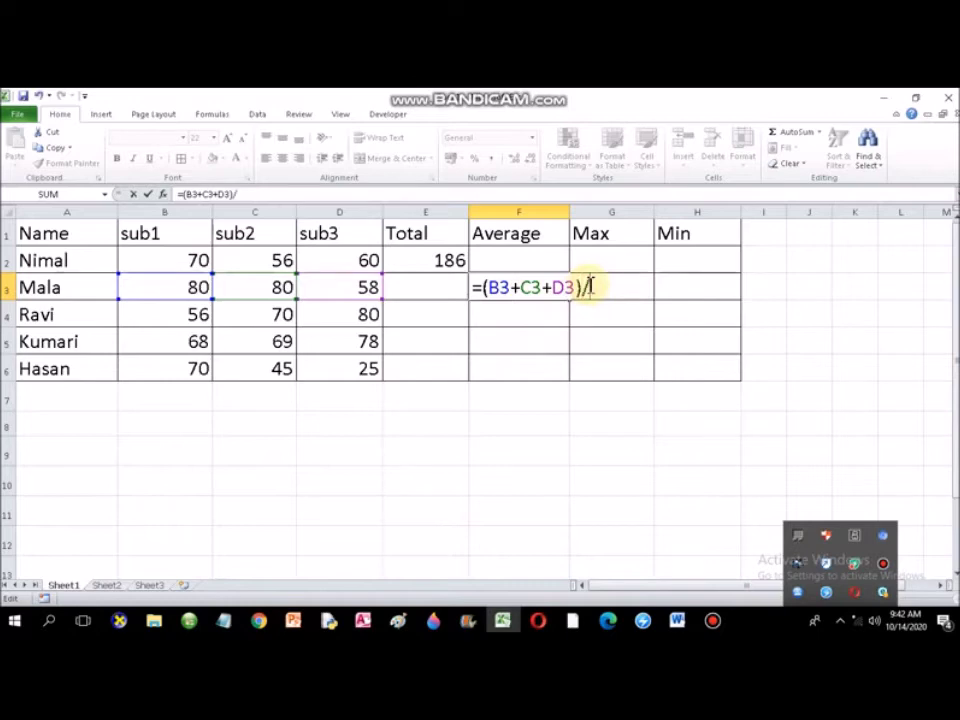
type("3")
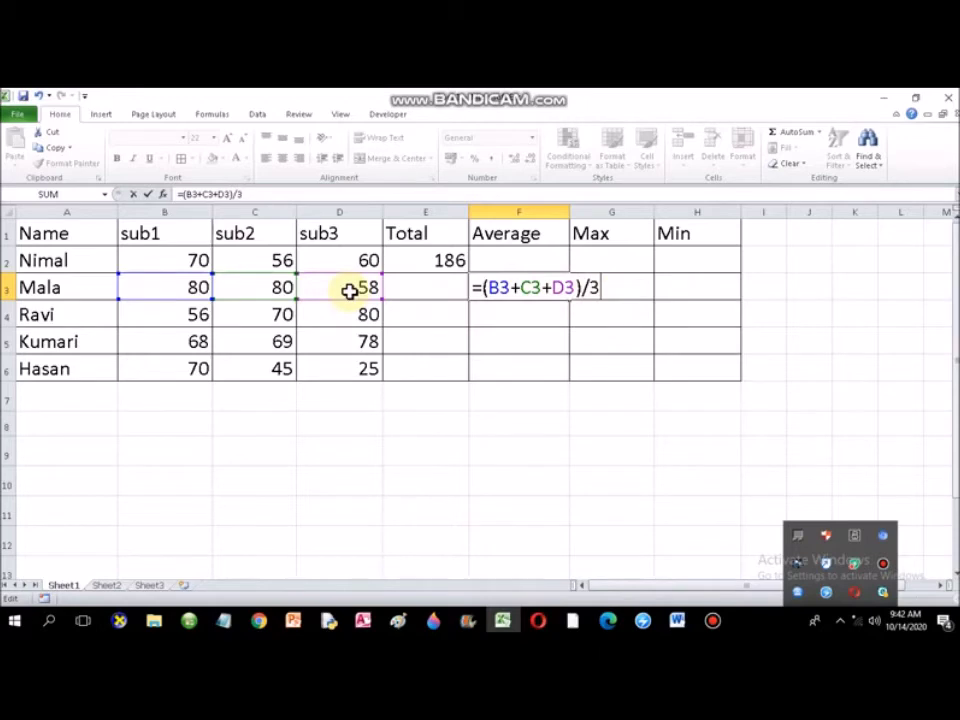
key("Return")
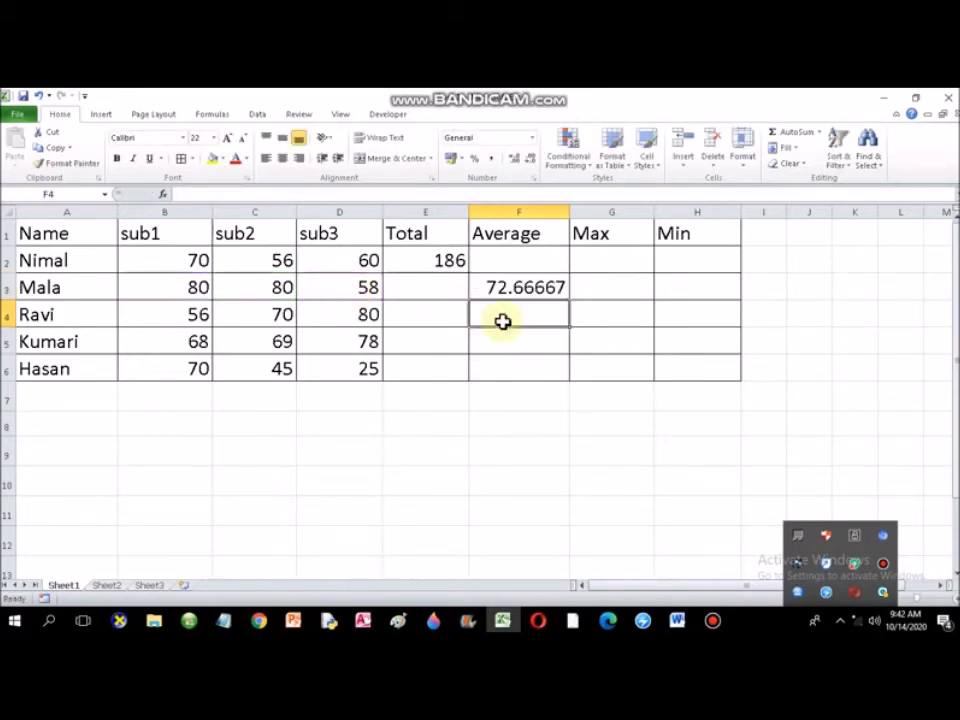
Replace the F3 formula with the AVERAGE function over the subject marks range, =AVERAGE(B3:D3)
left_click(540, 288)
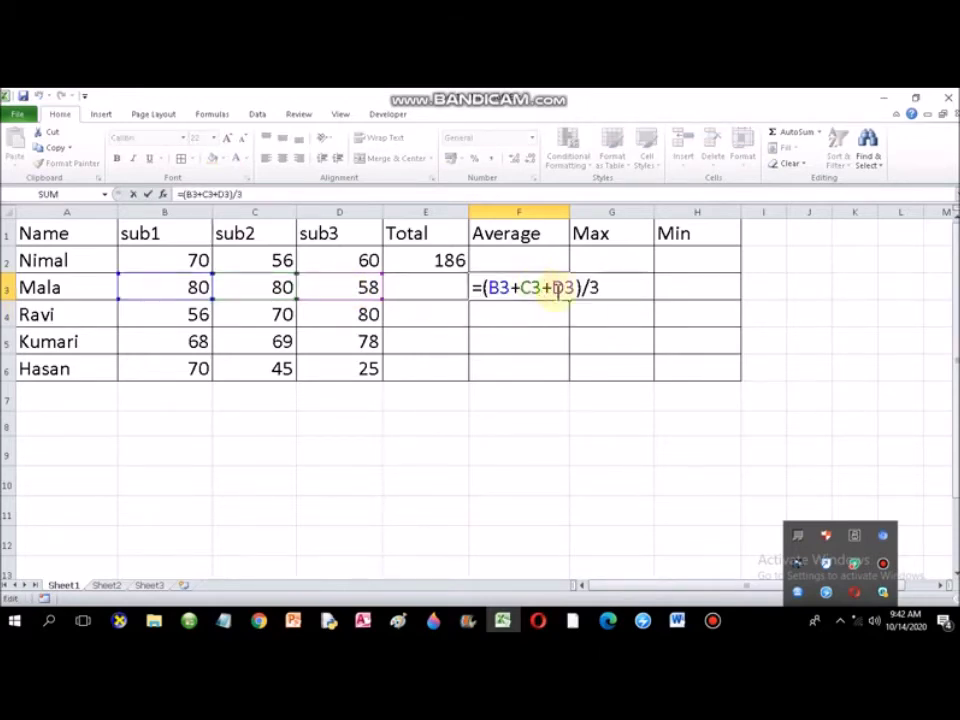
left_click_drag(600, 287, 495, 286)
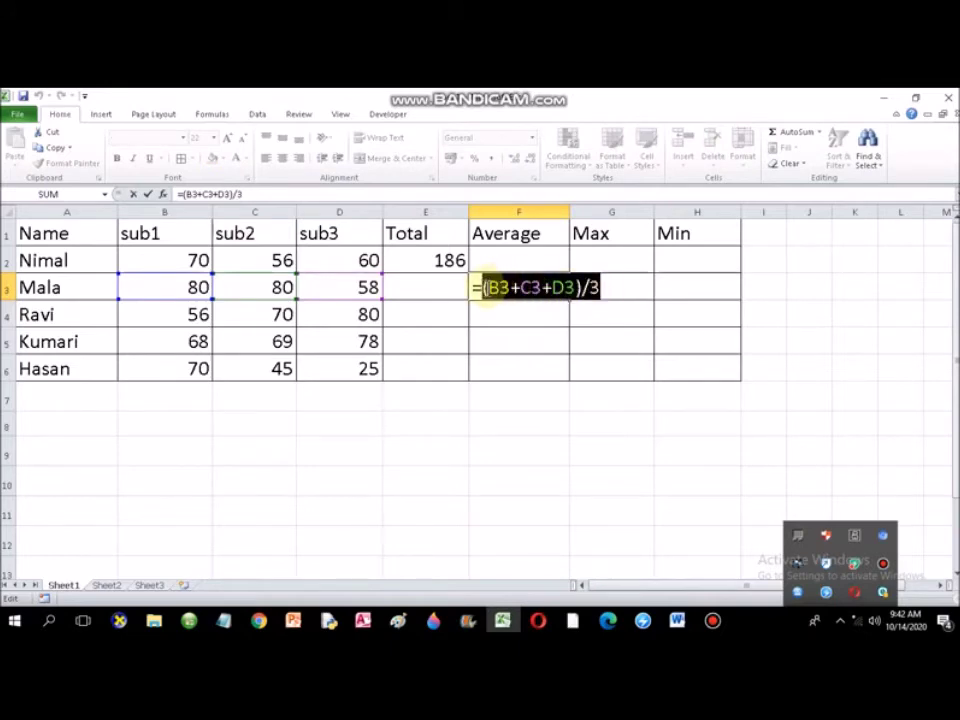
type("average")
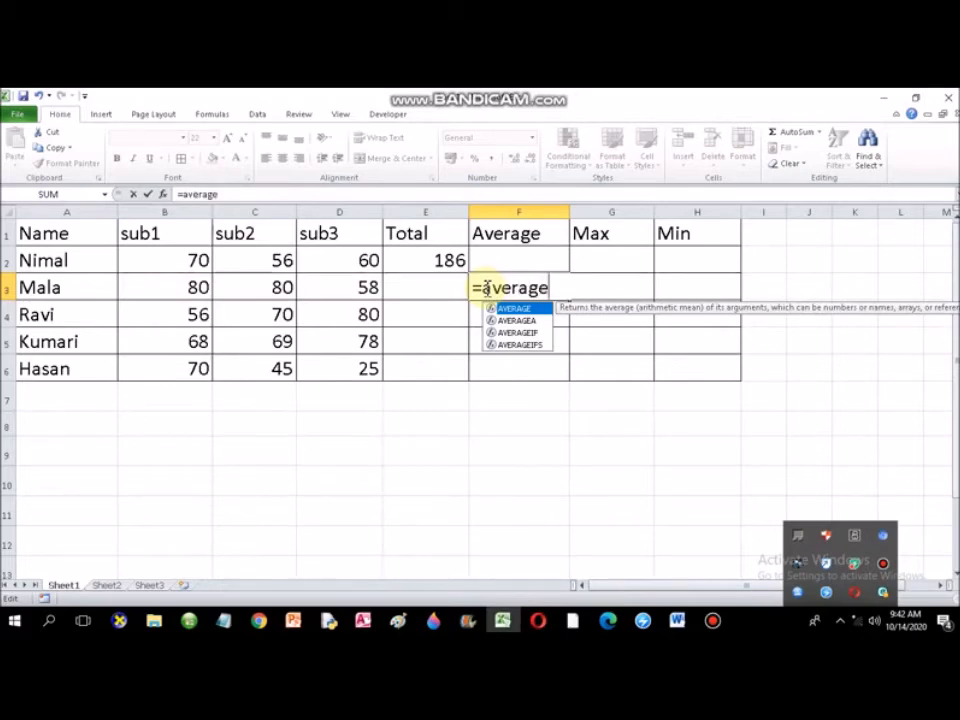
type("(")
left_click_drag(197, 288, 378, 293)
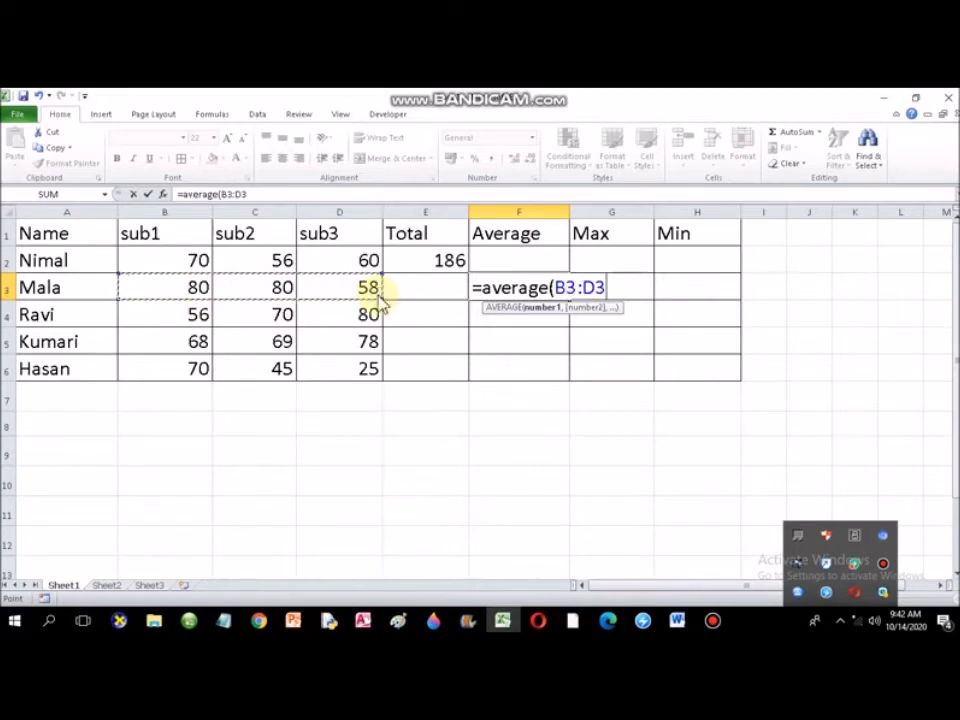
type(")")
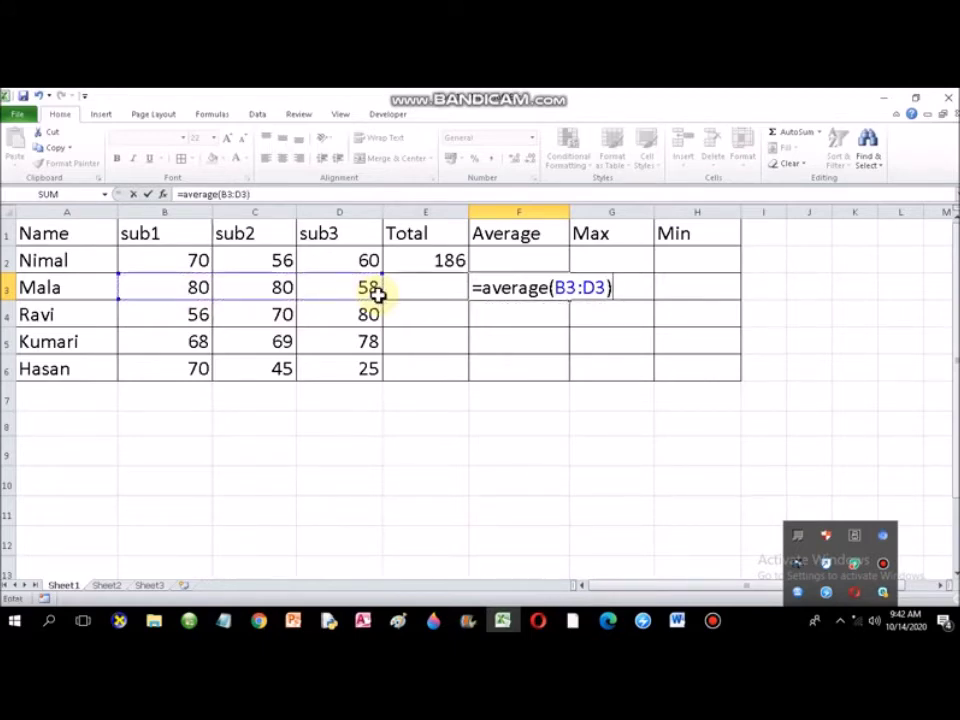
key("Return")
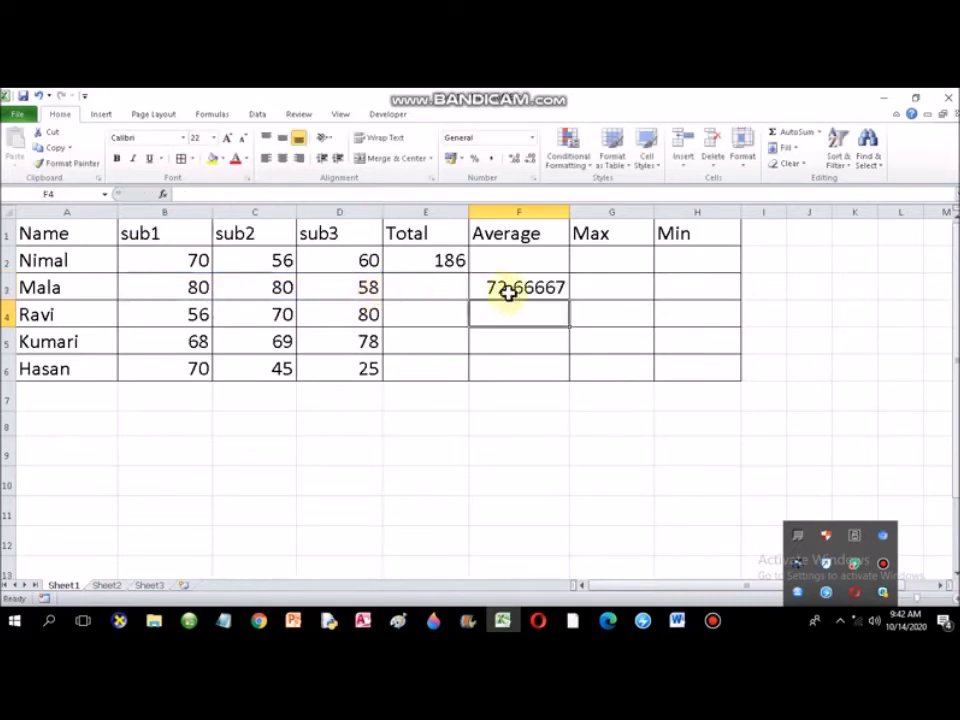
Change the F3 formula to list the cells individually, =AVERAGE(B3,C3,D3), and review it
double_click(533, 296)
left_click(621, 288)
key("BackSpace")
key("BackSpace")
key("BackSpace")
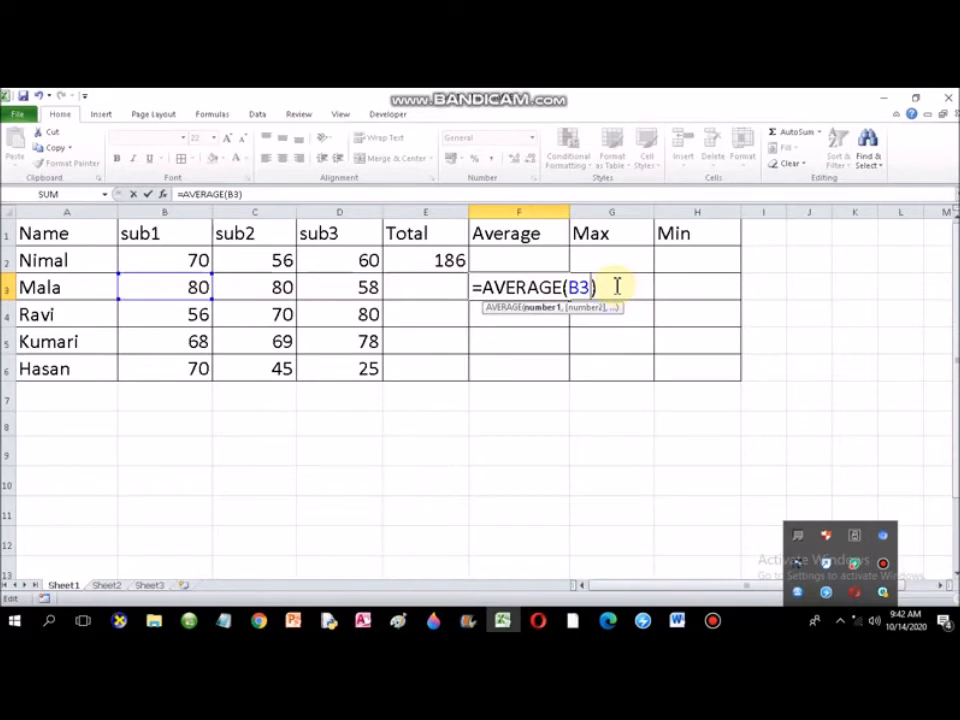
type(",")
left_click(258, 287)
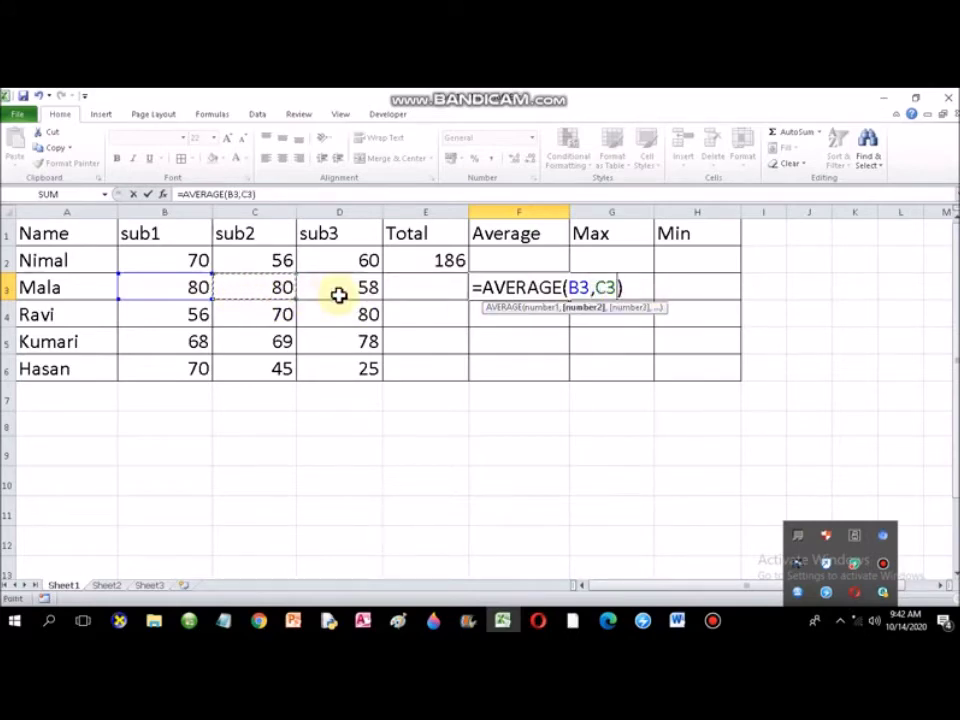
type(",")
left_click(343, 293)
type(")")
key("Return")
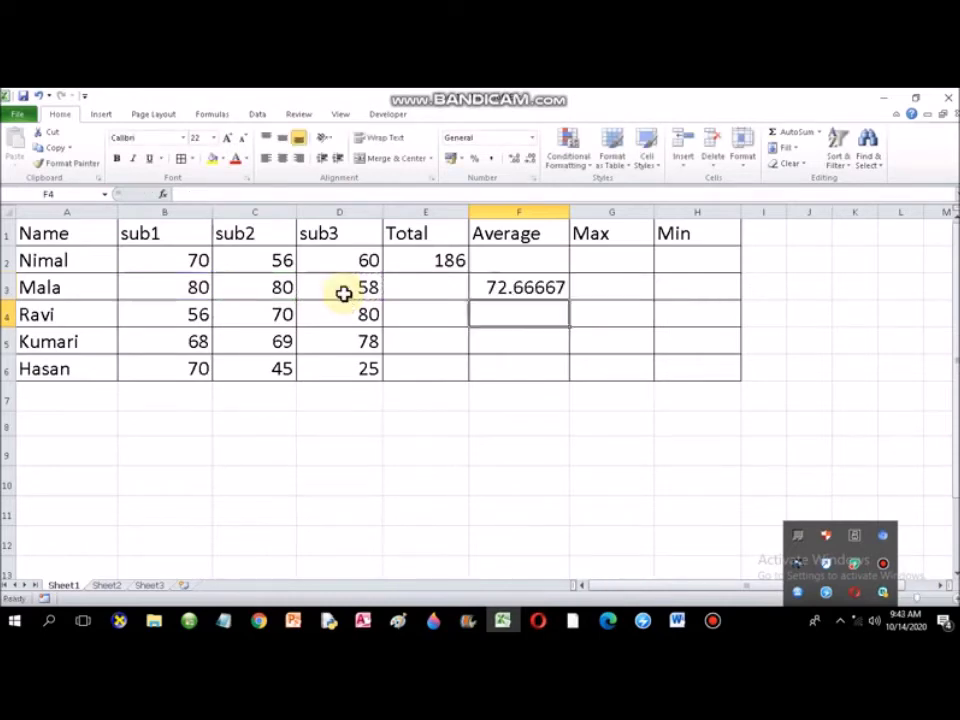
double_click(533, 288)
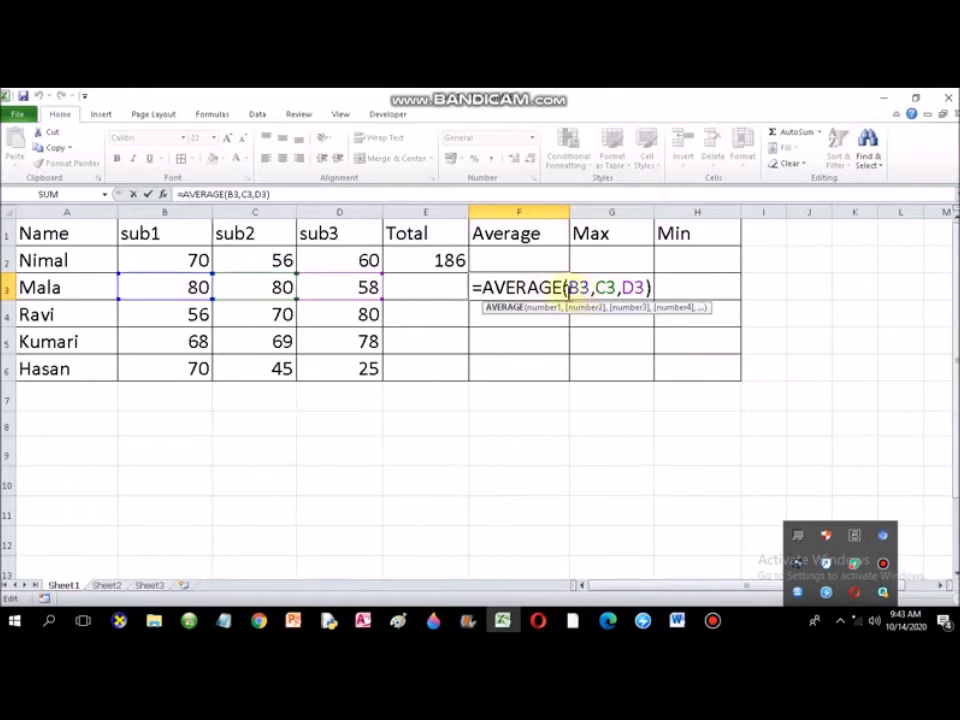
key("Return")
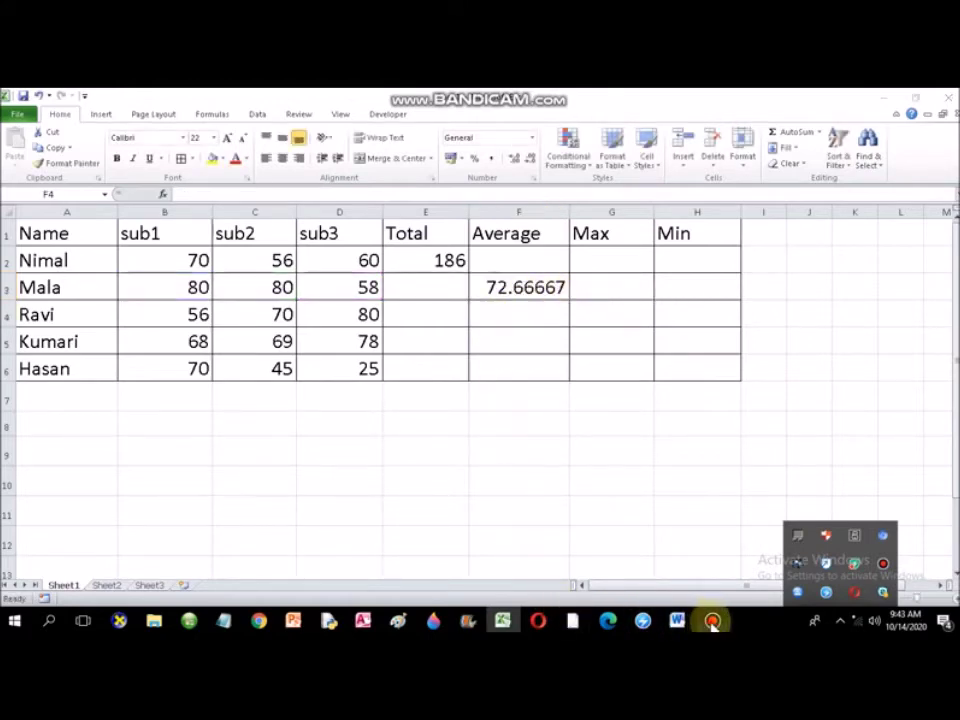
Check the Word question on copying the E2 formula to E6, and return to the Excel marks table
left_click(712, 621)
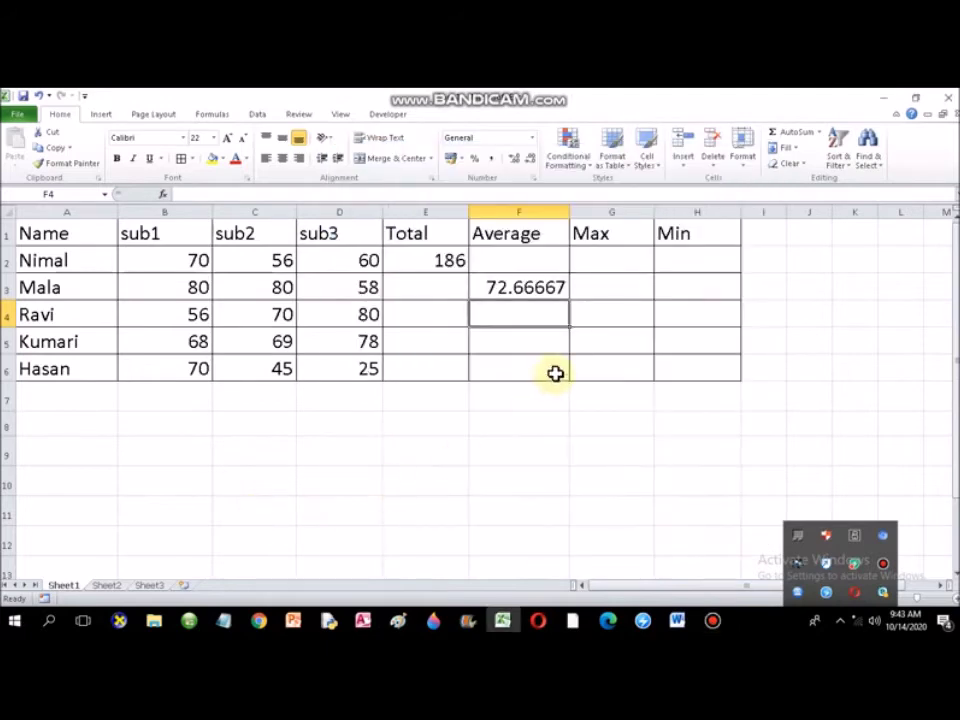
left_click(678, 621)
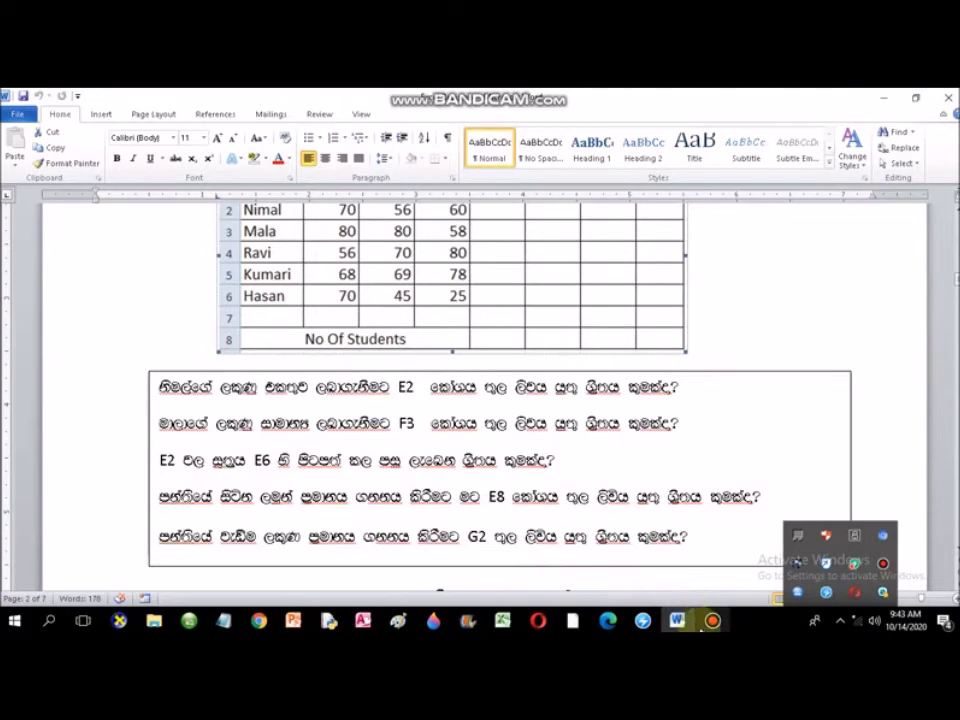
left_click(506, 621)
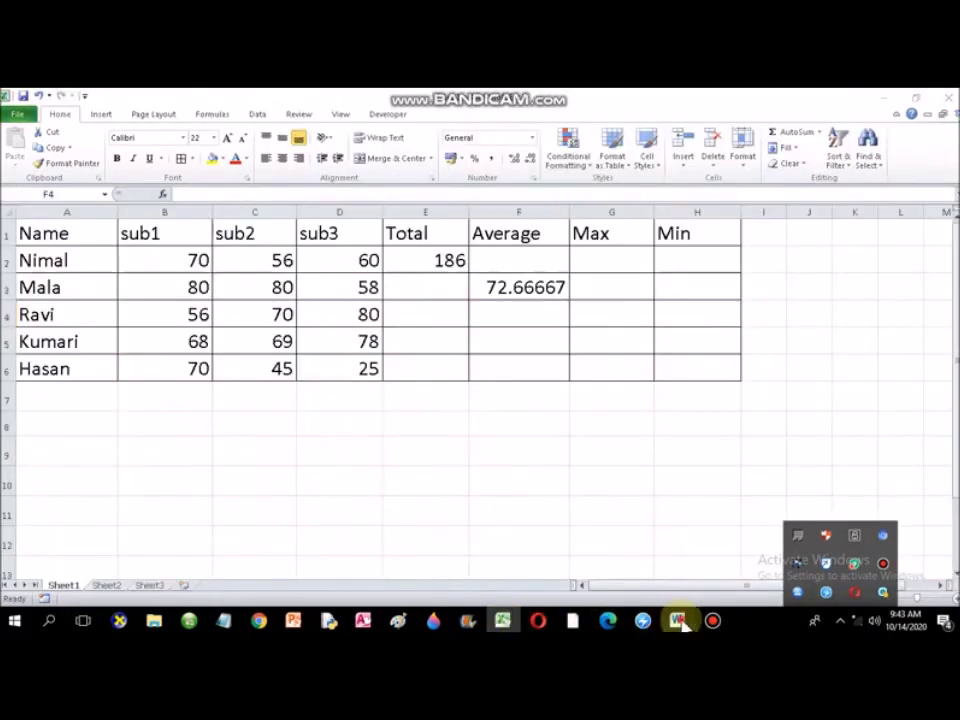
left_click(677, 621)
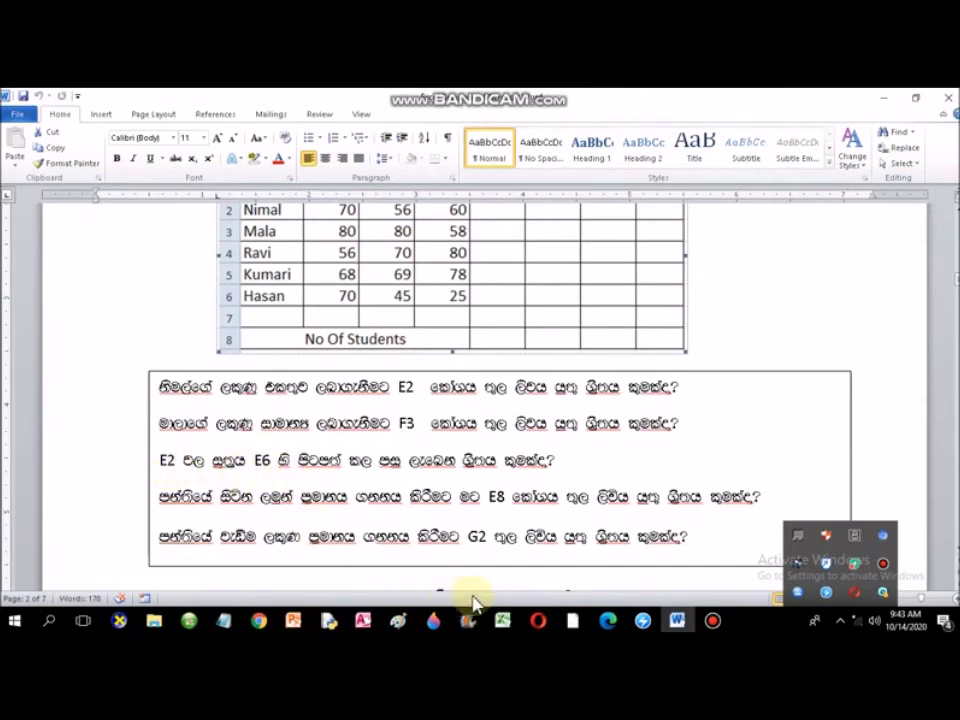
left_click(503, 621)
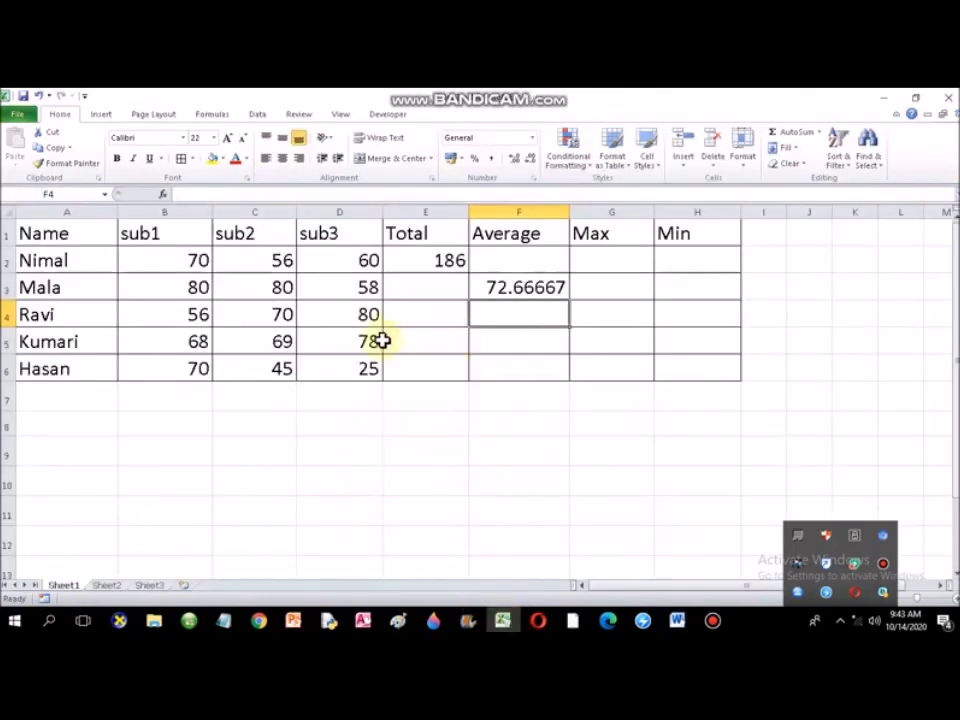
Review the total formula in E2 and copy it into E6 for the last student
left_click(423, 261)
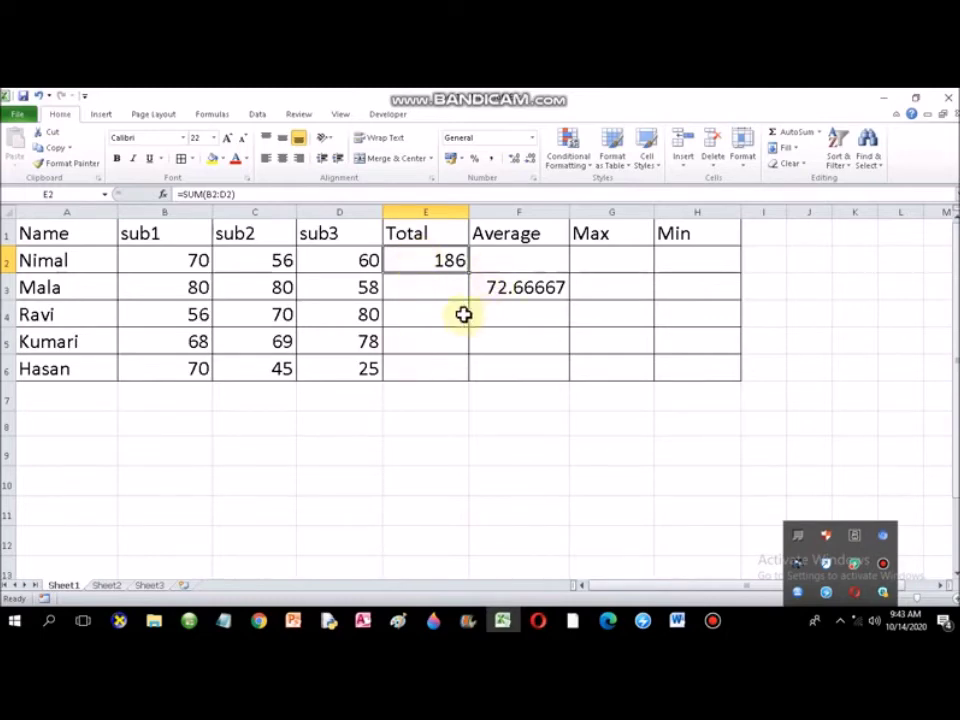
double_click(430, 258)
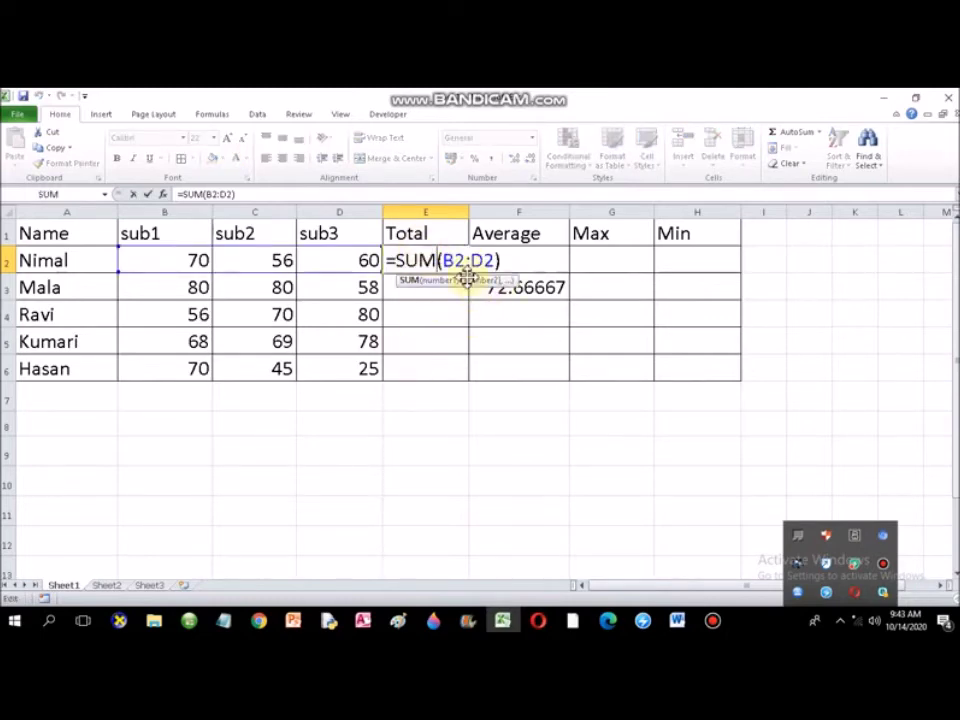
key("Return")
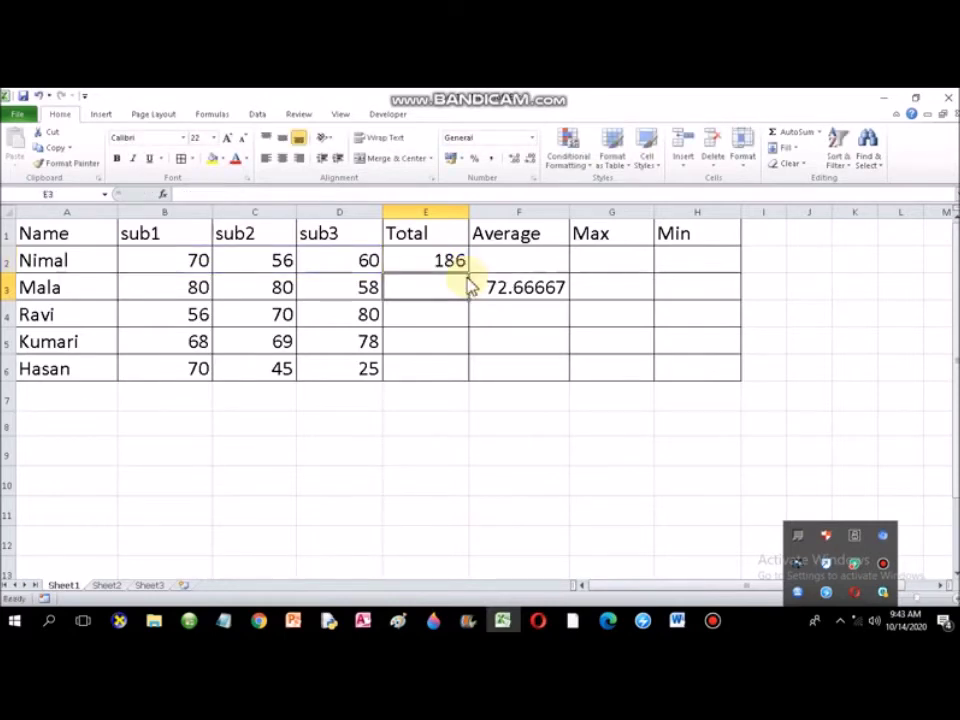
left_click(421, 257)
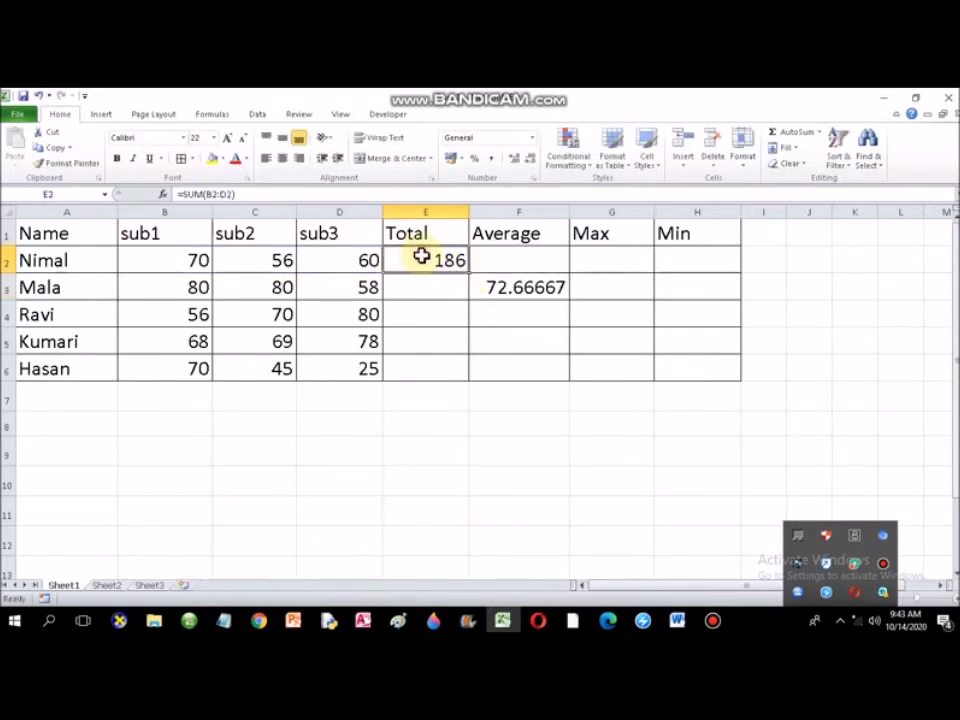
key("ctrl+c")
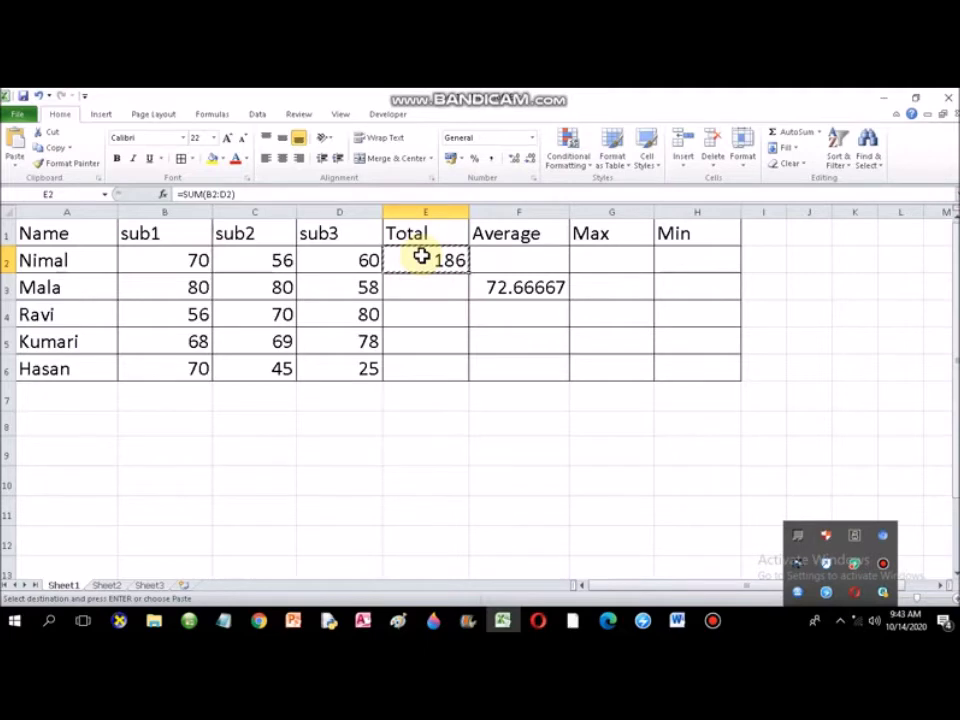
left_click(419, 373)
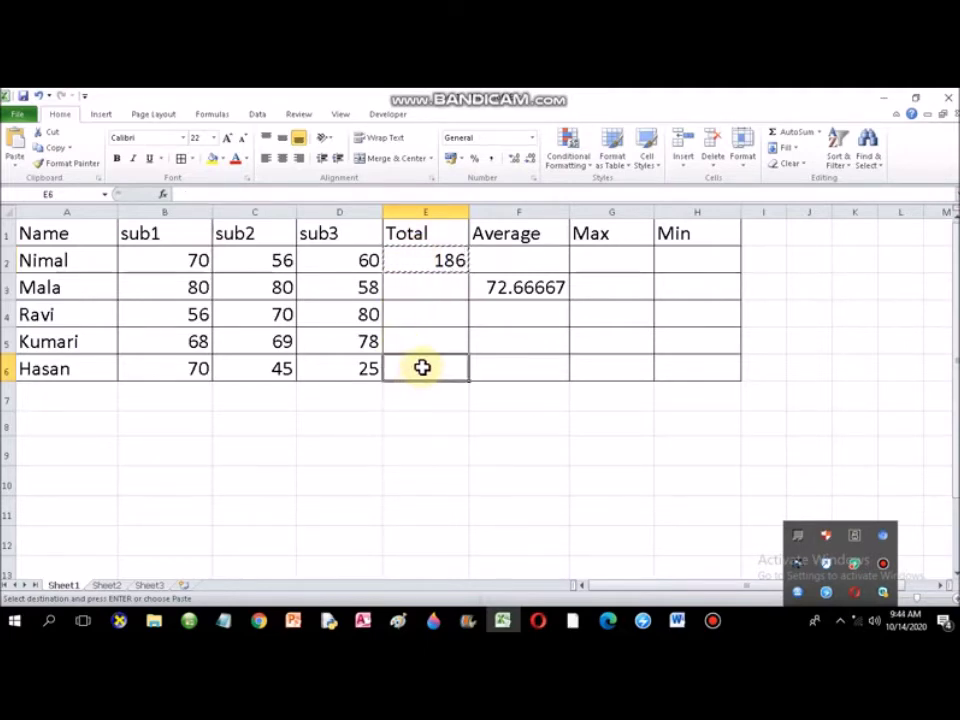
key("ctrl+v")
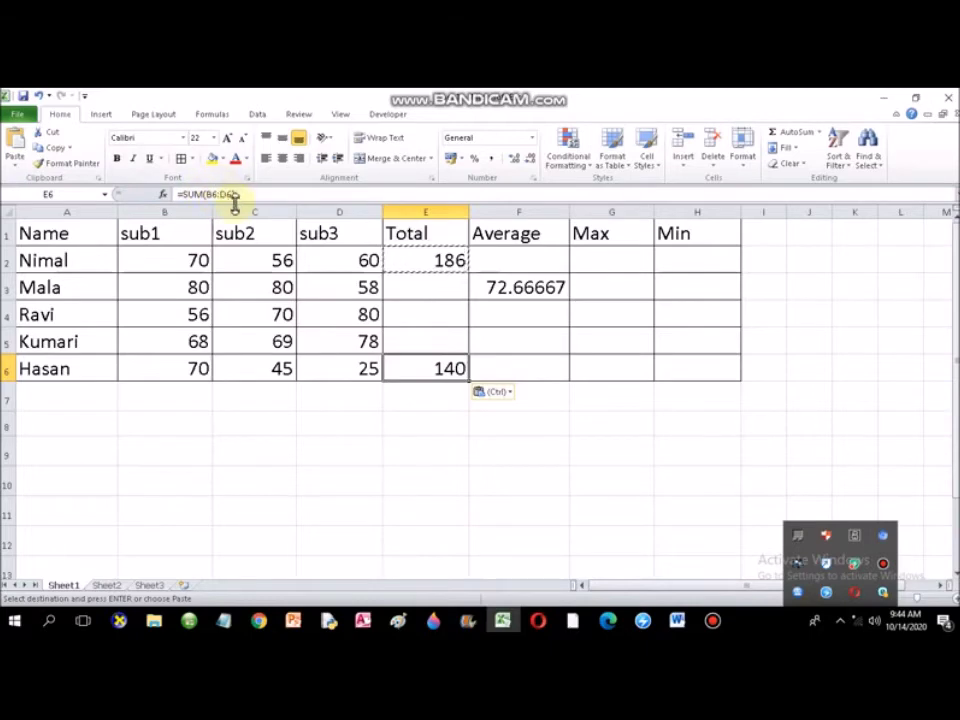
Compare the cell references in the copied E6 total formula with those in the original E2 formula
double_click(433, 368)
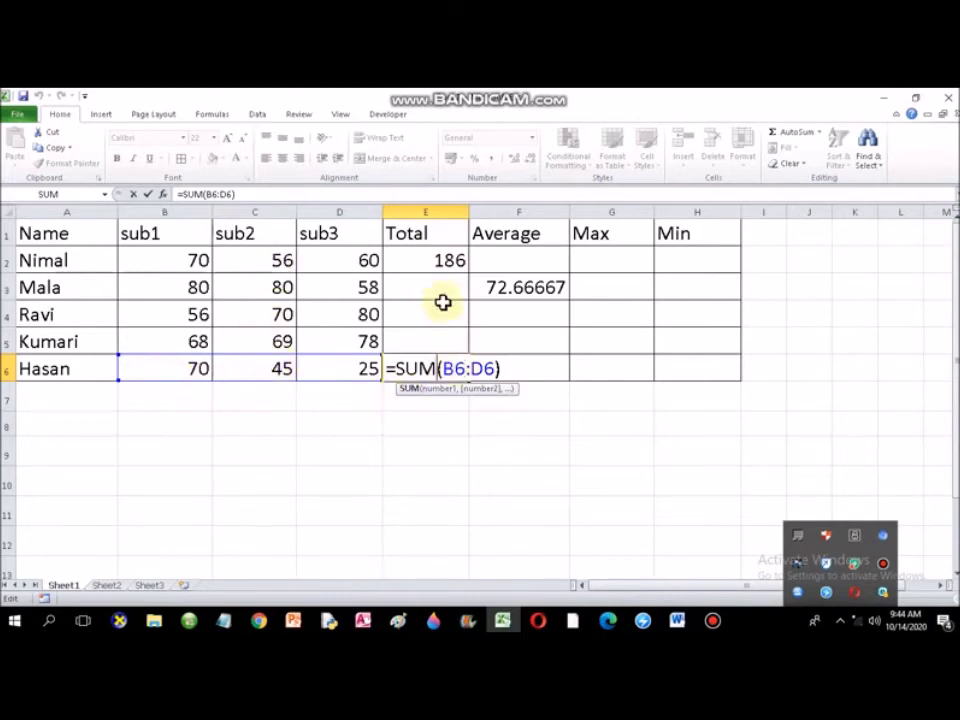
key("Return")
left_click(440, 268)
double_click(440, 264)
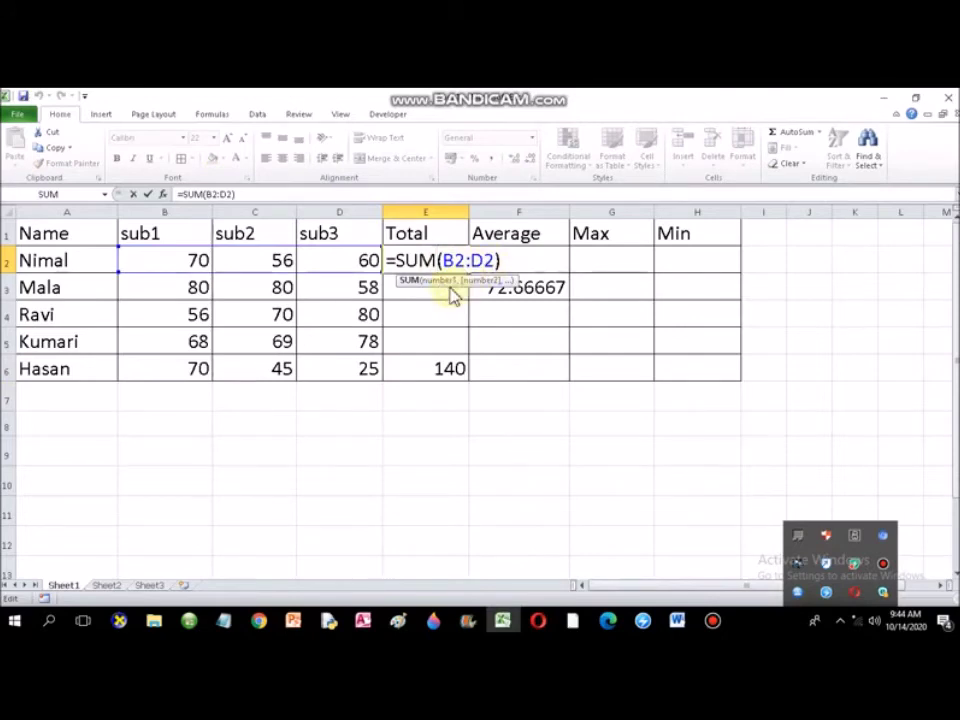
key("Return")
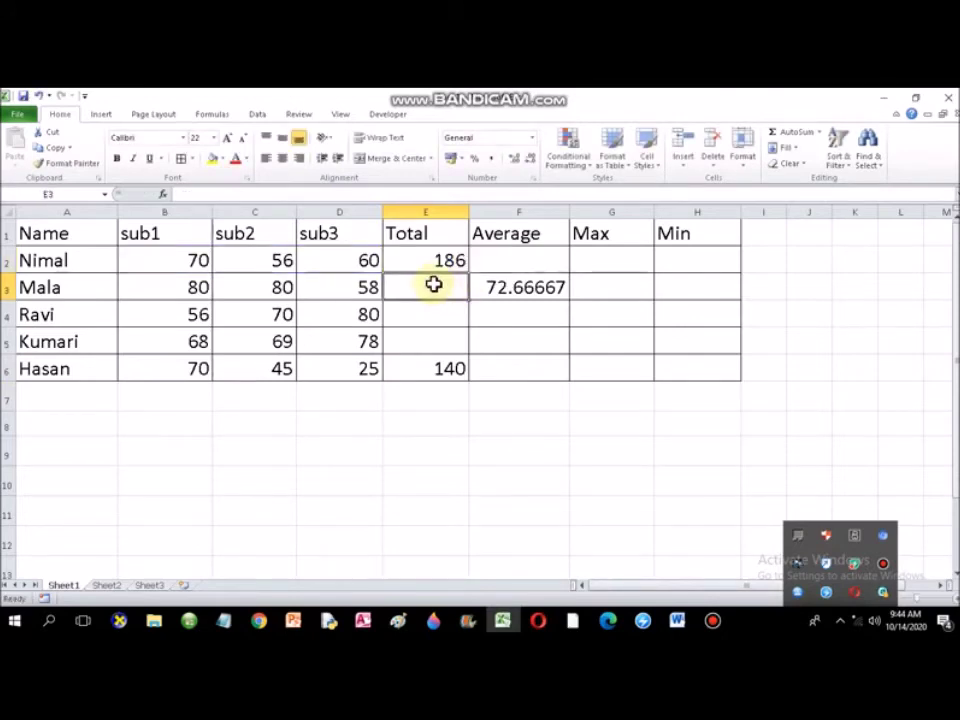
Fill the total formula from E2 down through E5 and inspect the copied formula in E3, keeping its references as =SUM(B3:D3)
left_click(440, 262)
left_click_drag(467, 273, 466, 350)
left_click(443, 285)
double_click(443, 288)
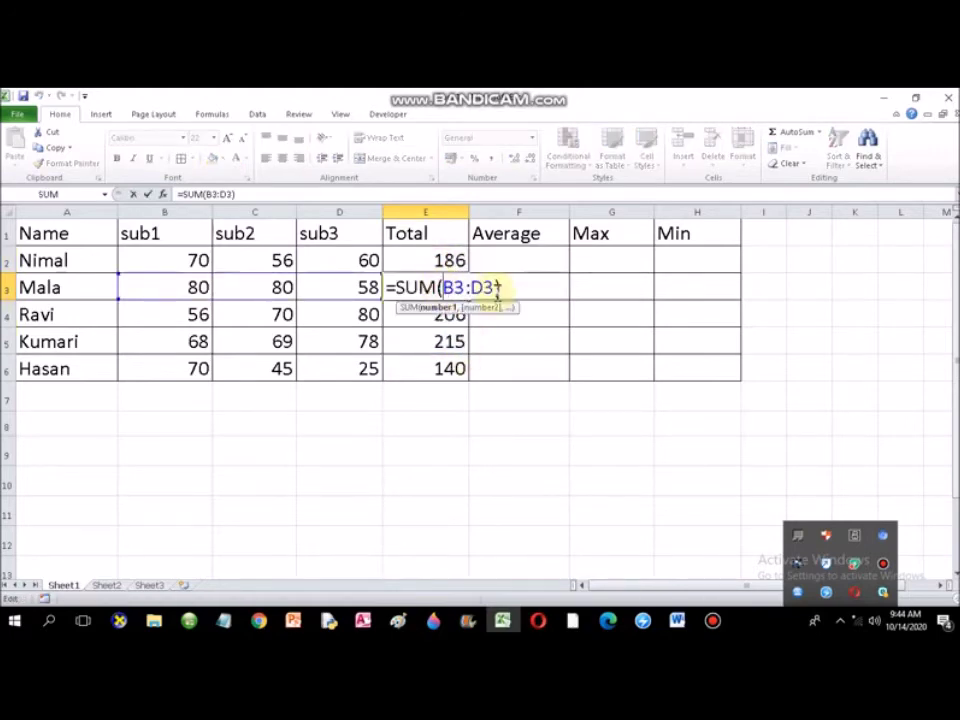
left_click(418, 318)
key("BackSpace")
key("BackSpace")
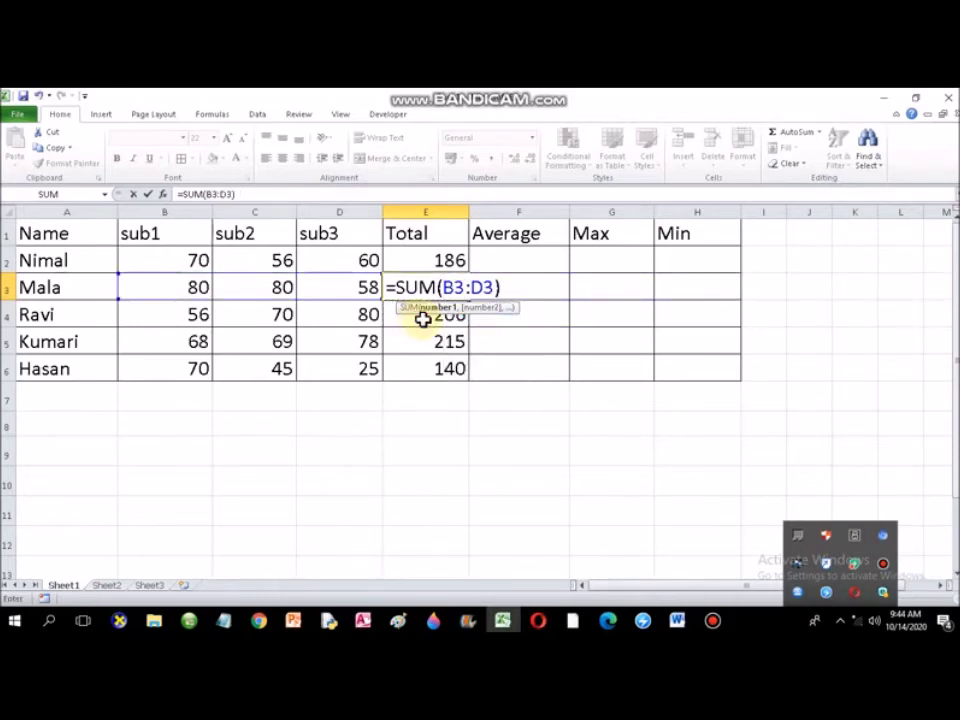
left_click(423, 318)
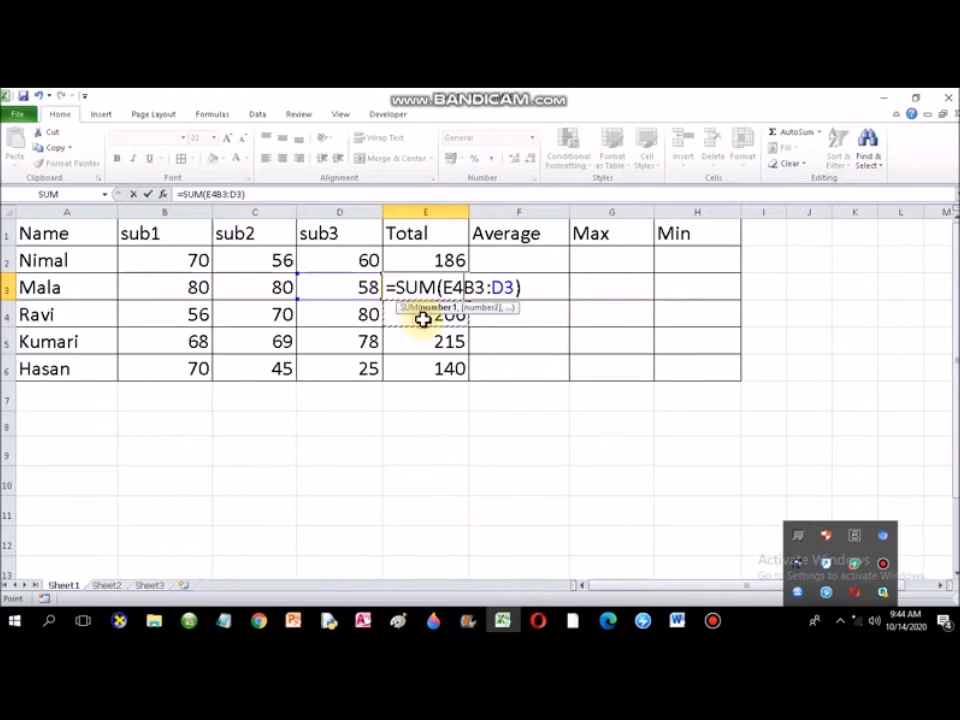
key("BackSpace")
key("BackSpace")
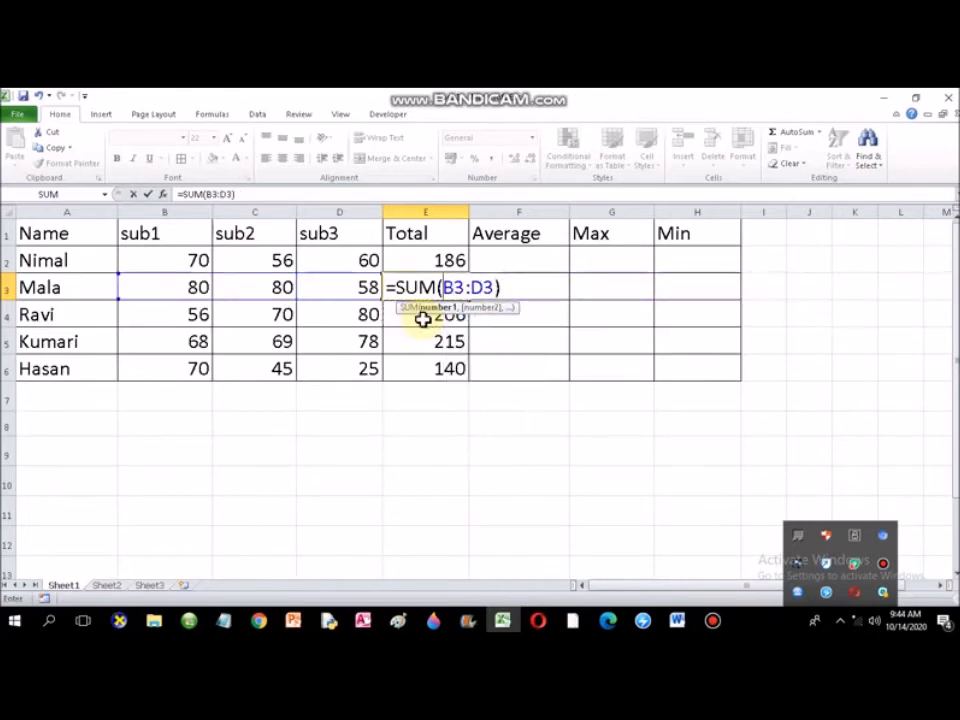
key("Return")
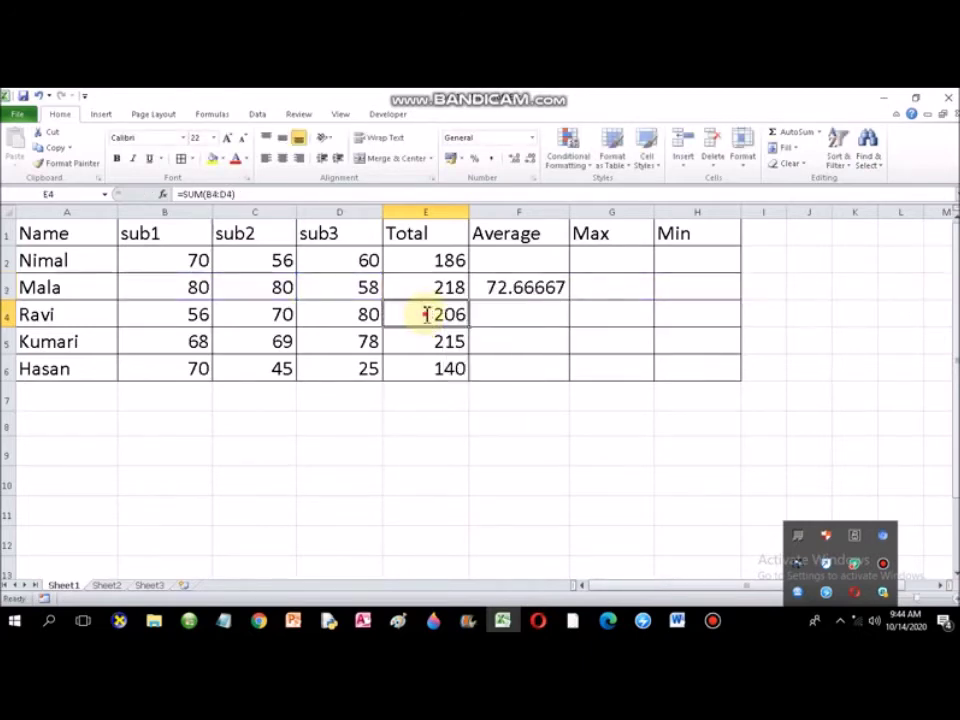
Inspect the cell references in the copied total formulas in E4, E5 and E6, leaving each formula as it is
double_click(425, 314)
key("Return")
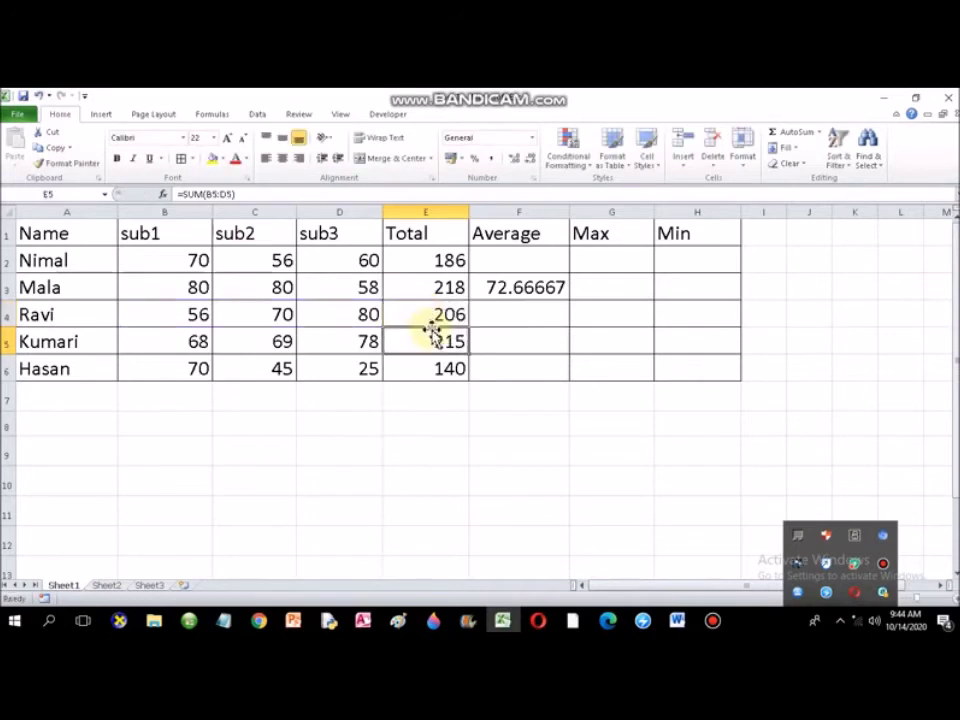
double_click(427, 342)
key("Return")
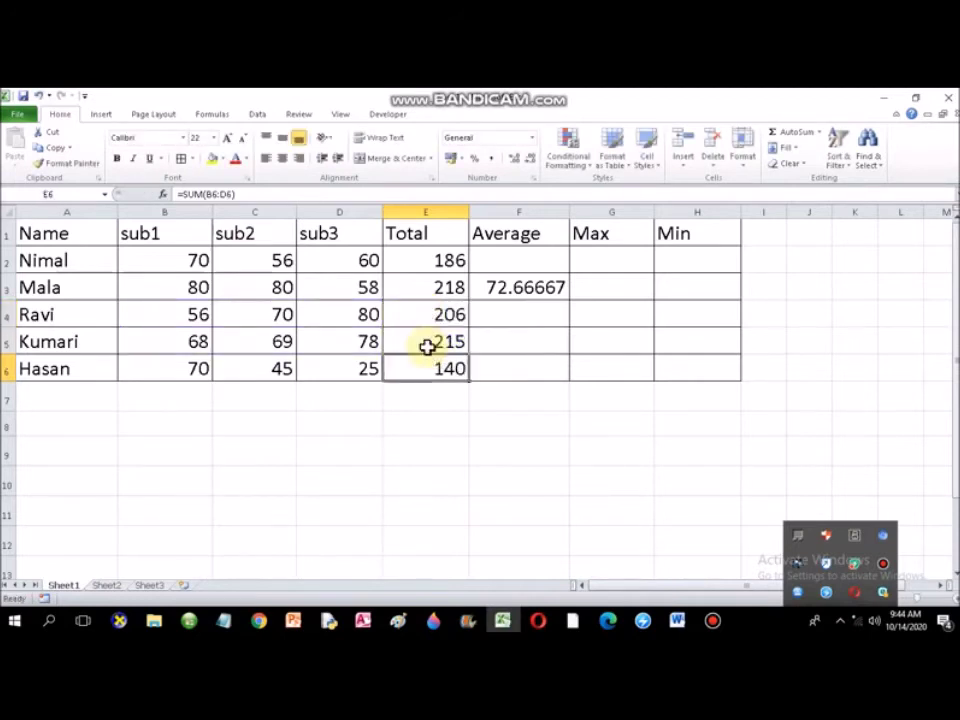
double_click(423, 374)
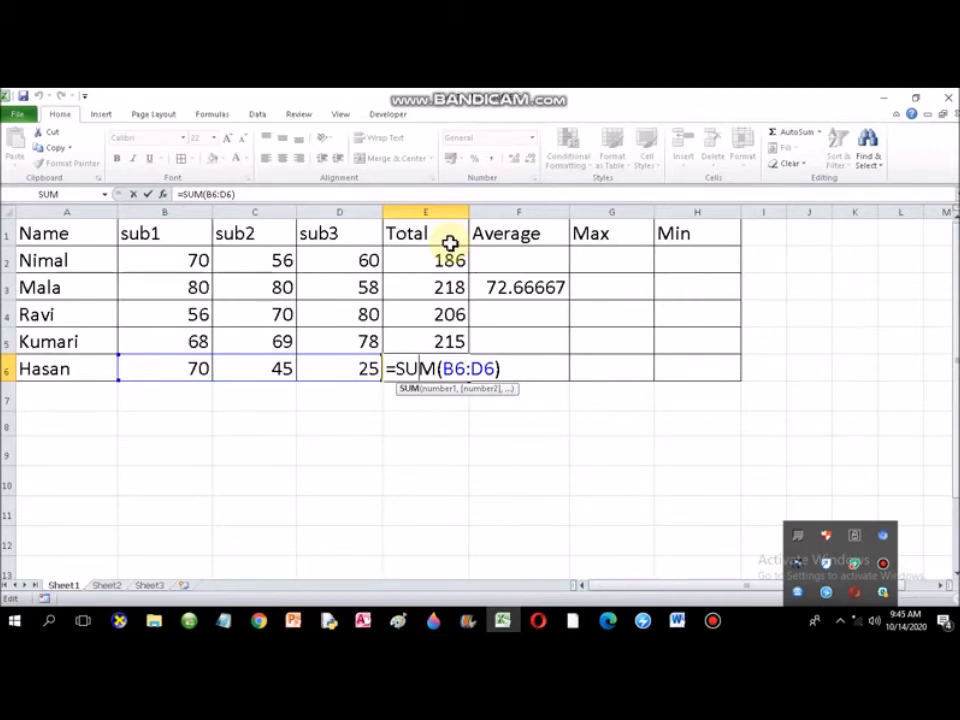
key("Return")
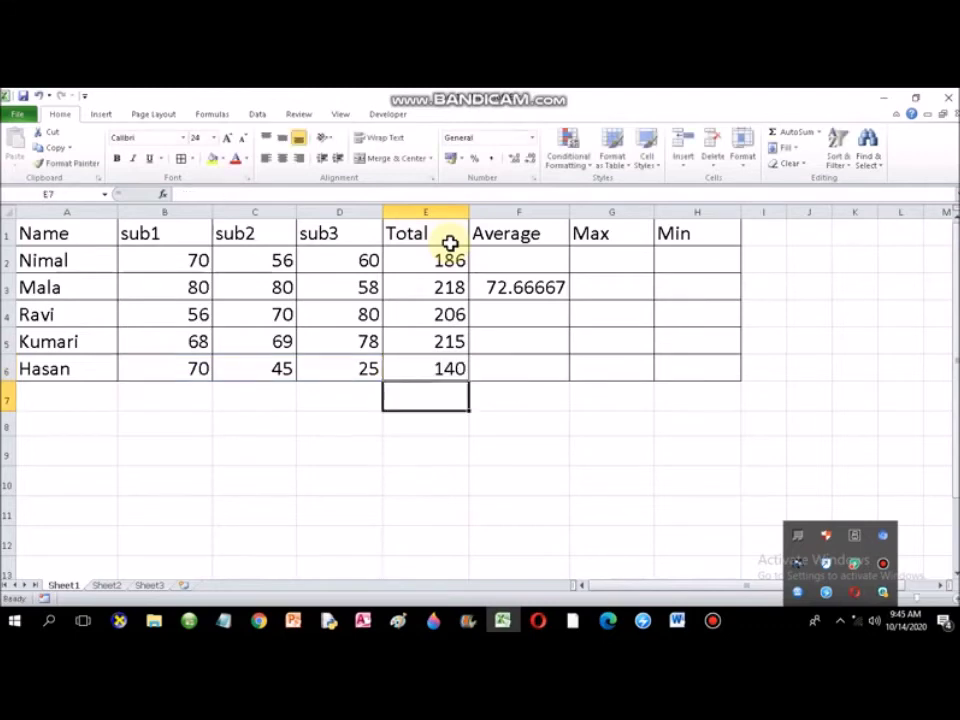
Check the Word question on the number of students, and enter =COUNT(A2:A6) in Excel cell E8
left_click(679, 621)
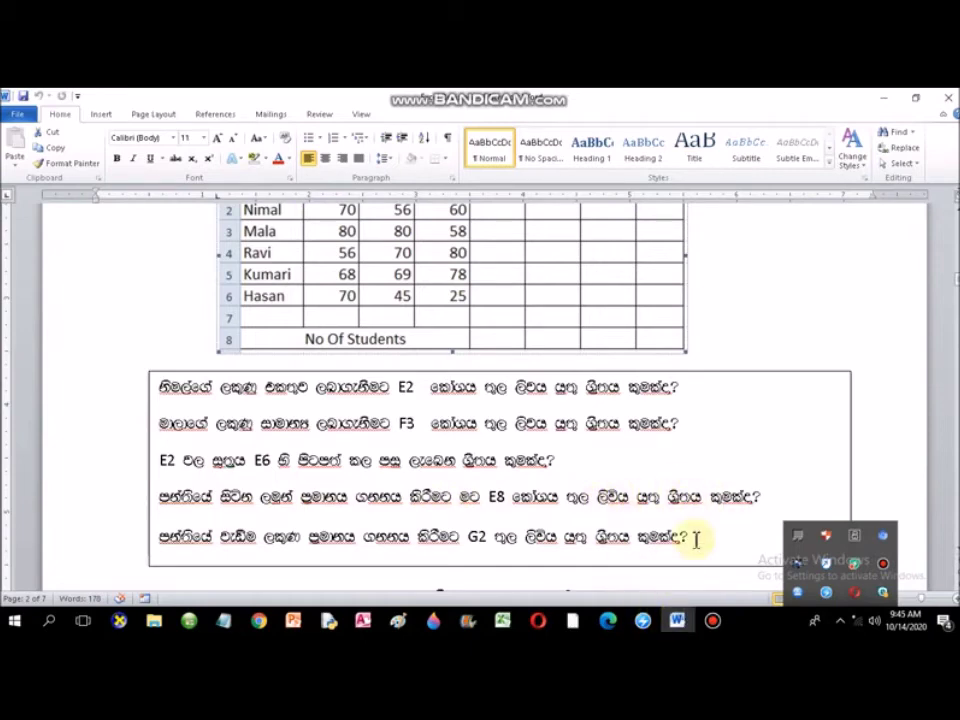
left_click(502, 620)
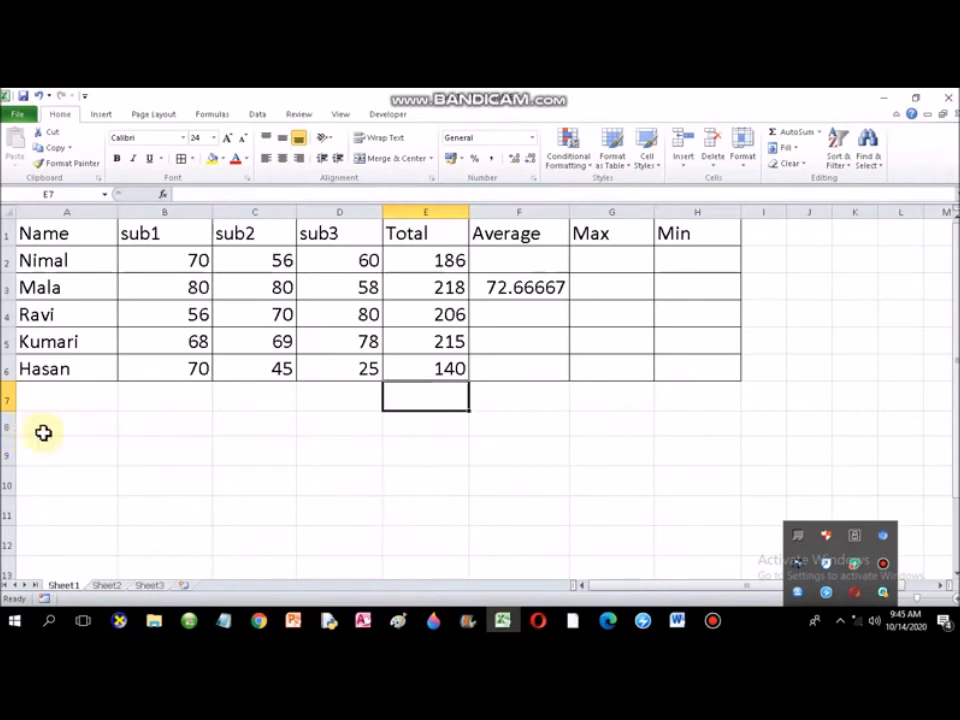
left_click(428, 431)
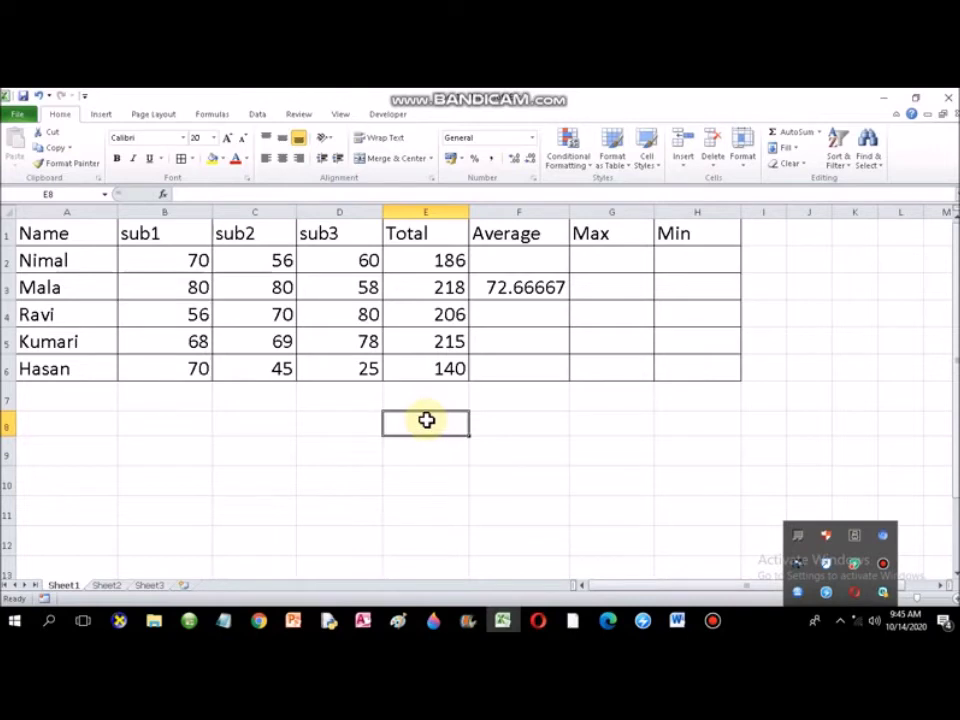
type("=")
type("count")
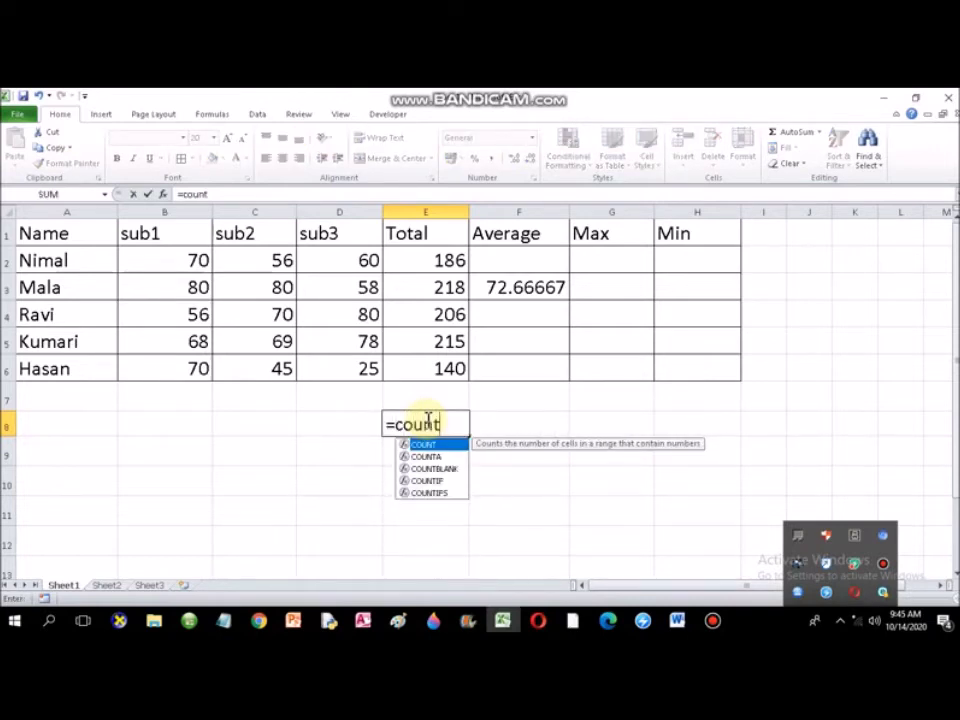
type("(")
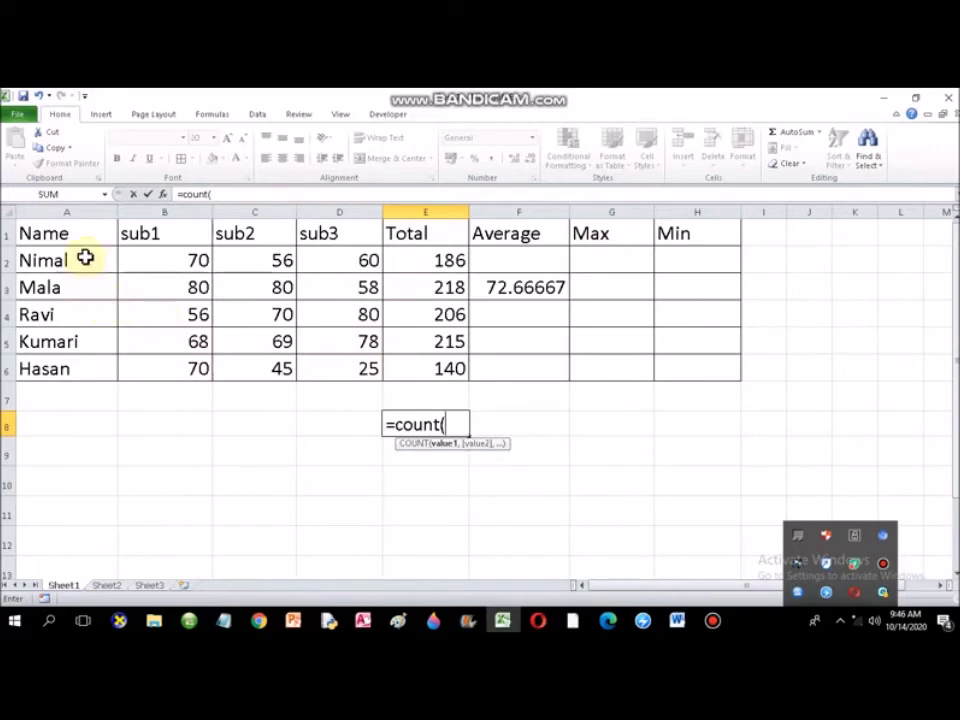
left_click_drag(85, 258, 91, 373)
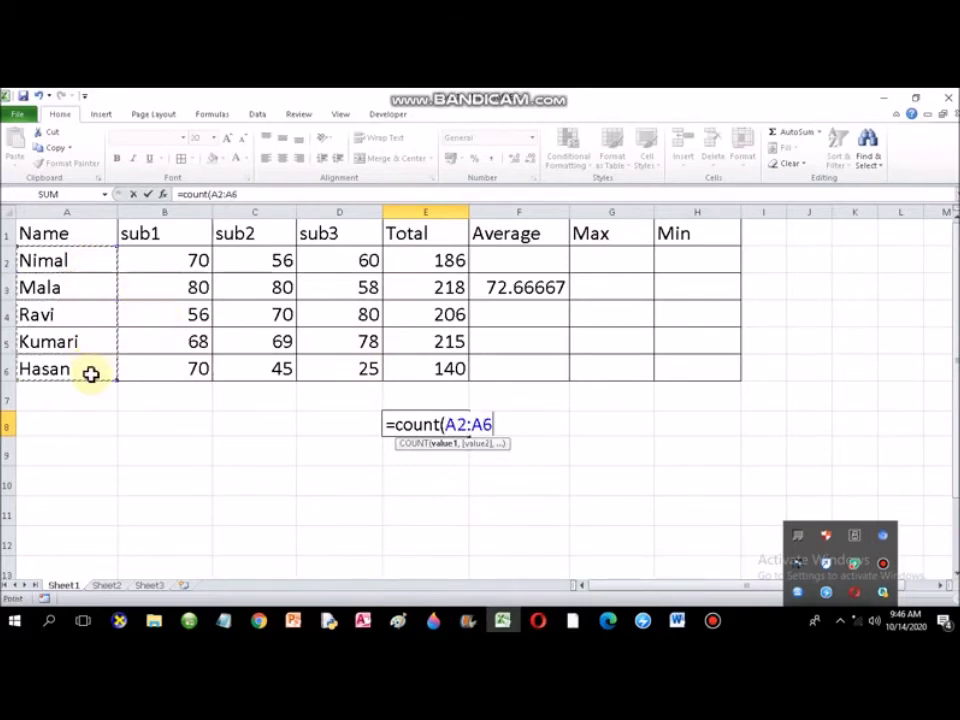
type(")")
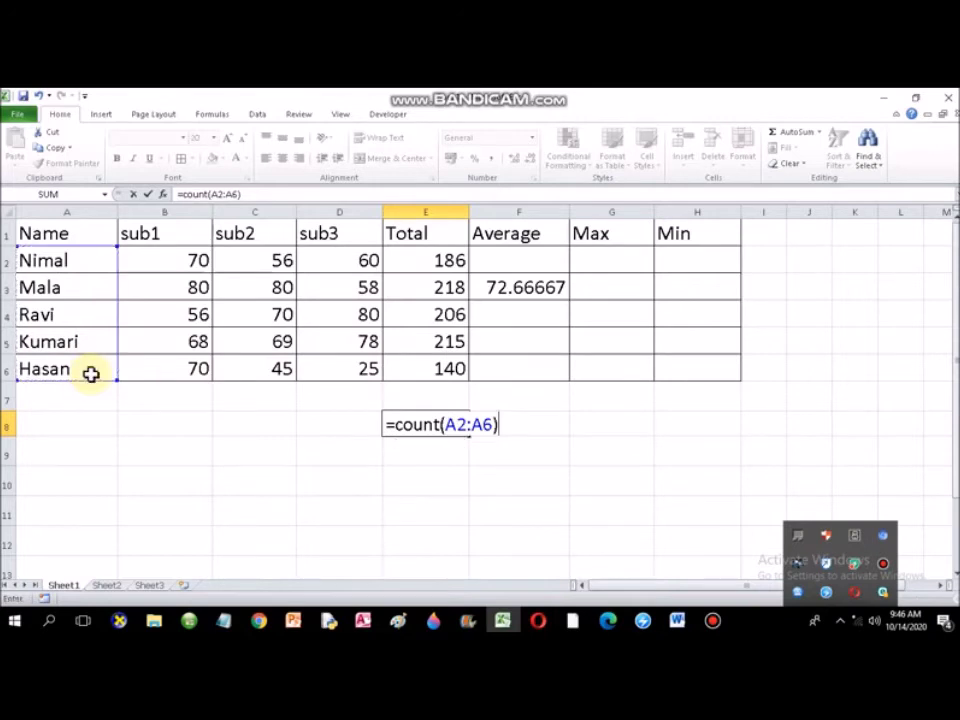
key("Return")
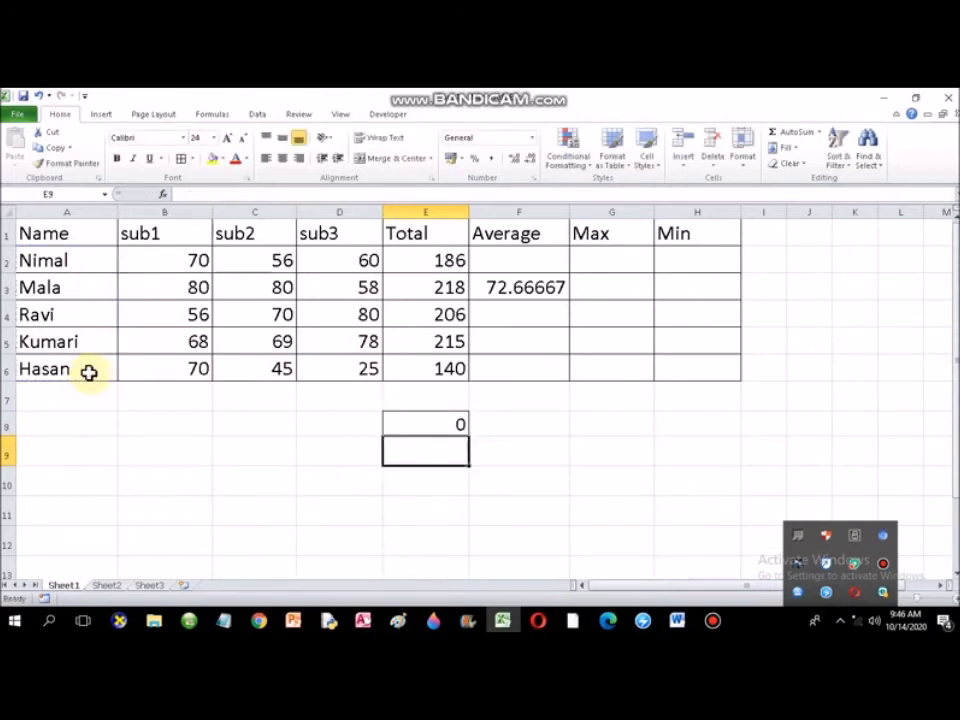
Change the COUNT range in E8 to the sub1 marks B2:B6, and review the corrected formula
double_click(443, 424)
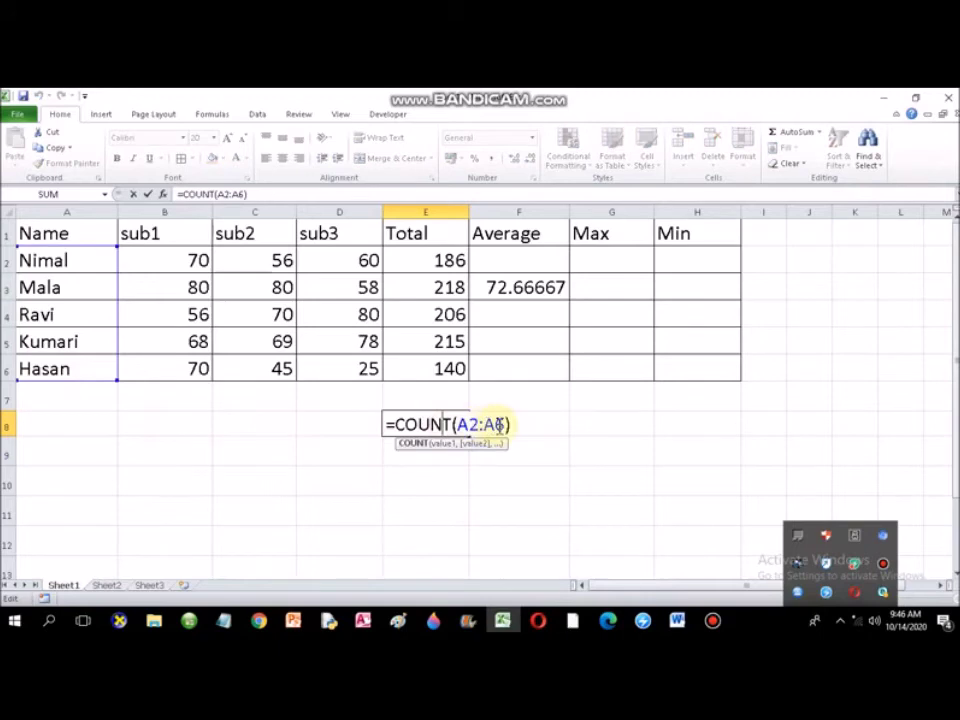
key("BackSpace")
key("BackSpace")
key("BackSpace")
key("BackSpace")
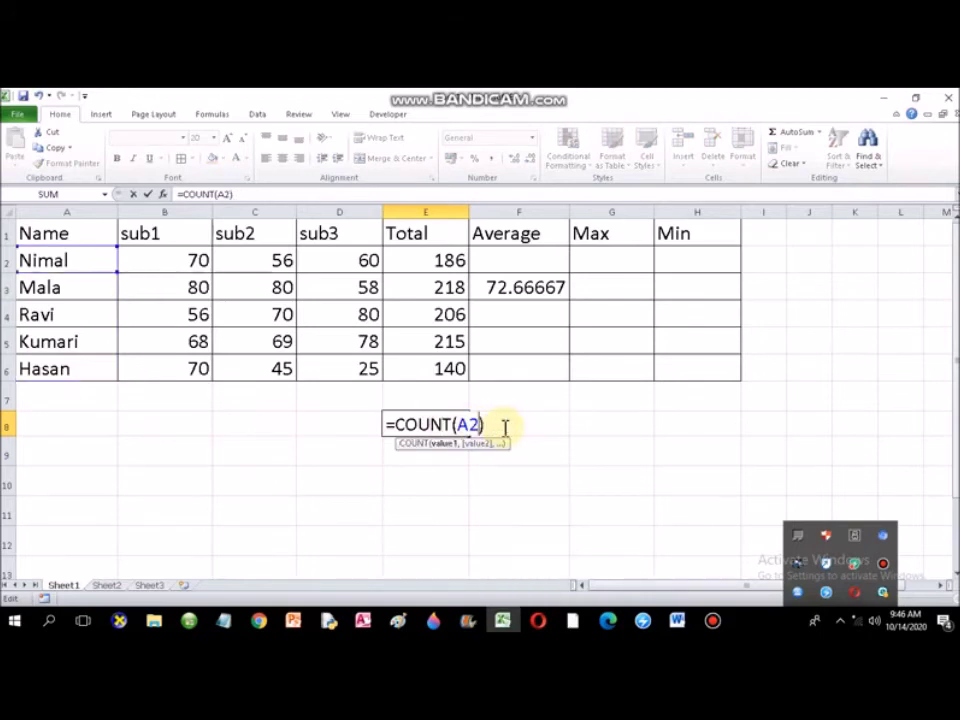
key("BackSpace")
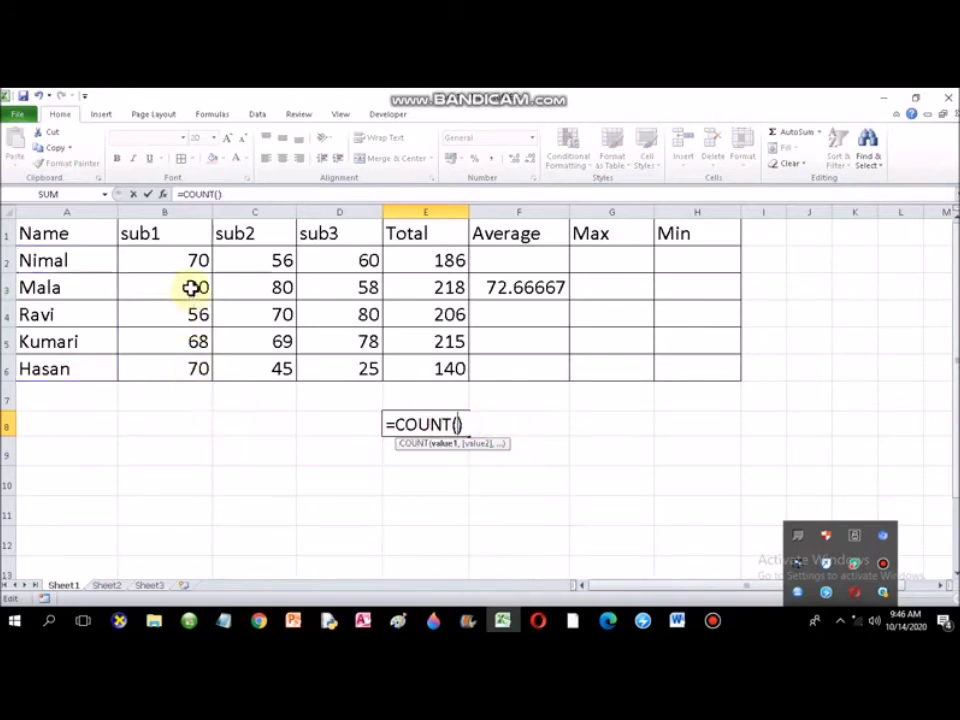
left_click_drag(191, 261, 193, 369)
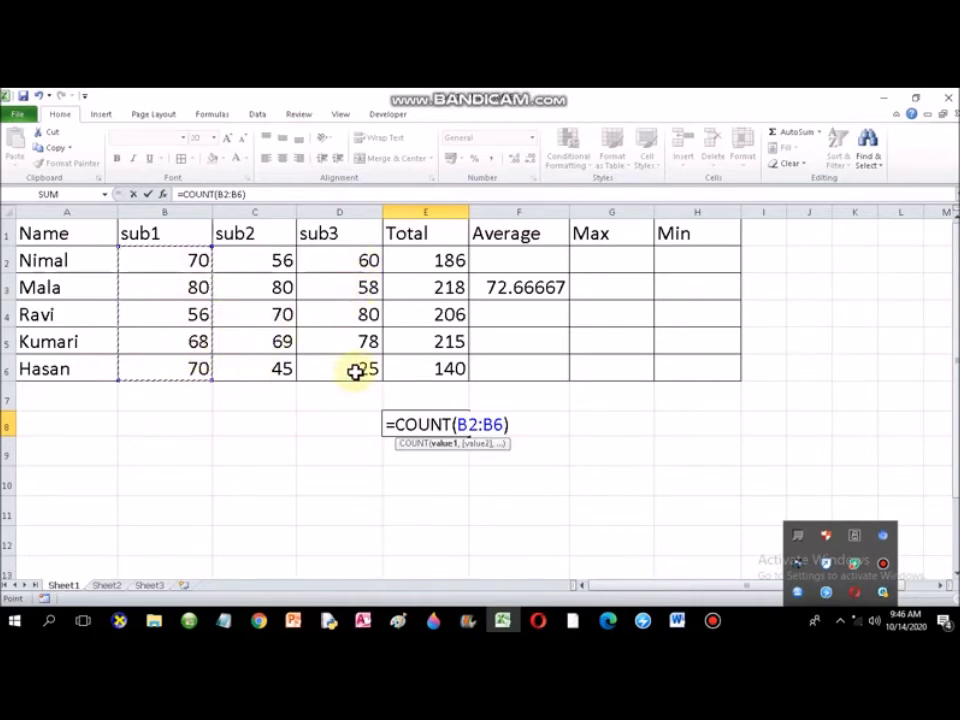
key("Return")
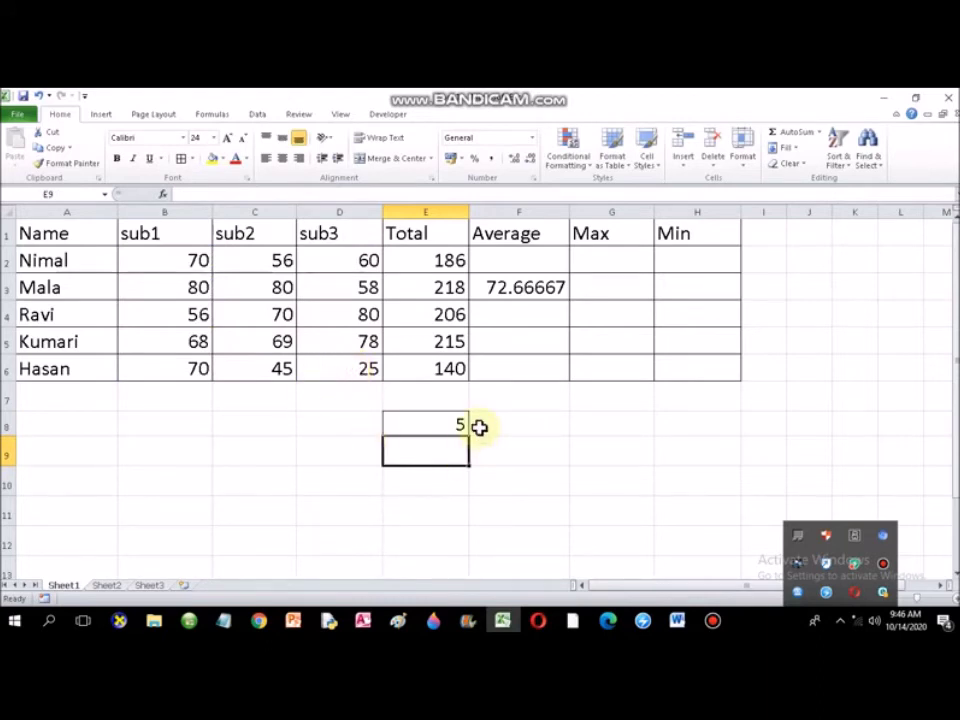
double_click(433, 424)
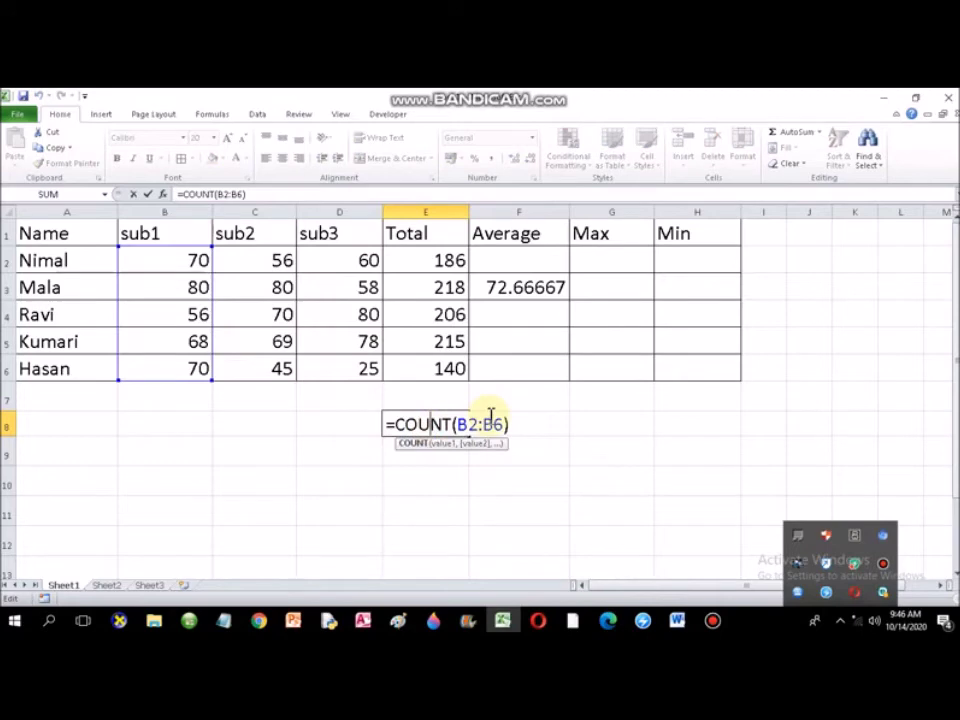
key("Return")
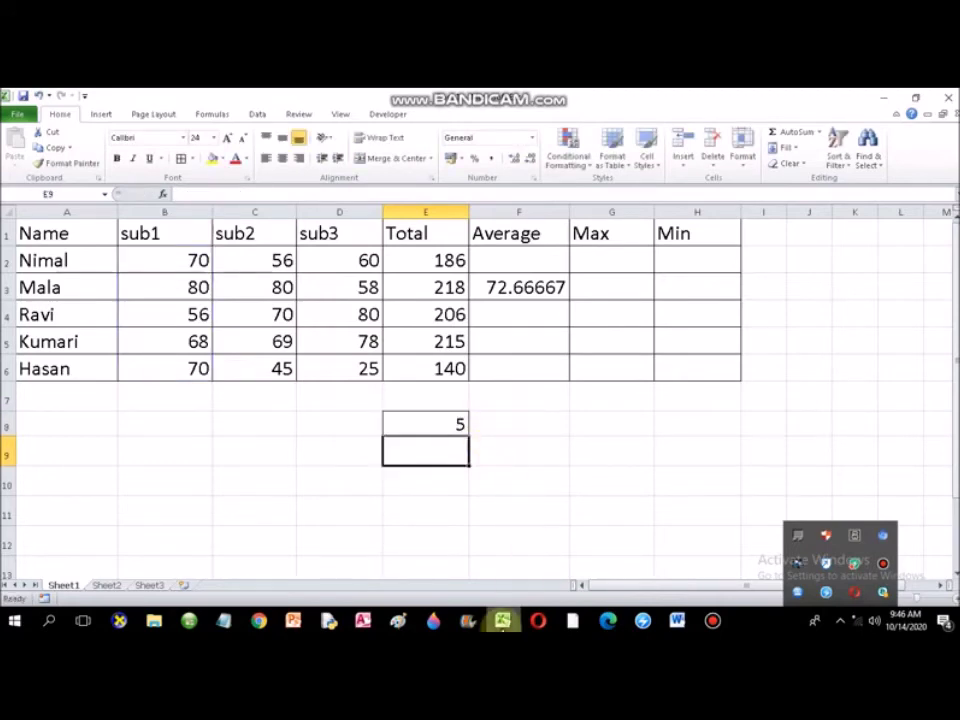
Check the Word question on the class's highest mark, and enter =MAX(E2:E6) in Excel cell G2
key("Up")
key("alt+Tab")
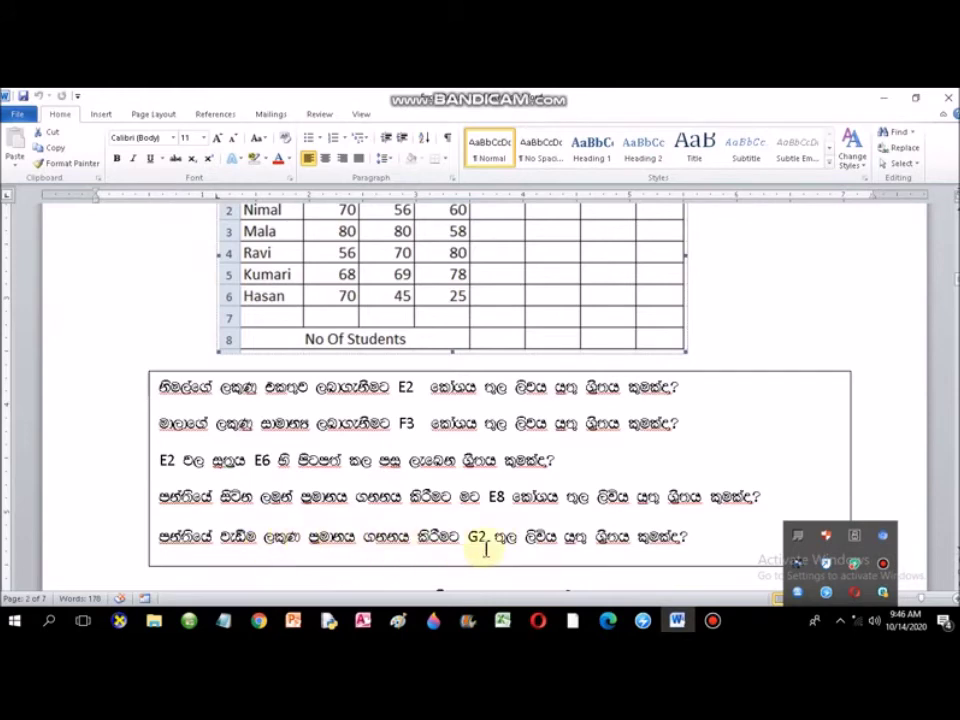
left_click(503, 620)
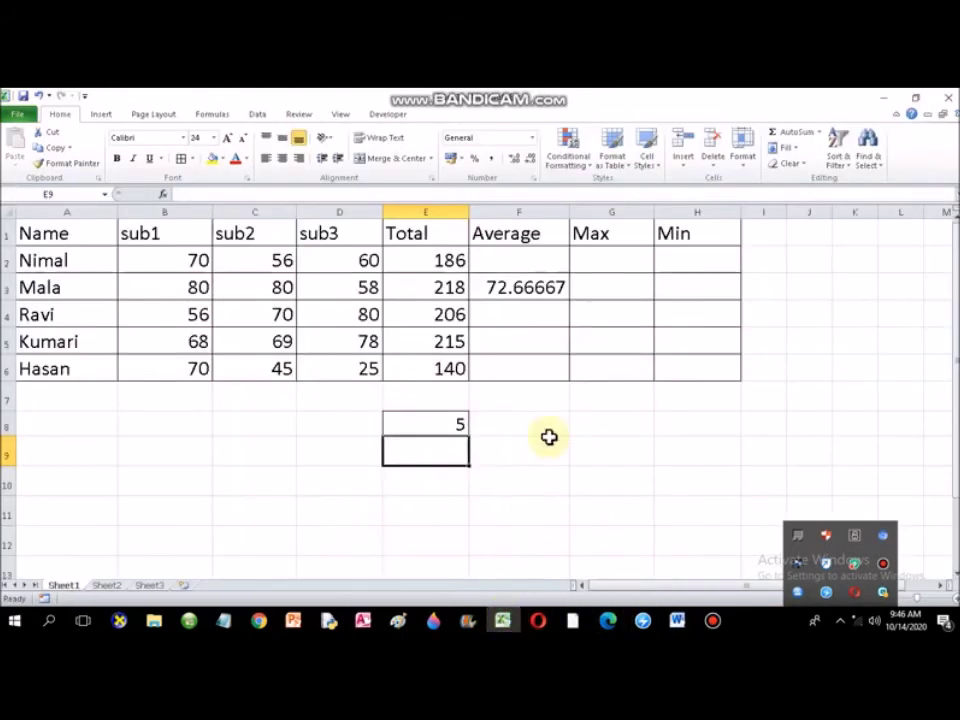
left_click(612, 257)
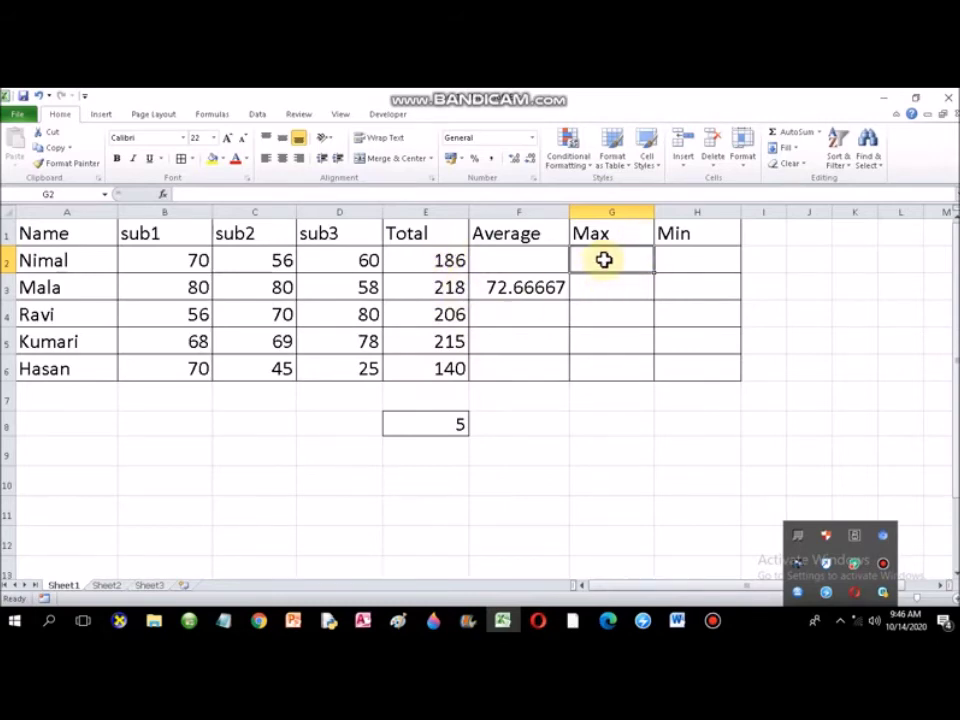
type("=m")
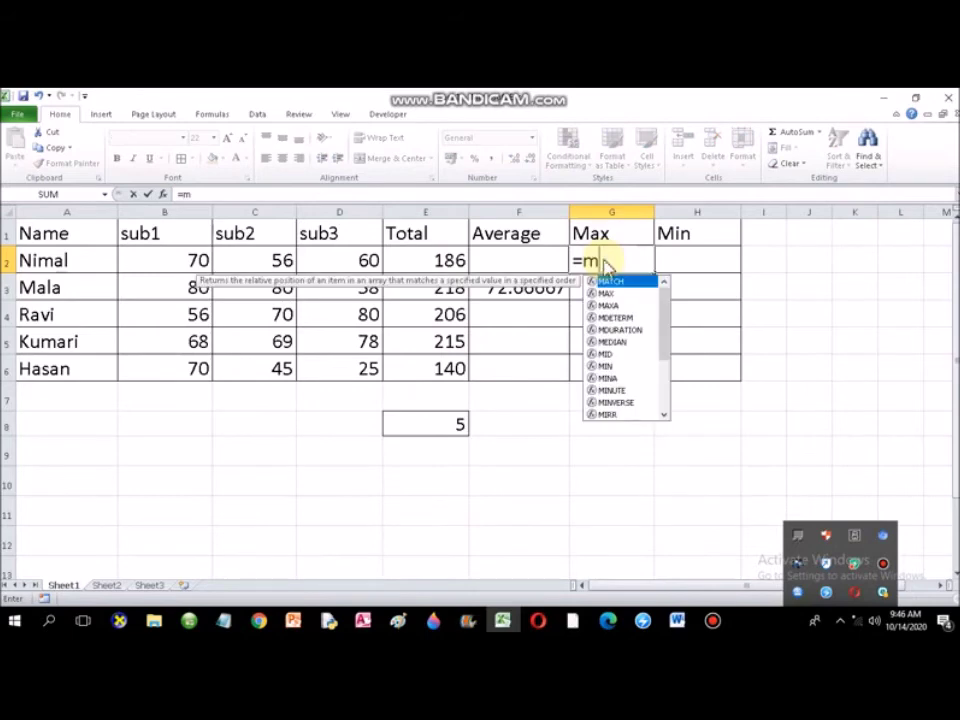
type("ax(")
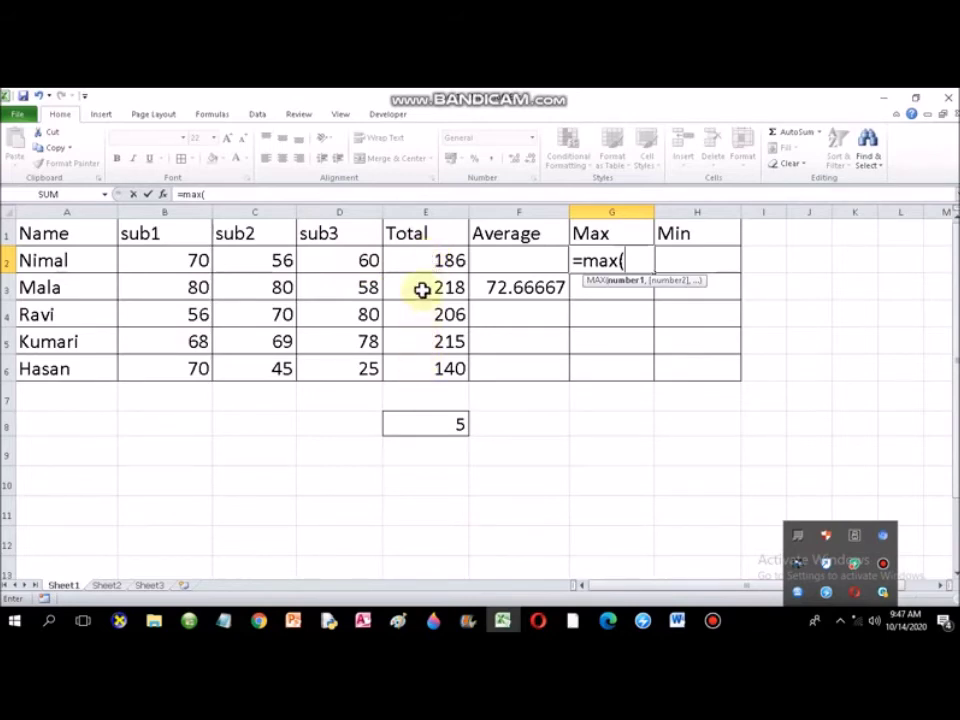
left_click_drag(437, 259, 435, 369)
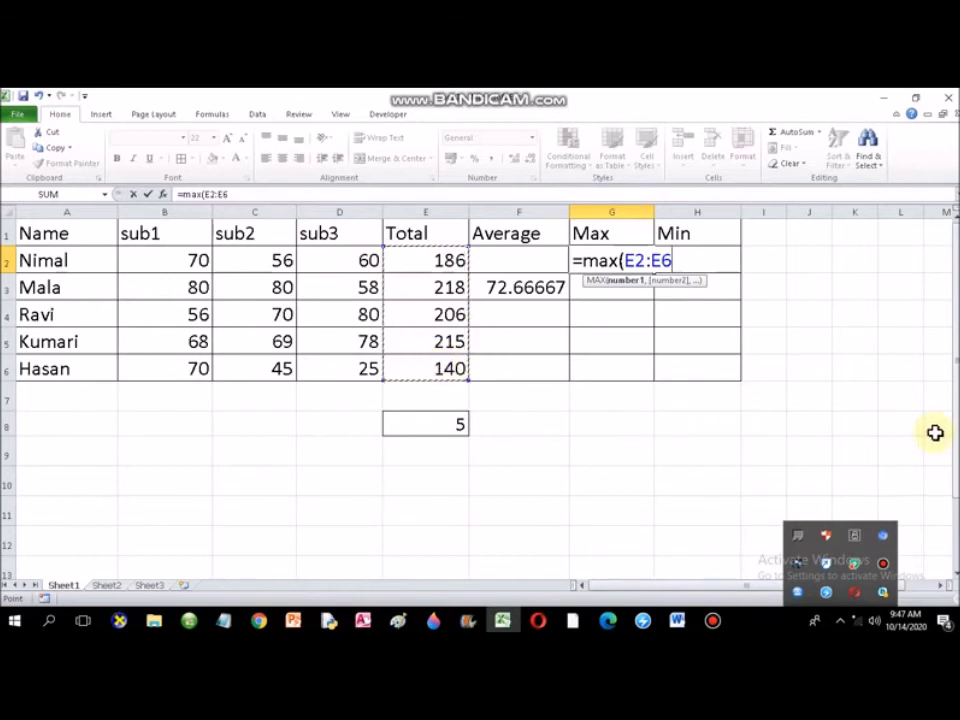
type(")")
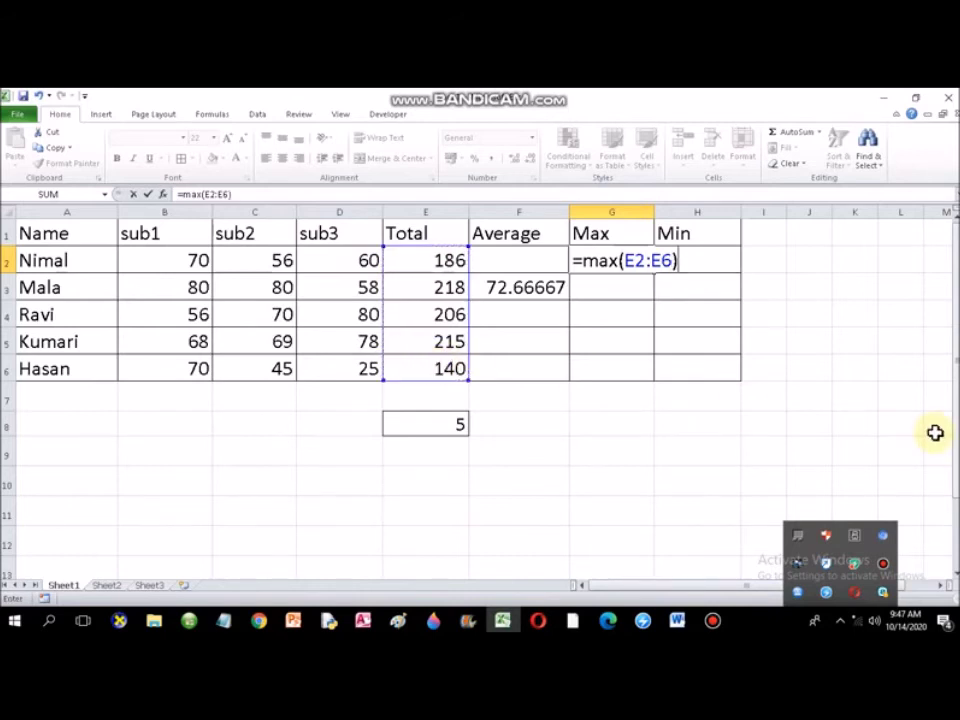
key("Return")
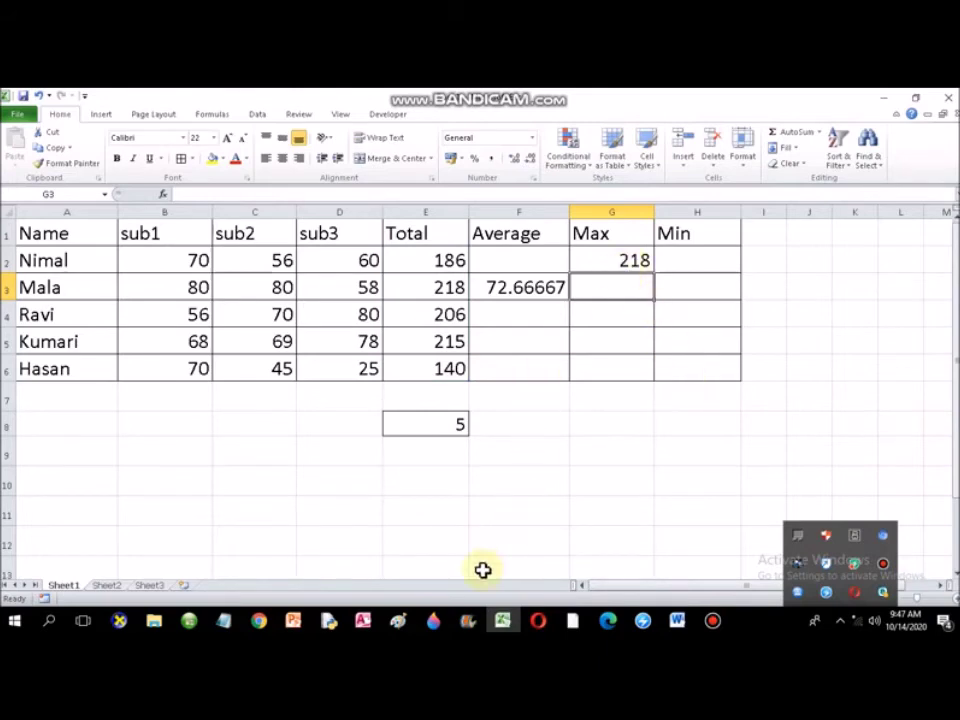
Glance at the Word questions, find the lowest total in Excel cell H2 with =MIN(E2:E6), and switch back to Word
left_click(677, 621)
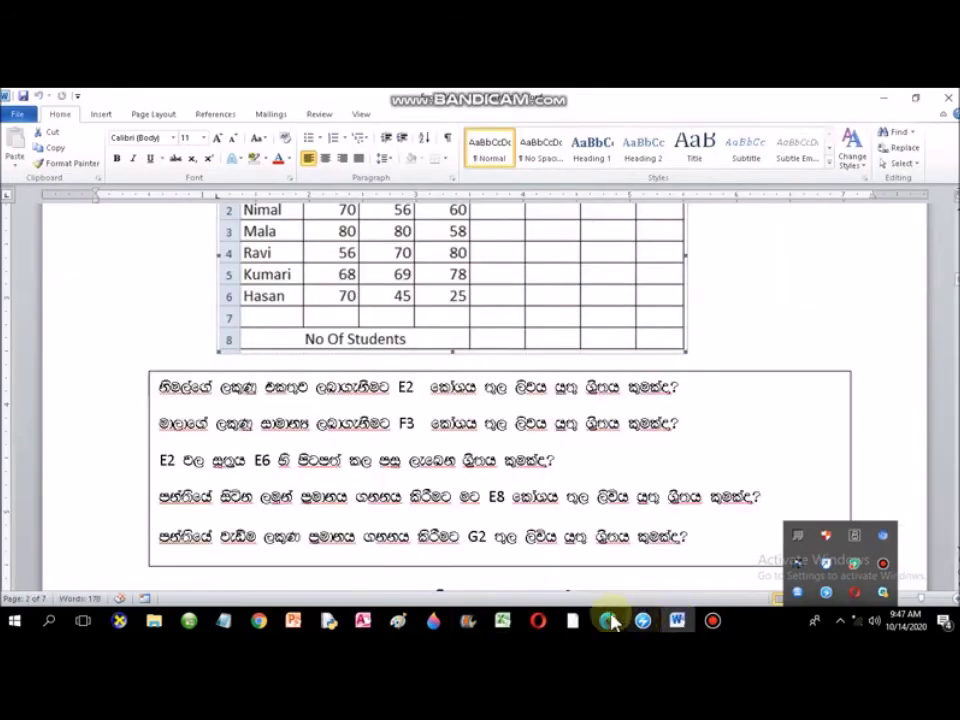
left_click(504, 621)
left_click(694, 262)
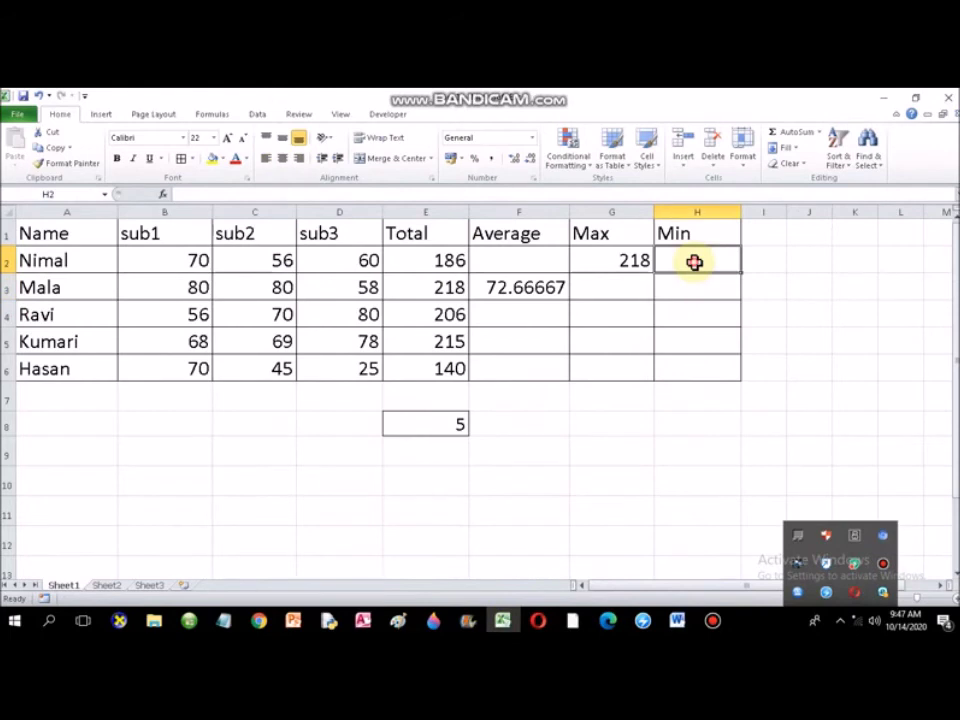
type("=")
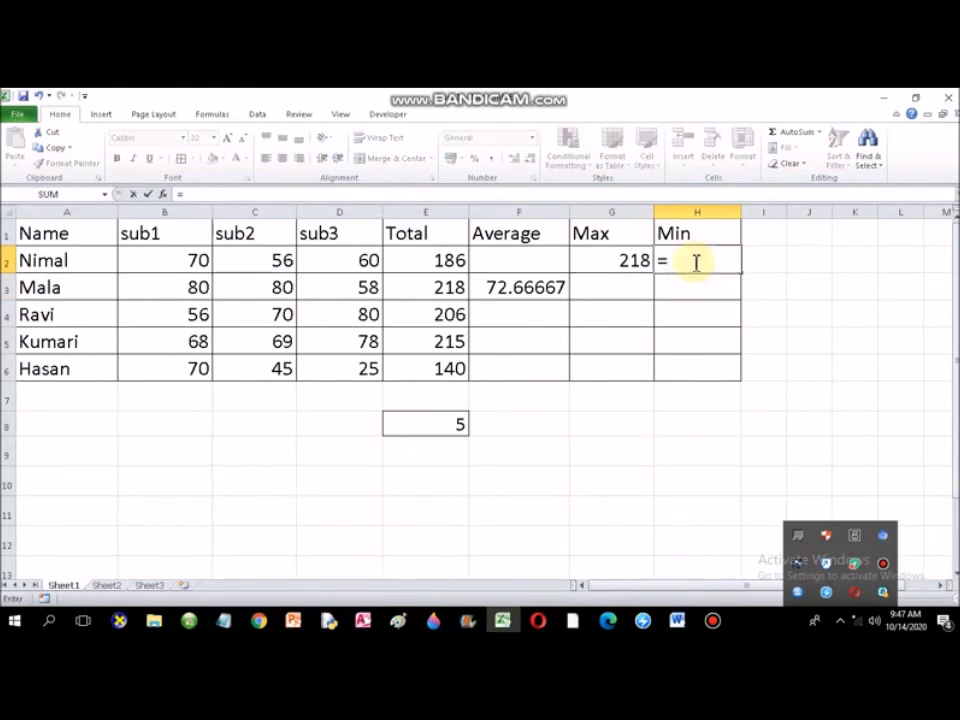
type("min")
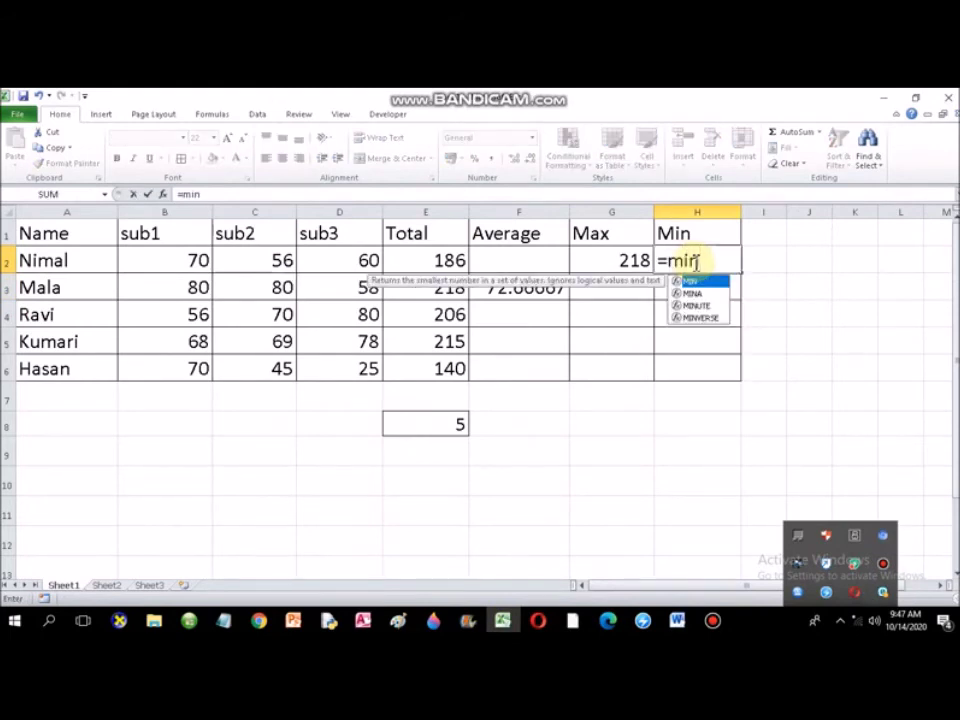
type("(")
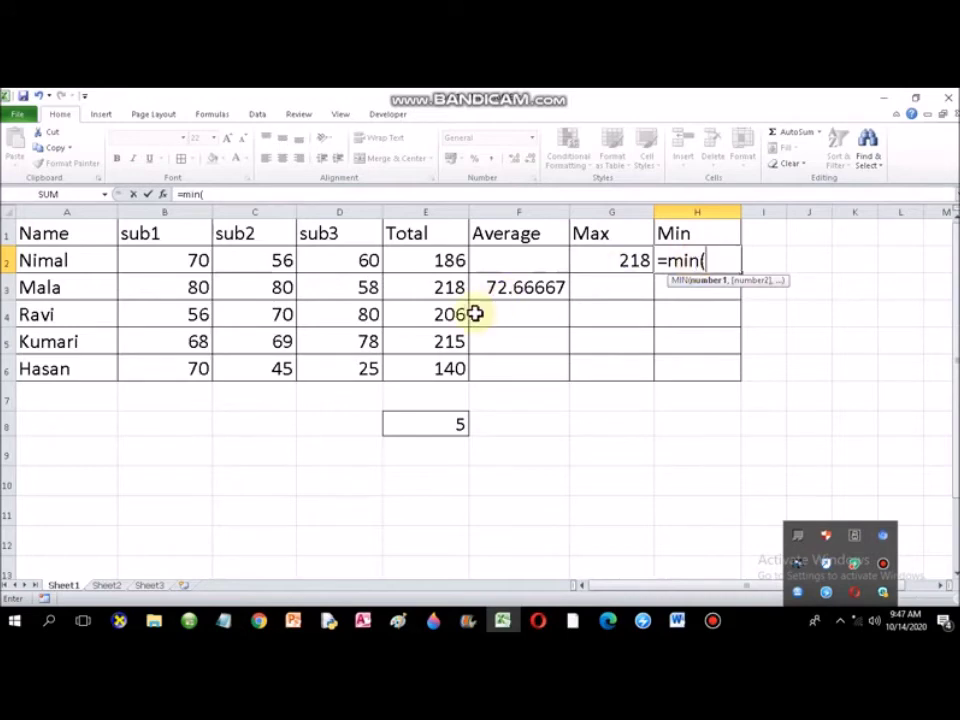
left_click_drag(431, 259, 409, 368)
type(")")
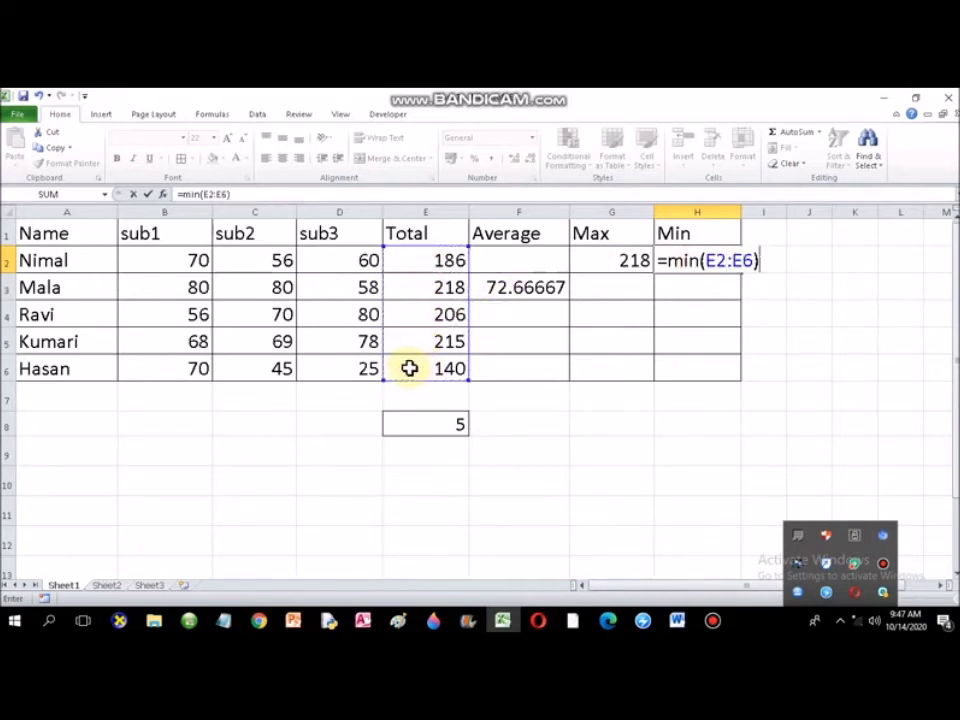
key("Return")
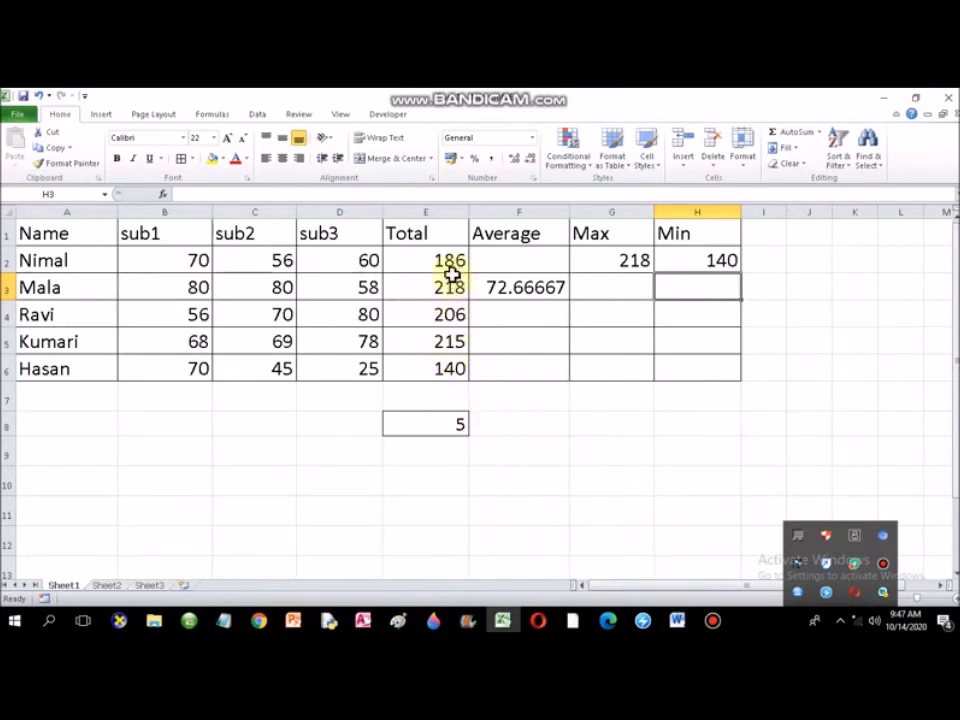
left_click(677, 621)
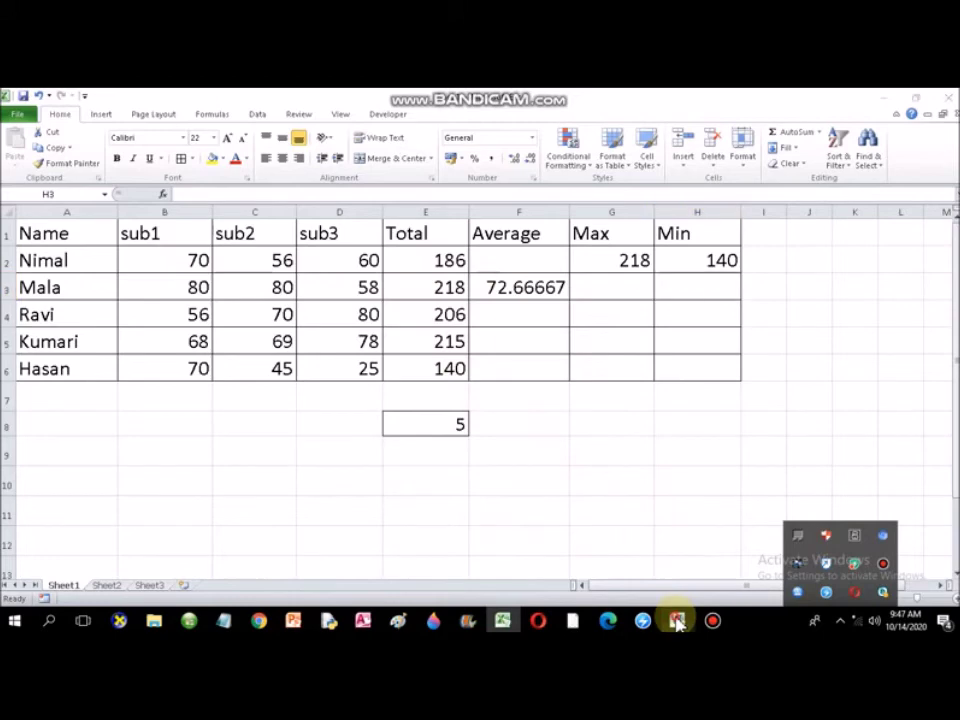
left_click(712, 621)
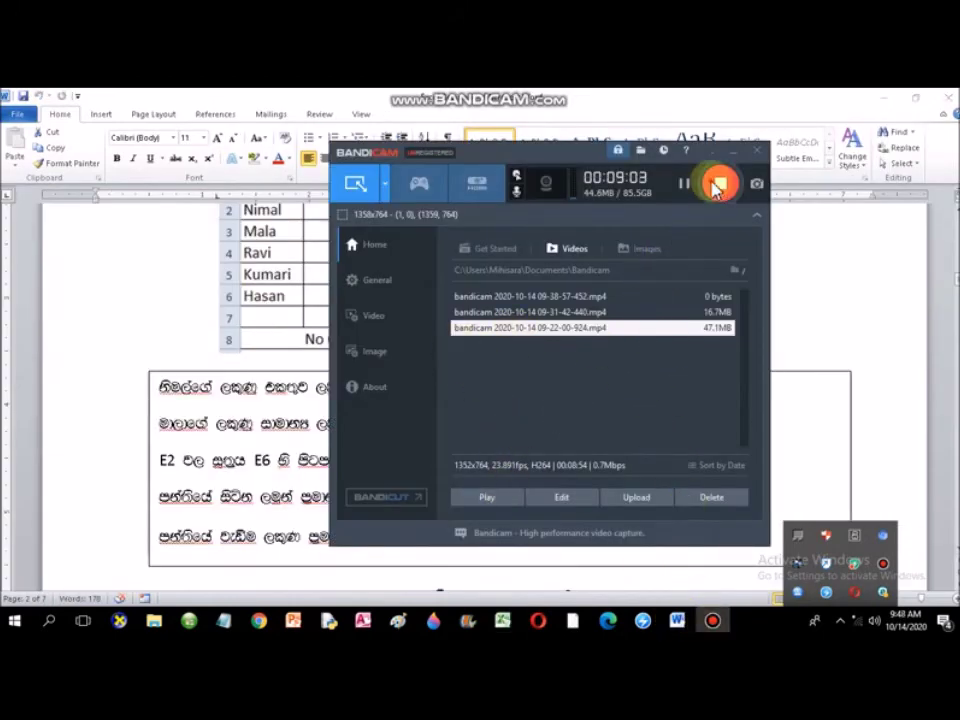
left_click(716, 186)
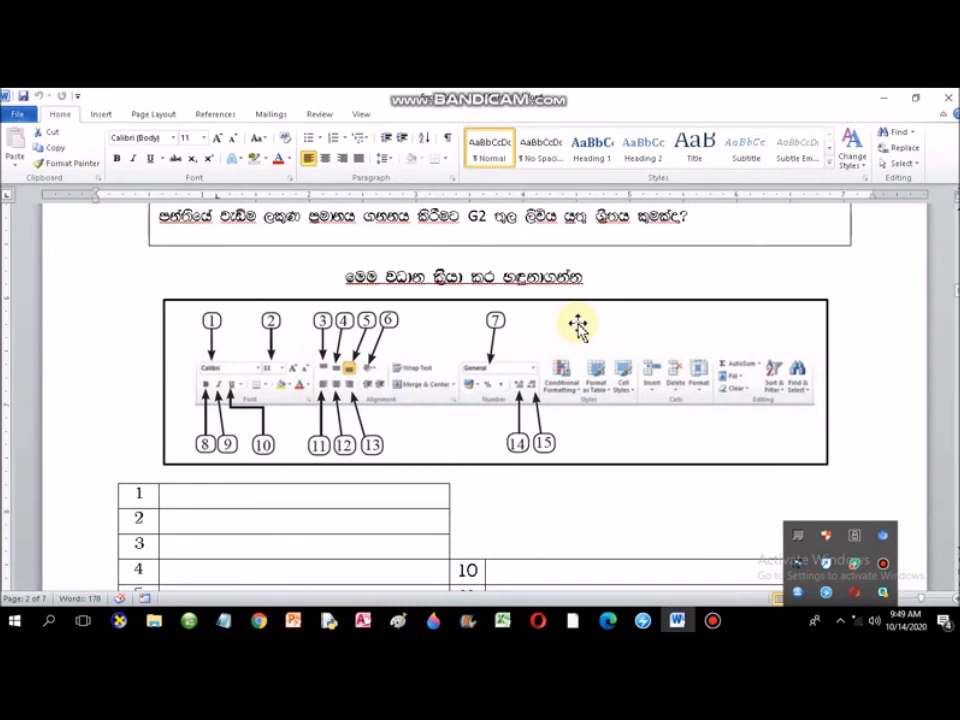
Switch to Excel, widen column C and make row 8 taller below the marks table
left_click(502, 621)
left_click(288, 425)
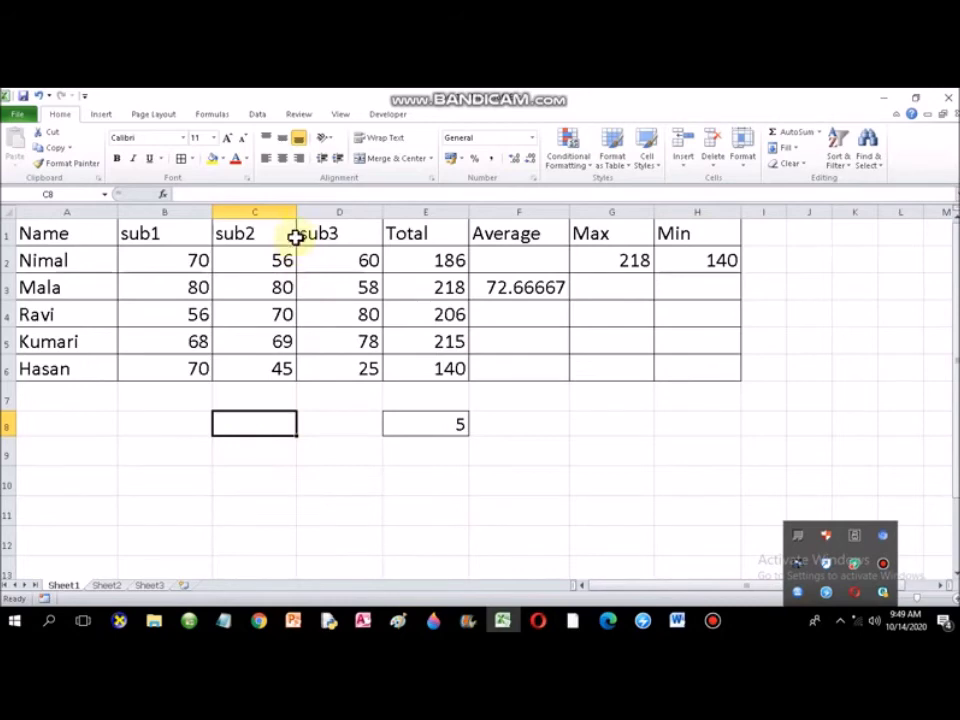
left_click_drag(298, 212, 325, 212)
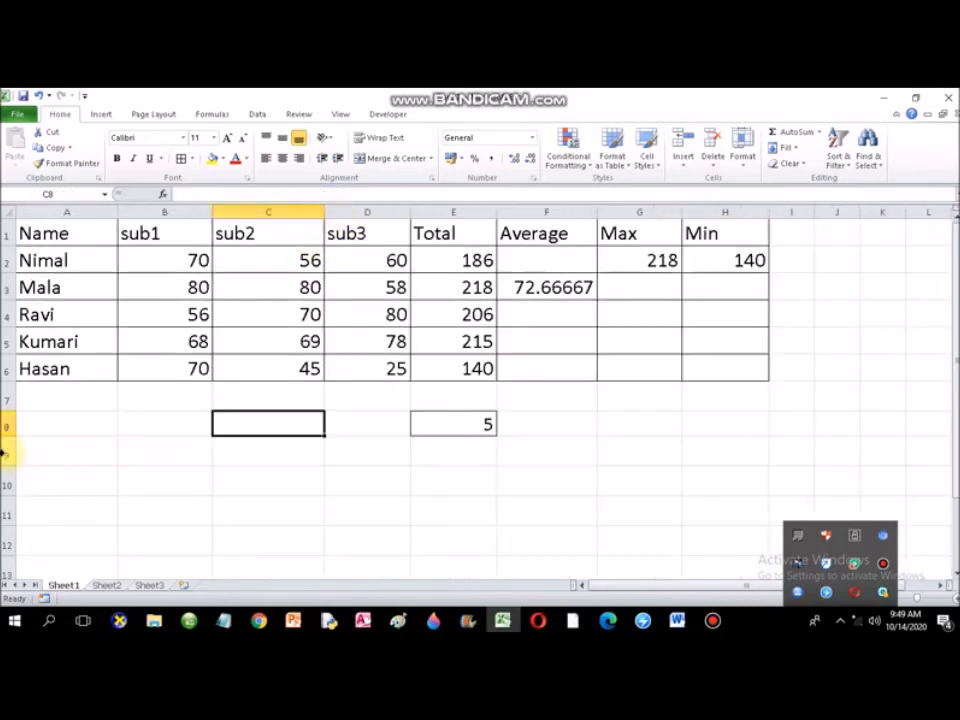
left_click_drag(7, 436, 10, 457)
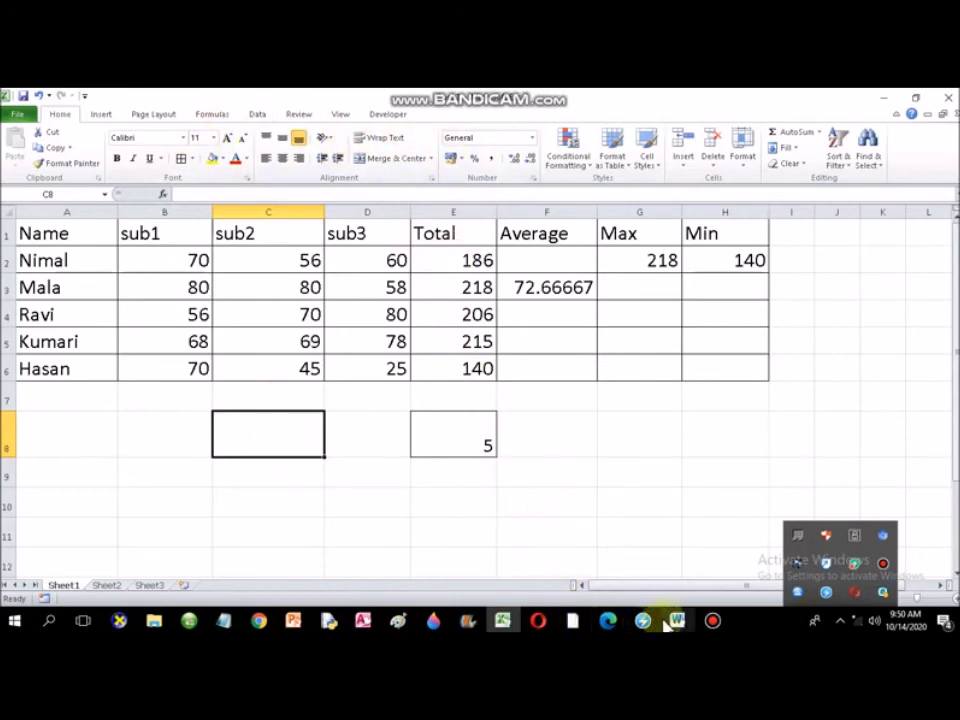
Clear the COUNT formula from cell E8
mouse_move(498, 622)
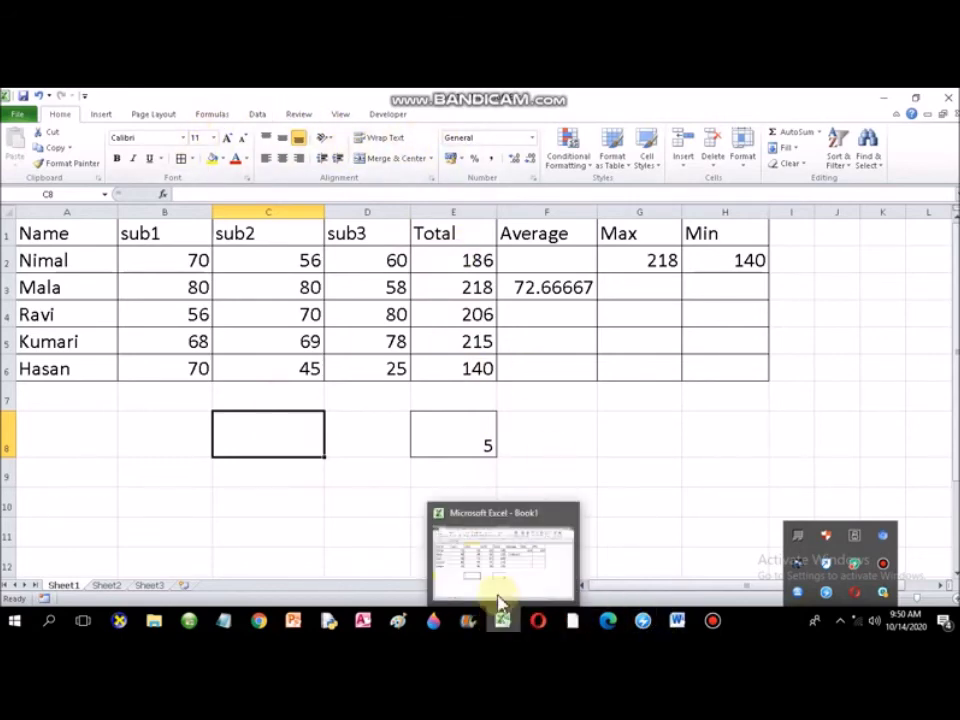
left_click(442, 443)
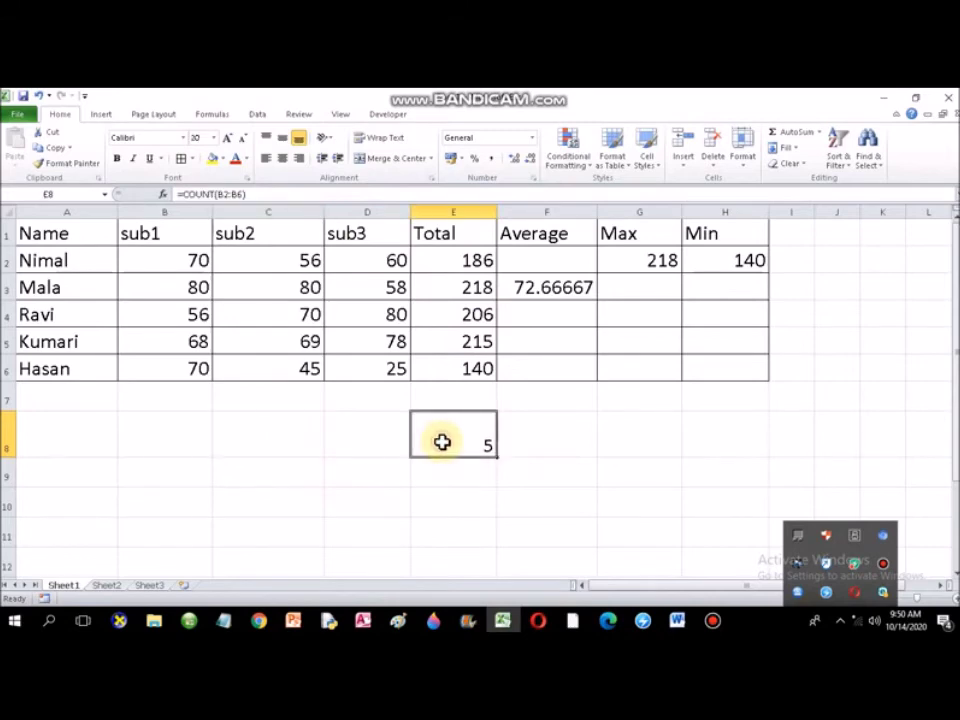
key("Delete")
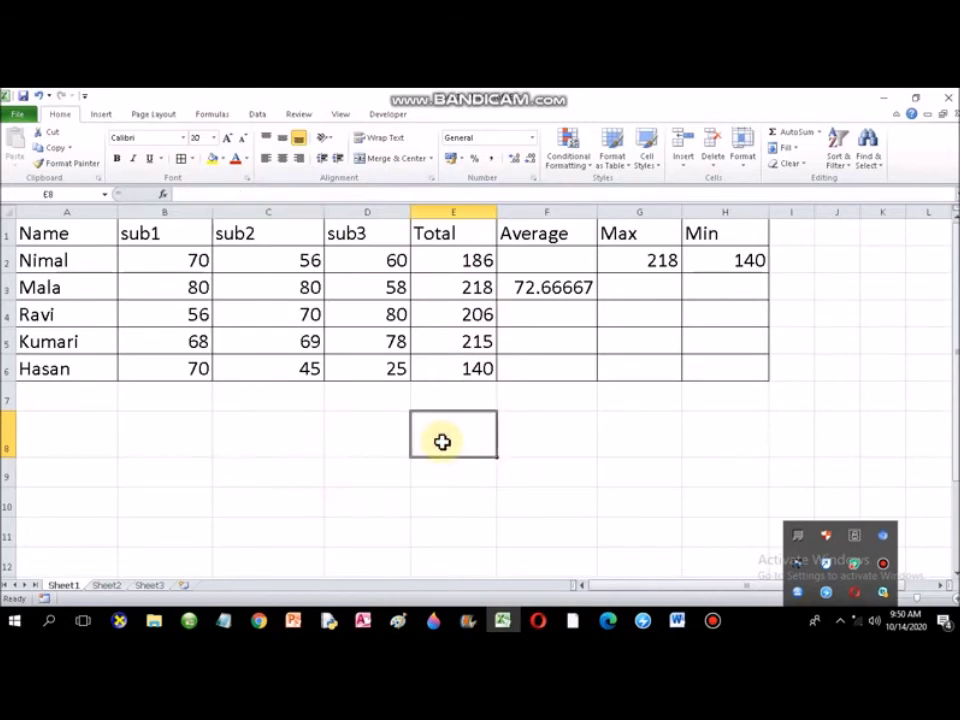
Show how cells are selected with the single cell C8, the row range C8:E8 and the column range C8:C11
left_click(295, 421)
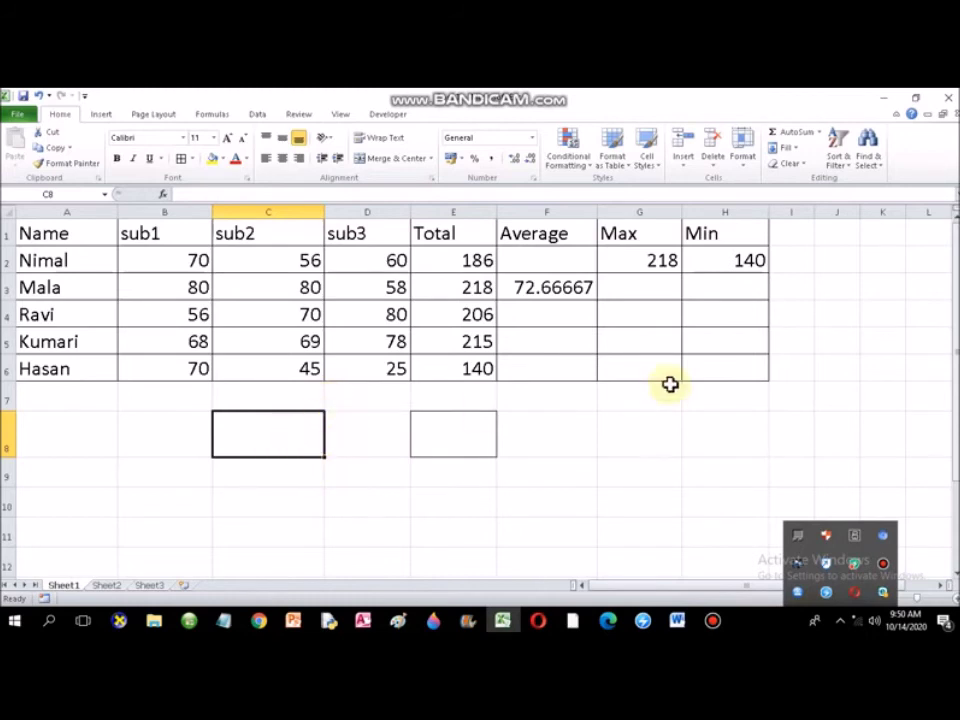
left_click(364, 484)
left_click(274, 431)
left_click(440, 502)
left_click_drag(291, 437, 459, 437)
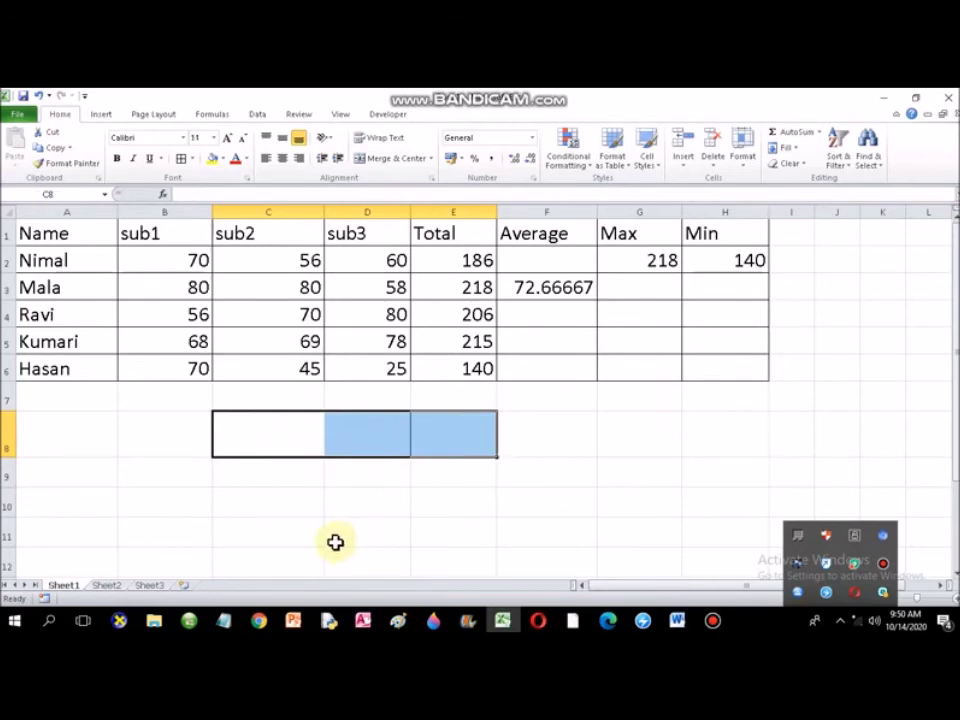
left_click(306, 506)
left_click_drag(274, 437, 274, 535)
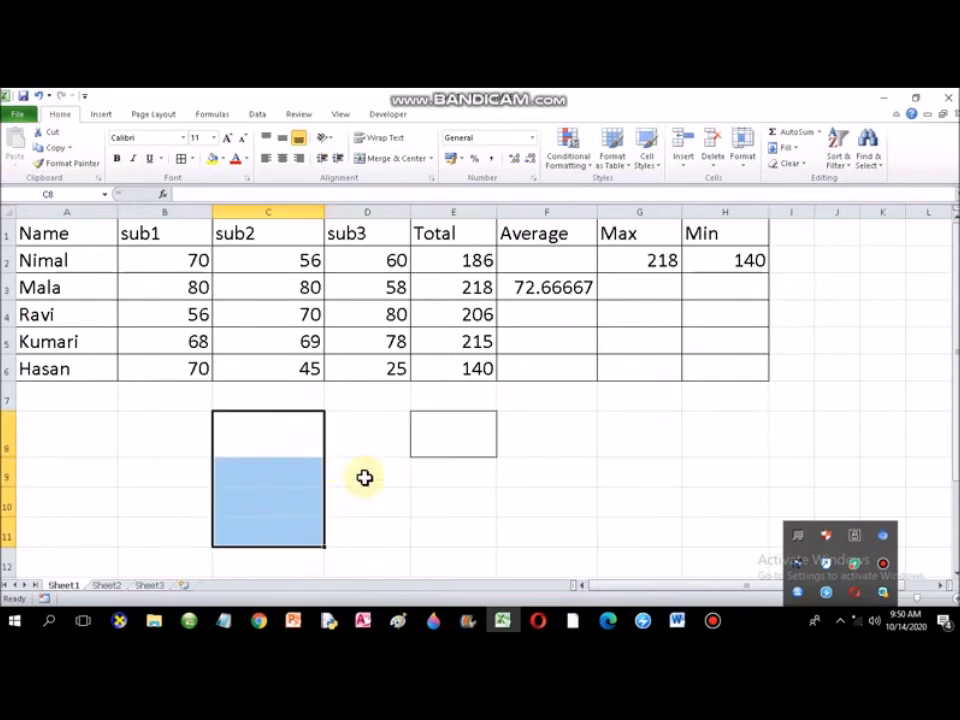
left_click(366, 470)
Open Format Cells for cell C8 and look through its Number, Alignment, Font, Border, Fill and Protection settings
left_click(285, 446)
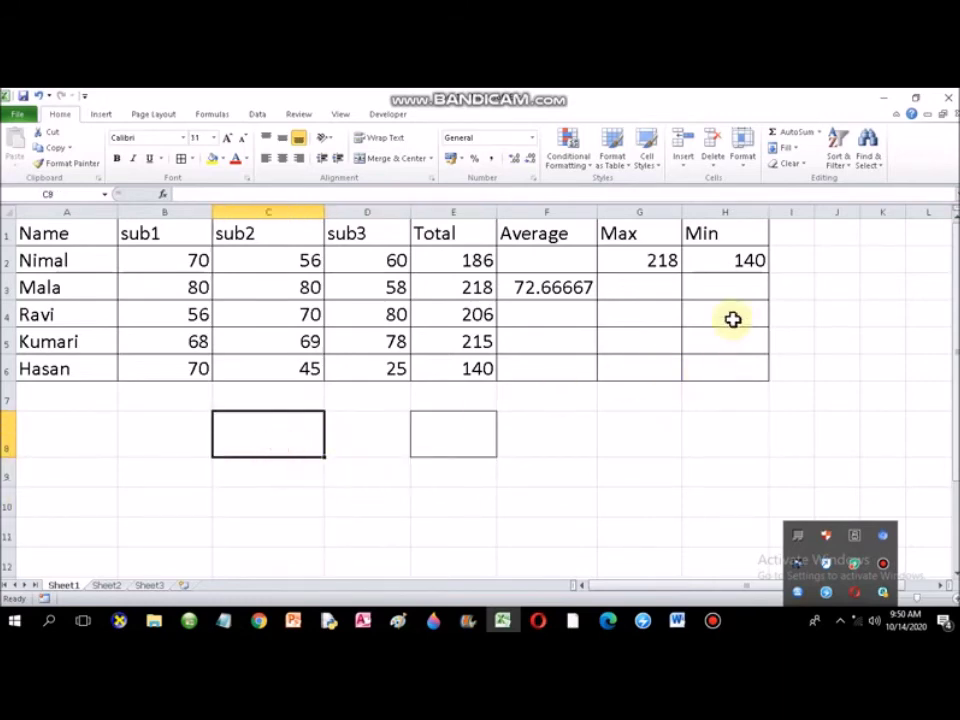
left_click(741, 170)
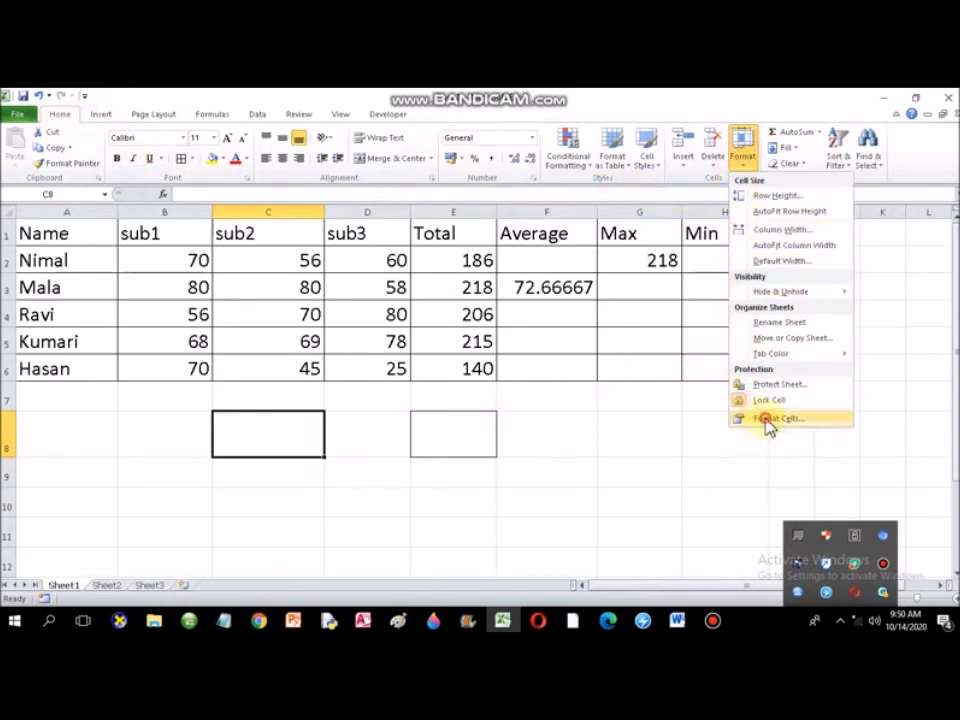
key("Escape")
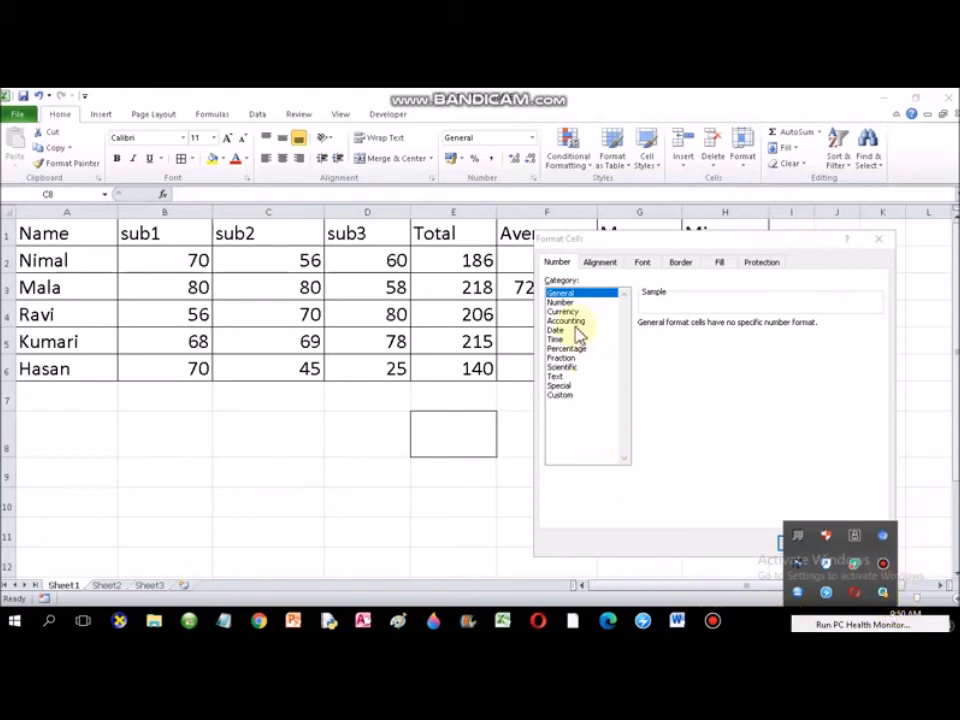
left_click(601, 266)
left_click(648, 265)
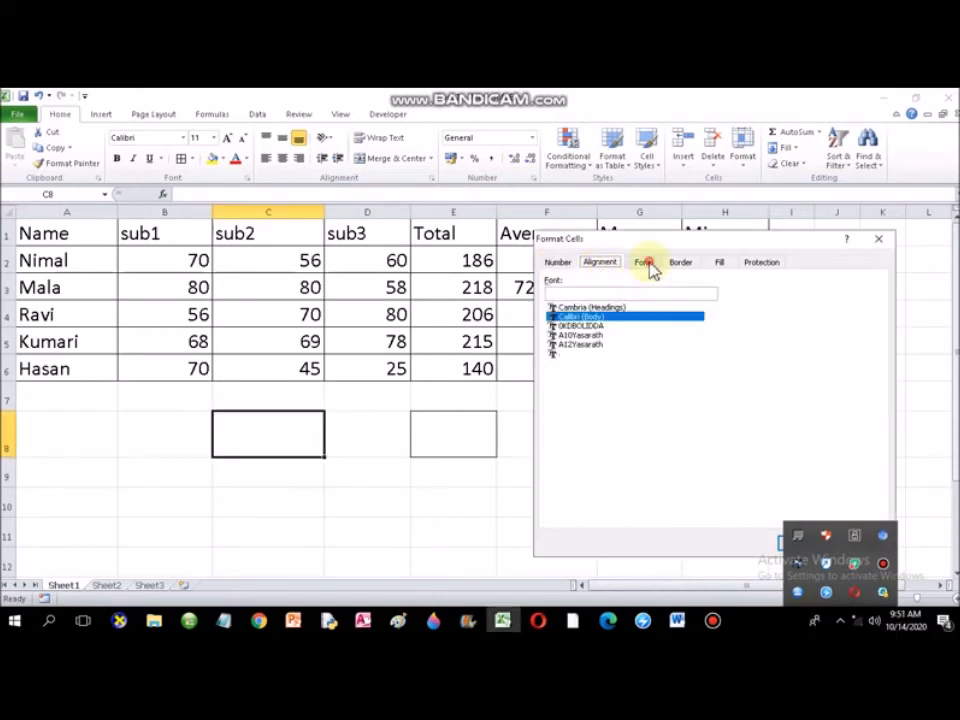
left_click(685, 268)
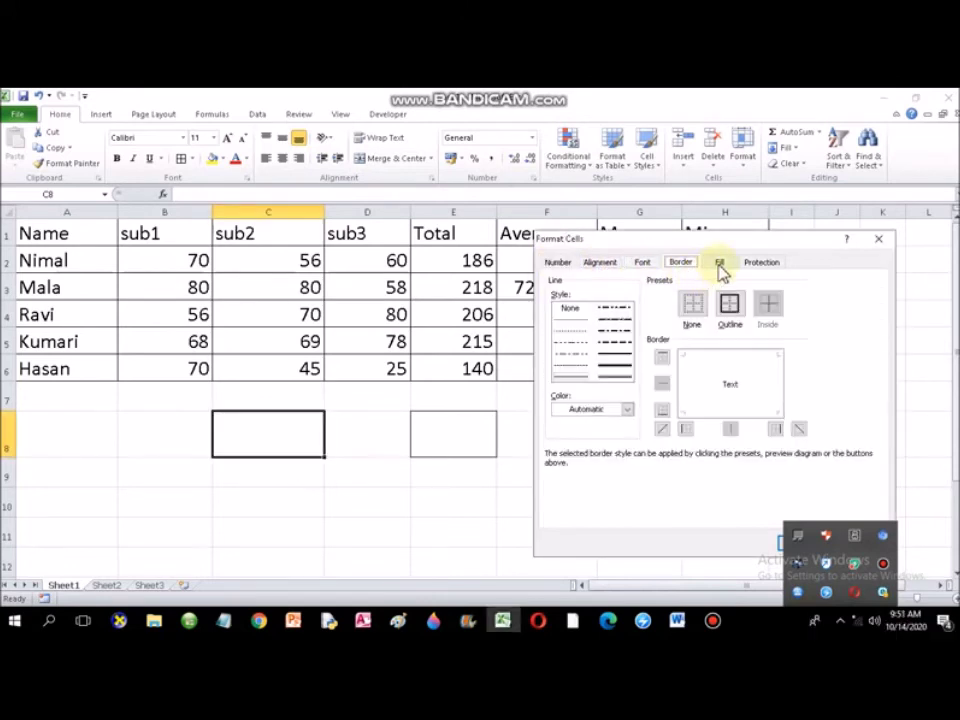
left_click(719, 263)
left_click(764, 264)
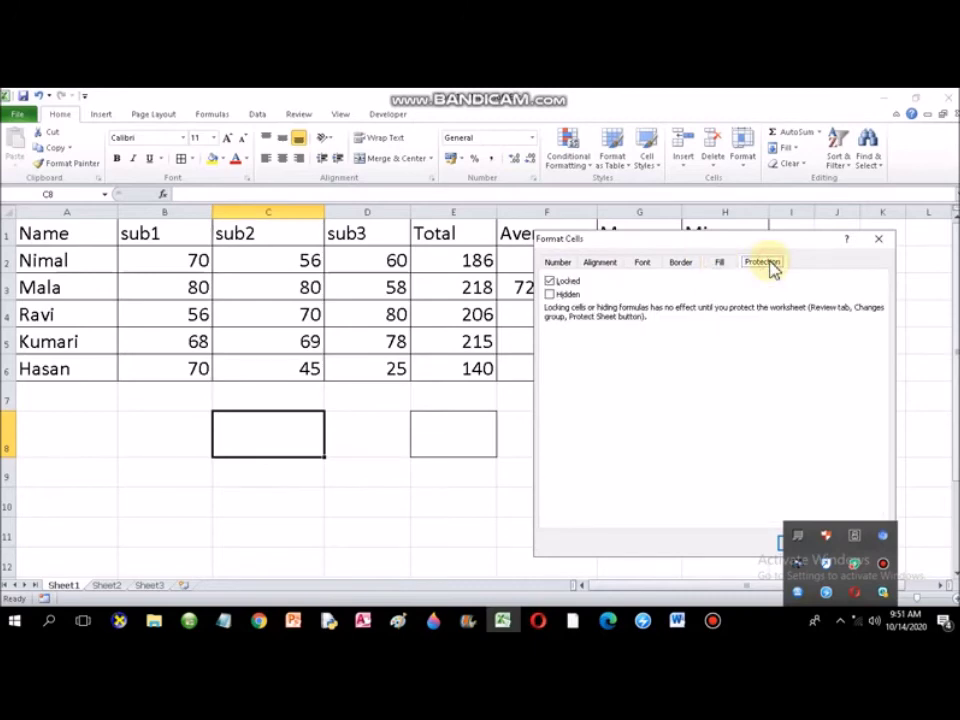
left_click(557, 264)
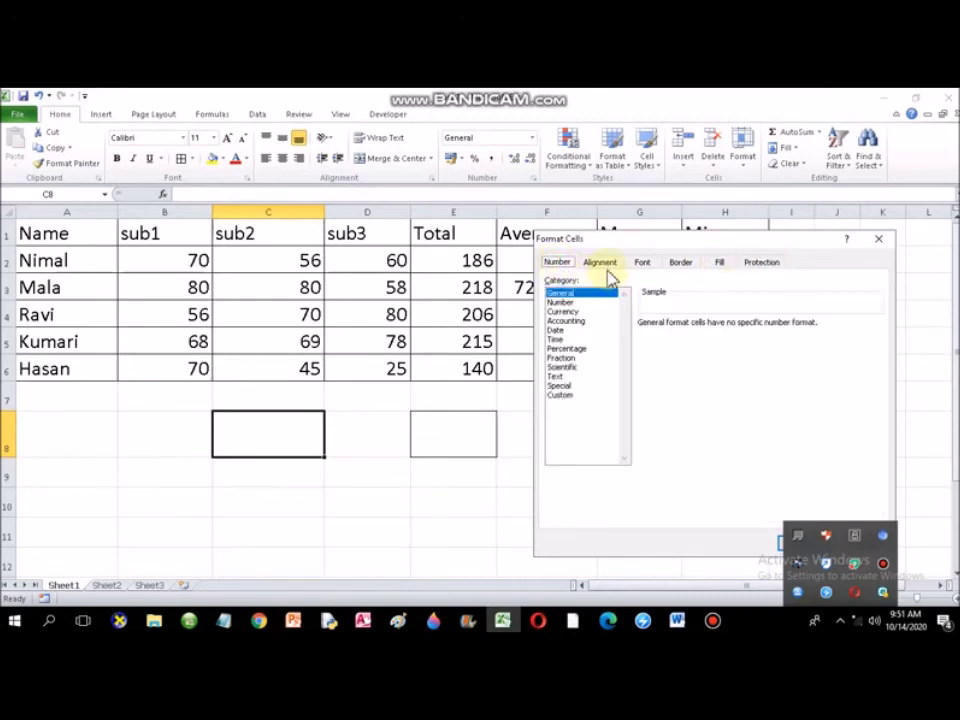
Compare the number and alignment settings in Format Cells, and review the font, border and fill settings against the ribbon commands
left_click(608, 266)
left_click(561, 266)
left_click(600, 266)
left_click(559, 263)
left_click(590, 266)
left_click(559, 264)
left_click(596, 265)
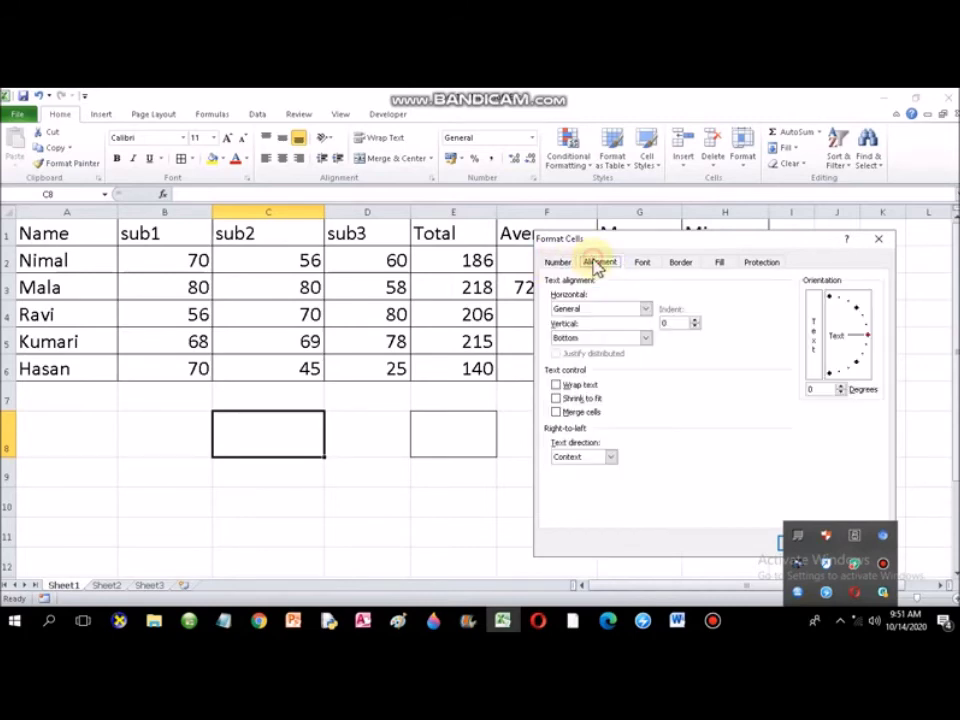
left_click(644, 265)
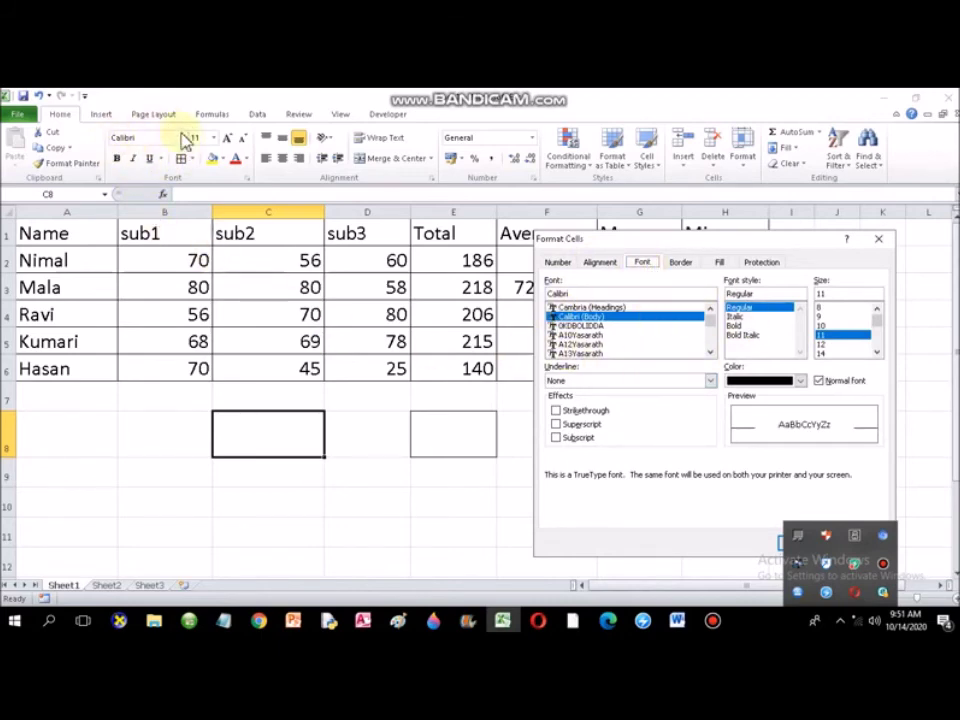
left_click(684, 264)
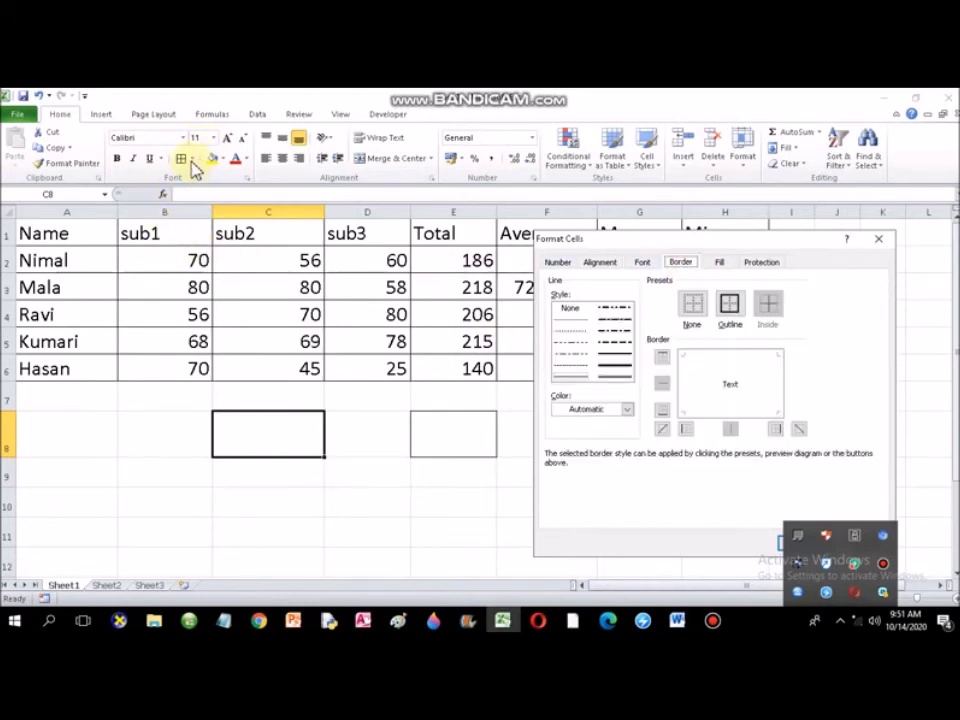
left_click(719, 263)
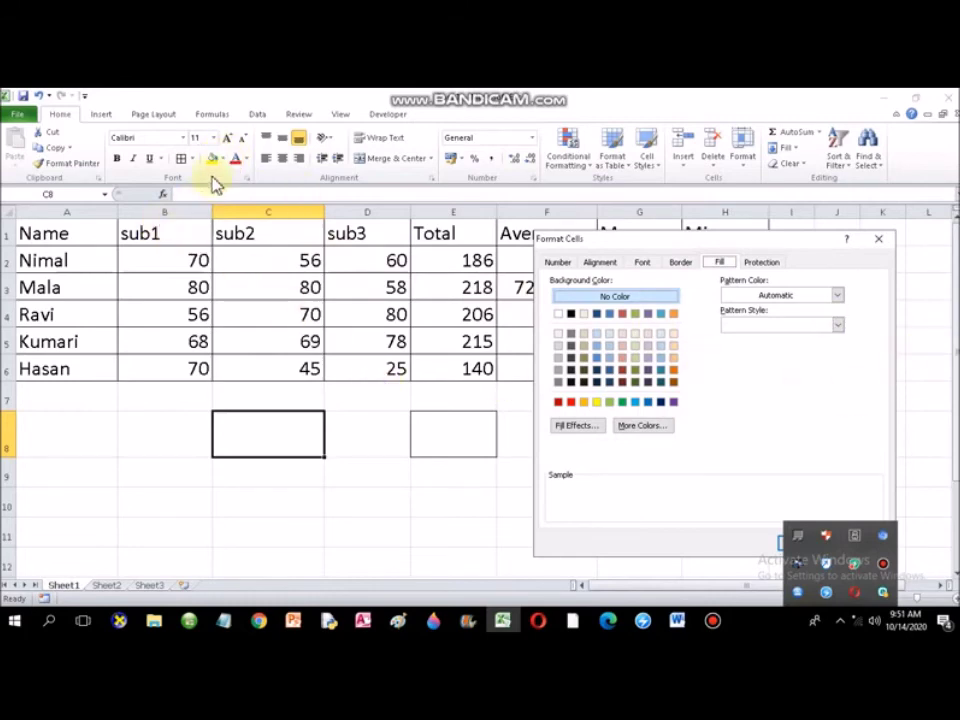
left_click(560, 263)
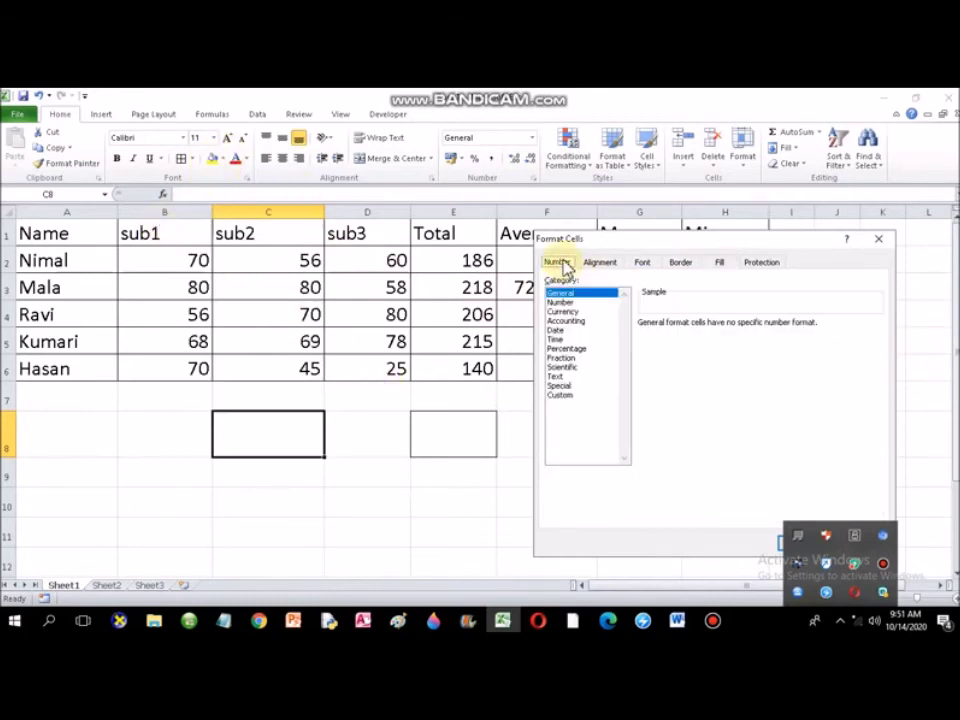
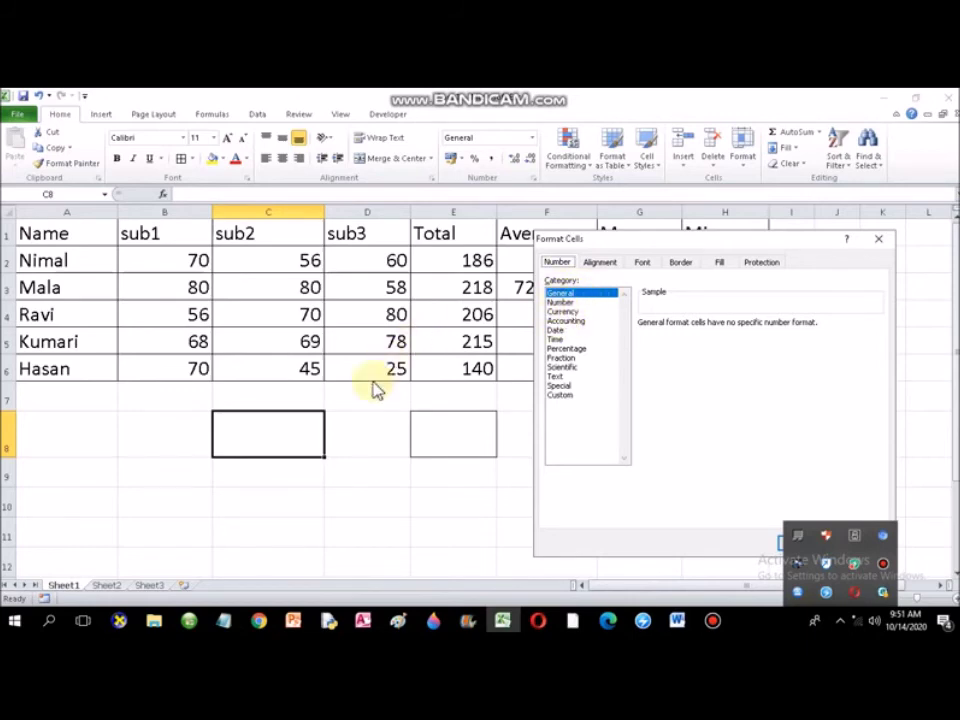
Examine the number format categories from Number to Percentage, close Format Cells without changes, and view the quick list of number formats
left_click(562, 302)
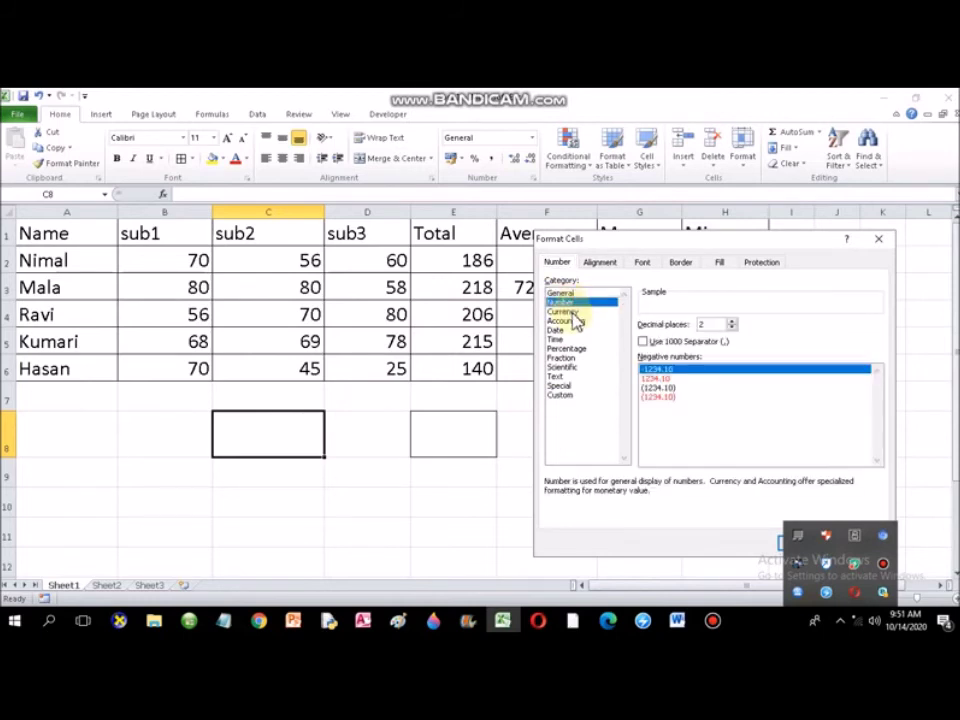
left_click(564, 311)
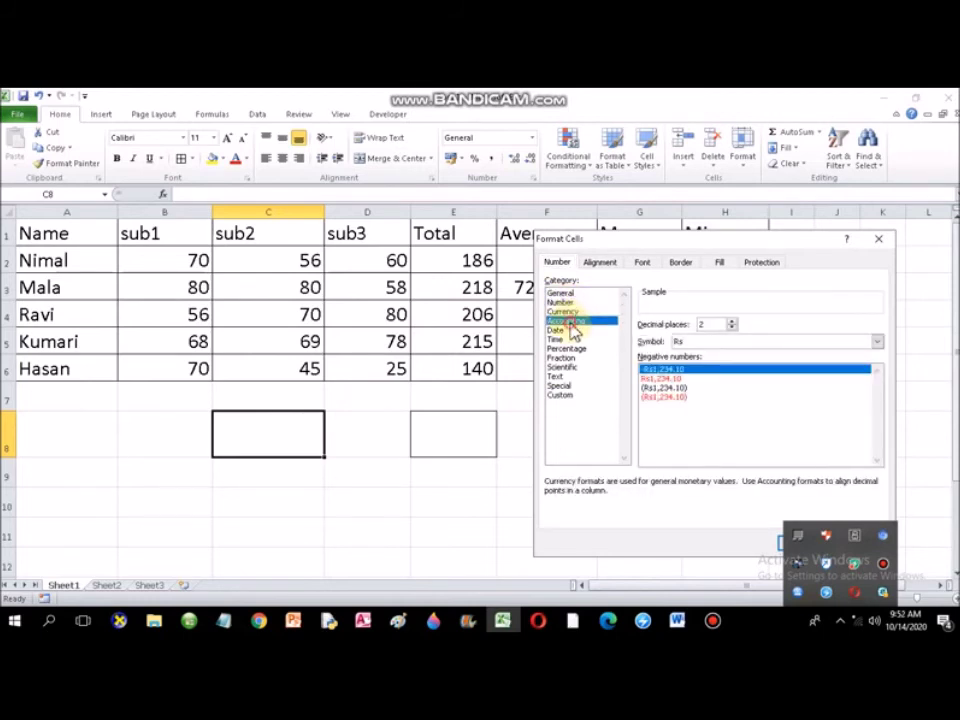
left_click(570, 321)
left_click(553, 330)
left_click(555, 340)
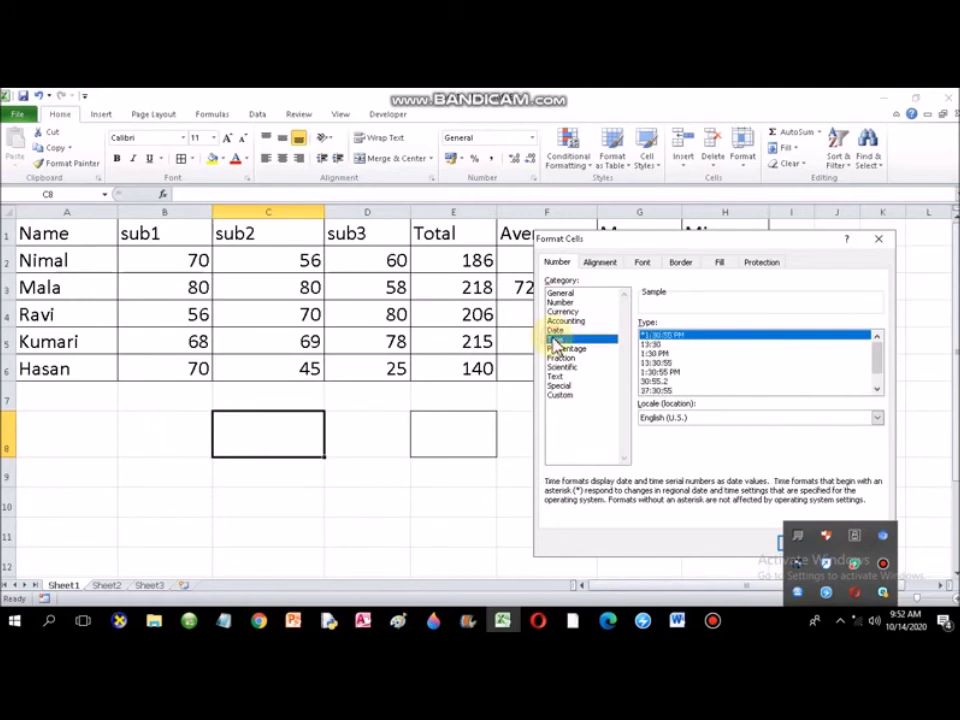
left_click(560, 349)
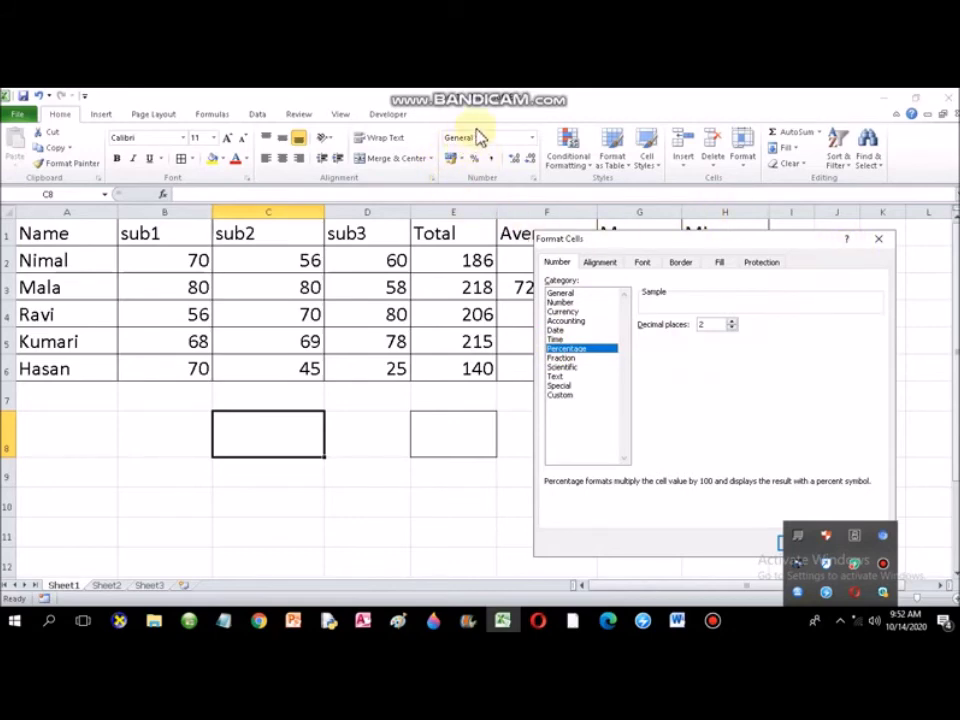
left_click(876, 245)
left_click(534, 139)
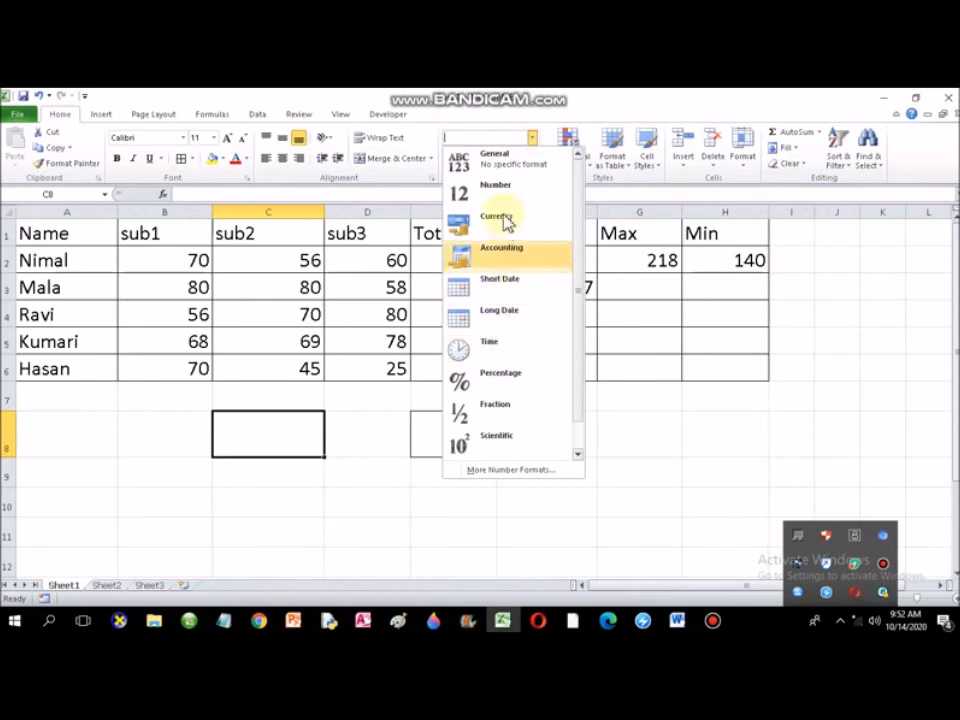
left_click(789, 275)
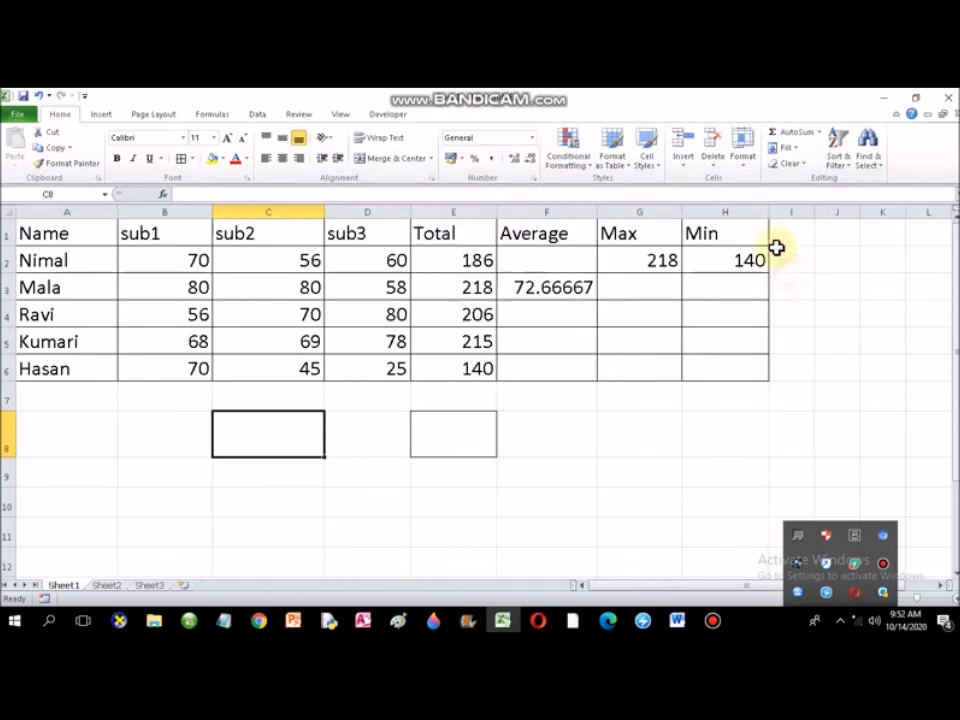
Go to Sheet3 and apply all borders to the range A1:I5
left_click(106, 585)
left_click(146, 586)
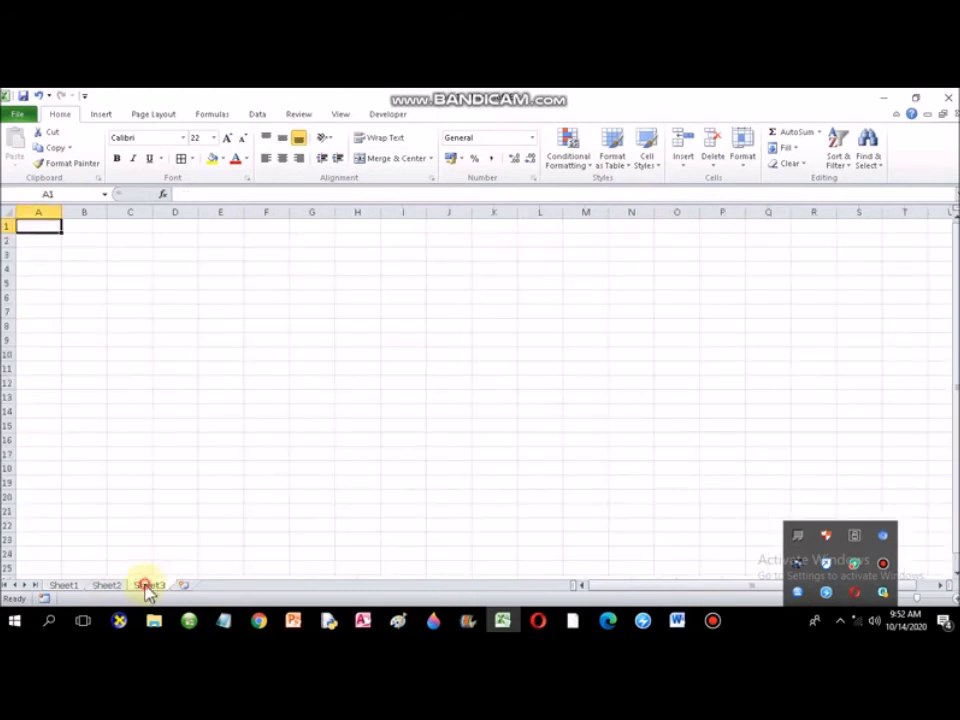
left_click_drag(49, 227, 399, 283)
left_click(181, 158)
Increase the font size of A1:I5 to 26 and widen columns A to I
left_click(229, 138)
left_click(229, 138)
left_click(229, 138)
left_click(229, 138)
left_click(229, 138)
left_click(229, 138)
left_click(229, 138)
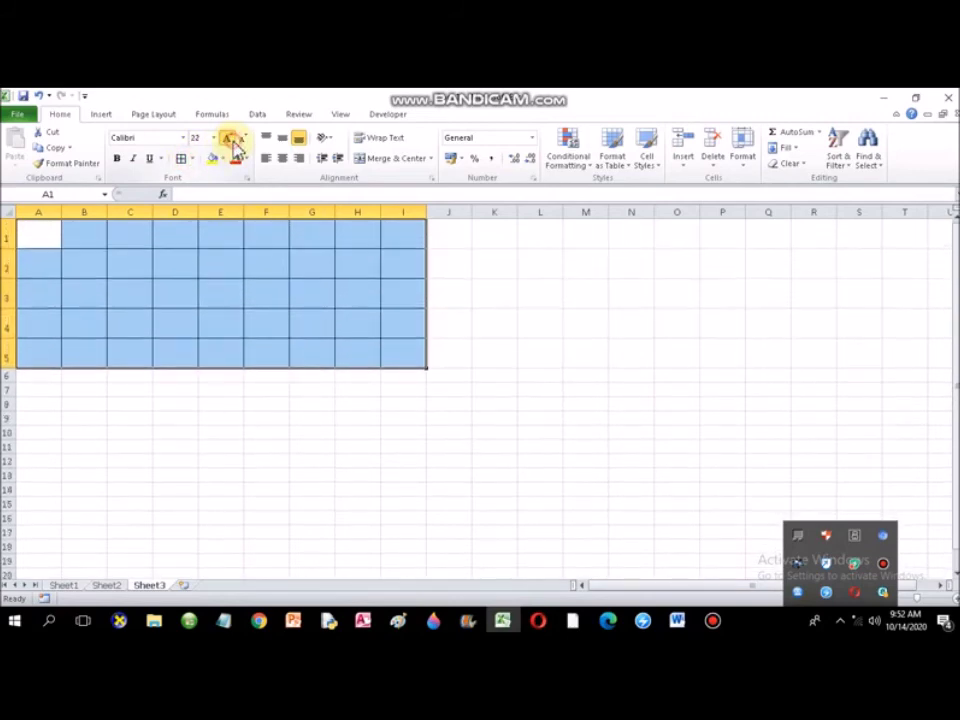
left_click(229, 138)
left_click_drag(62, 211, 918, 211)
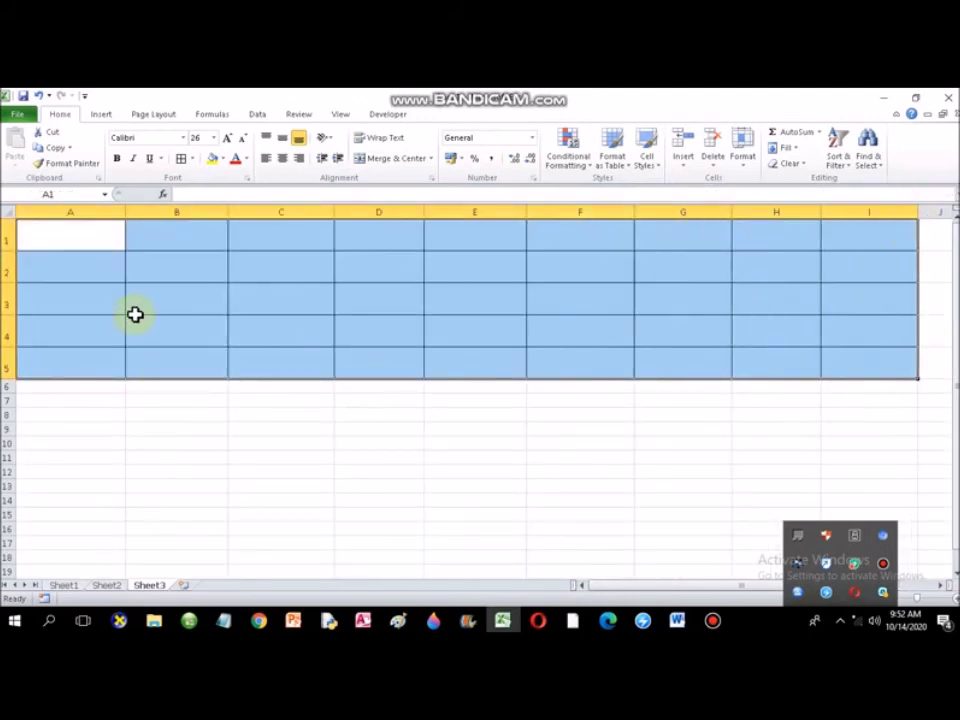
Fill column A with the header gen in A1 and the values 45, 12, 12.3 and 1000 in A2:A5
left_click(74, 237)
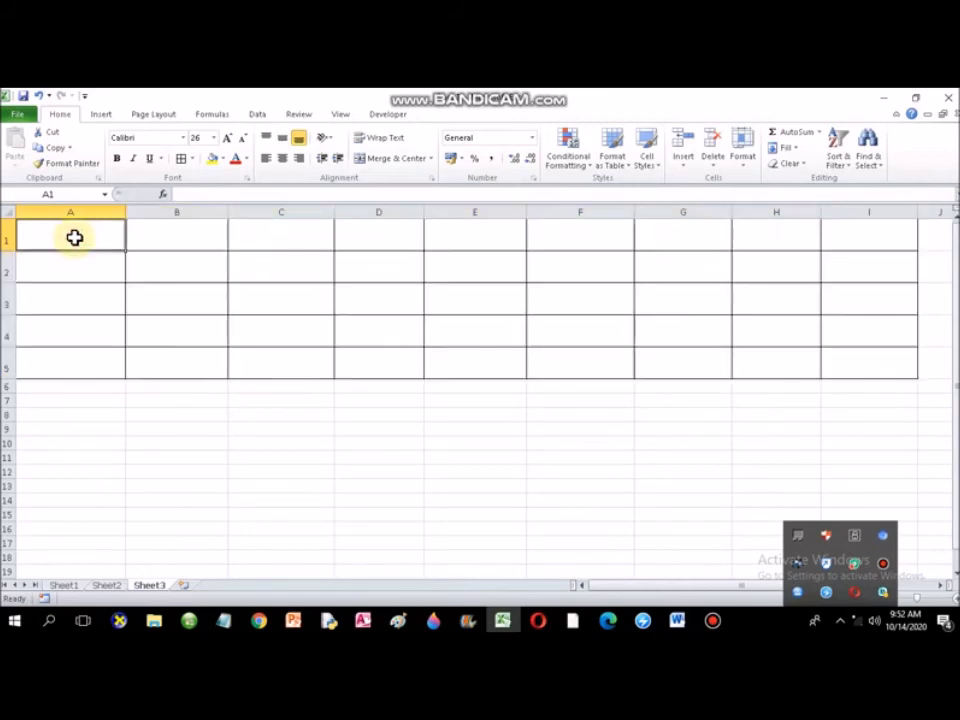
type("gen")
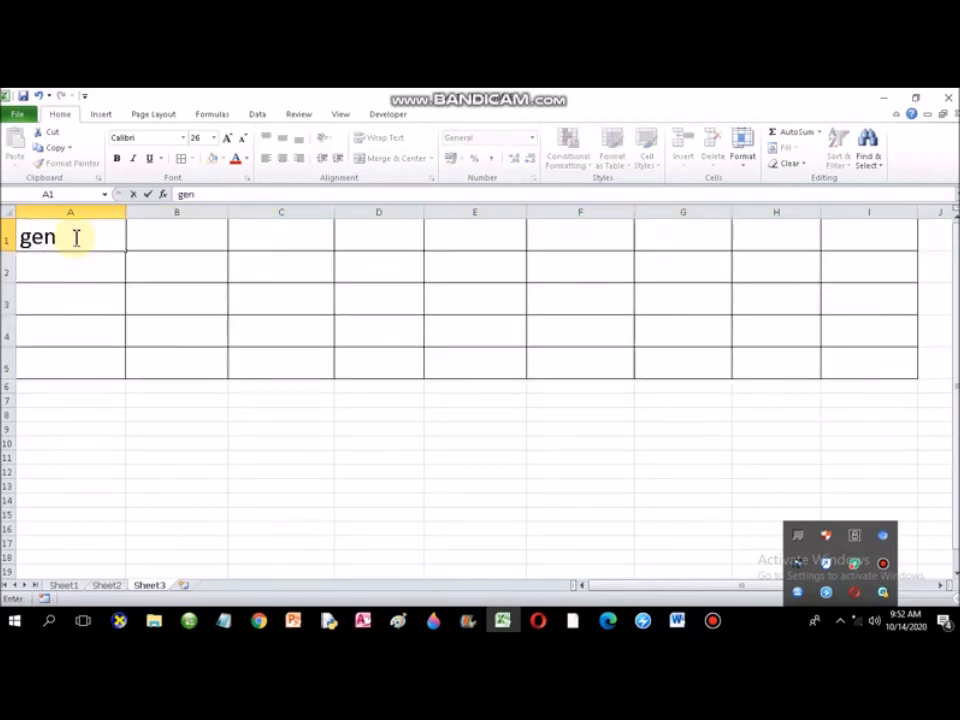
key("Return")
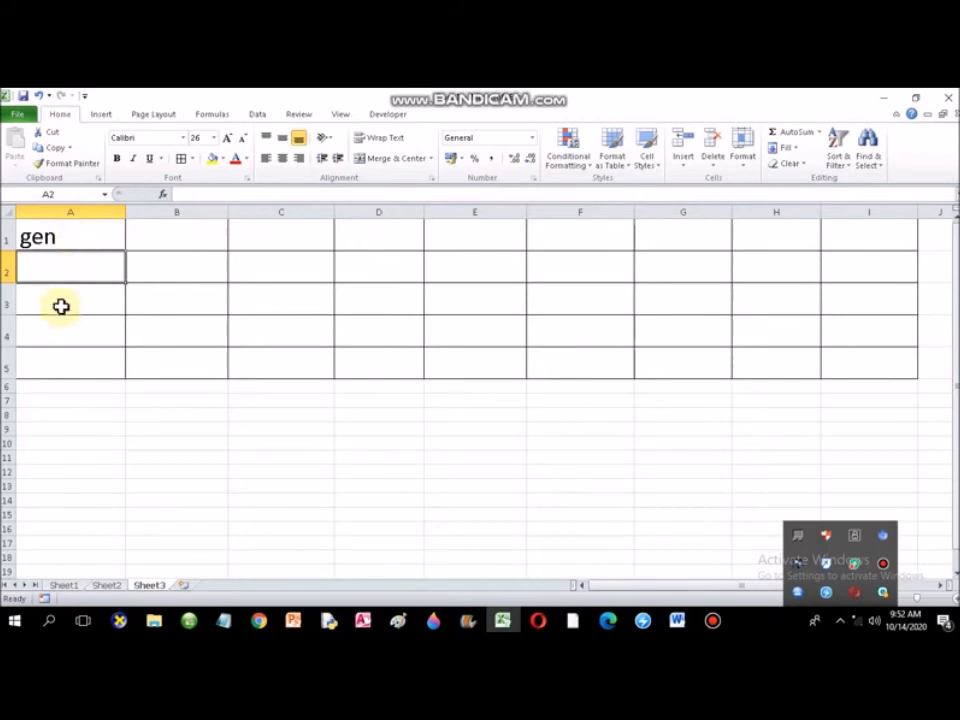
type("45")
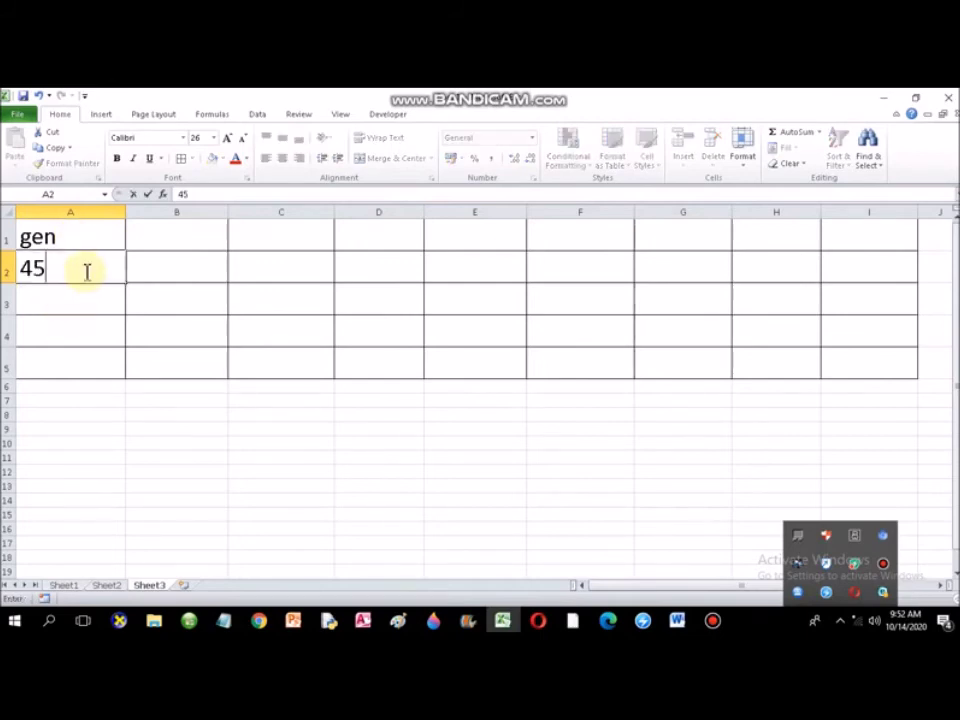
key("Return")
type("12.3")
key("Return")
type("1")
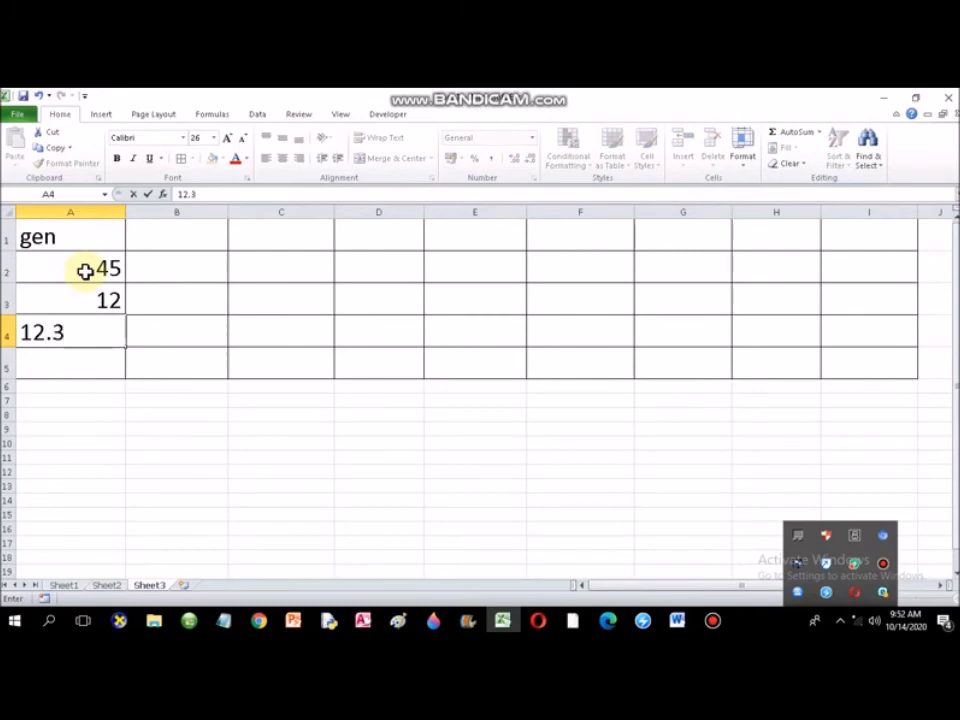
key("Return")
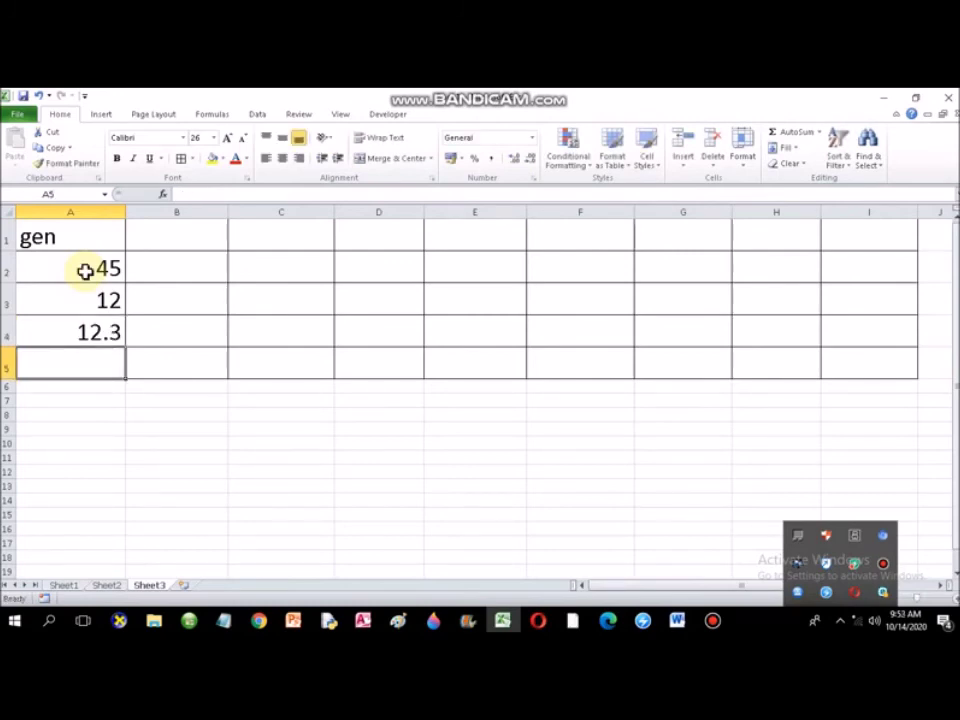
type("100")
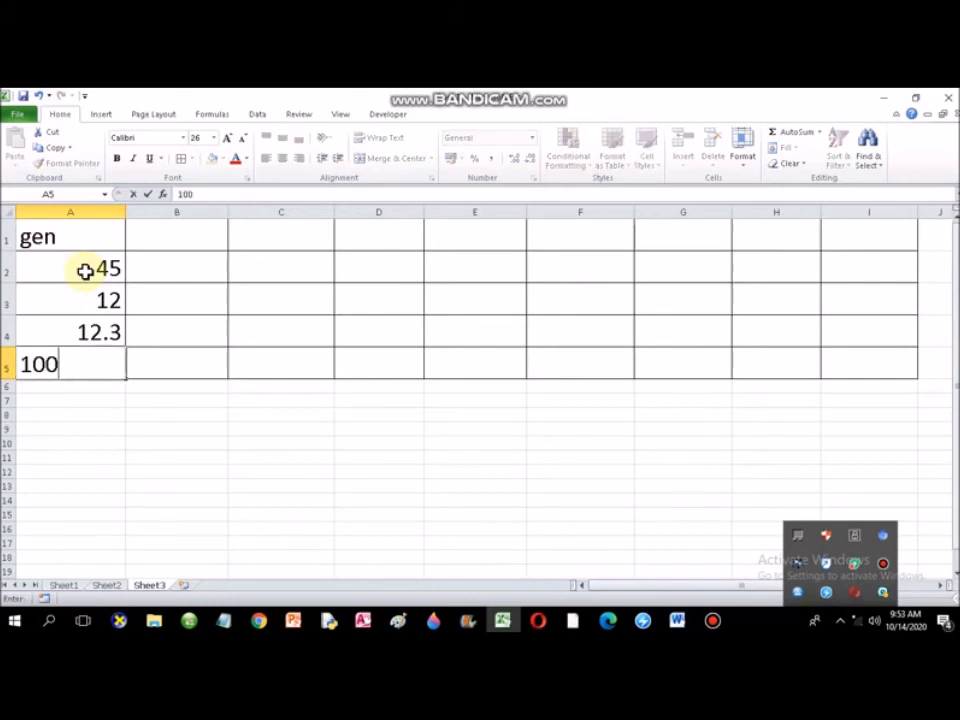
type("0")
key("Return")
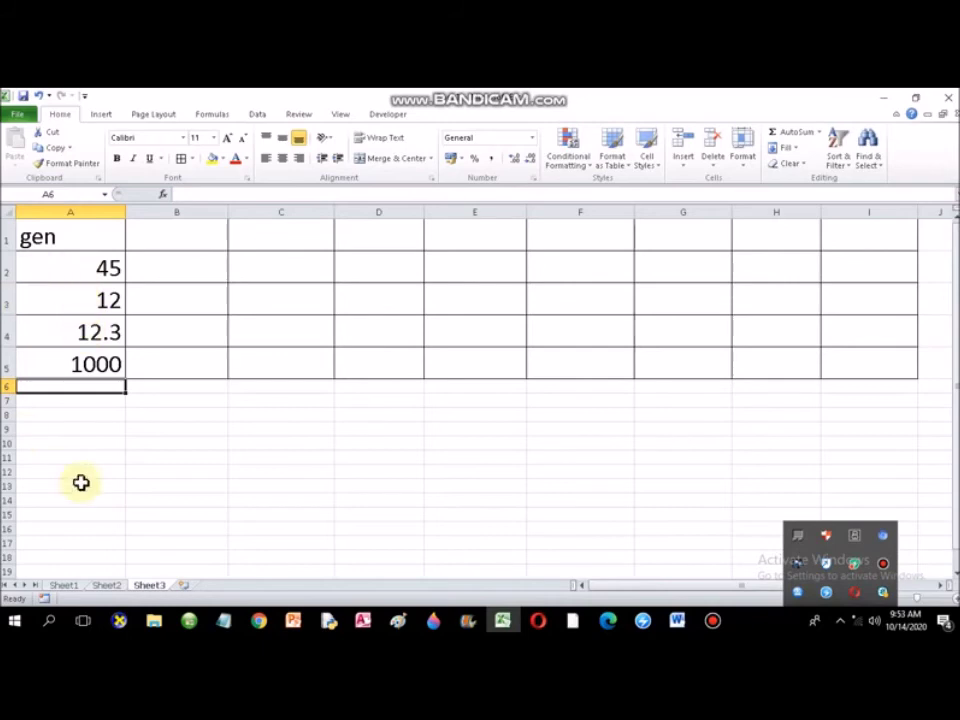
Enter the header Num in cell B1
left_click(158, 239)
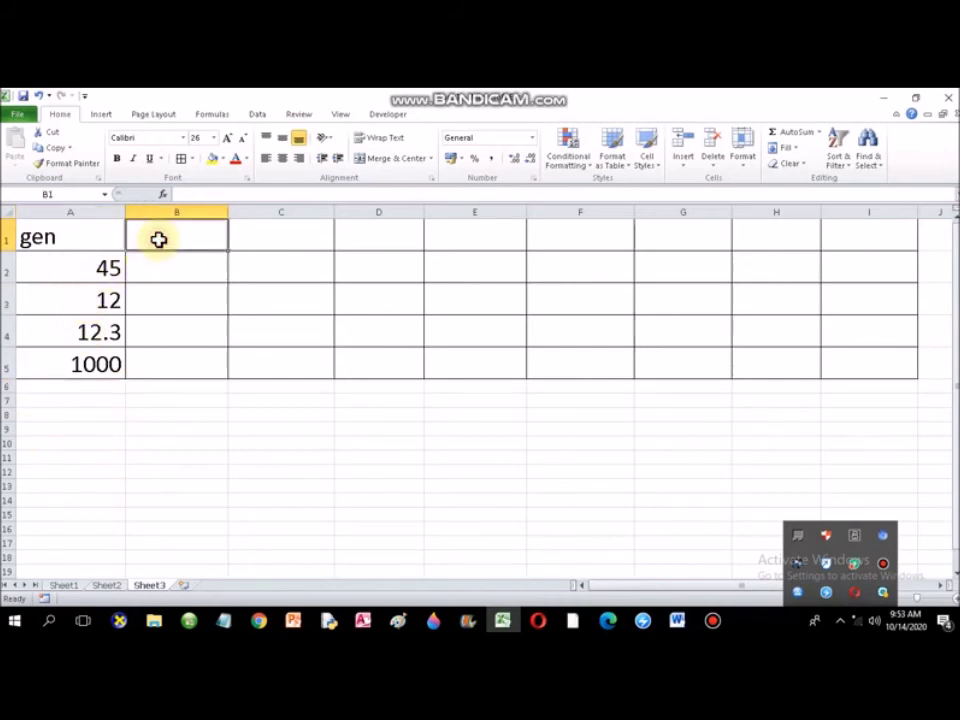
type("Num")
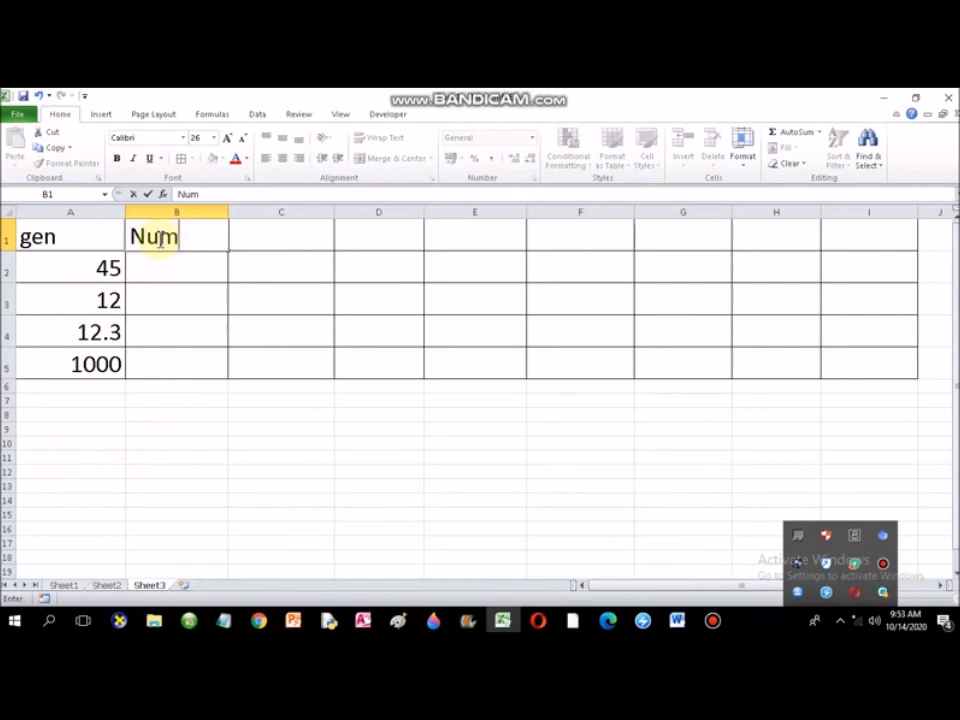
key("Return")
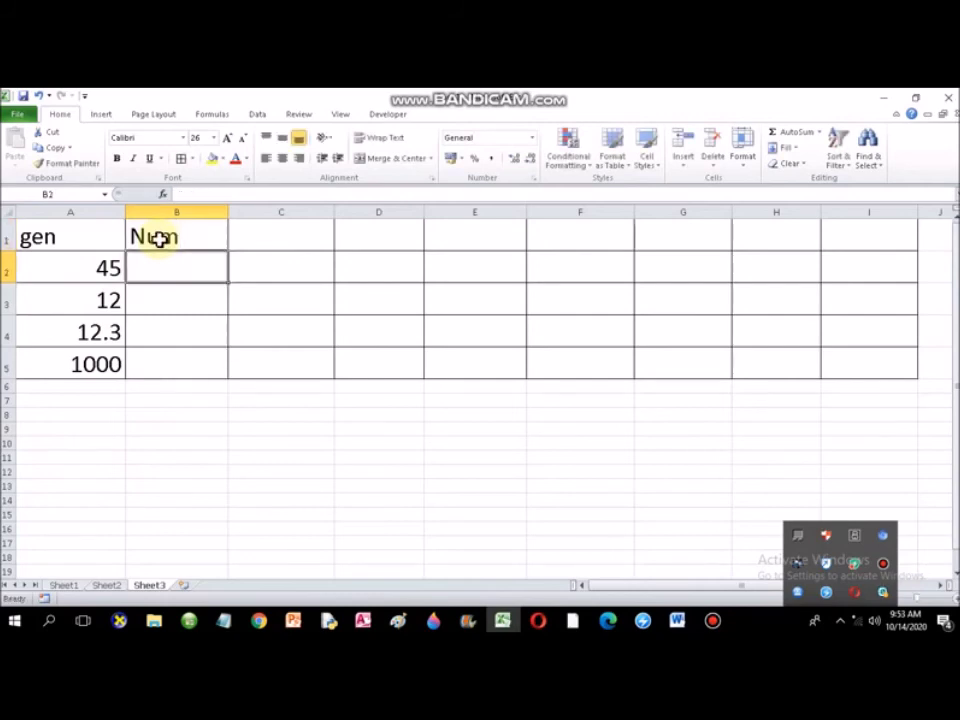
Format the cells B2:B5 with the Number category and 2 decimal places
left_click(156, 398)
left_click_drag(176, 267, 170, 364)
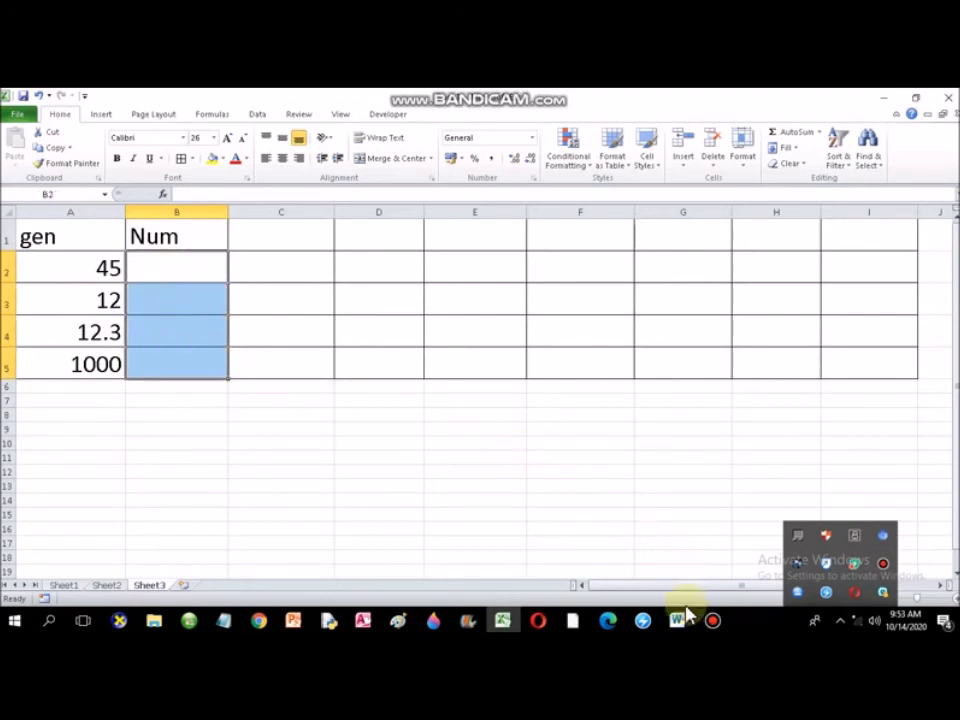
left_click(744, 160)
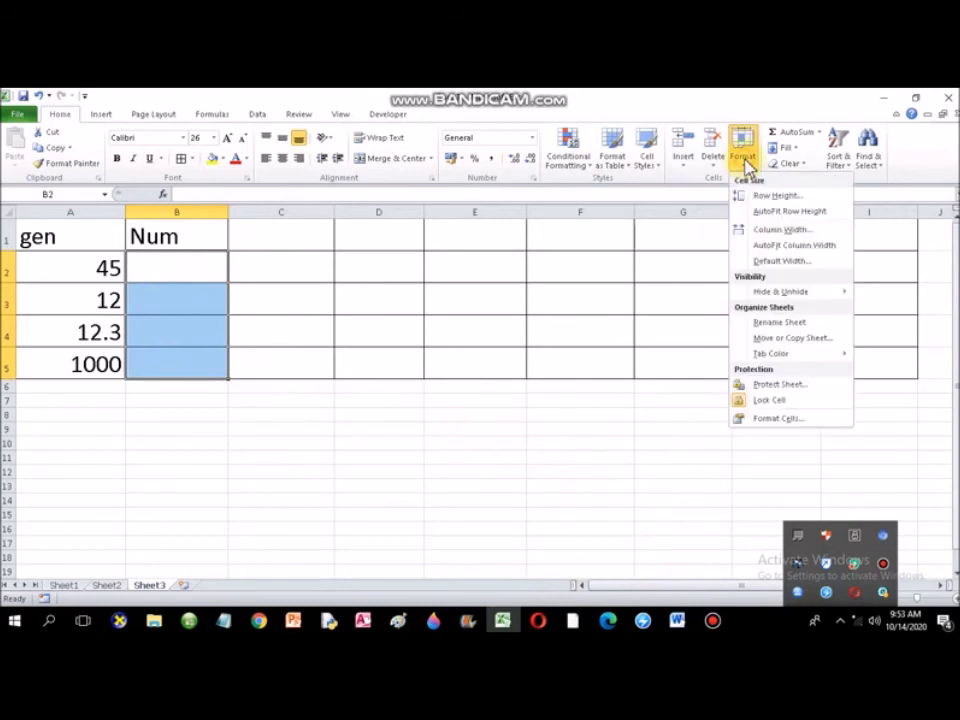
left_click(771, 420)
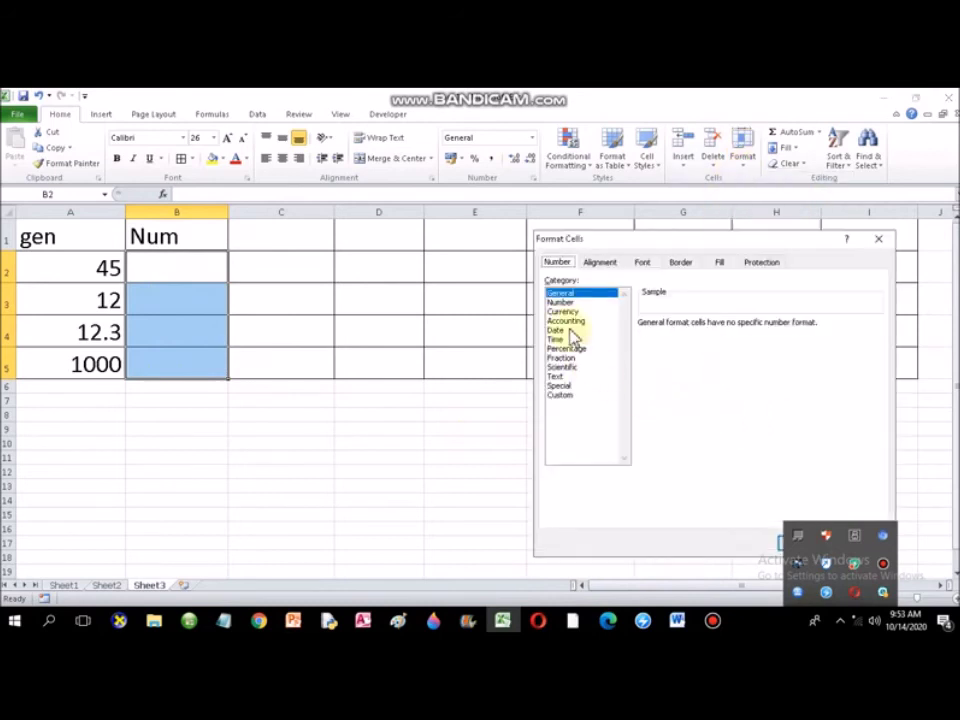
left_click(562, 302)
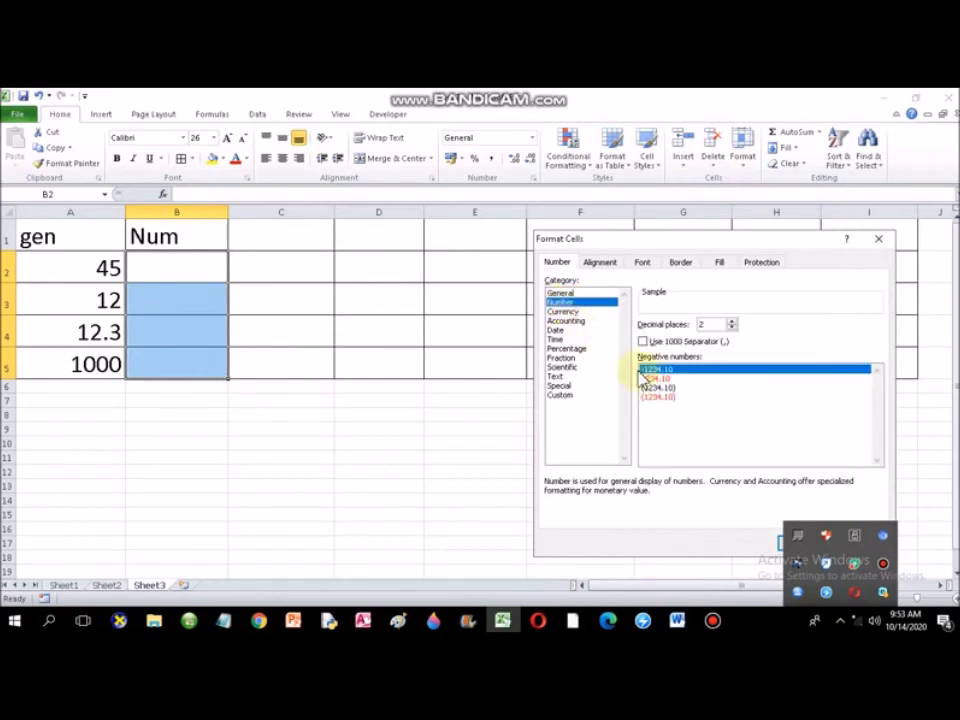
left_click(731, 322)
left_click(731, 322)
left_click(731, 322)
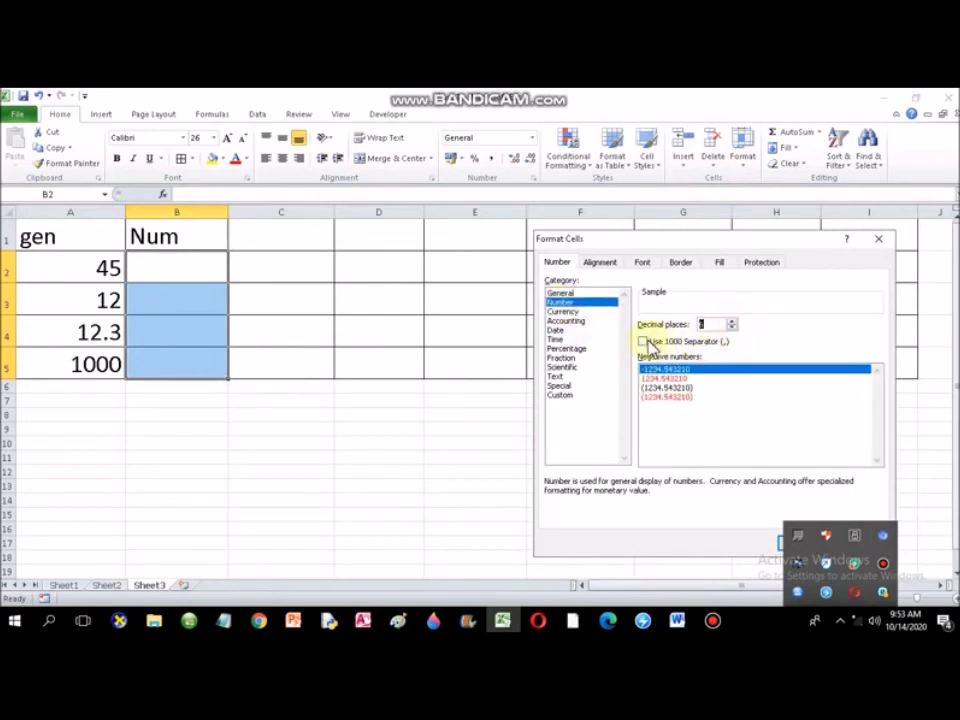
left_click(731, 328)
left_click(731, 328)
left_click(731, 328)
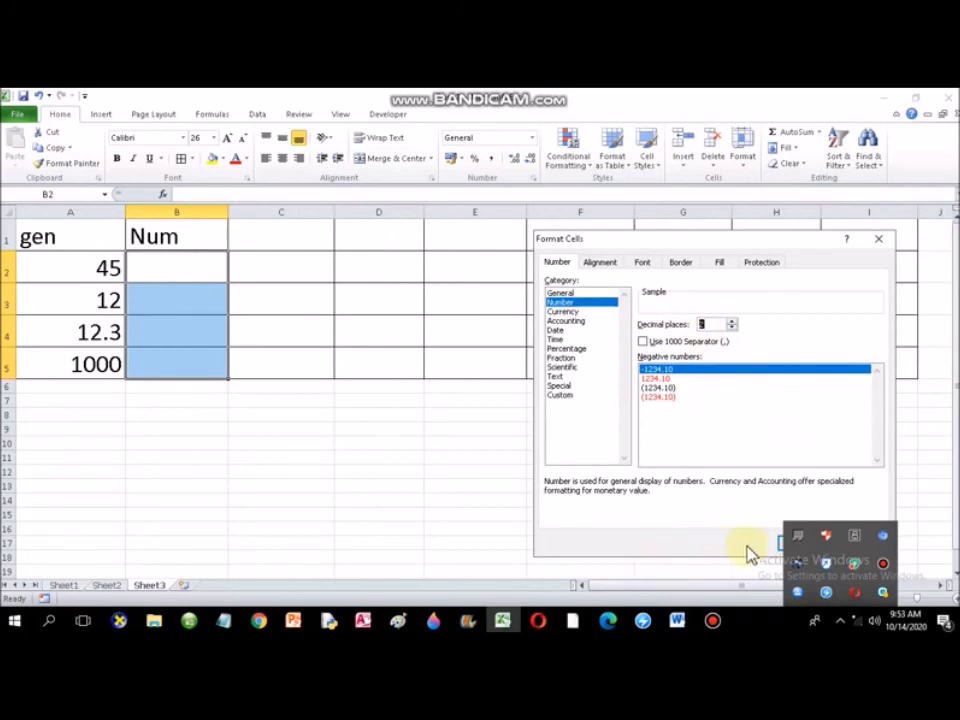
left_click(783, 548)
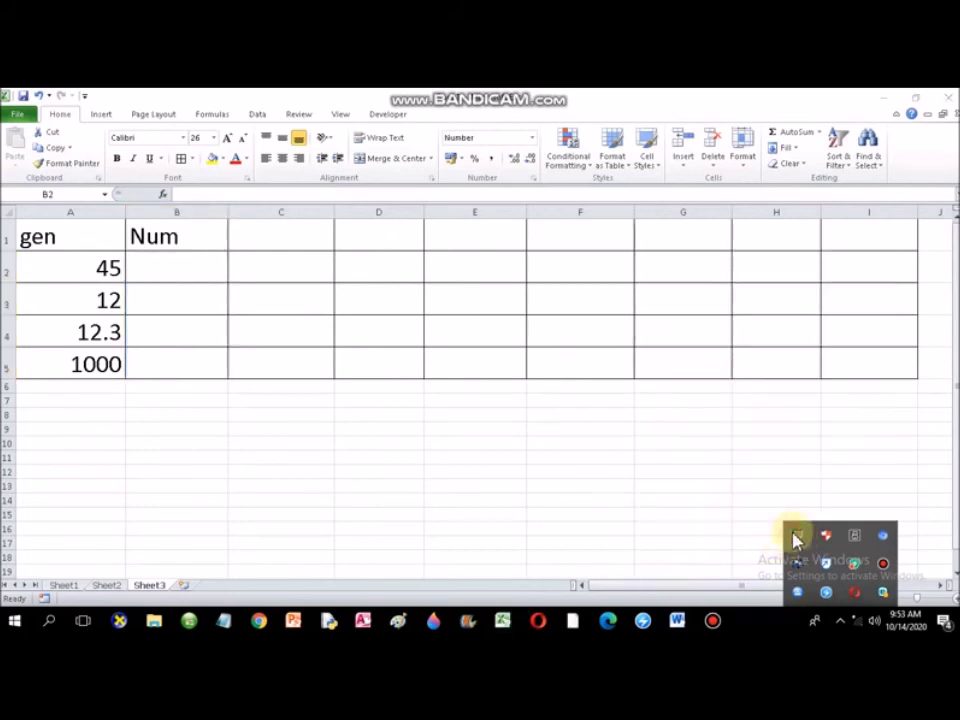
Dismiss the pointing device menu and hide the overflow notification icons covering the worksheet
right_click(795, 538)
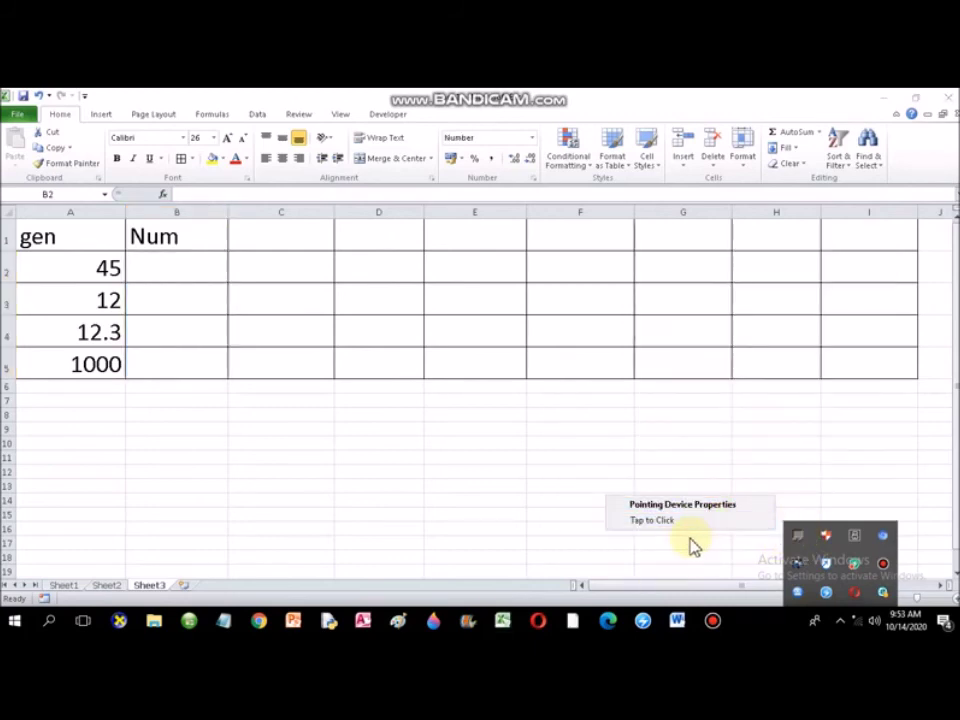
key("Escape")
key("shift+Down")
key("shift+Down")
key("shift+Down")
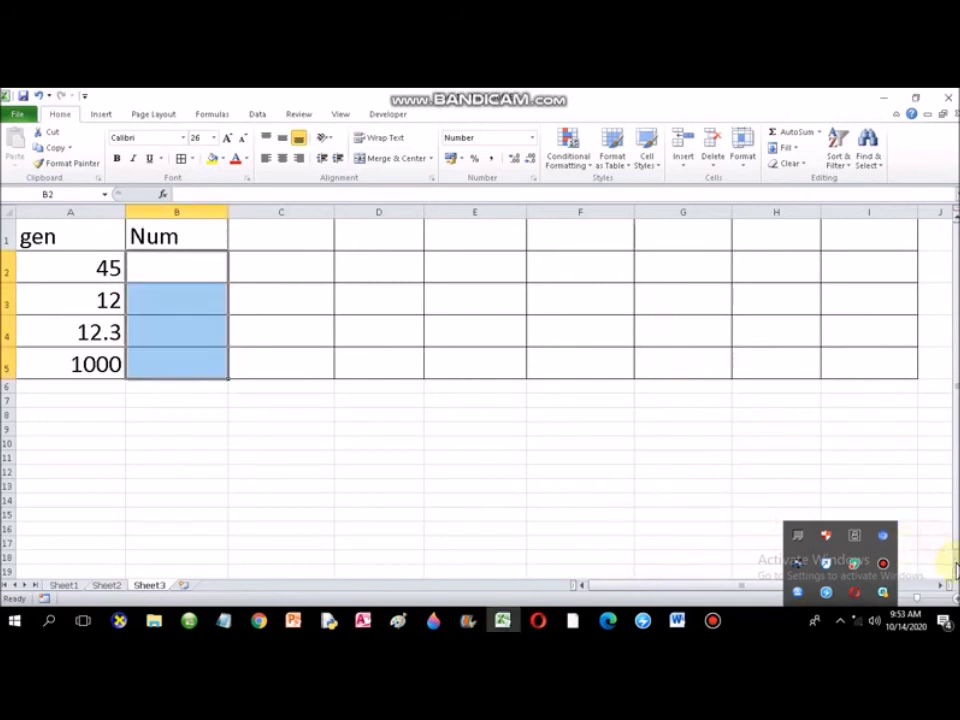
left_click(955, 572)
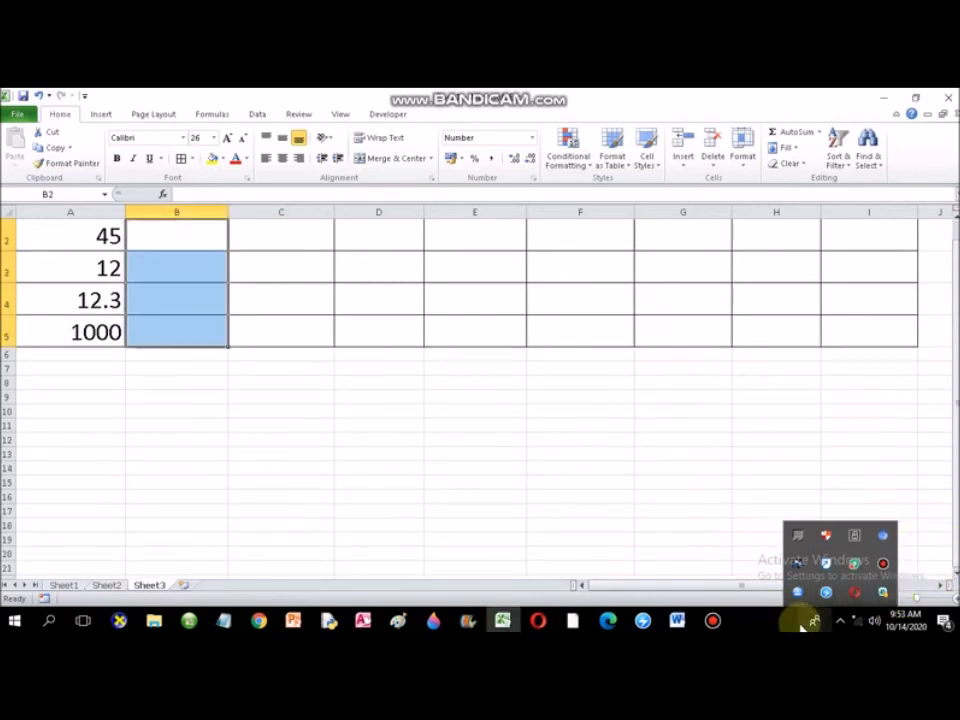
left_click(840, 625)
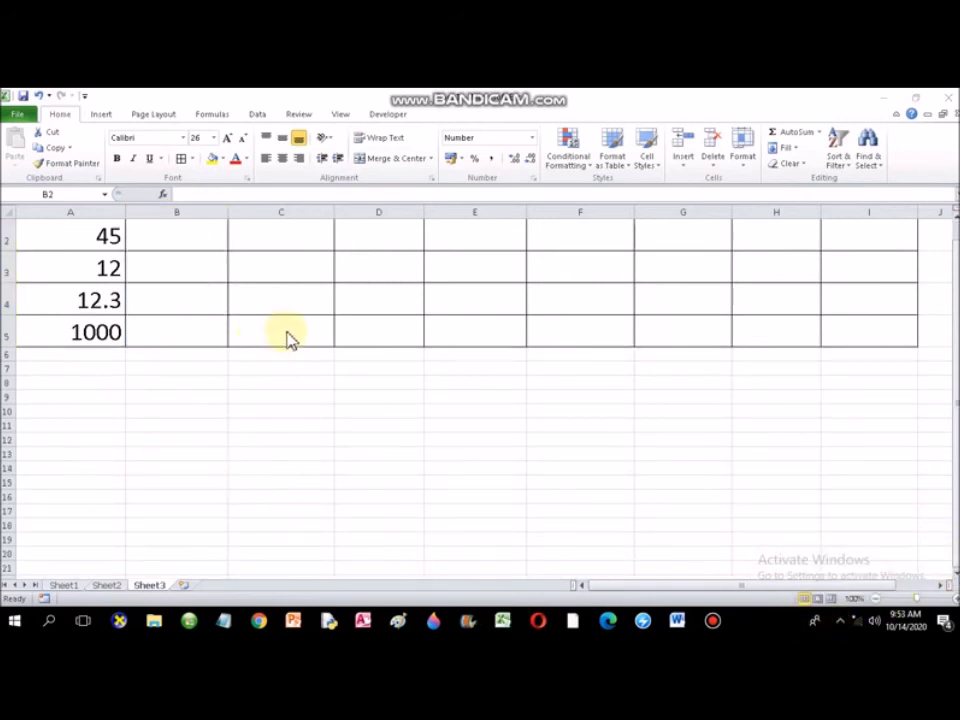
scroll(240, 340, "up", 1)
Enter the values 10, 56, 5.25 and 7.568 in the number-formatted cells B2:B5
left_click(167, 270)
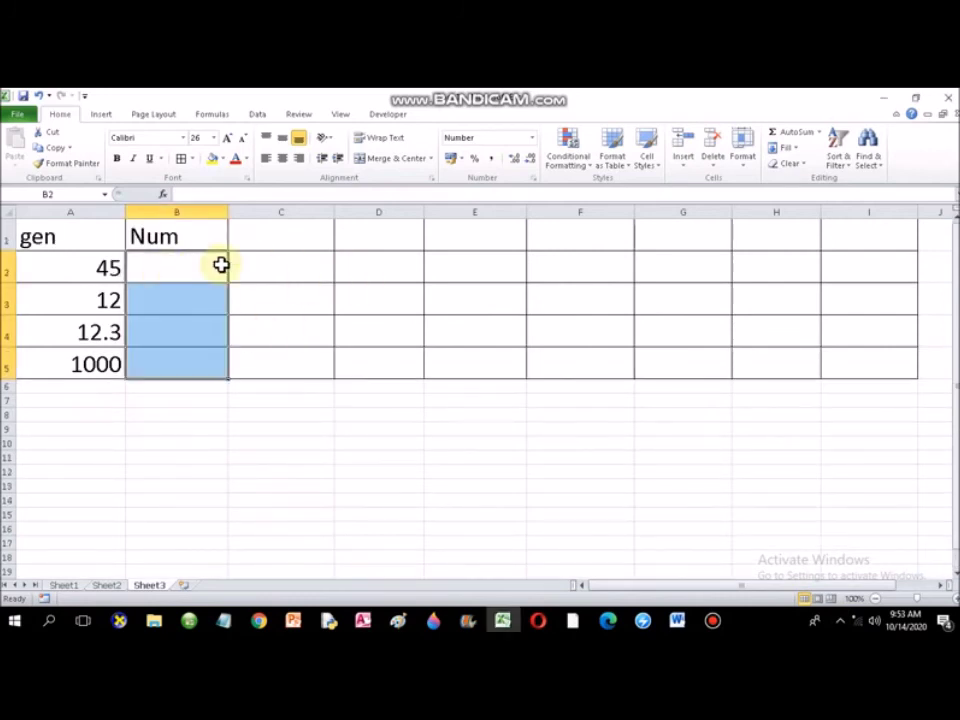
left_click(188, 266)
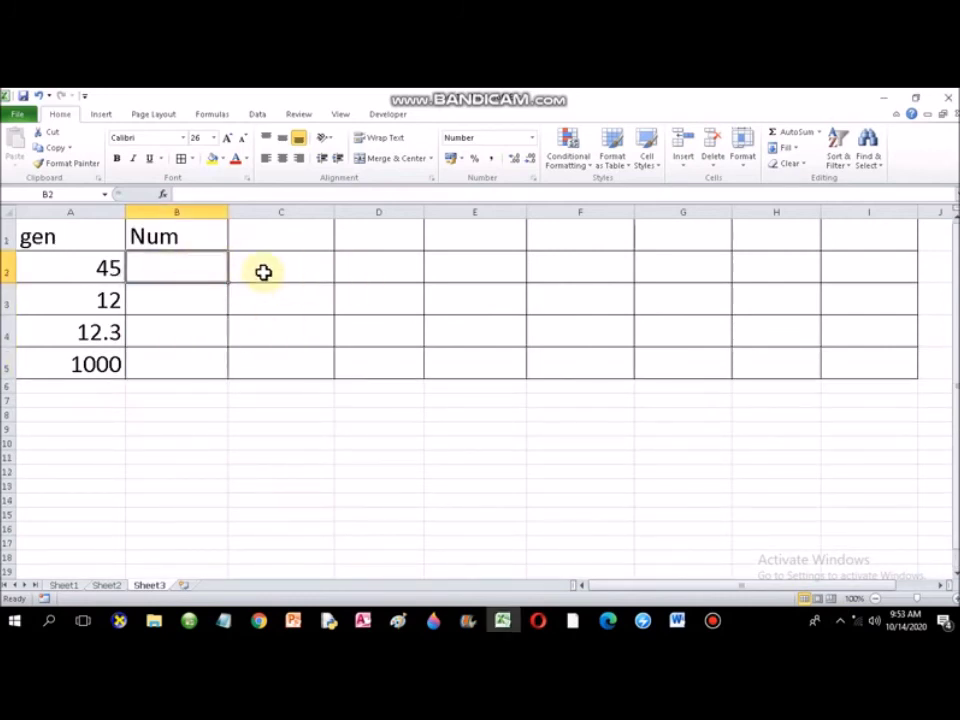
type("10")
key("Return")
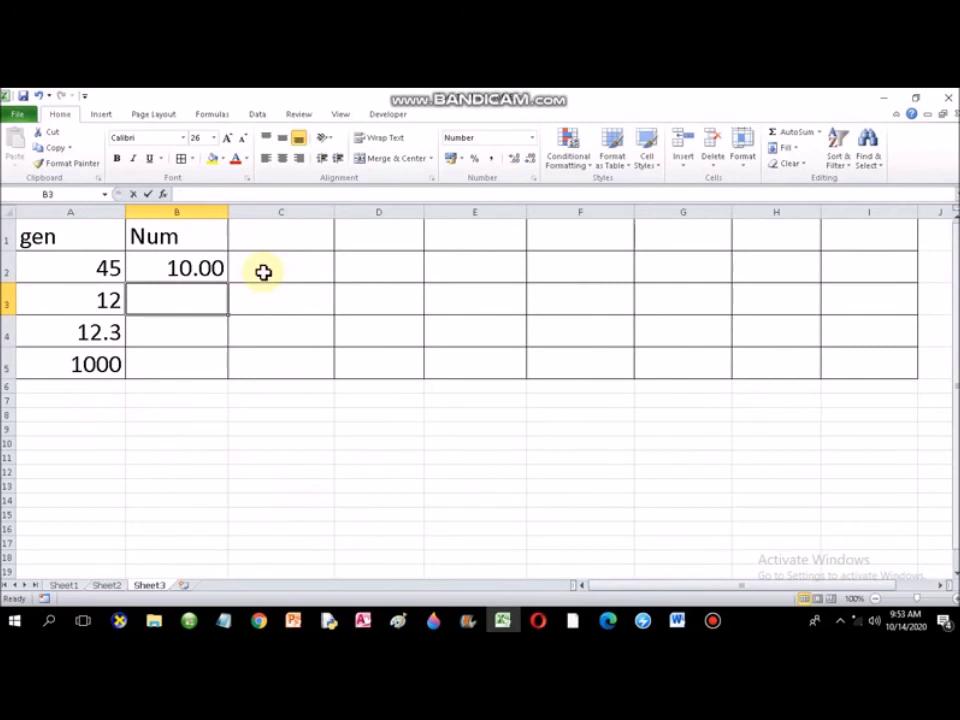
type("56")
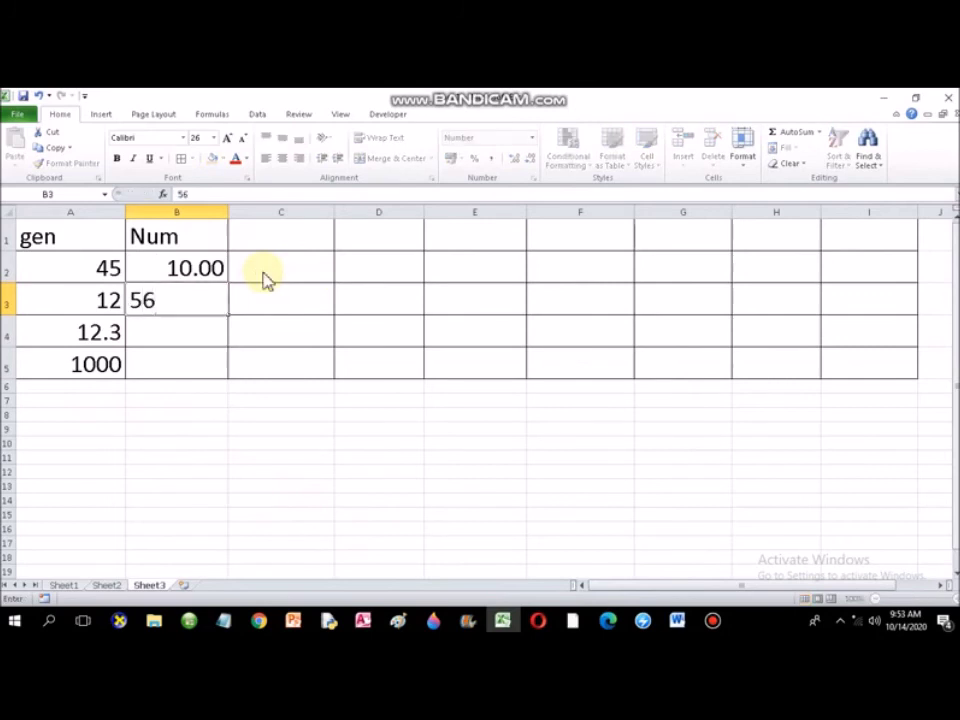
key("Return")
type("5.25")
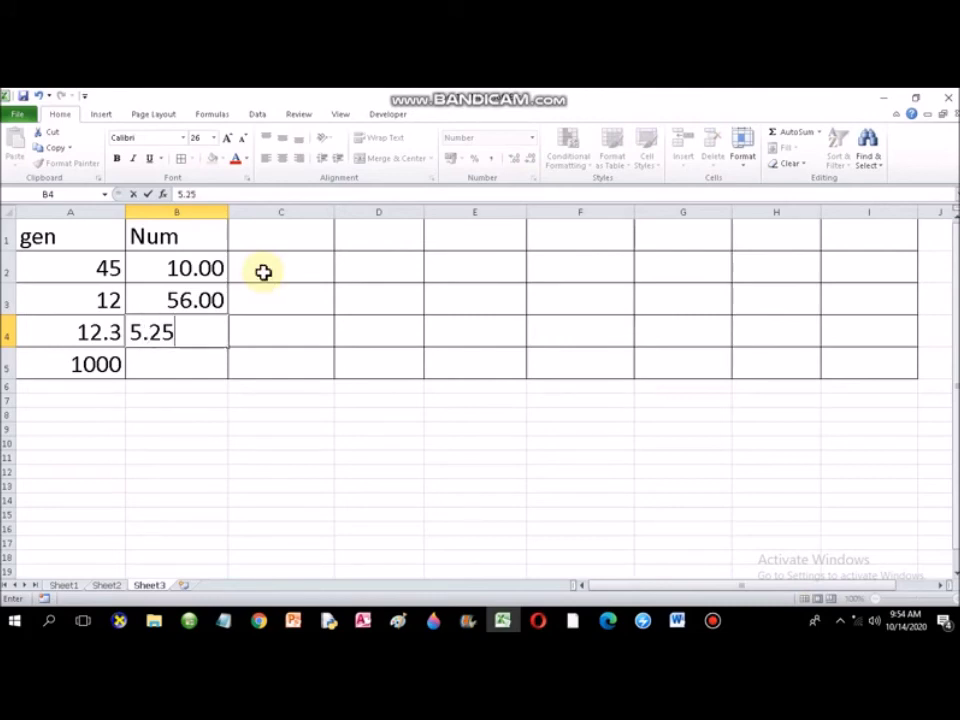
key("Return")
type("7")
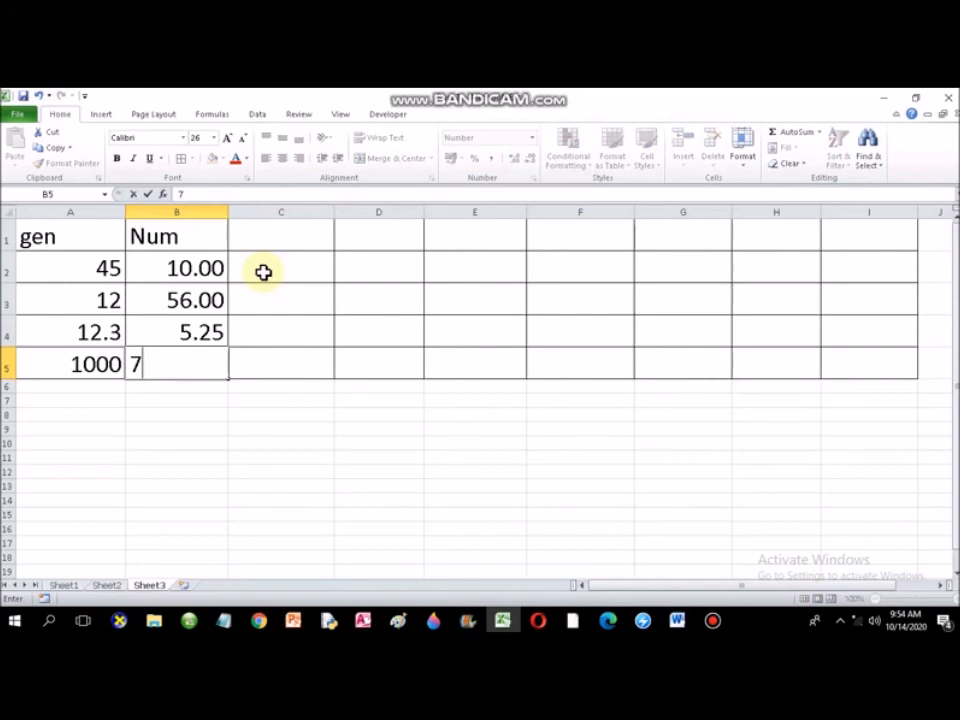
type("568")
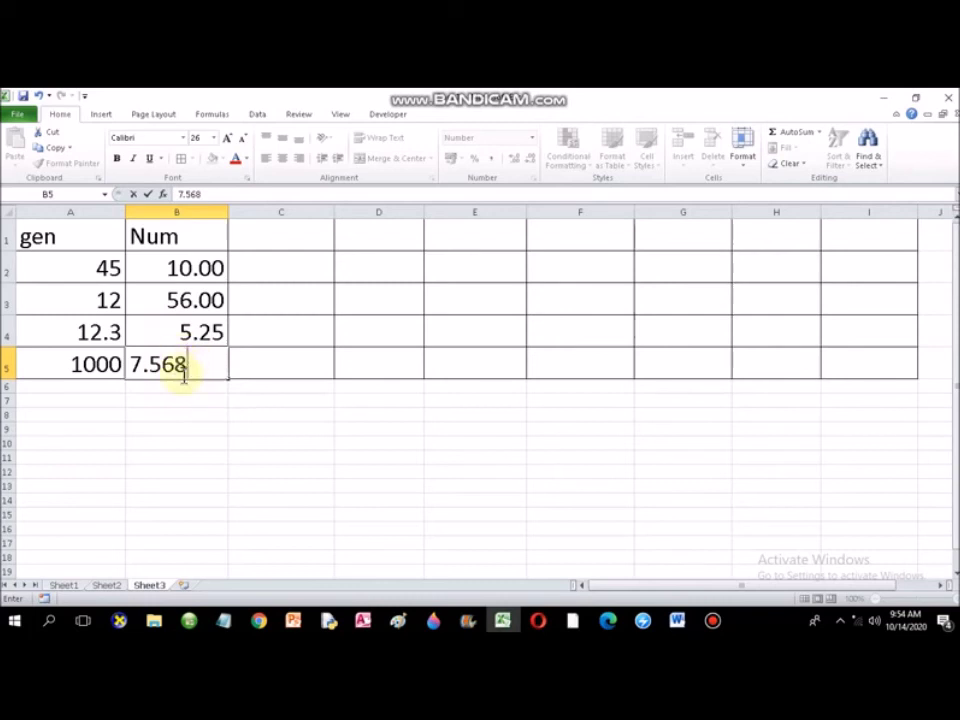
key("Return")
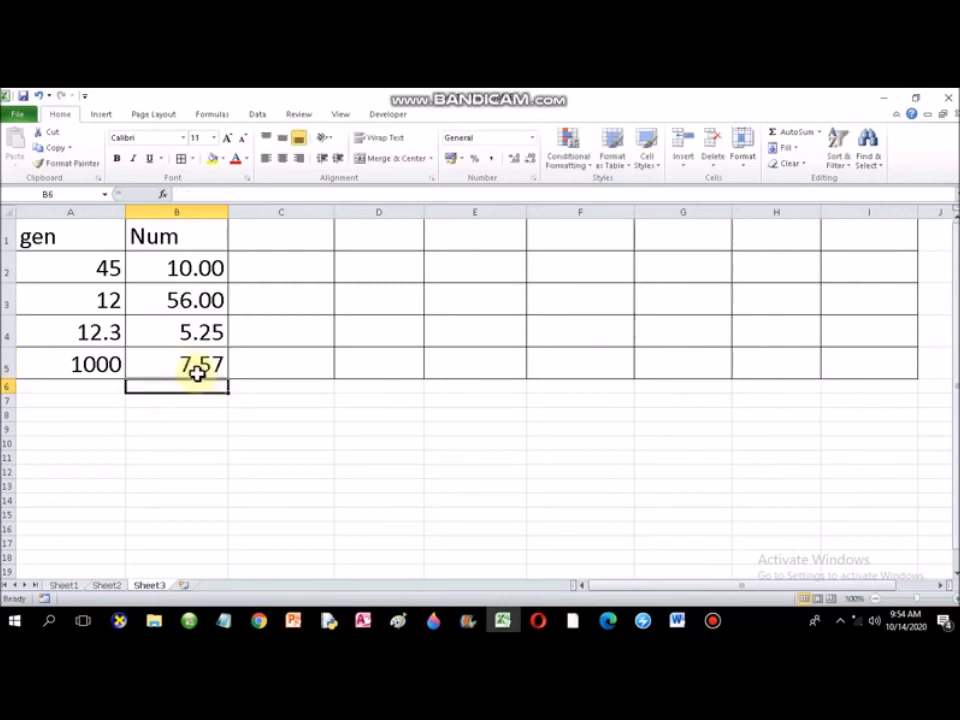
Change the last digit of the value in B5 so that it reads 7.564
double_click(202, 365)
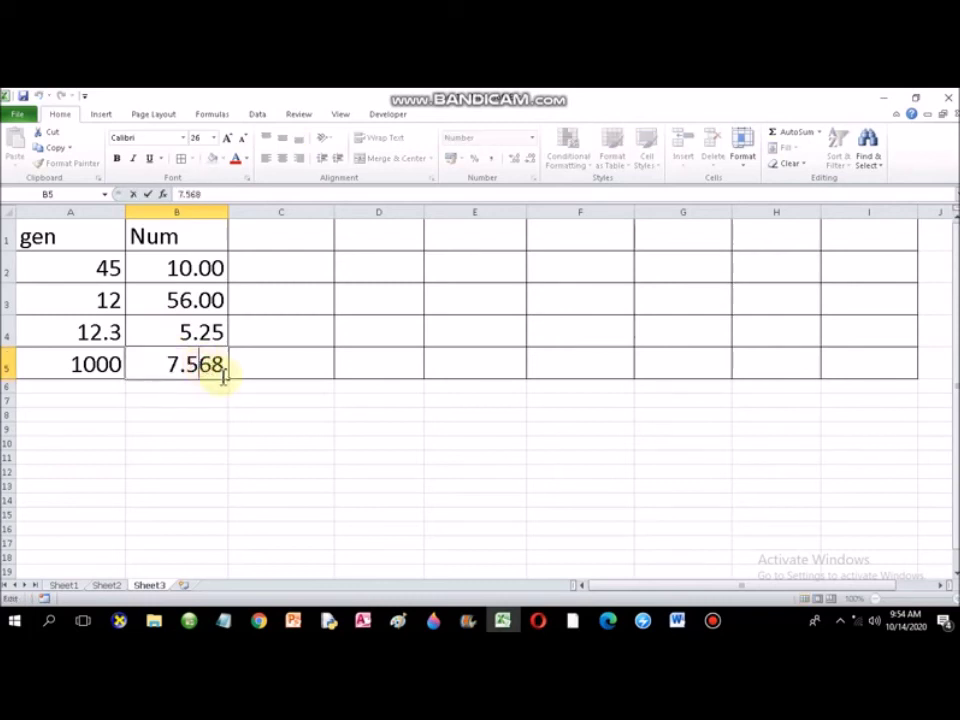
key("BackSpace")
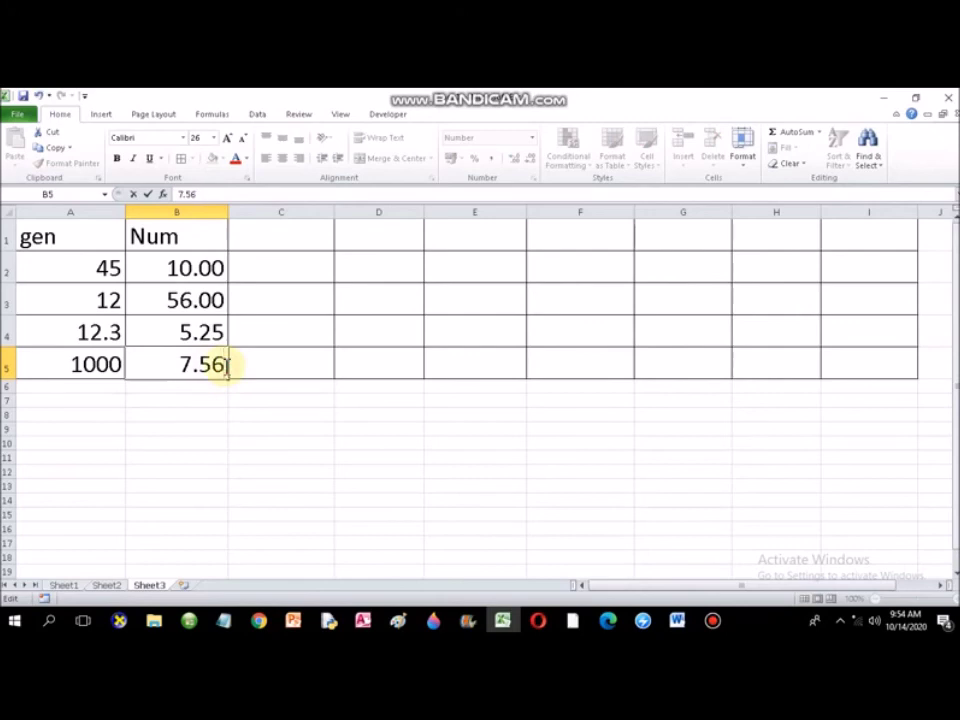
type("4")
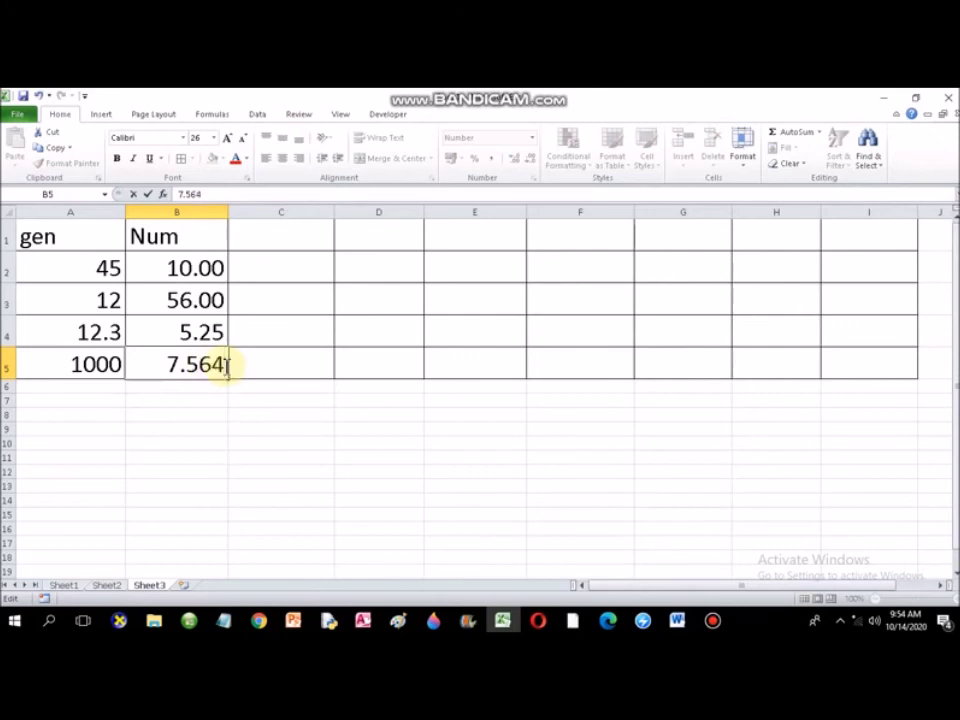
key("Return")
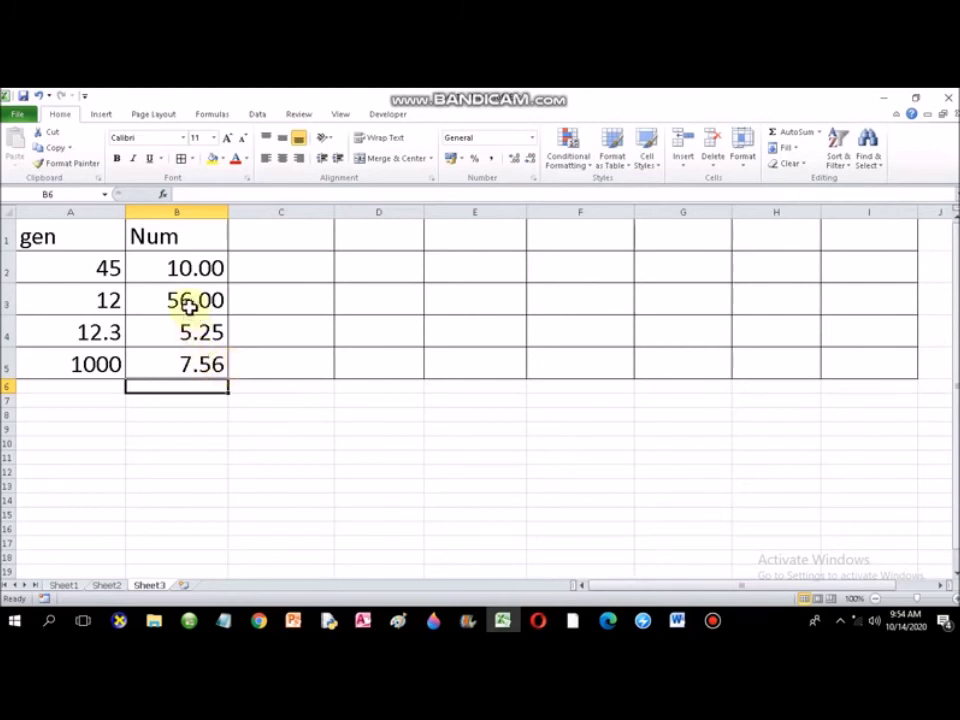
left_click(199, 265)
left_click_drag(199, 265, 186, 362)
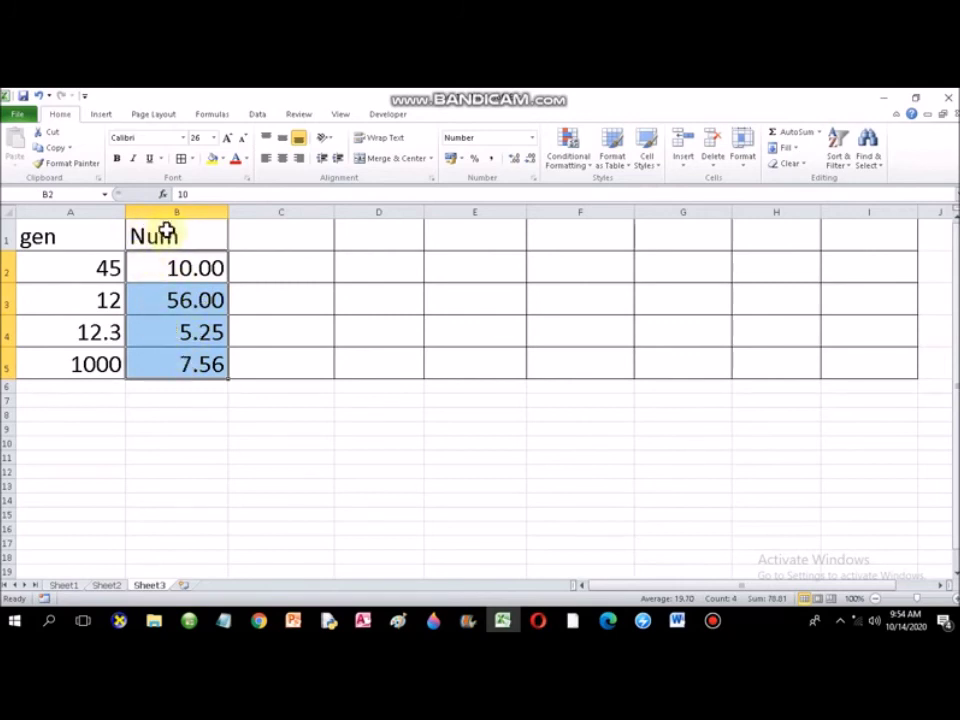
left_click(741, 165)
left_click(766, 418)
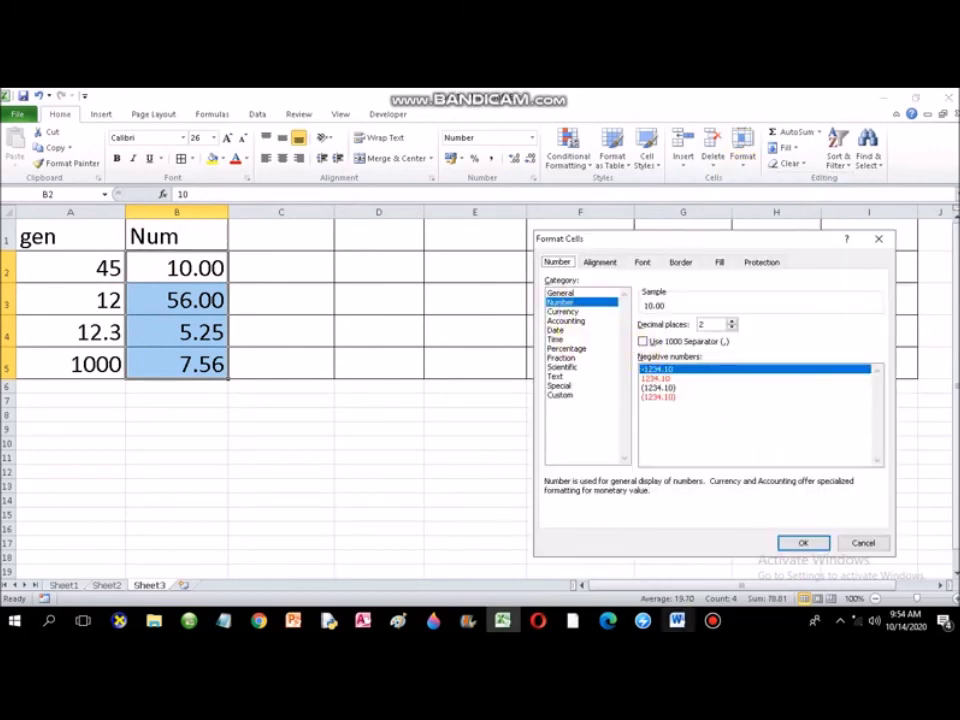
left_click(712, 620)
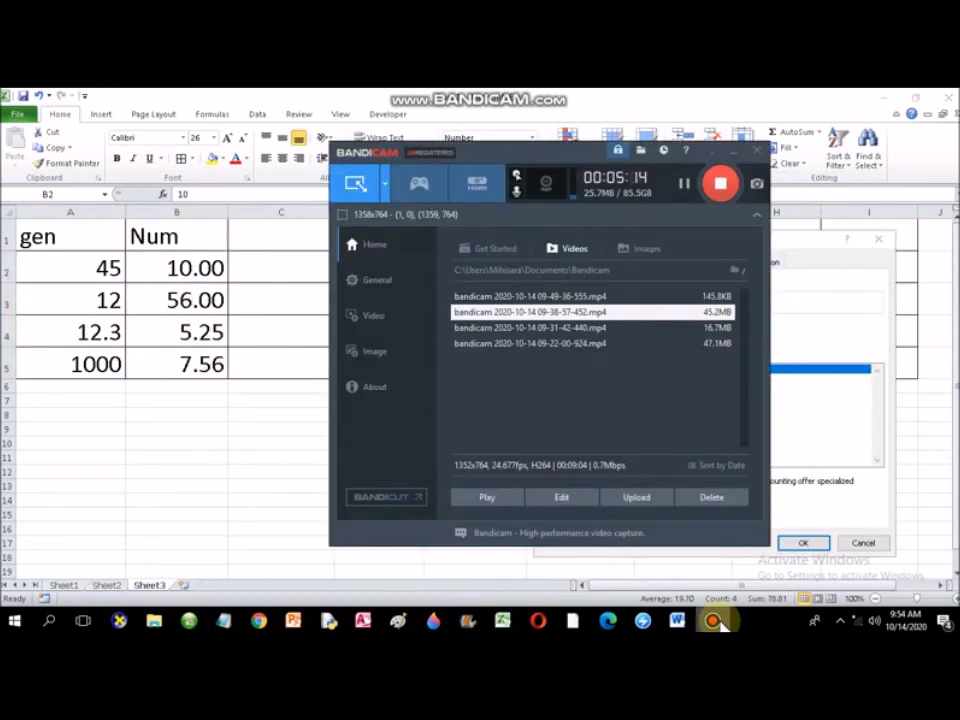
left_click(279, 508)
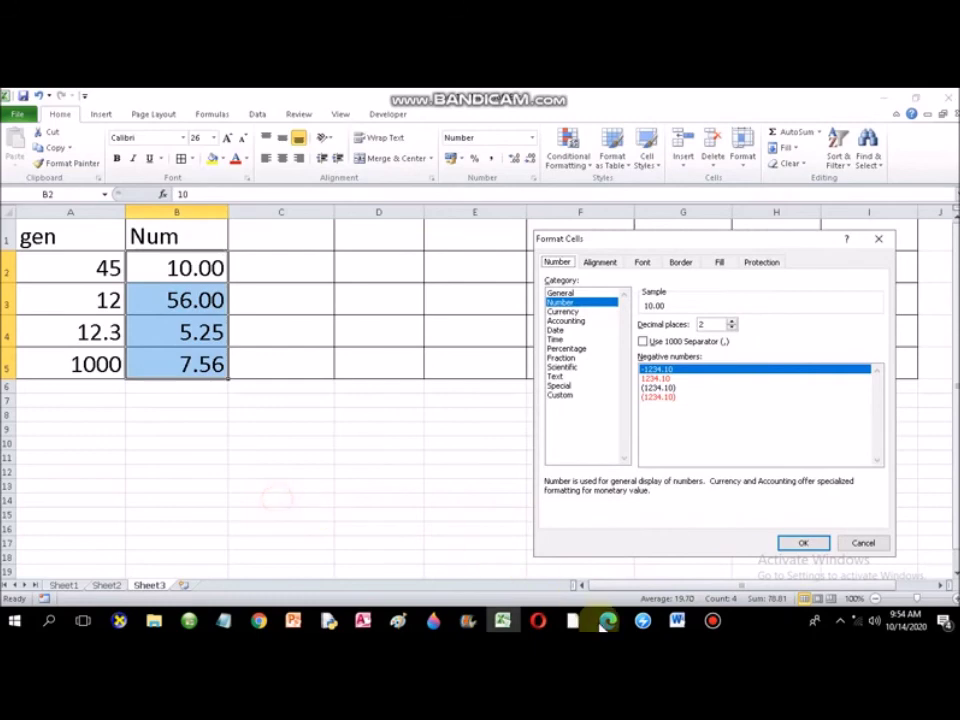
left_click(566, 313)
left_click(881, 240)
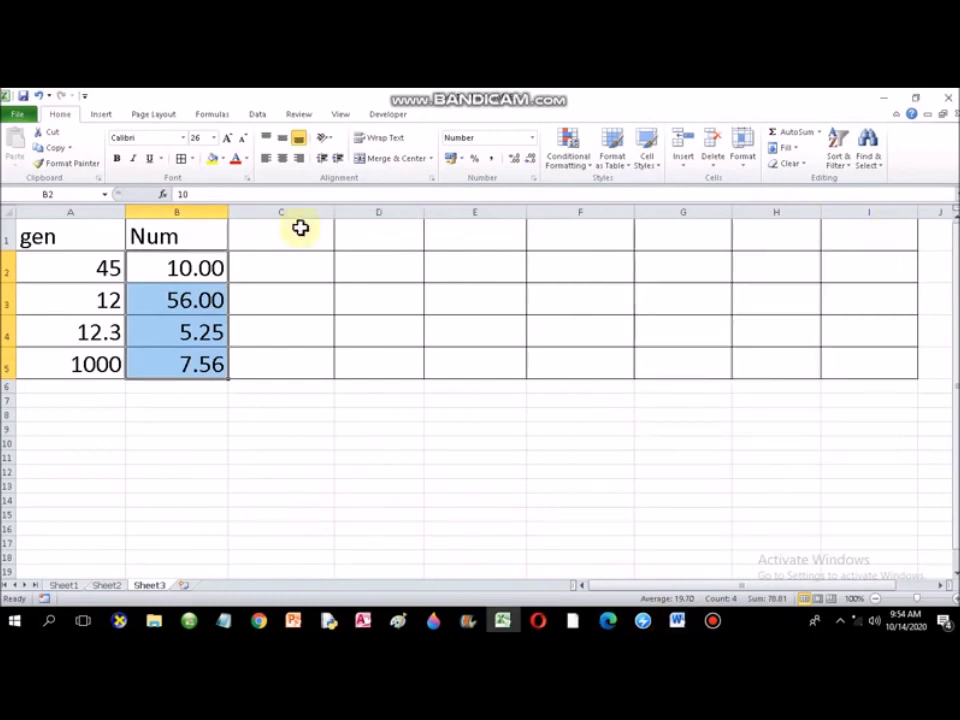
Enter the heading Curr in cell C1
left_click(275, 243)
type("Curr")
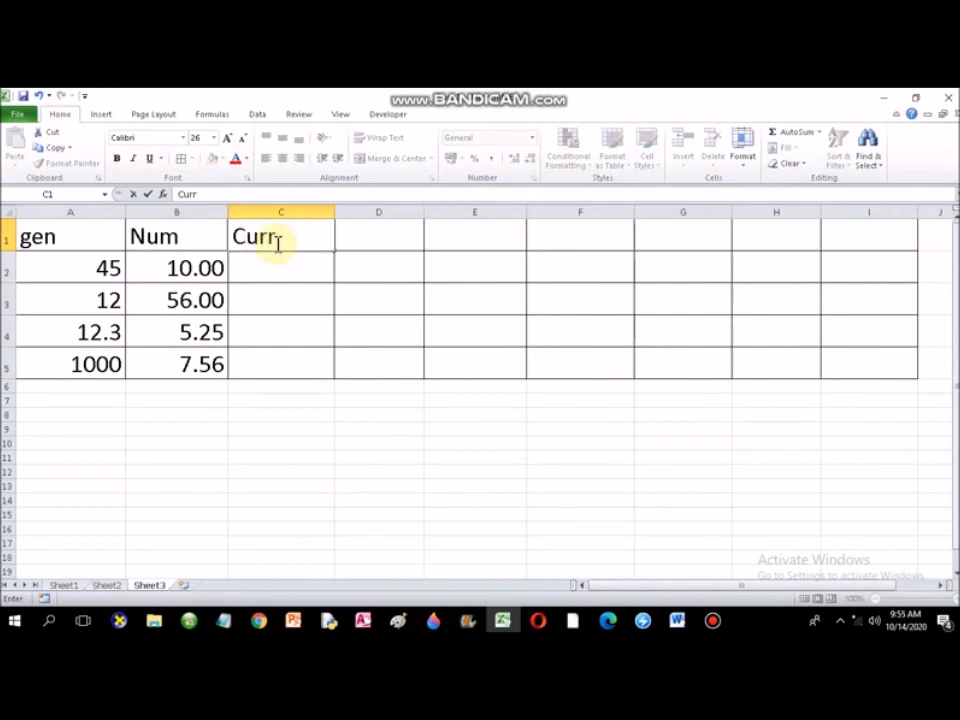
key("Return")
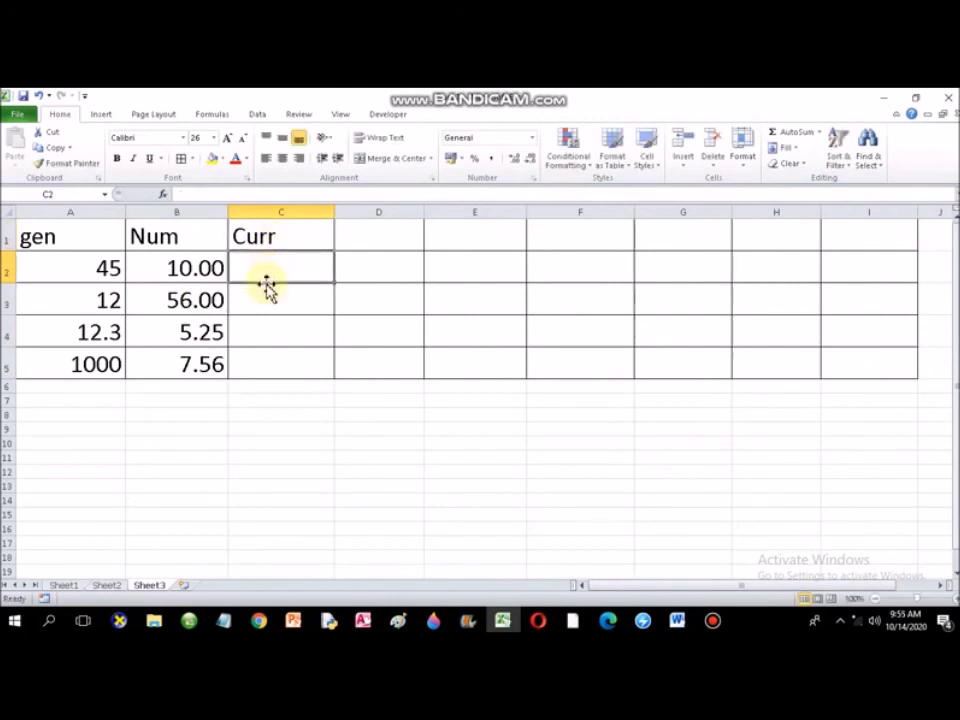
Widen column C and format the cells C2:C5 as Currency with the Rs symbol and 2 decimal places
left_click_drag(272, 274, 272, 358)
left_click_drag(335, 219, 368, 218)
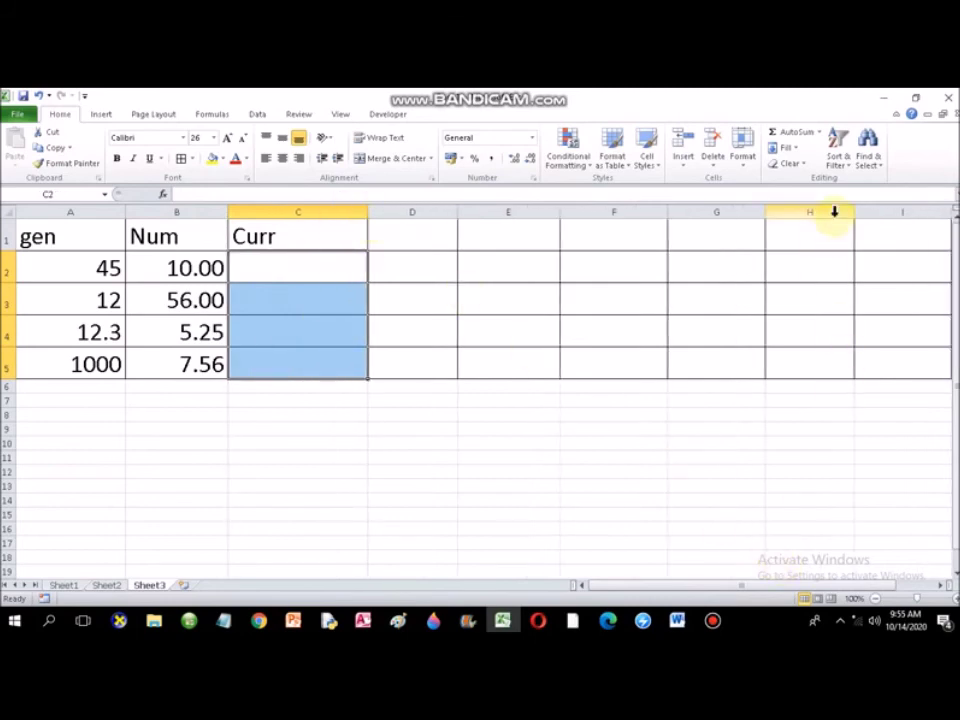
left_click(743, 160)
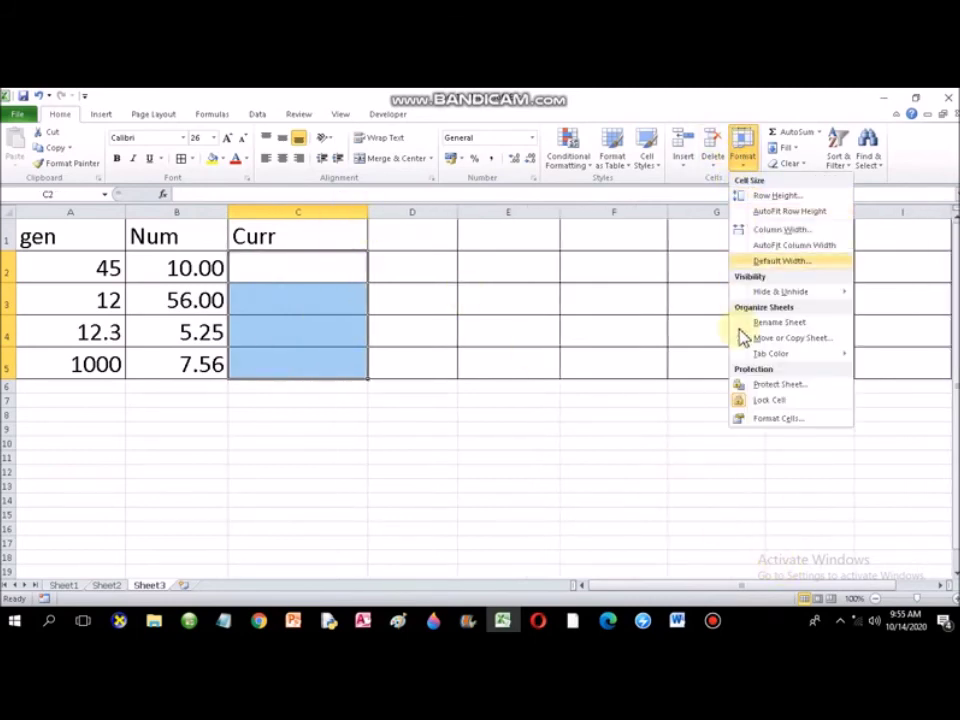
left_click(775, 418)
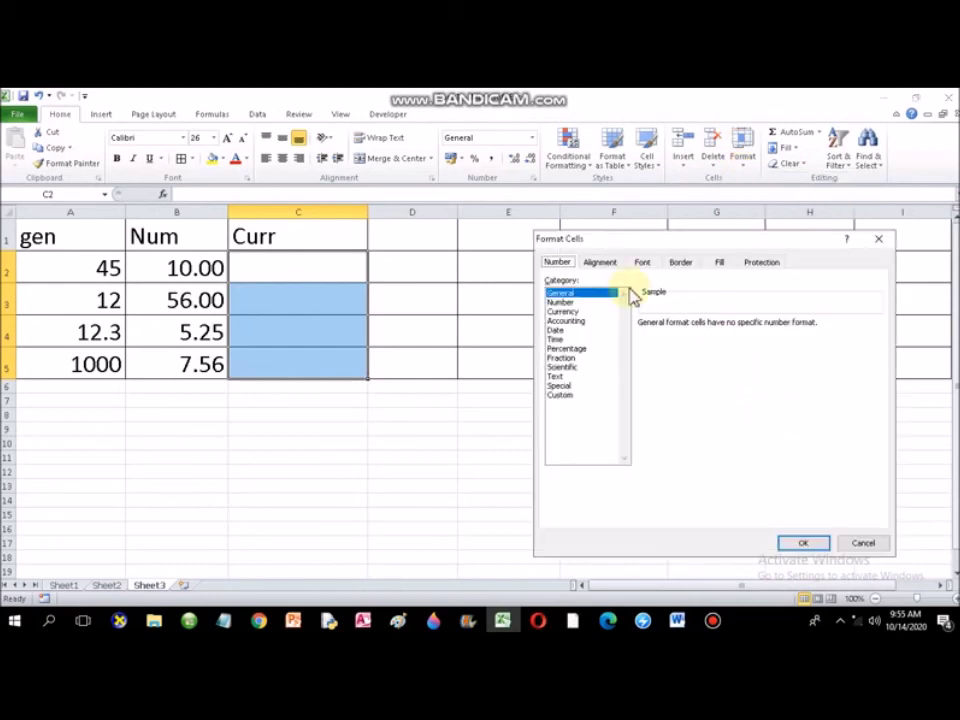
left_click(570, 312)
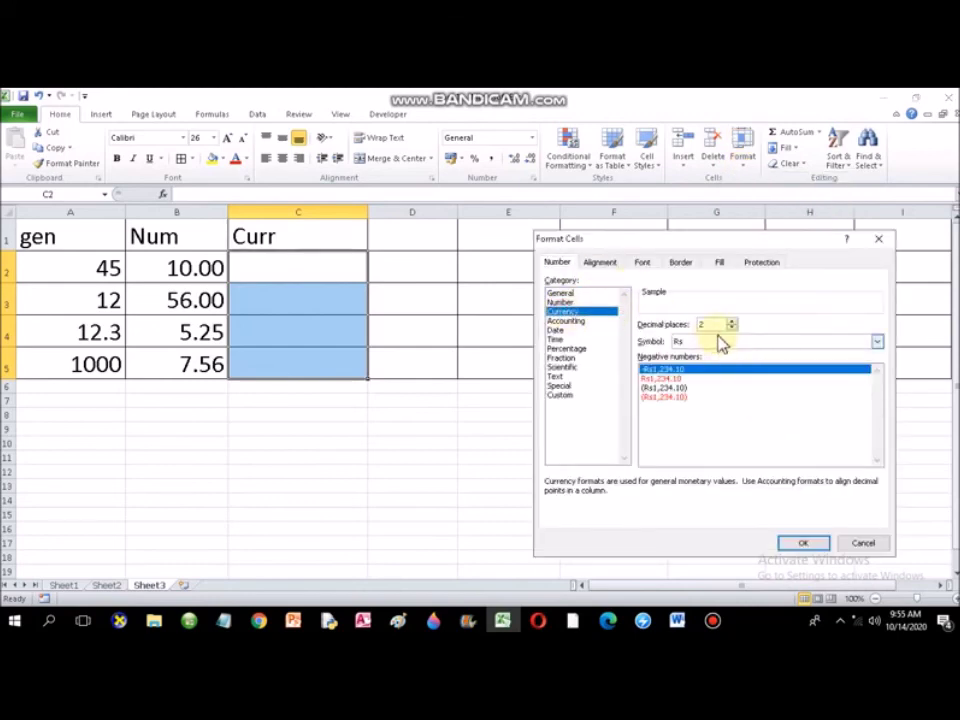
left_click(815, 345)
left_click(814, 347)
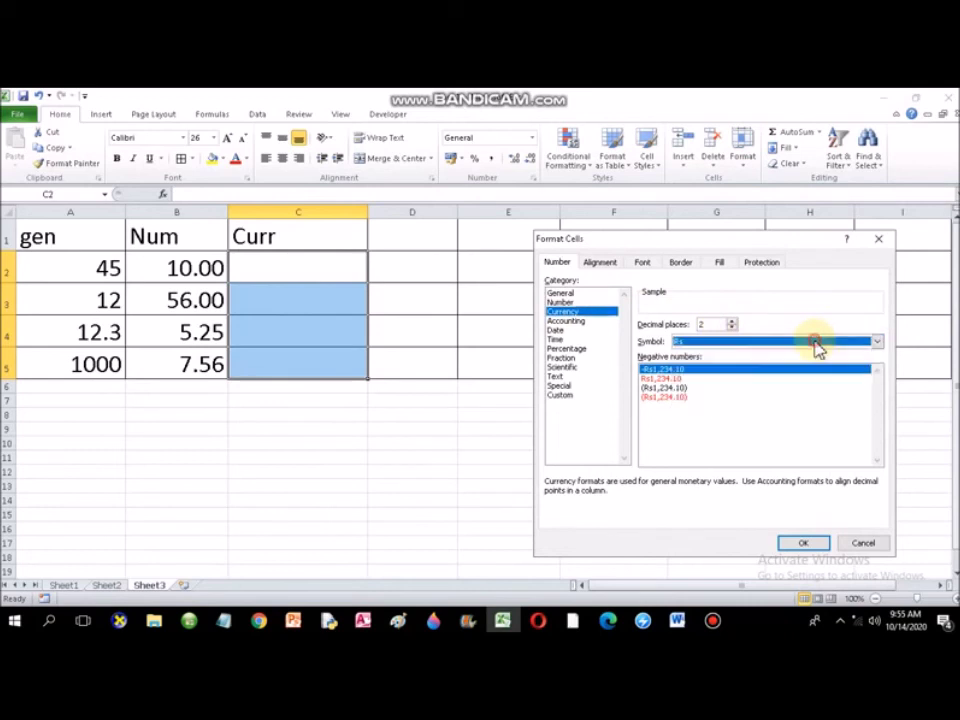
left_click(731, 329)
left_click(731, 329)
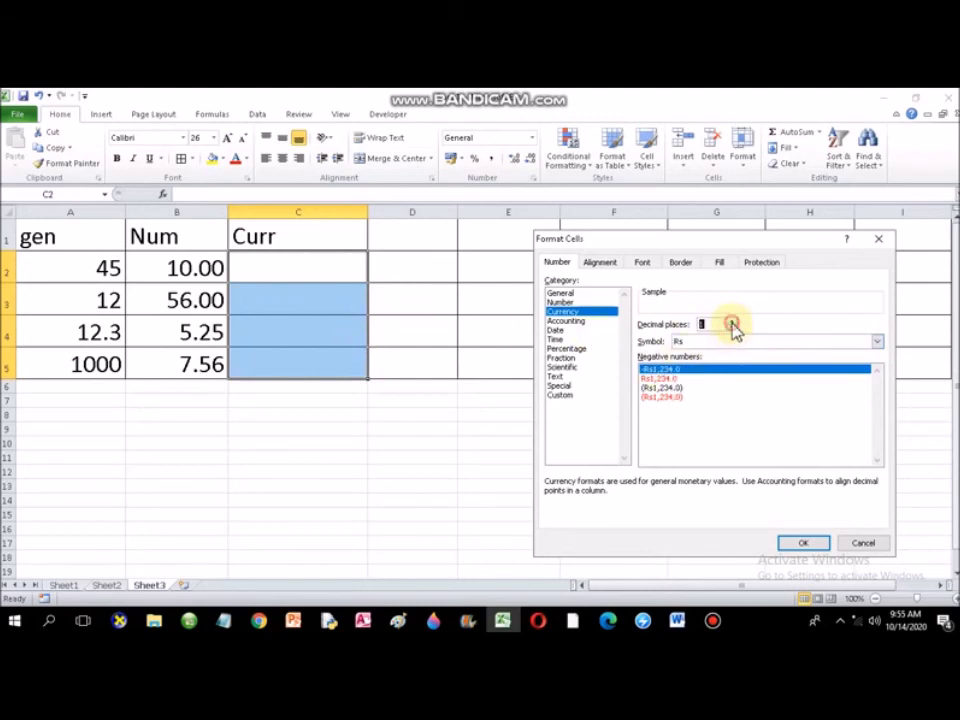
left_click(800, 542)
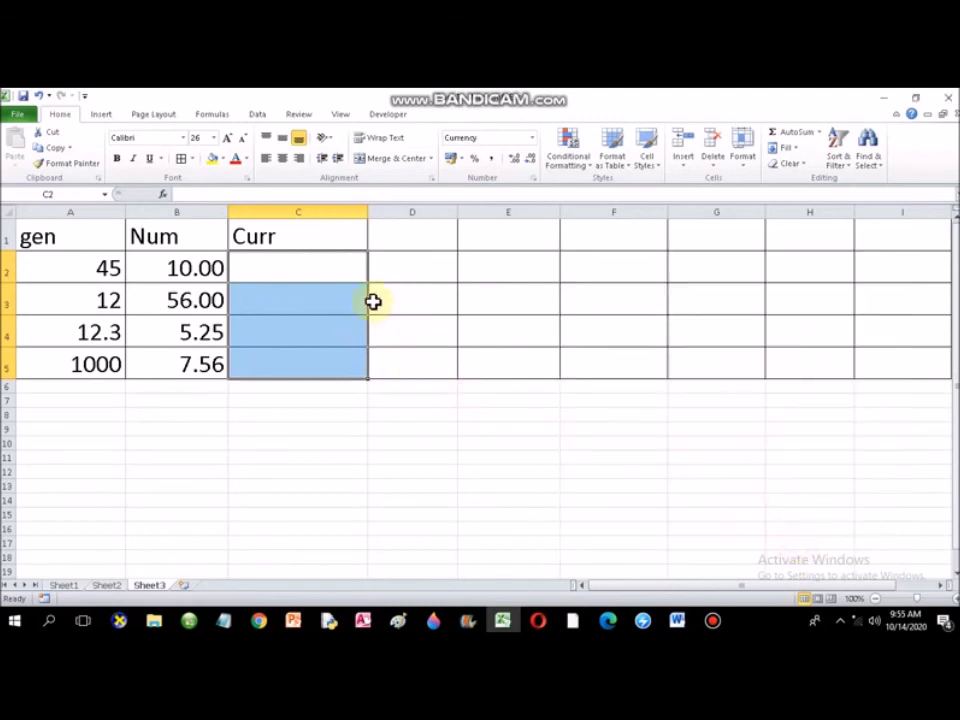
Enter the values 10, 100, 1 and 4567 in the currency-formatted cells C2:C5
left_click(340, 267)
type("1")
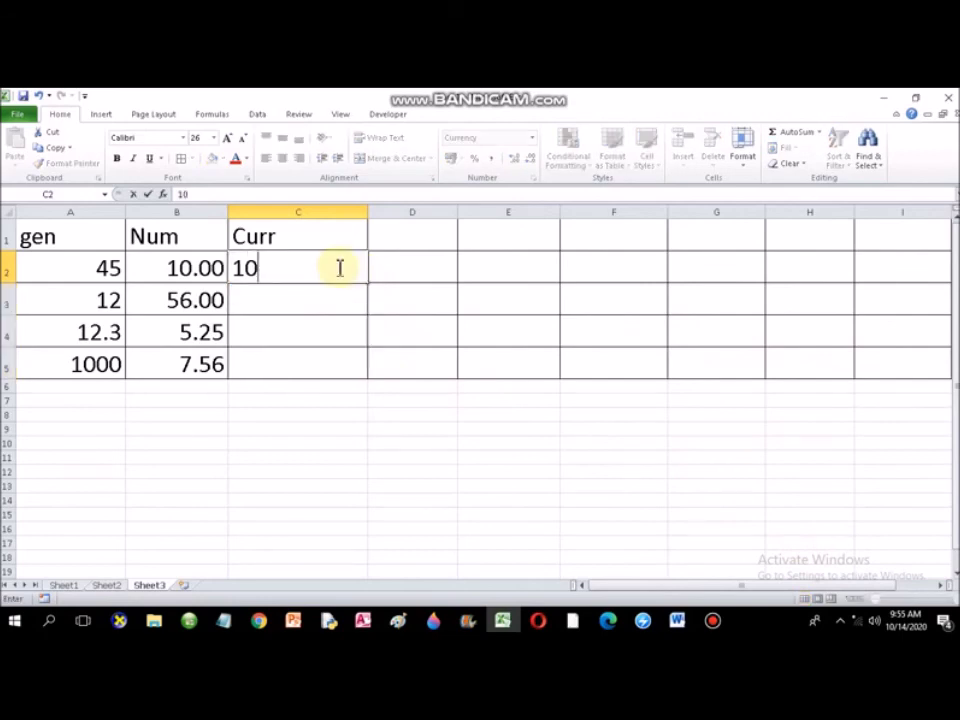
type("0")
key("Return")
type("10")
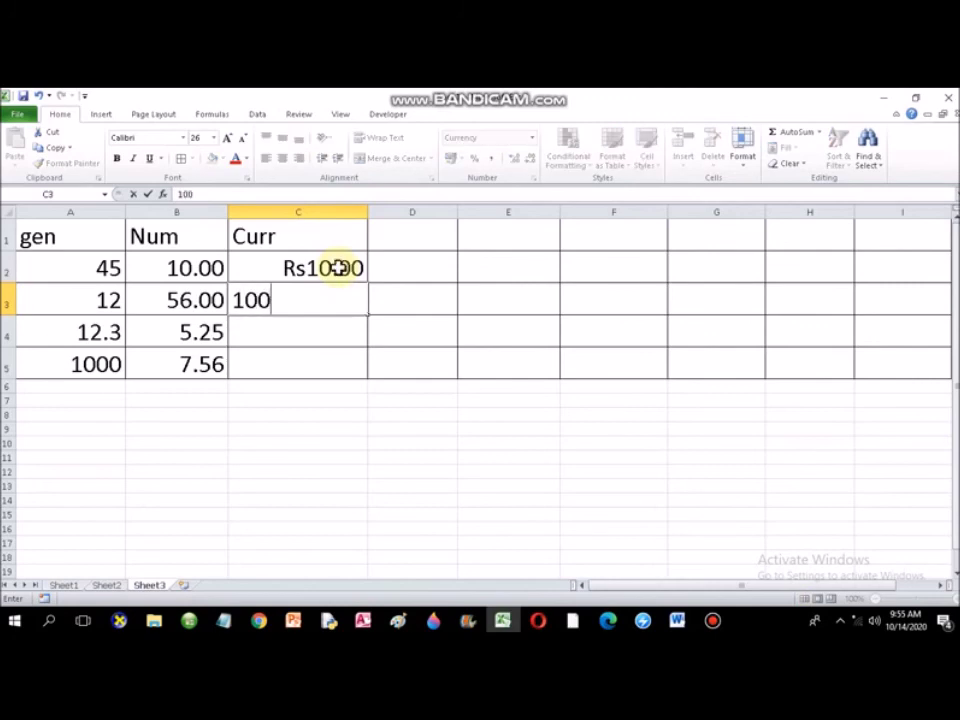
type("0")
key("Return")
type("1")
key("Return")
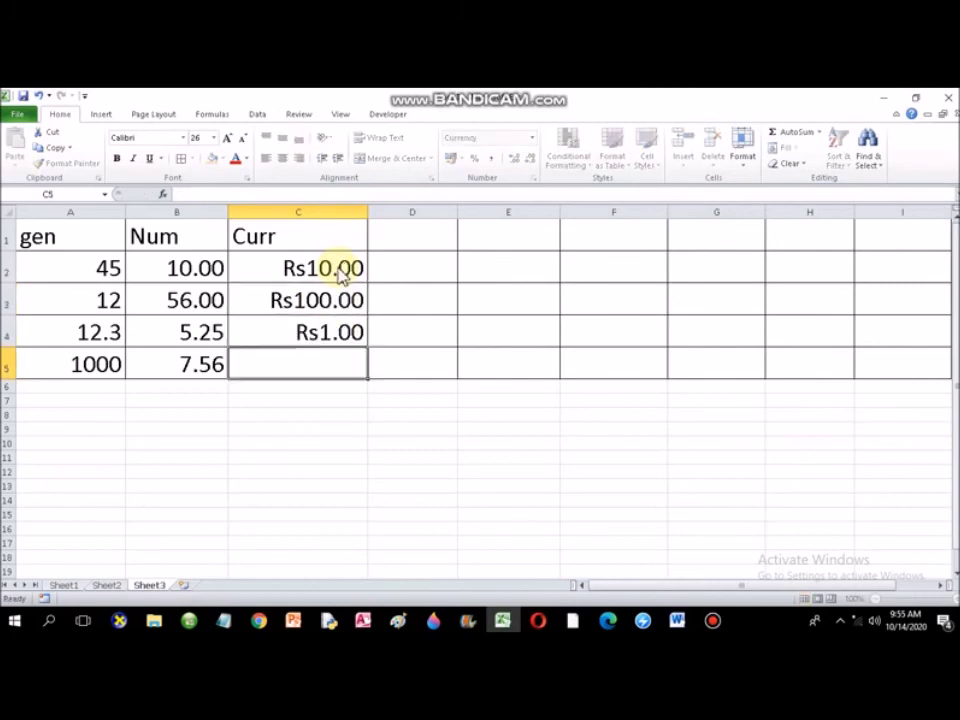
type("4567")
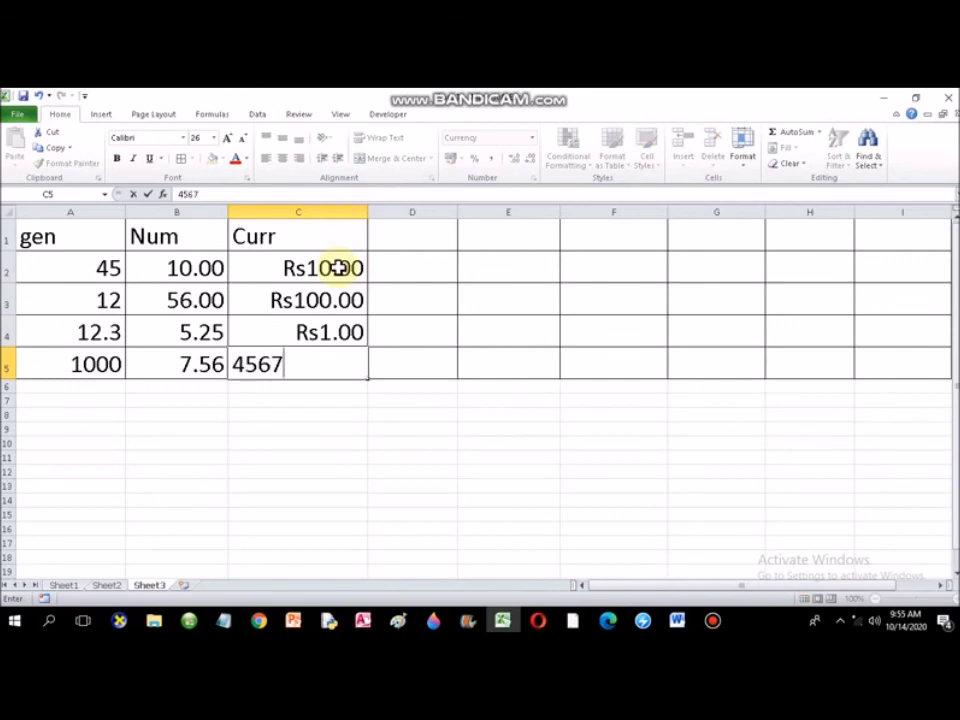
key("Return")
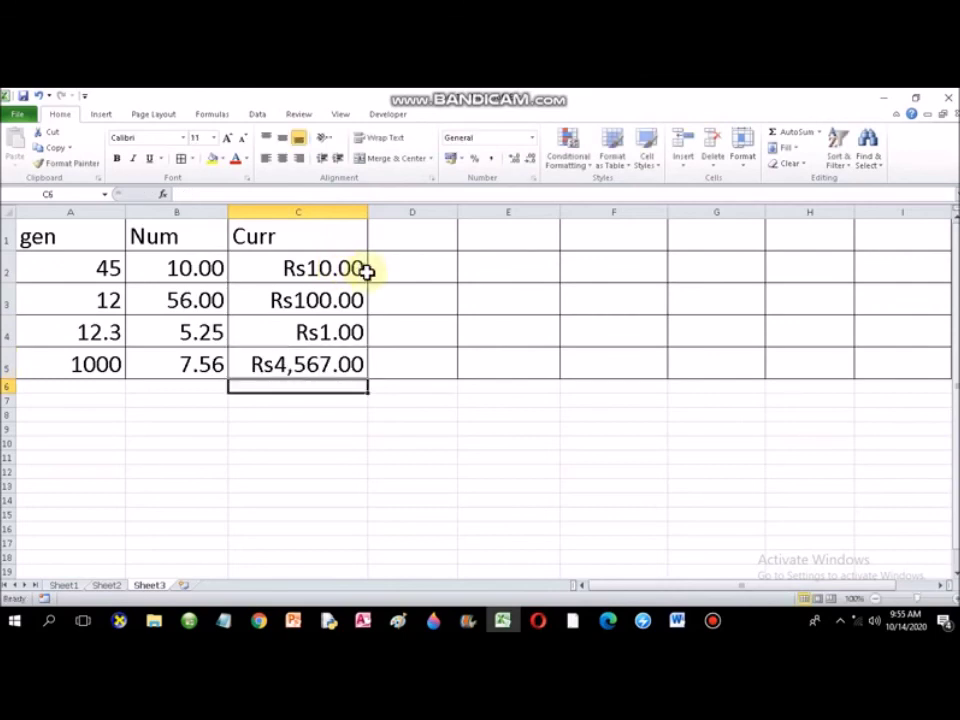
Widen column C slightly more to give the currency amounts extra room
left_click_drag(367, 214, 381, 213)
left_click_drag(347, 268, 343, 364)
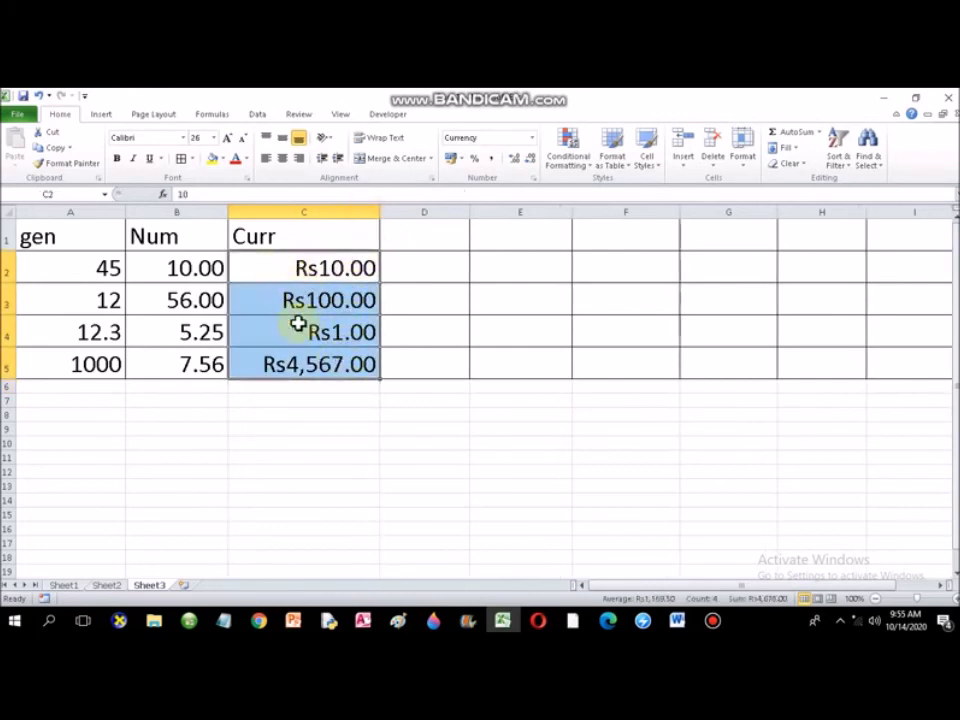
left_click(313, 370)
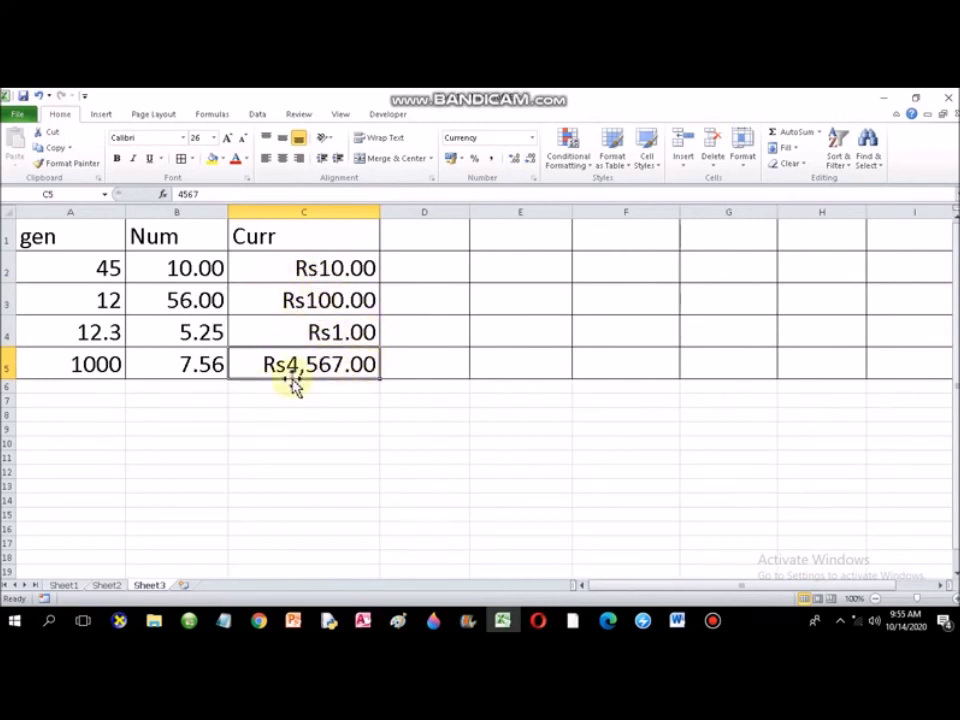
Widen column D and enter the heading Acco in cell D1
left_click(415, 236)
left_click_drag(469, 213, 514, 218)
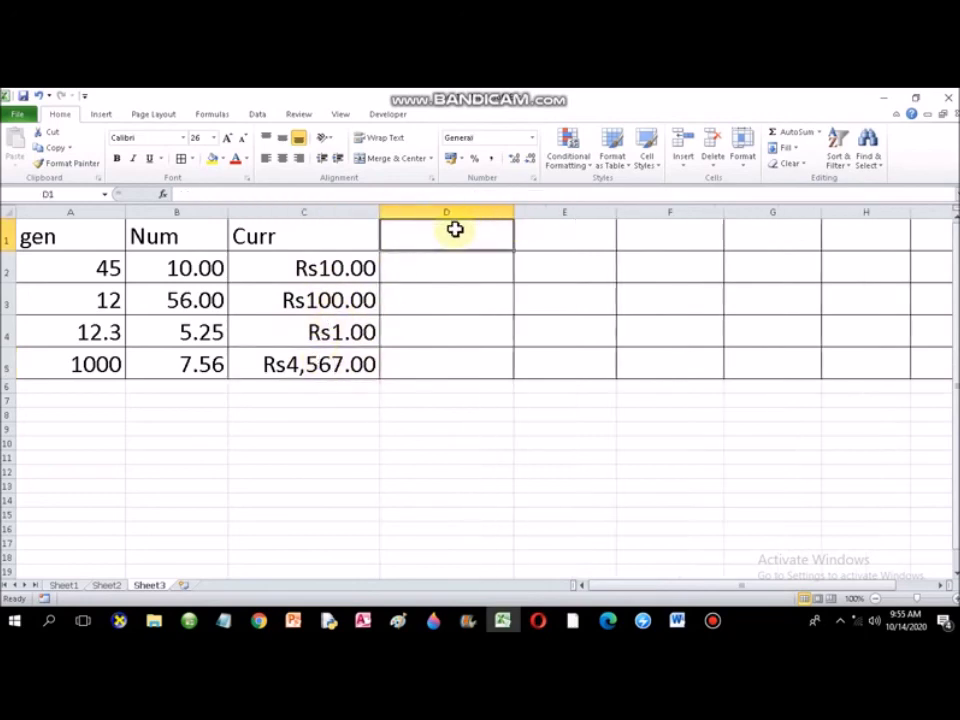
type("Acco")
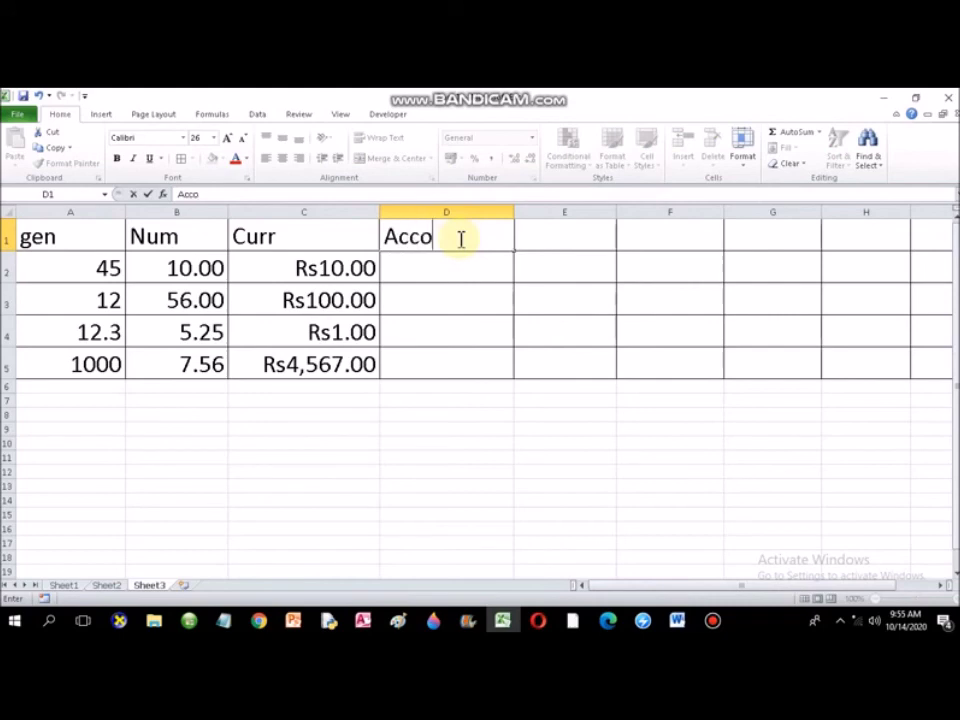
key("Return")
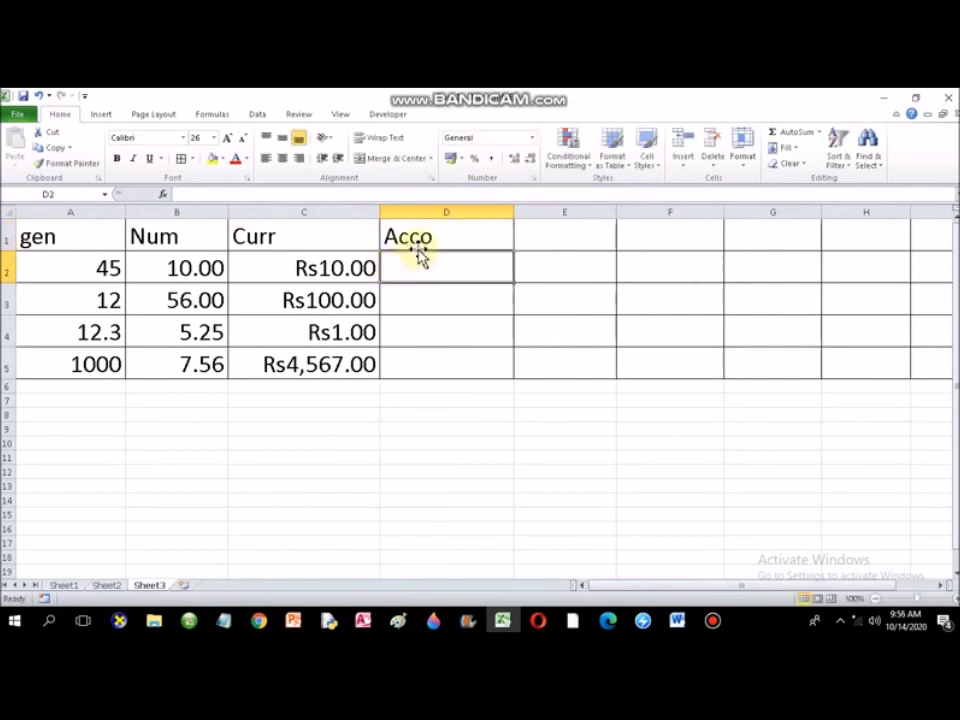
Shorten the heading in cell D1 to Acc
left_click(436, 239)
double_click(446, 236)
key("BackSpace")
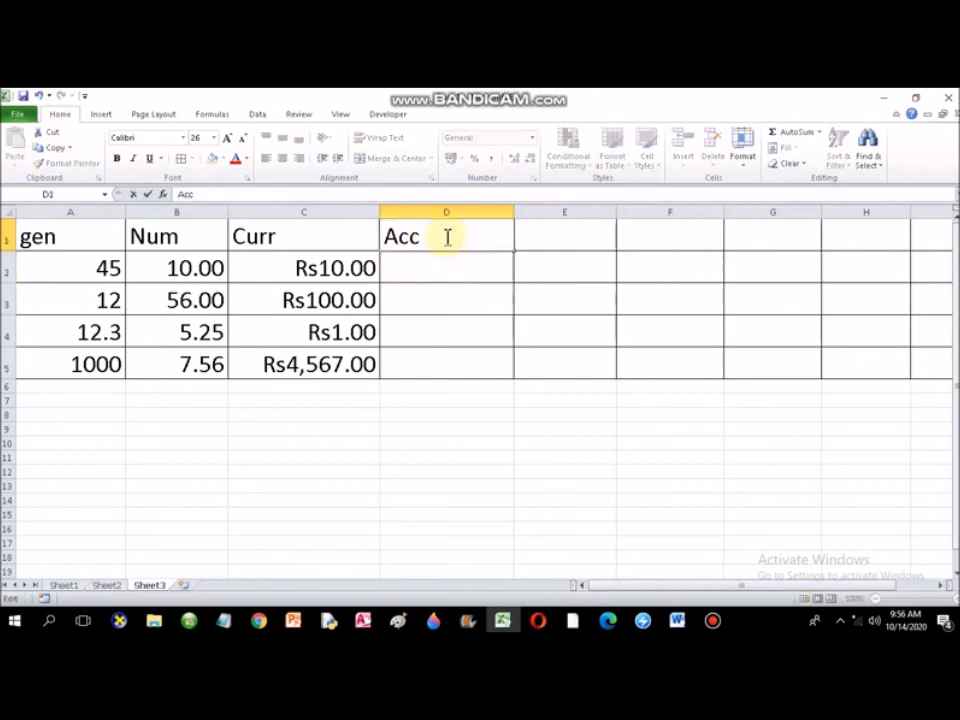
Format the cells D2:D5 as Accounting with the Rs symbol and 2 decimal places, and widen column D
left_click_drag(469, 266, 467, 375)
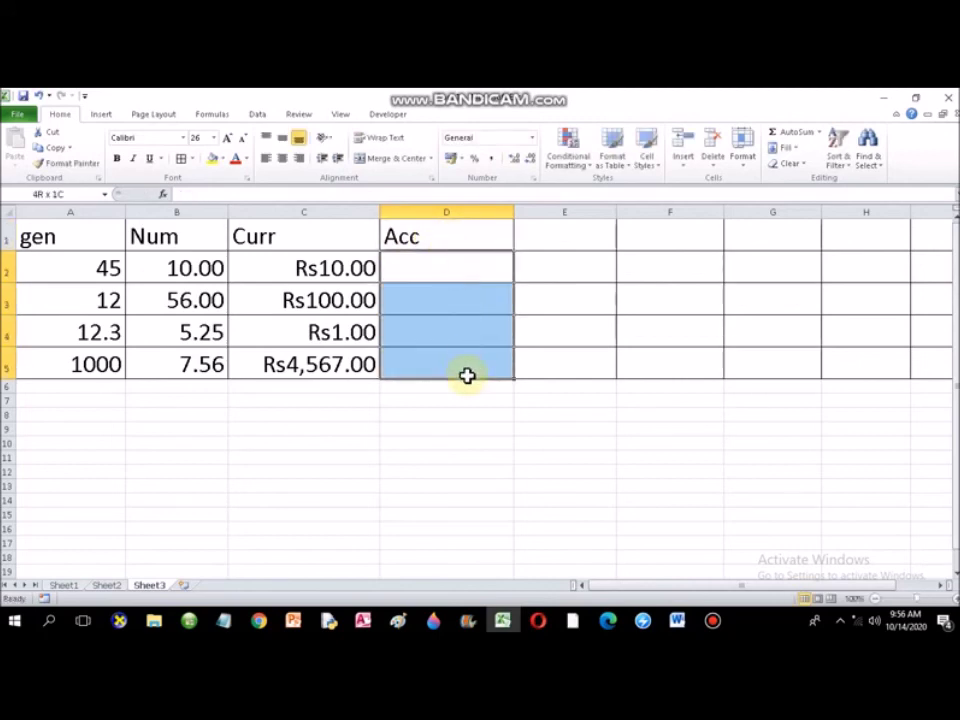
left_click(743, 155)
left_click(779, 418)
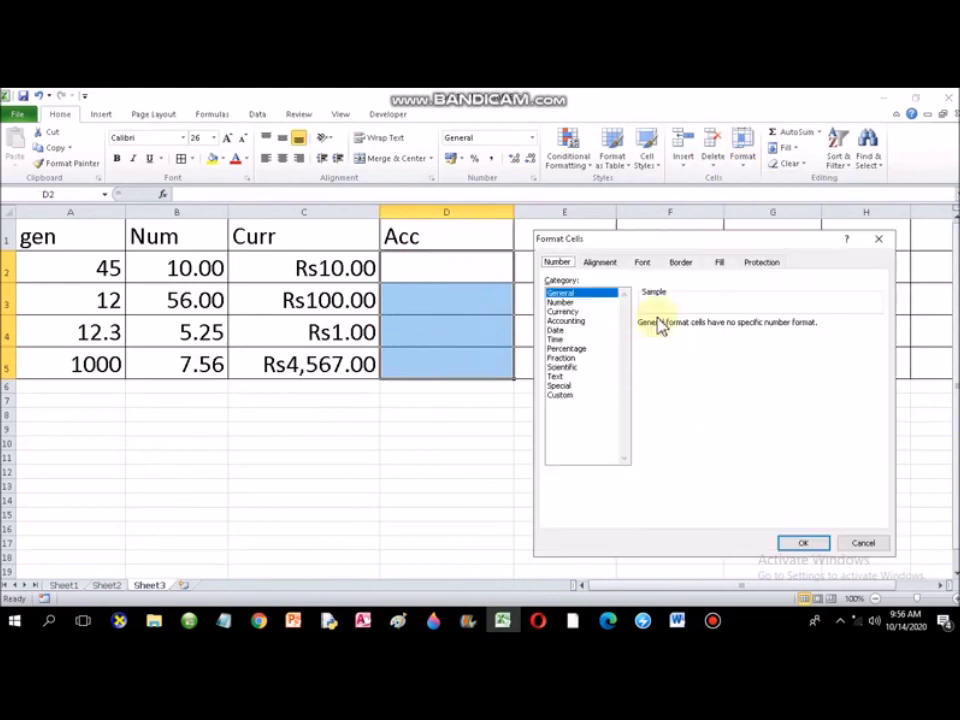
left_click(566, 321)
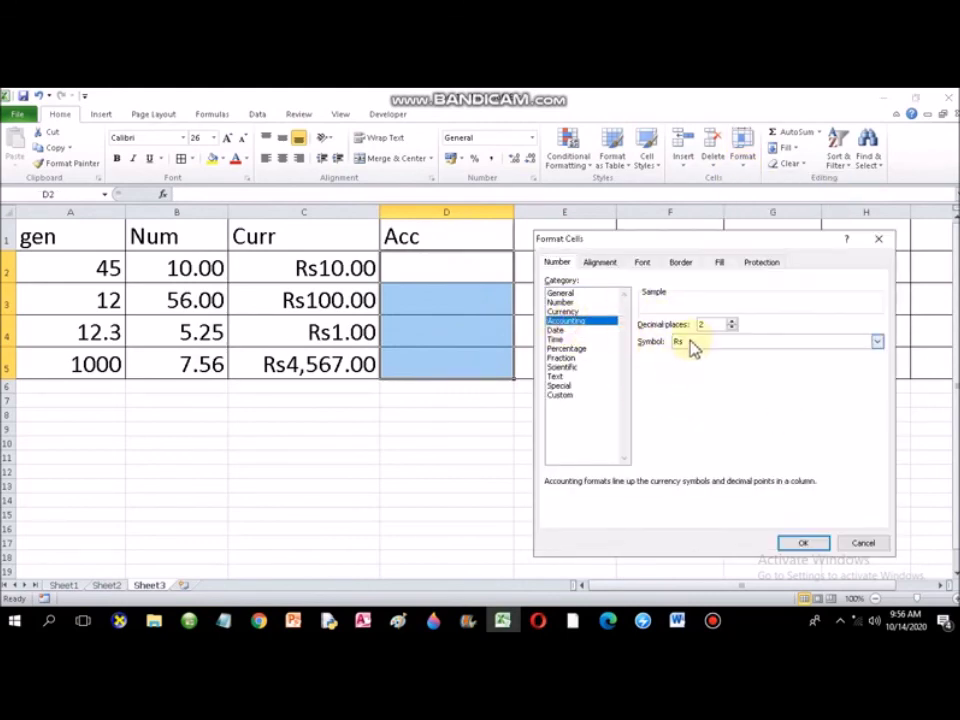
left_click(801, 544)
left_click_drag(516, 212, 538, 216)
Enter the values 10, 100, 1 and 4567 in the accounting-formatted cells D2:D5
left_click(511, 266)
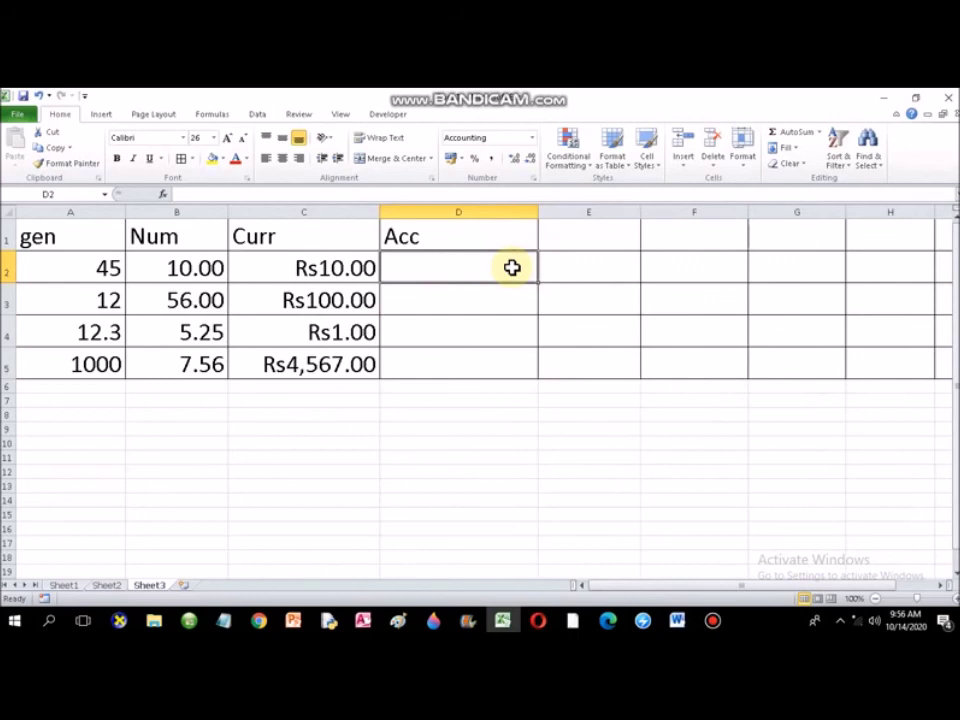
type("10")
key("Return")
type("100")
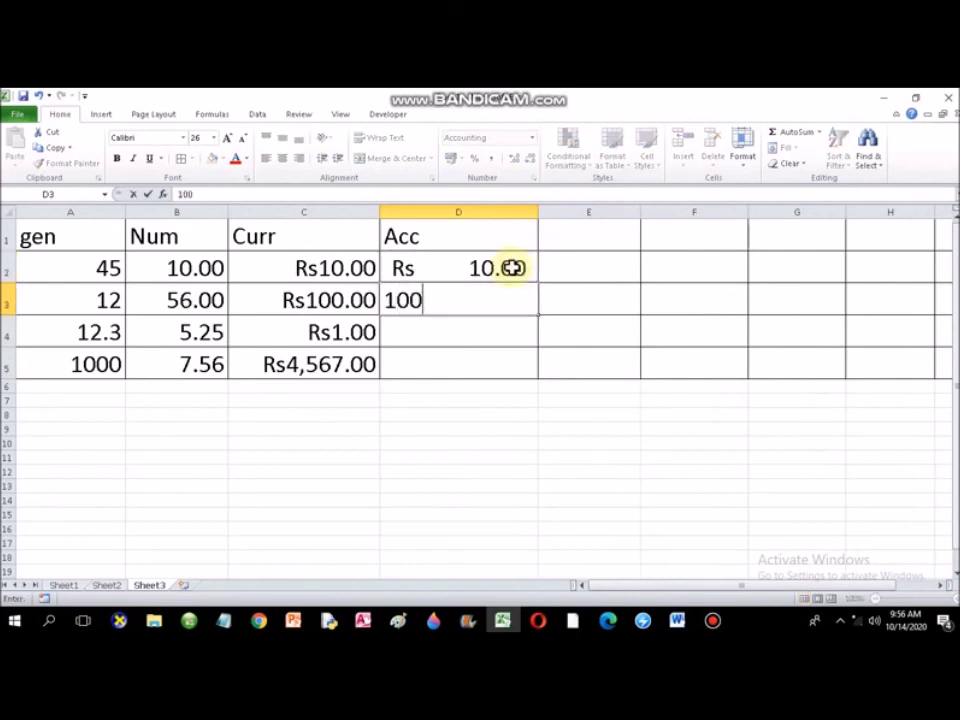
key("Return")
type("1")
key("Return")
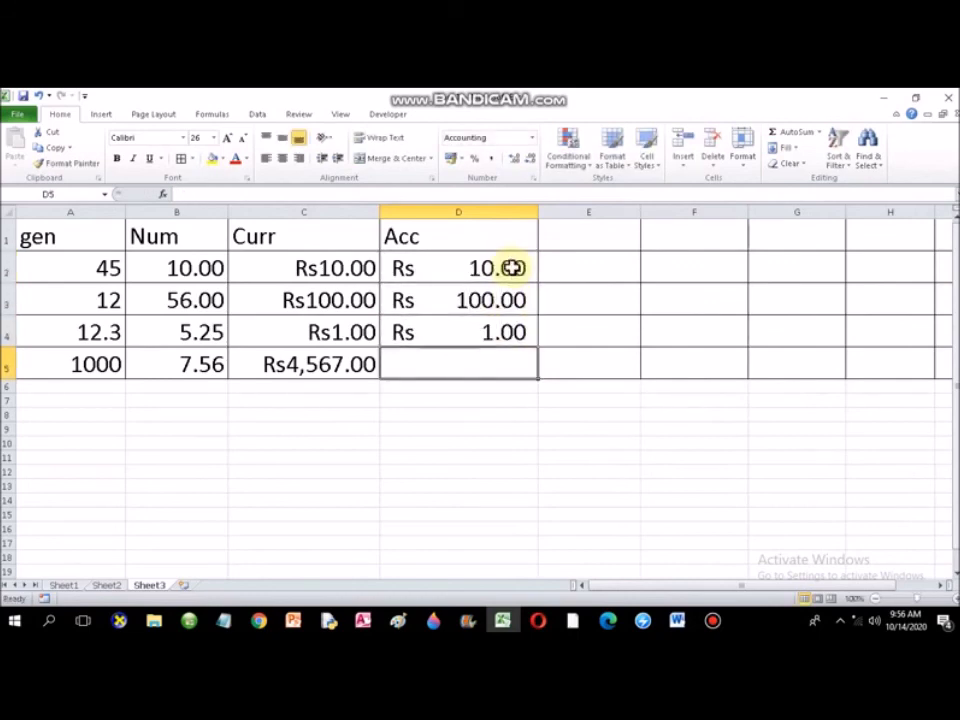
type("4567")
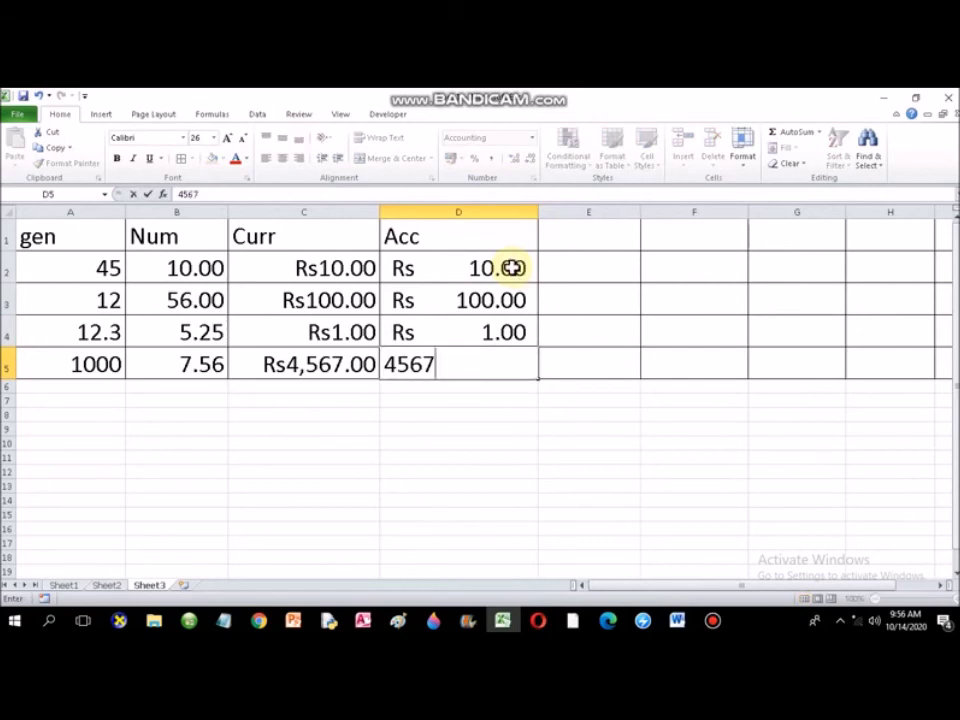
key("Return")
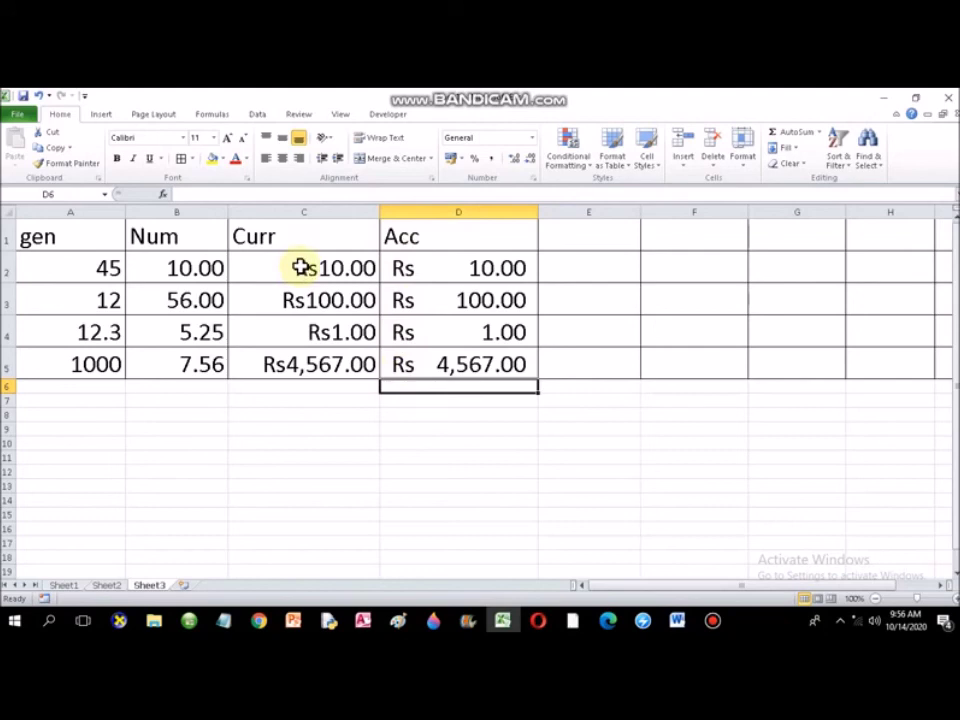
Compare the Currency amounts in C2:C5 with the Accounting amounts in D2:D5
left_click(336, 275)
left_click_drag(336, 275, 332, 364)
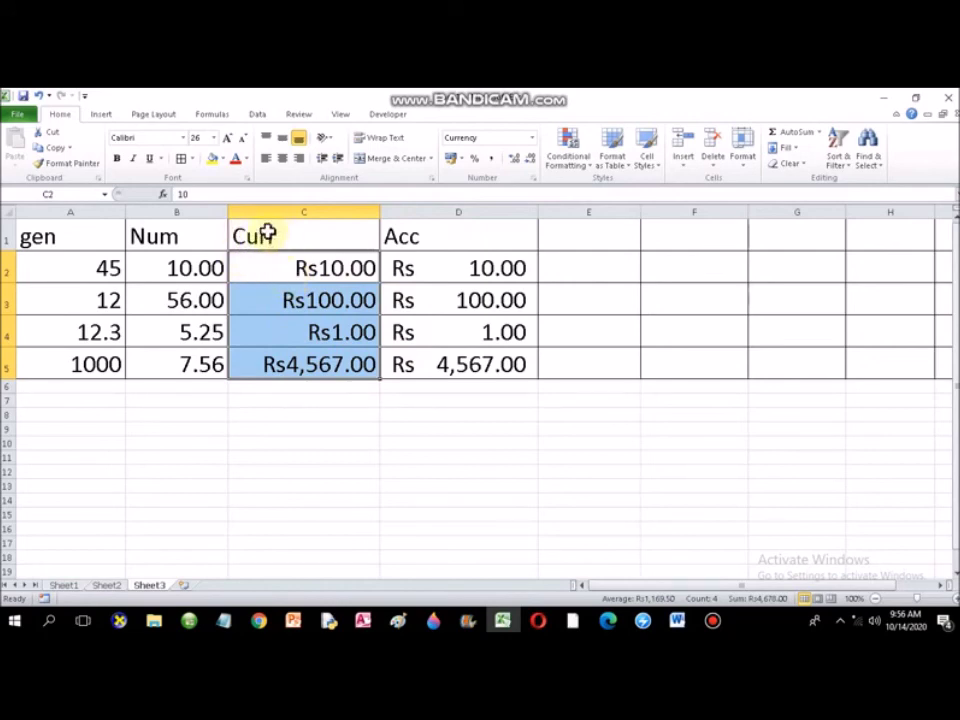
left_click_drag(470, 268, 459, 360)
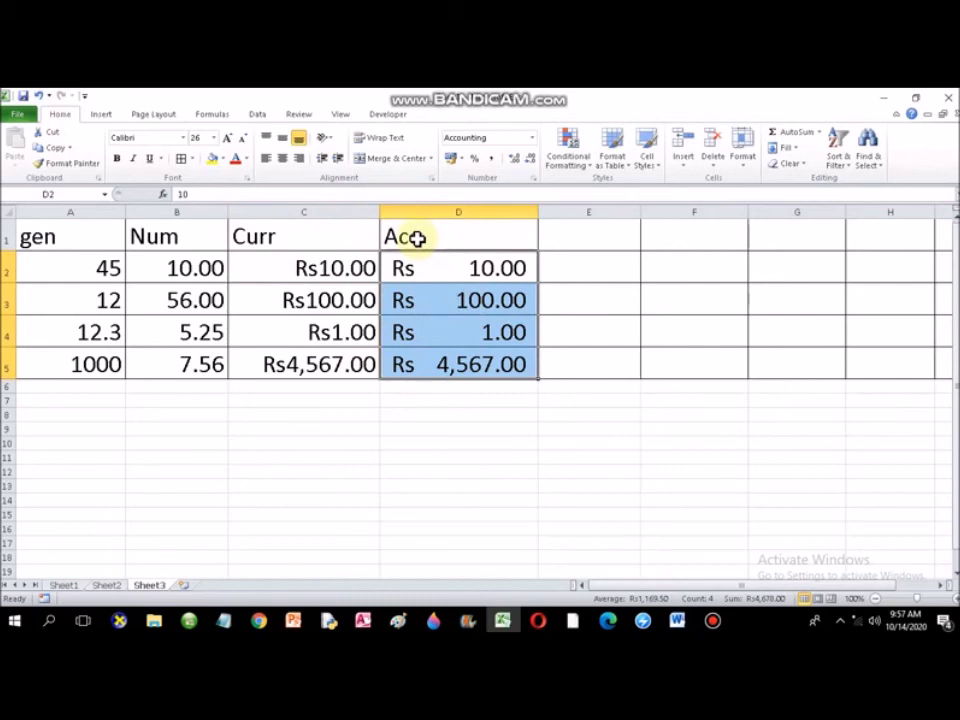
Review the Currency amounts against the Accounting amounts once more, and check the Word lesson's toolbar diagram before returning to the Excel sheet
left_click_drag(336, 268, 335, 364)
left_click_drag(455, 268, 446, 364)
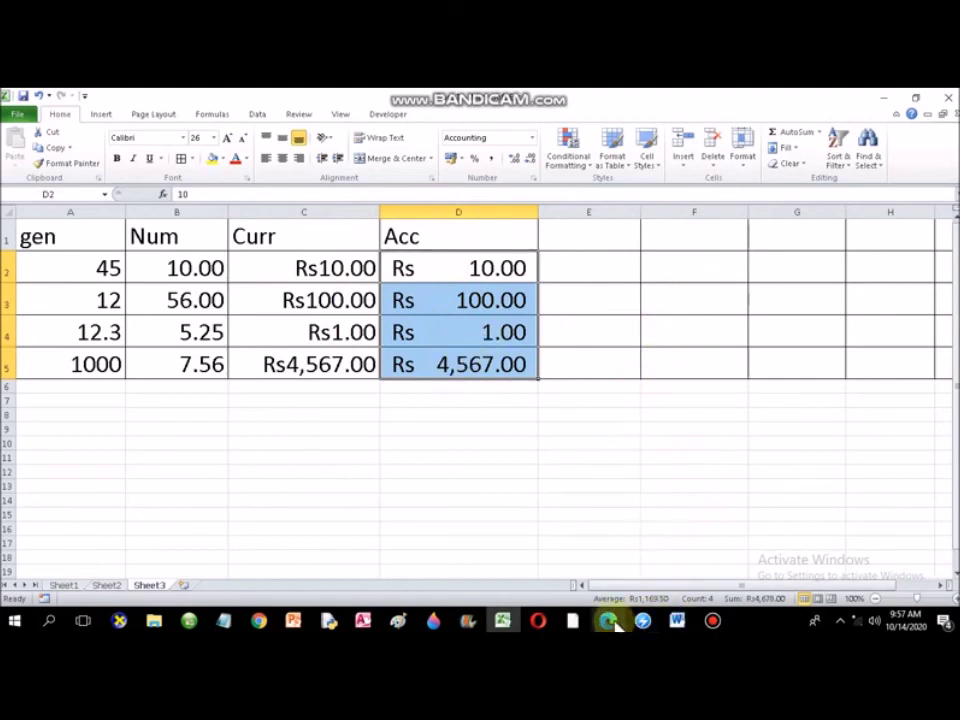
left_click(677, 621)
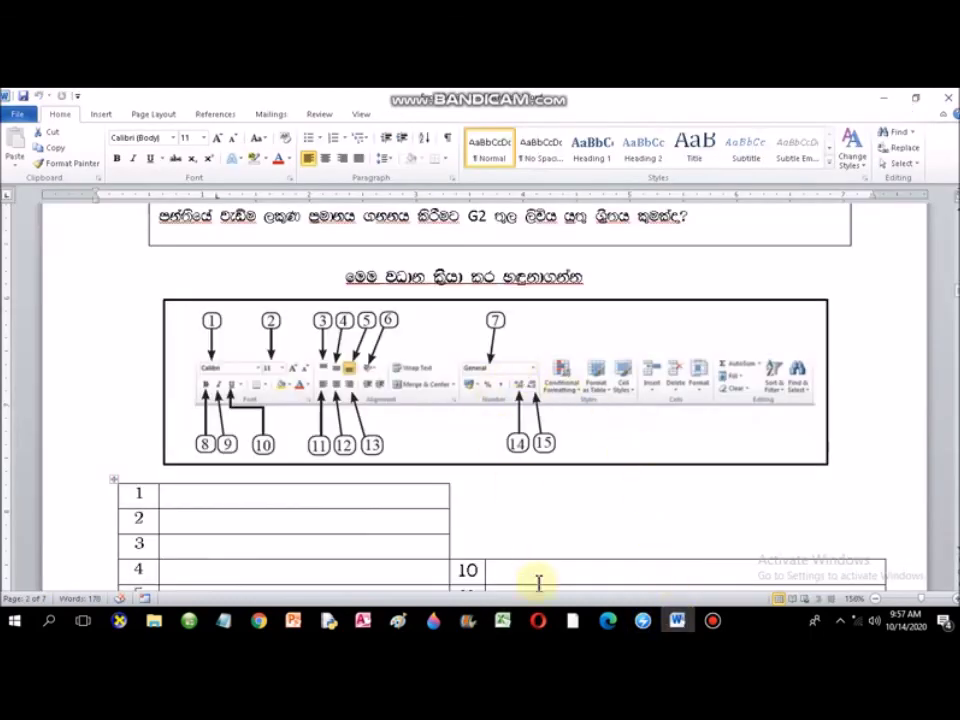
left_click(508, 622)
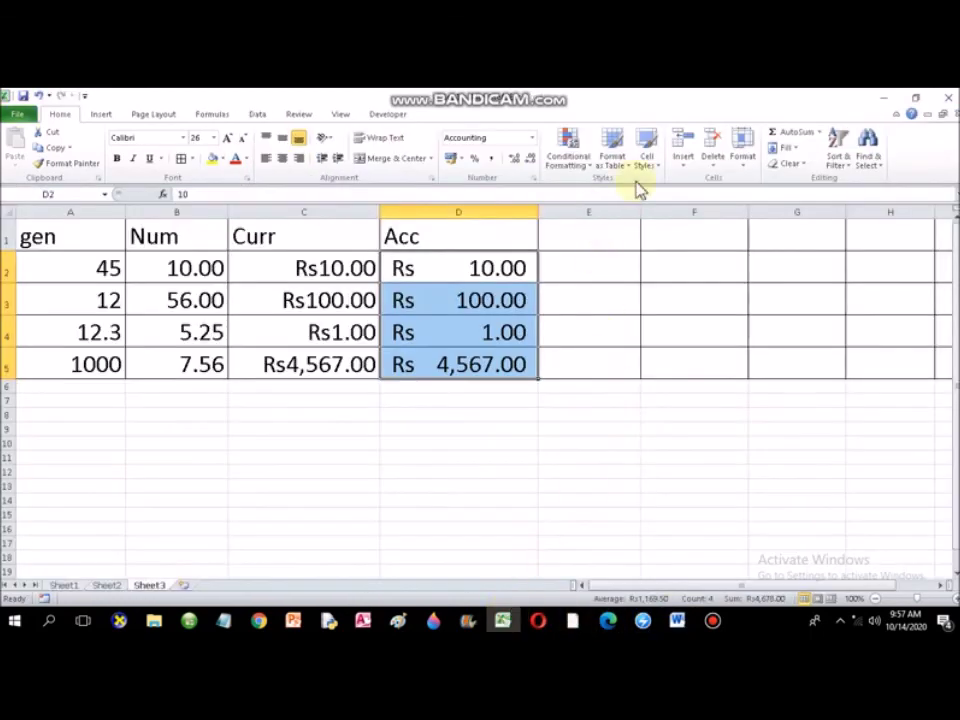
Format cell E1 as Date with the *3/14/2001 type and enter the heading date in it
left_click(615, 227)
left_click(743, 152)
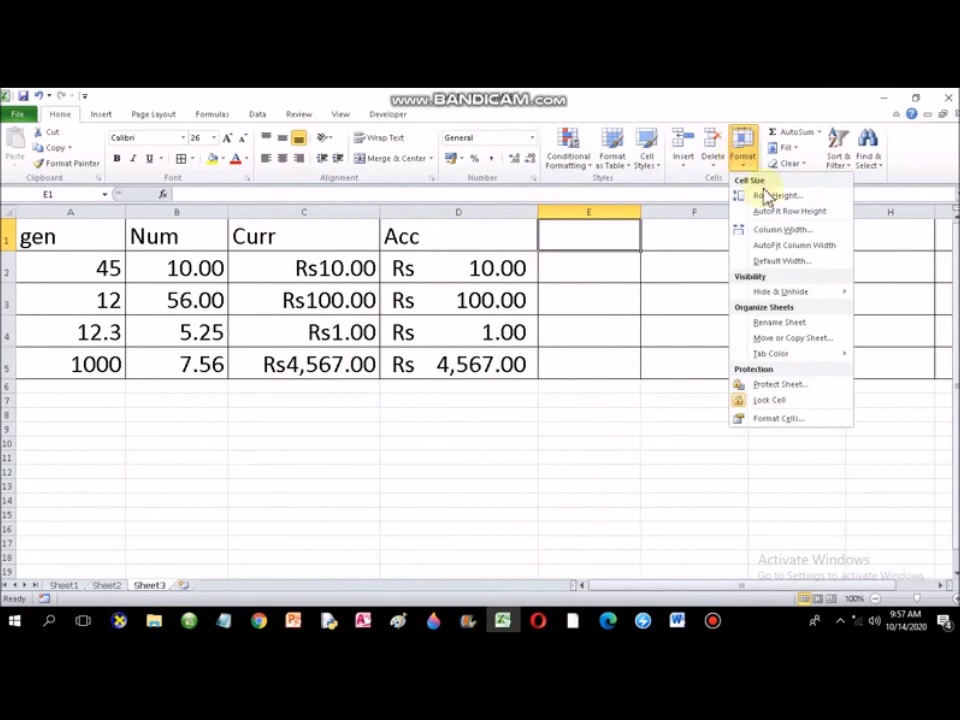
left_click(773, 420)
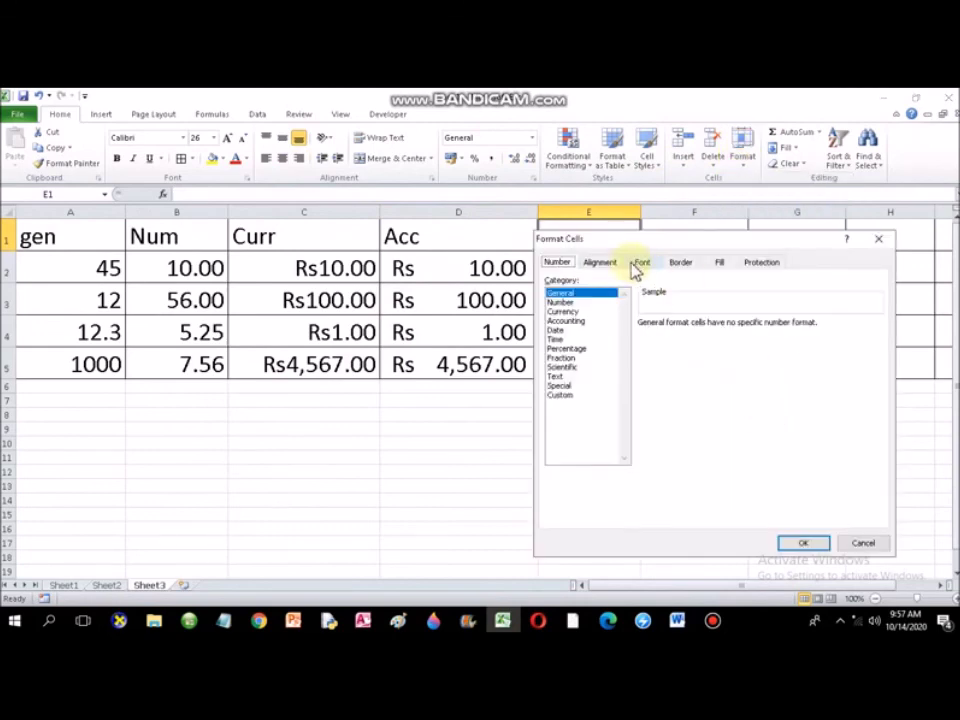
left_click(560, 330)
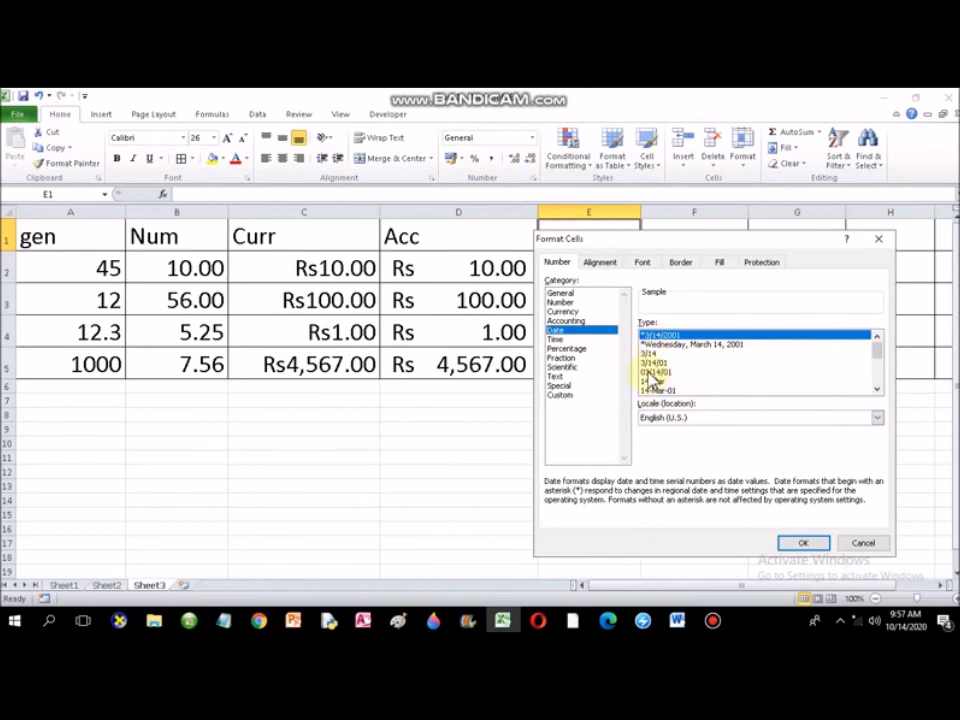
left_click(797, 543)
type("date")
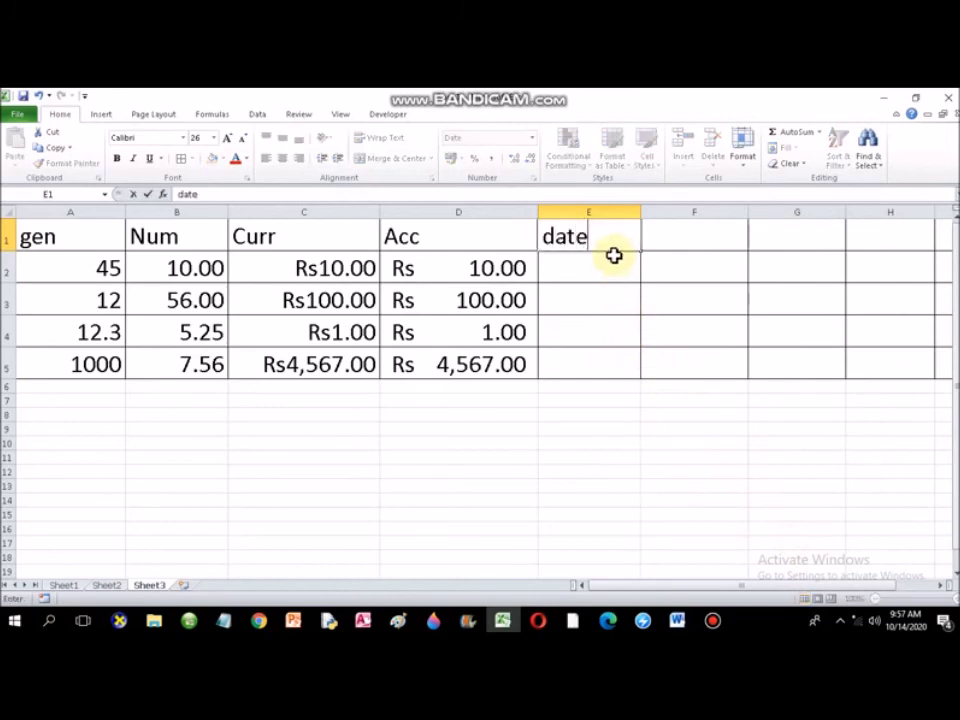
key("Return")
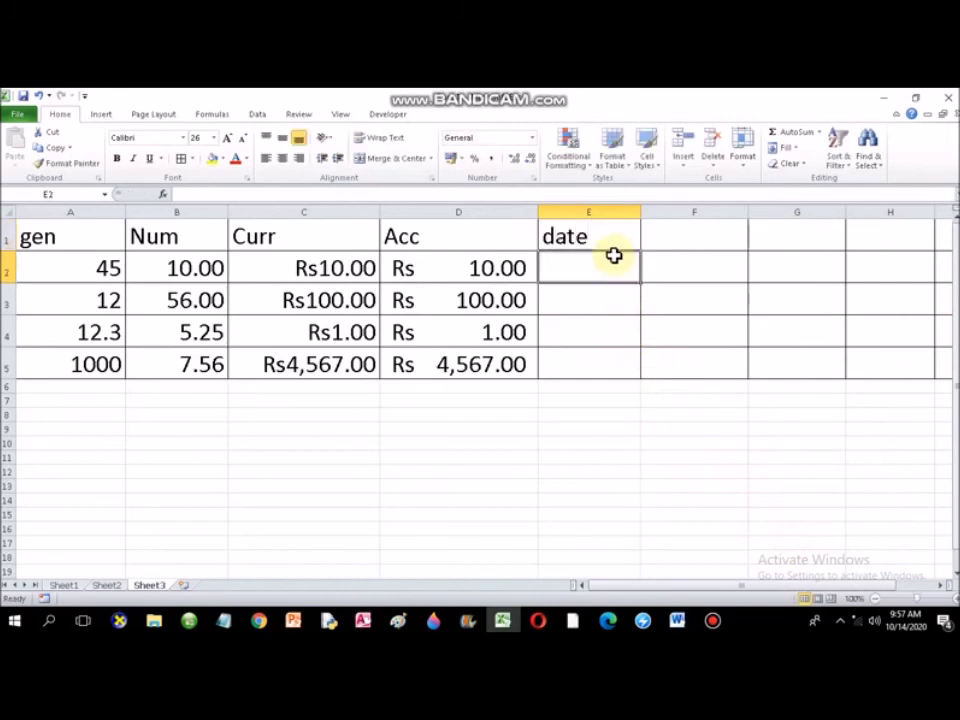
Widen column E and format the cells E2:E5 as Date with the 3/14/01 type
left_click_drag(604, 266, 602, 364)
left_click_drag(637, 217, 694, 219)
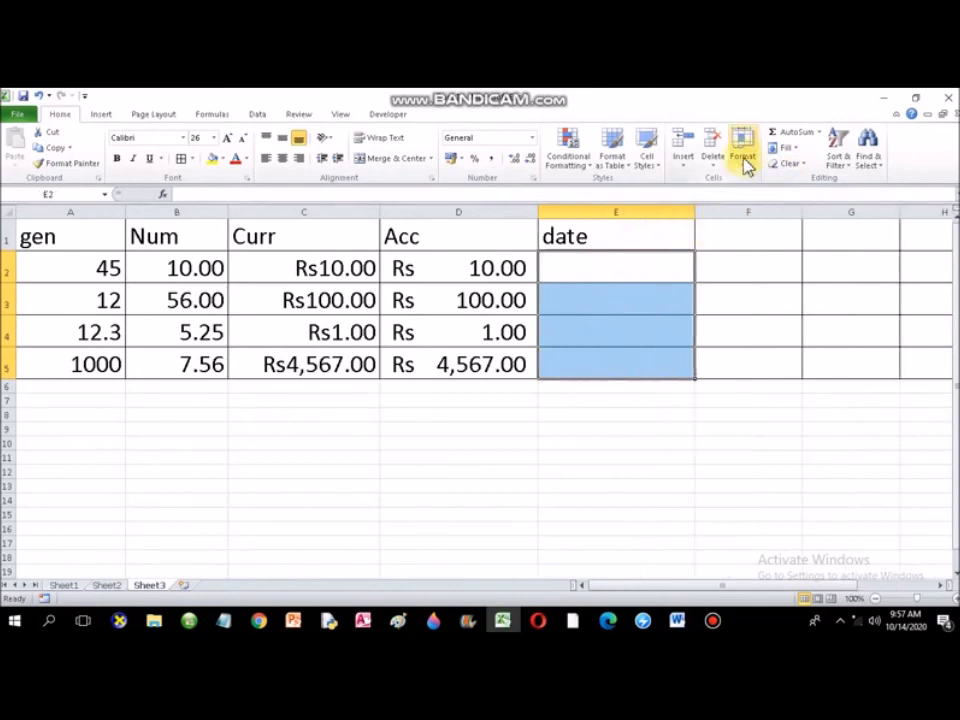
left_click(680, 161)
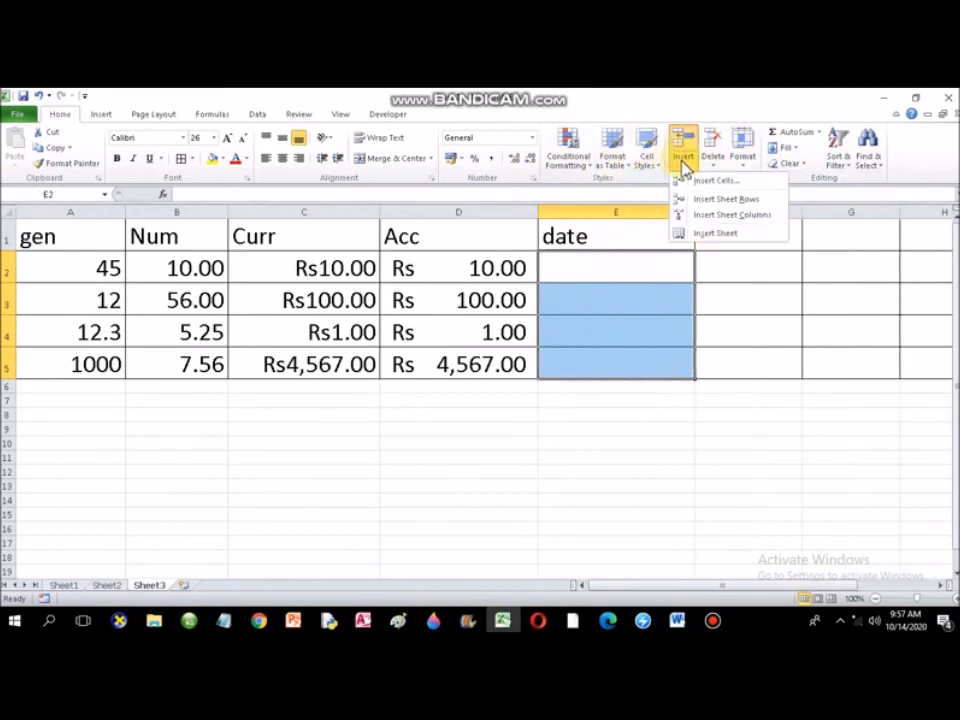
left_click(740, 155)
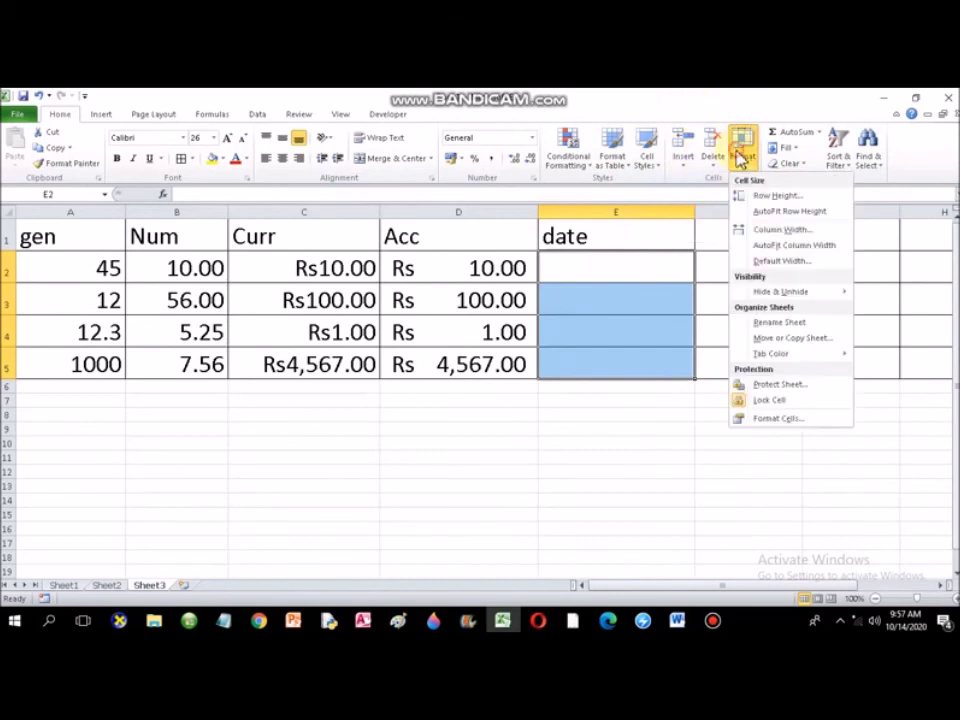
left_click(780, 420)
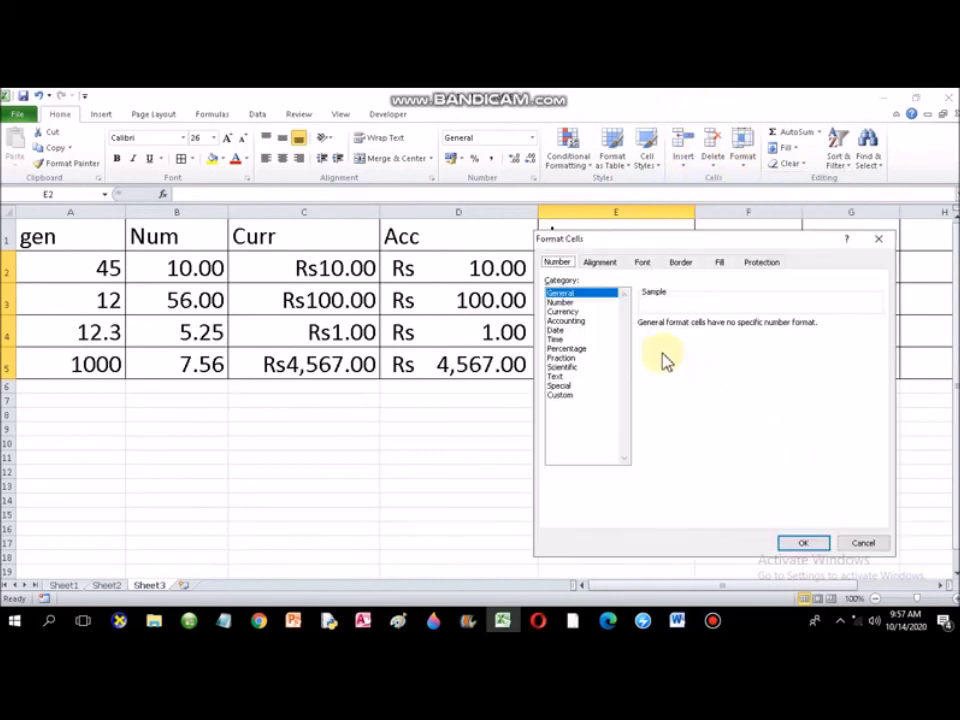
left_click(558, 330)
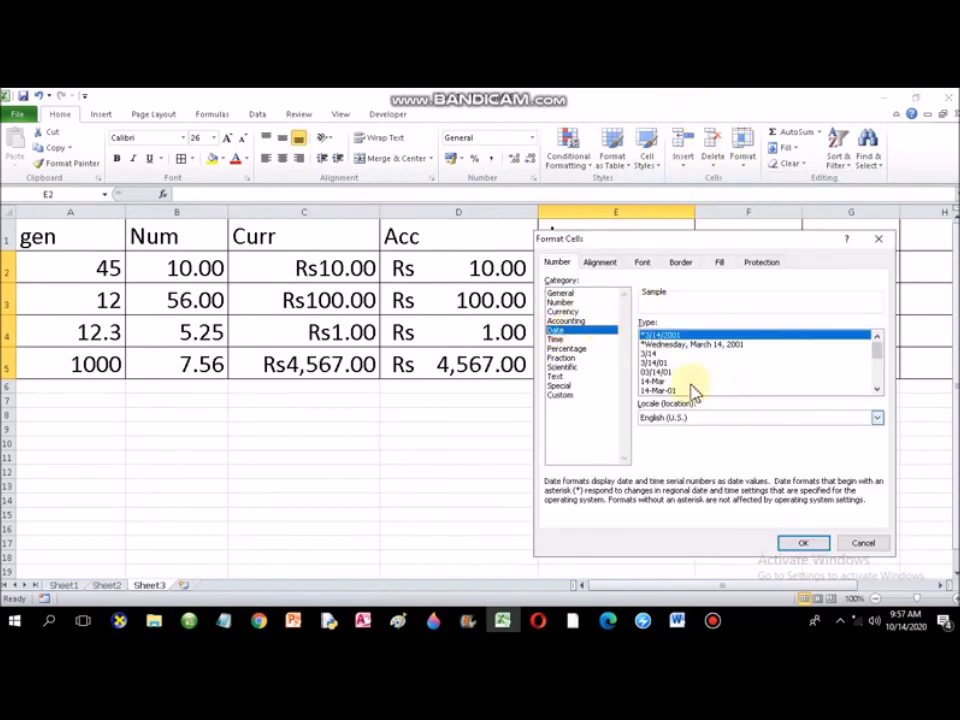
left_click(660, 362)
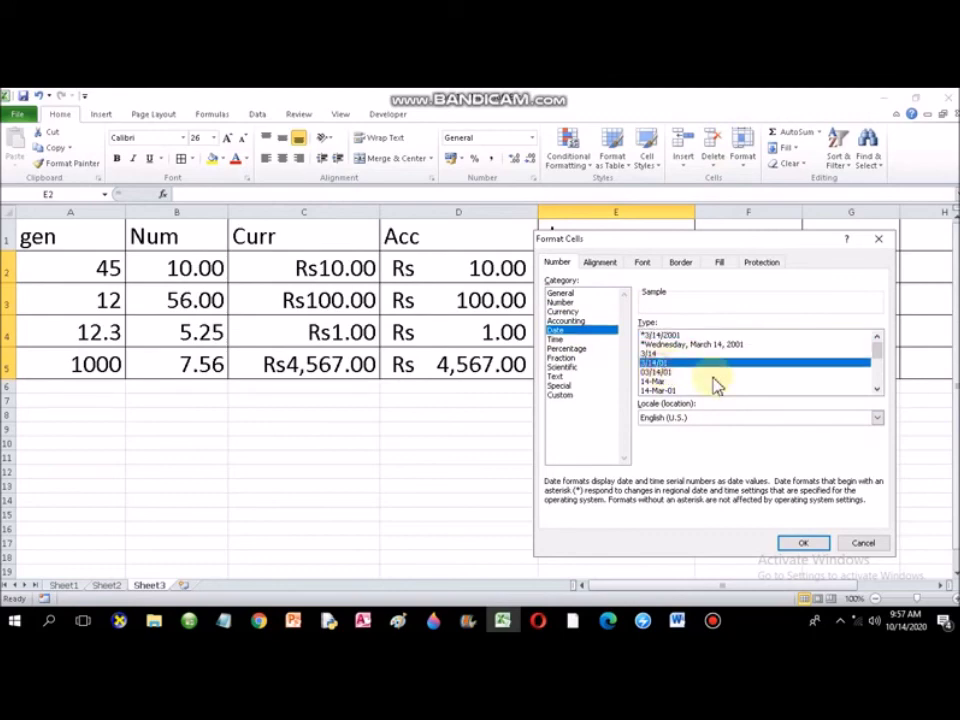
left_click(801, 546)
Enter the date 2020/10/14 in cell E2
left_click(591, 270)
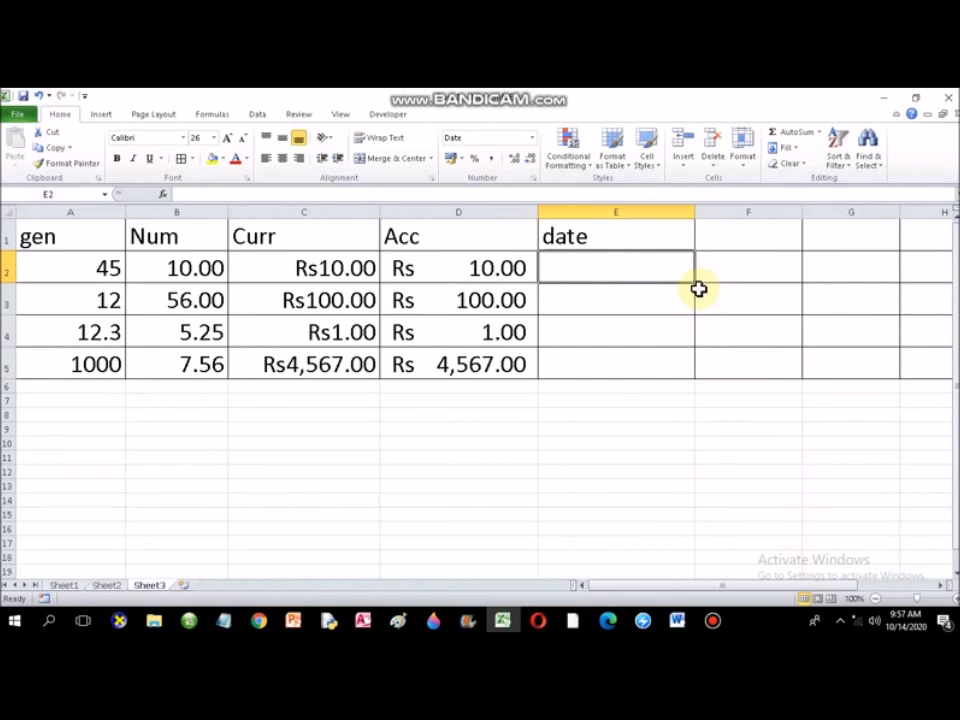
type("20")
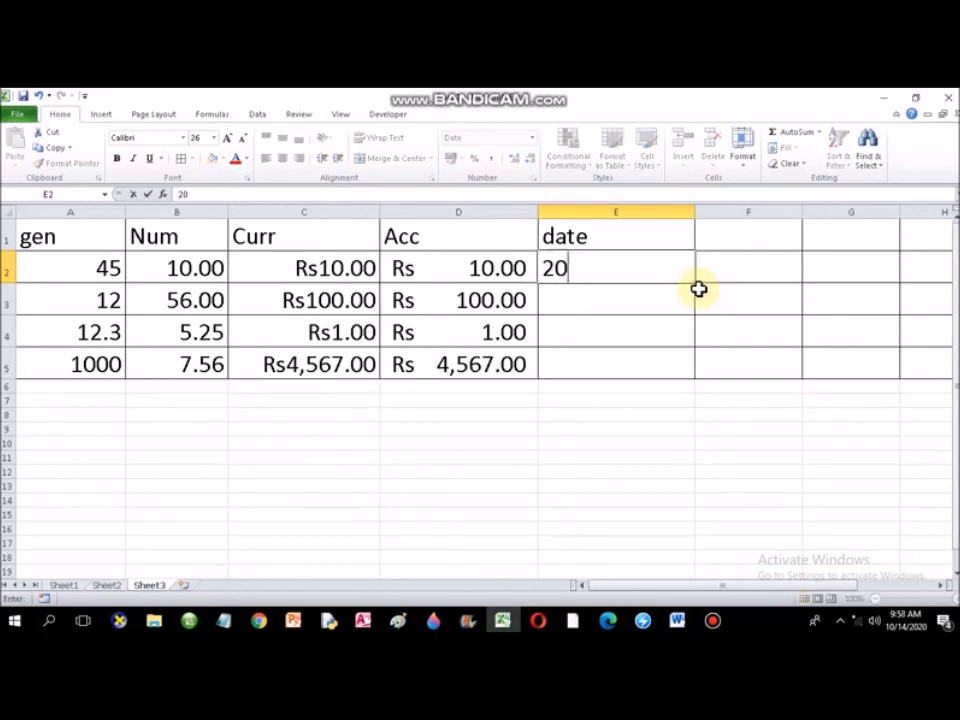
type("20/")
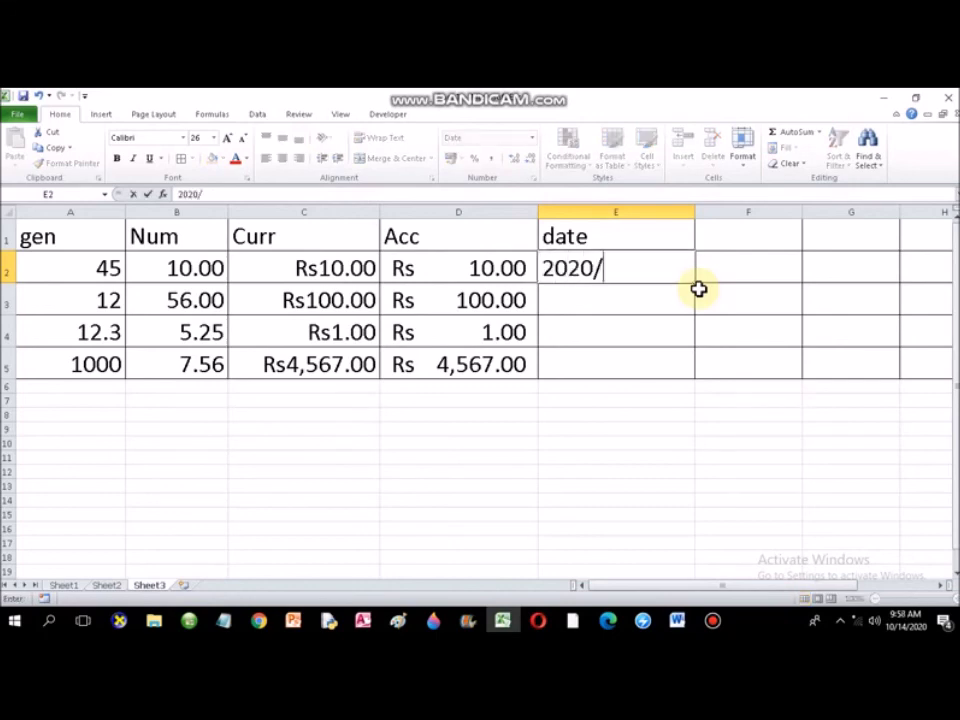
type("10")
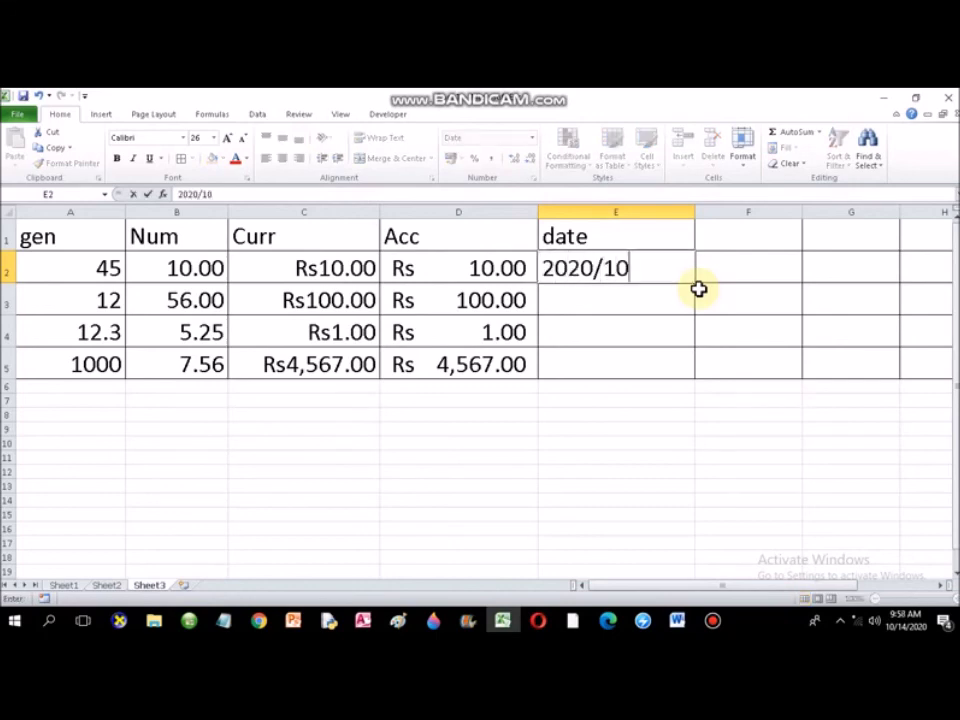
type("/14")
key("Return")
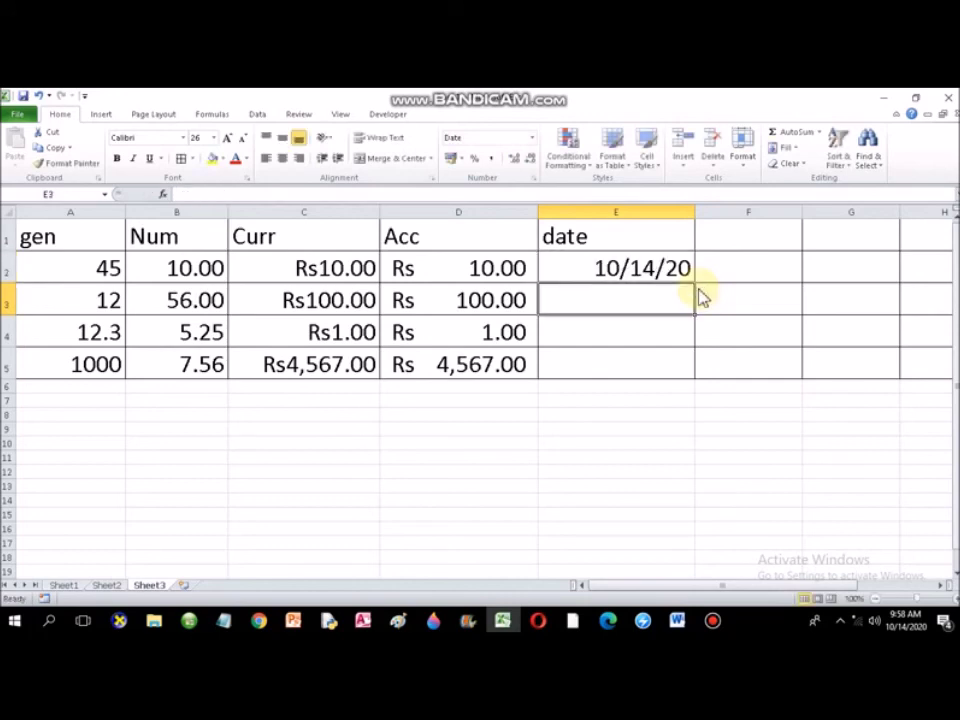